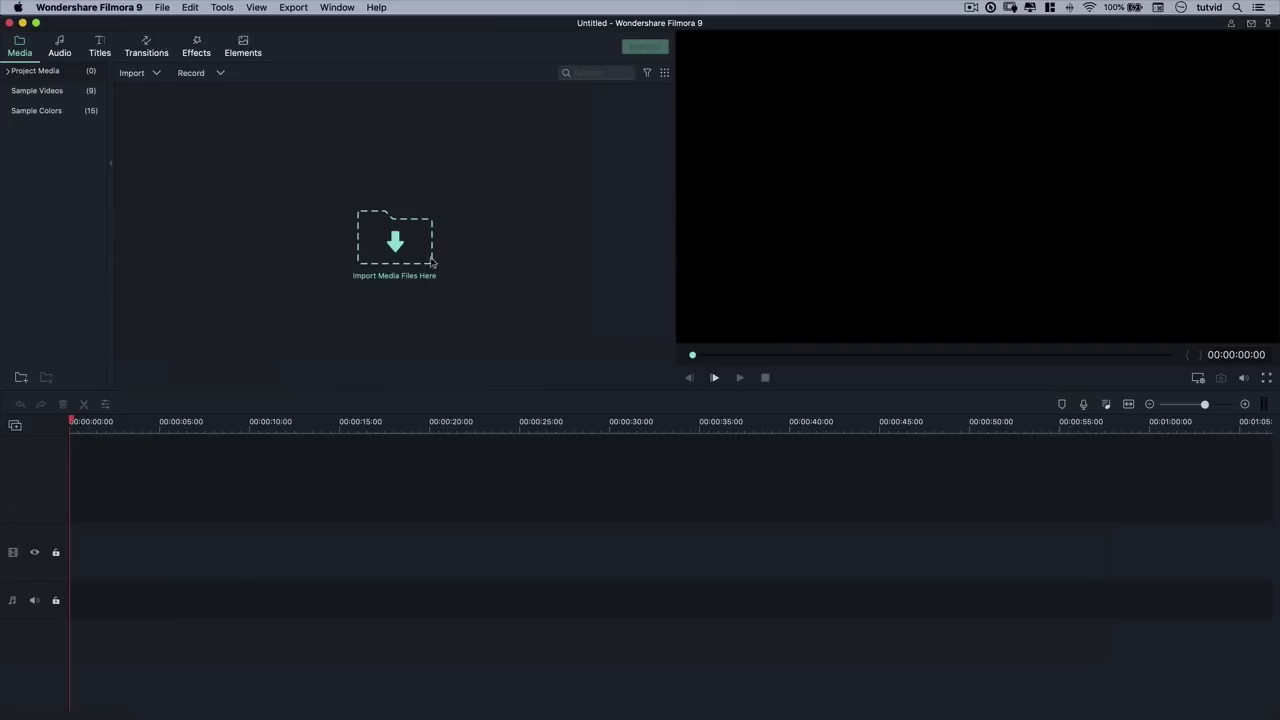
Import all seven video clips from the Finder footage folder into the project media library.
click(145, 76)
click(478, 187)
key(super+Tab)
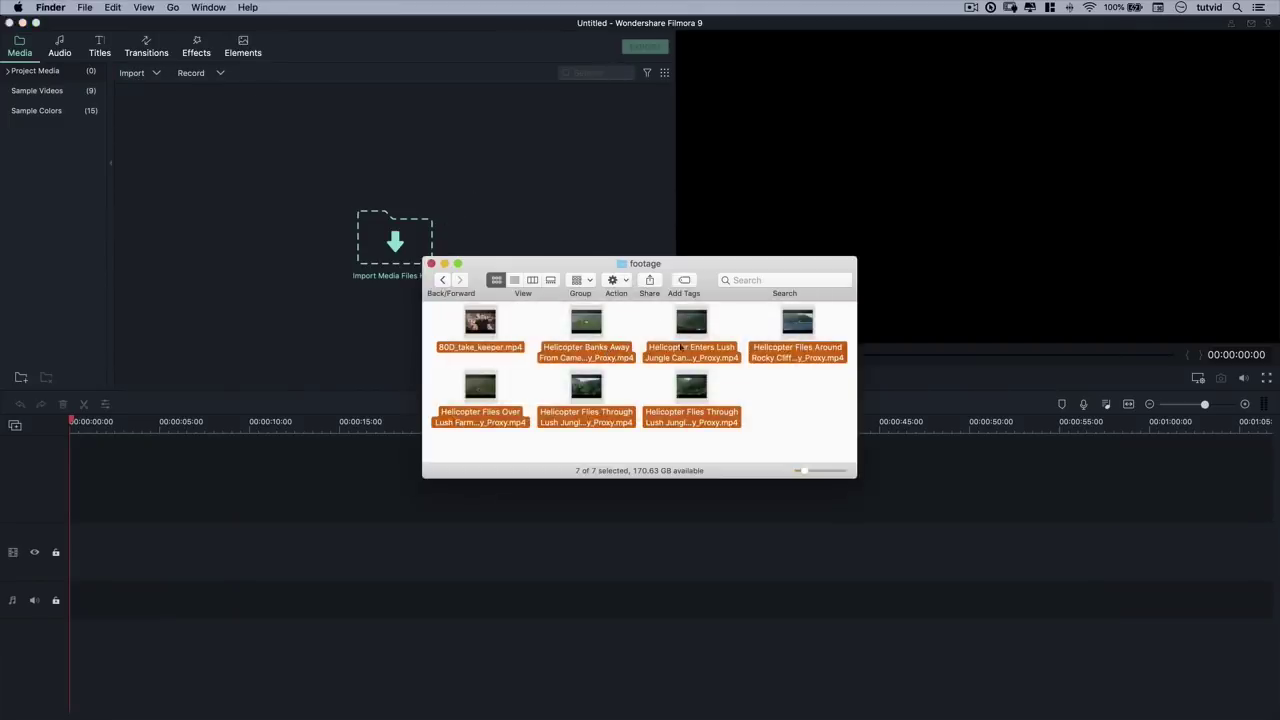
click(804, 446)
double_click(704, 272)
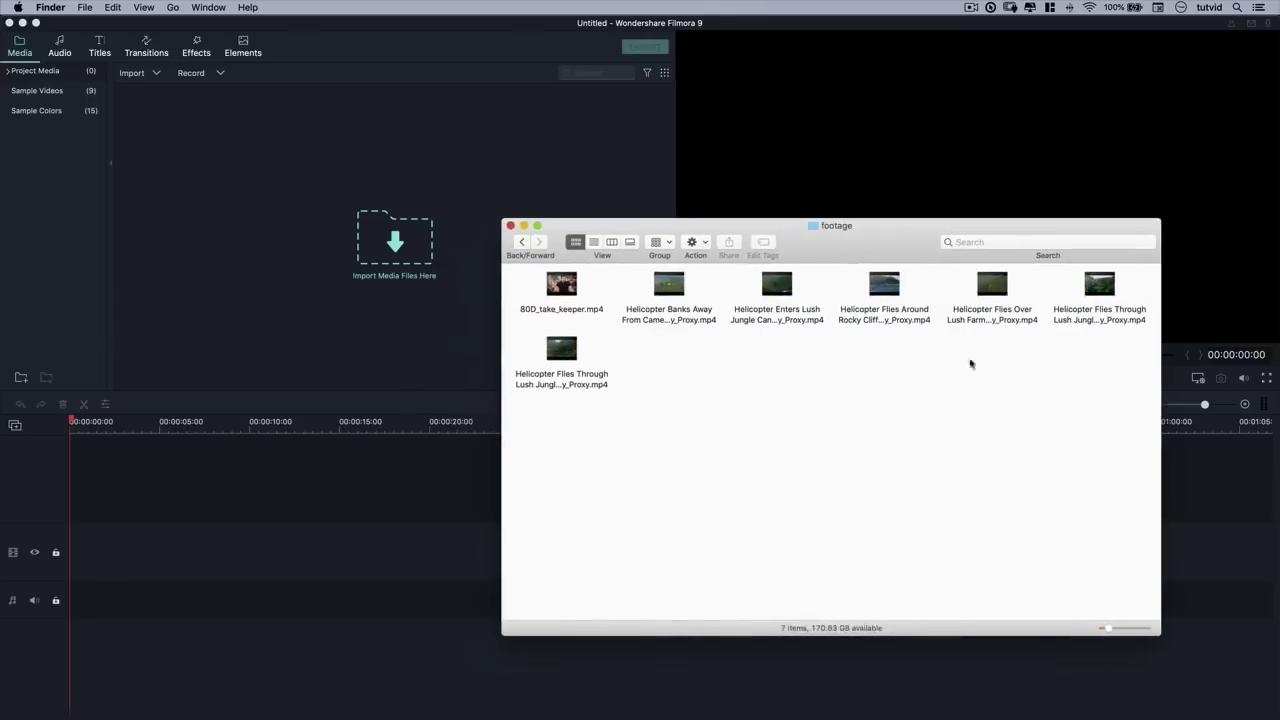
drag(1121, 424, 251, 191)
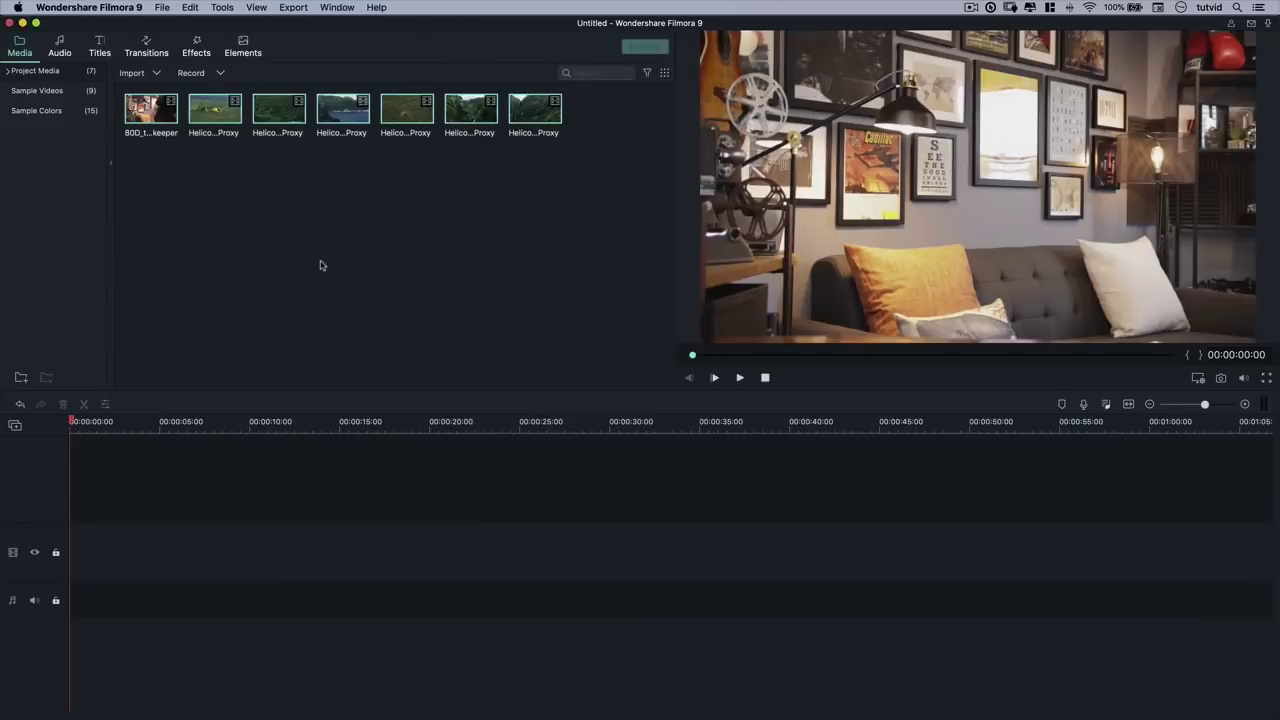
Examine the imported helicopter clips and the 80D_take_keeper clip in the media library, checking their proxy indicators and clip details.
drag(212, 166, 573, 114)
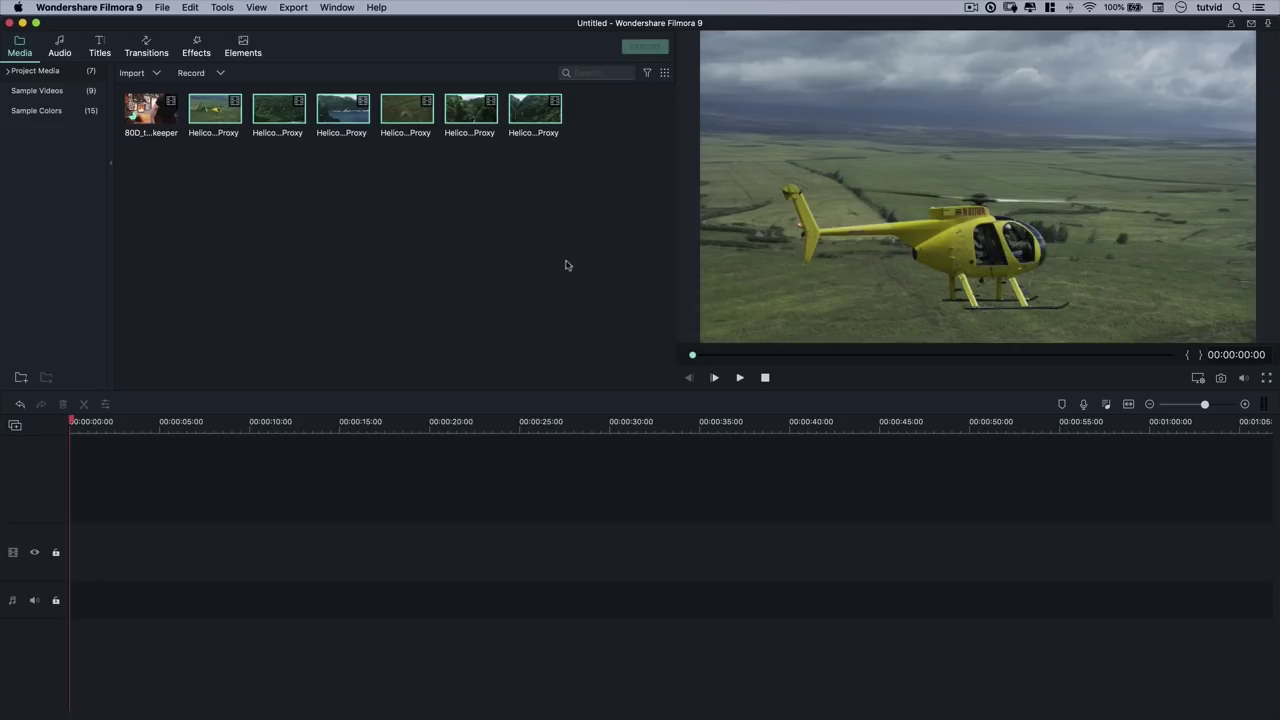
click(150, 108)
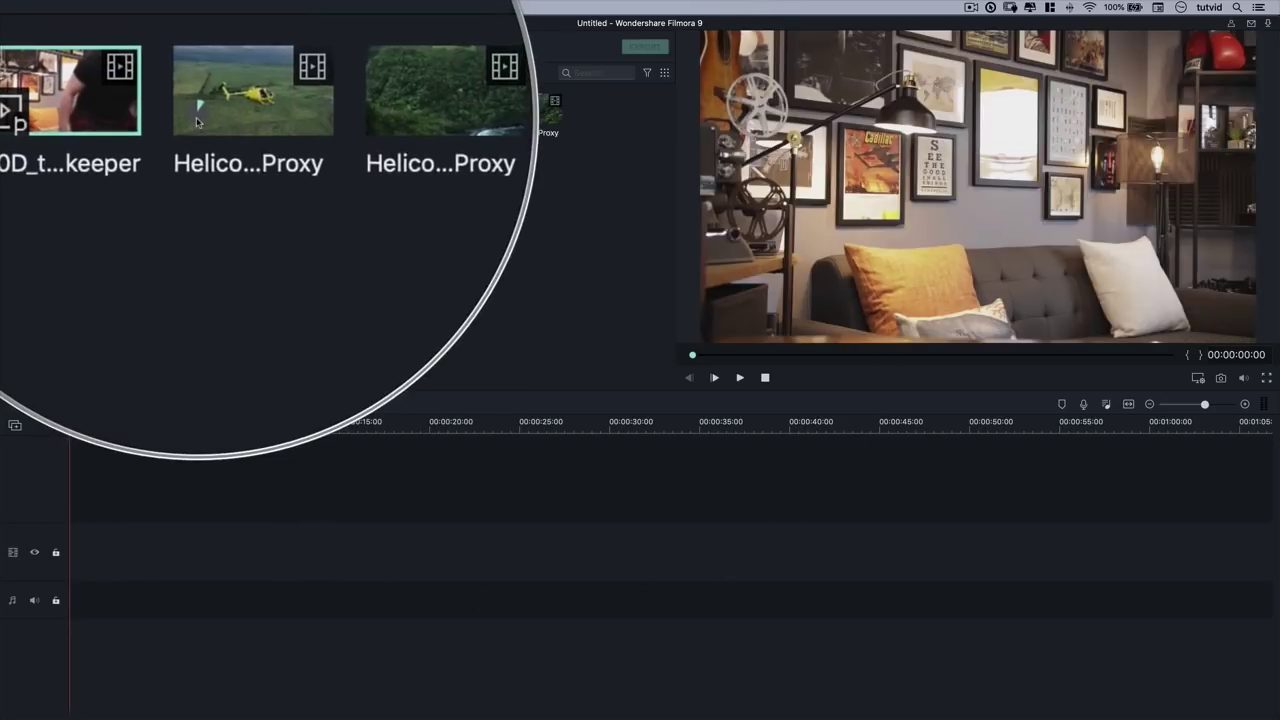
mouse_move(197, 120)
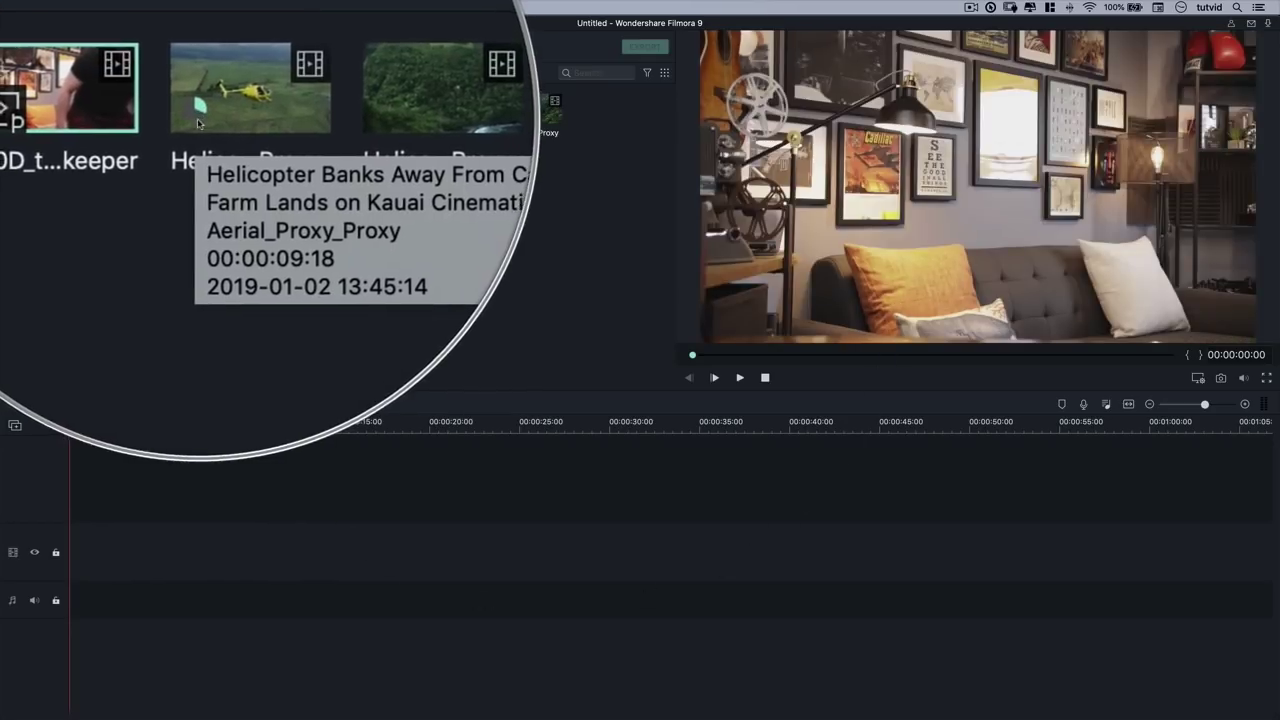
click(397, 201)
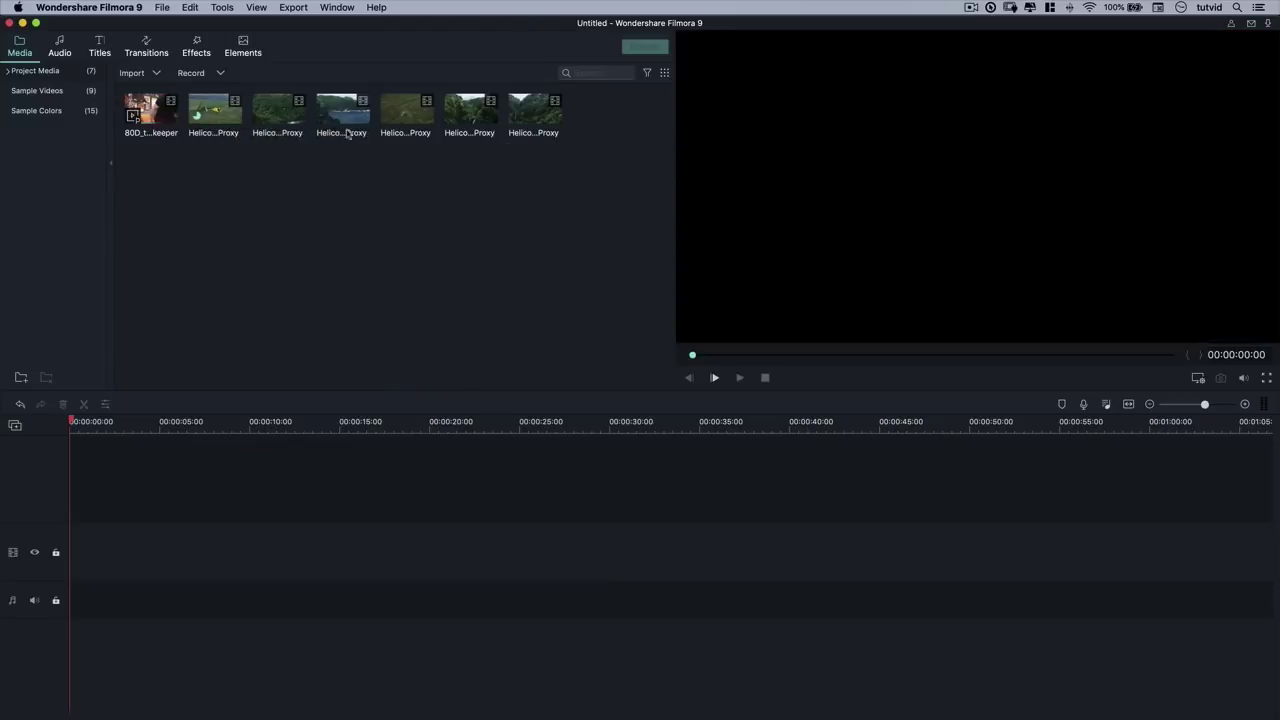
Set the project resolution to 3840 x 2160 (16:9 4K UHD) and the frame rate to 23.97.
click(166, 8)
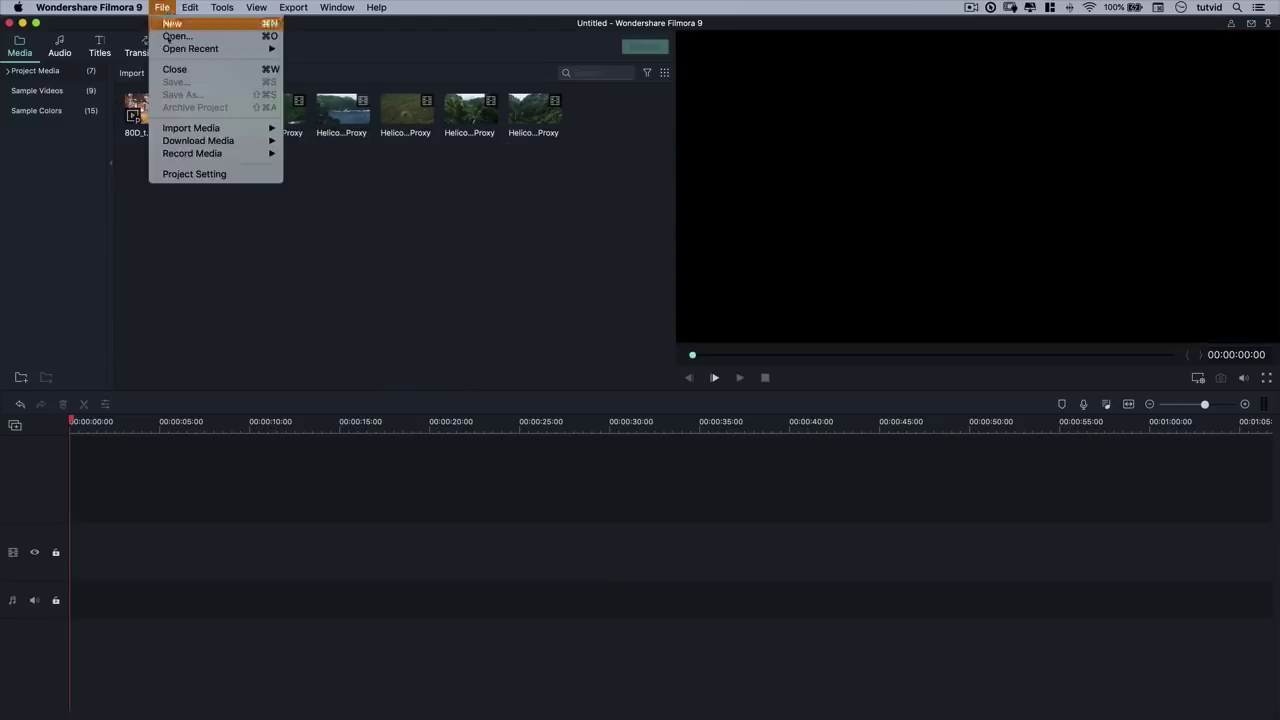
click(192, 175)
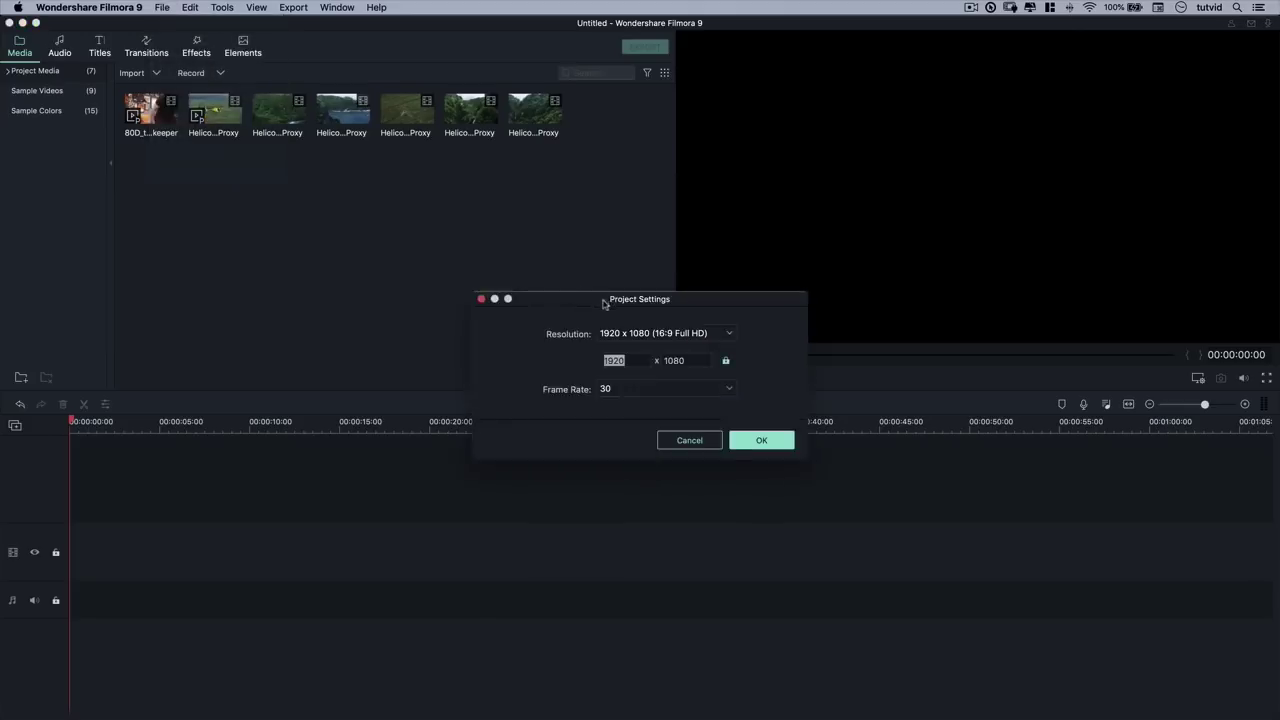
drag(604, 303, 430, 222)
click(523, 256)
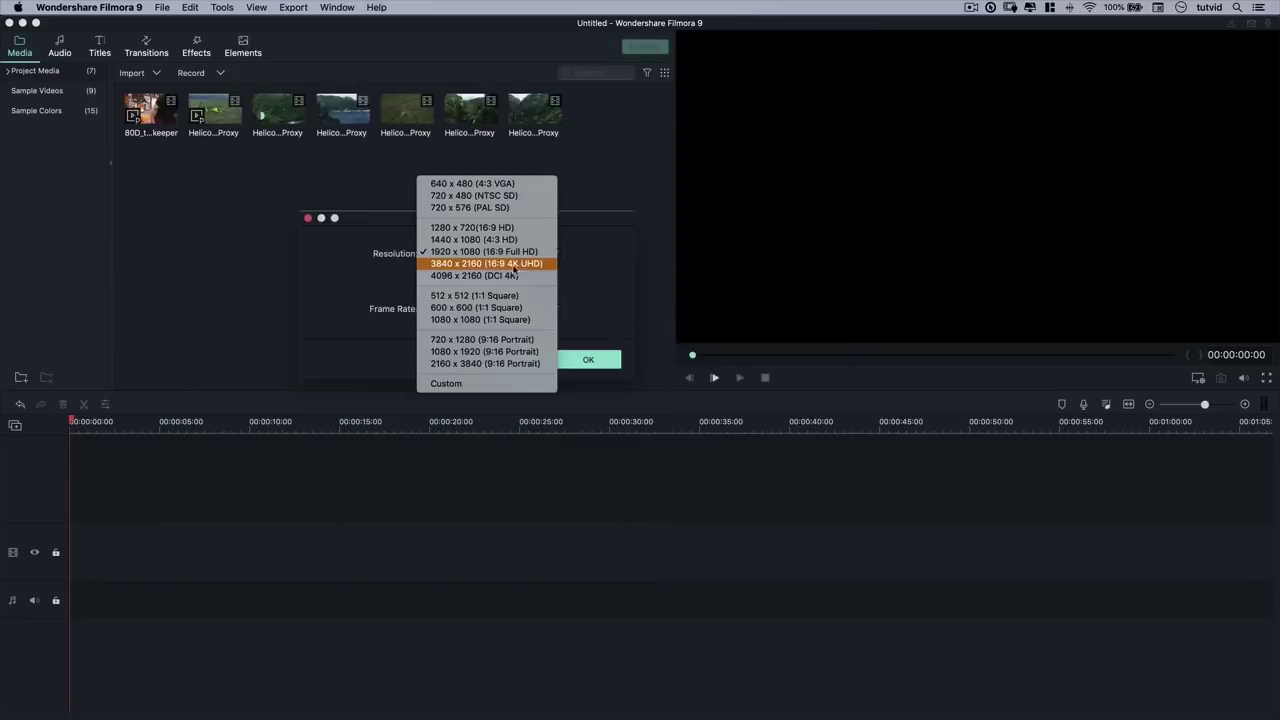
click(444, 265)
click(460, 308)
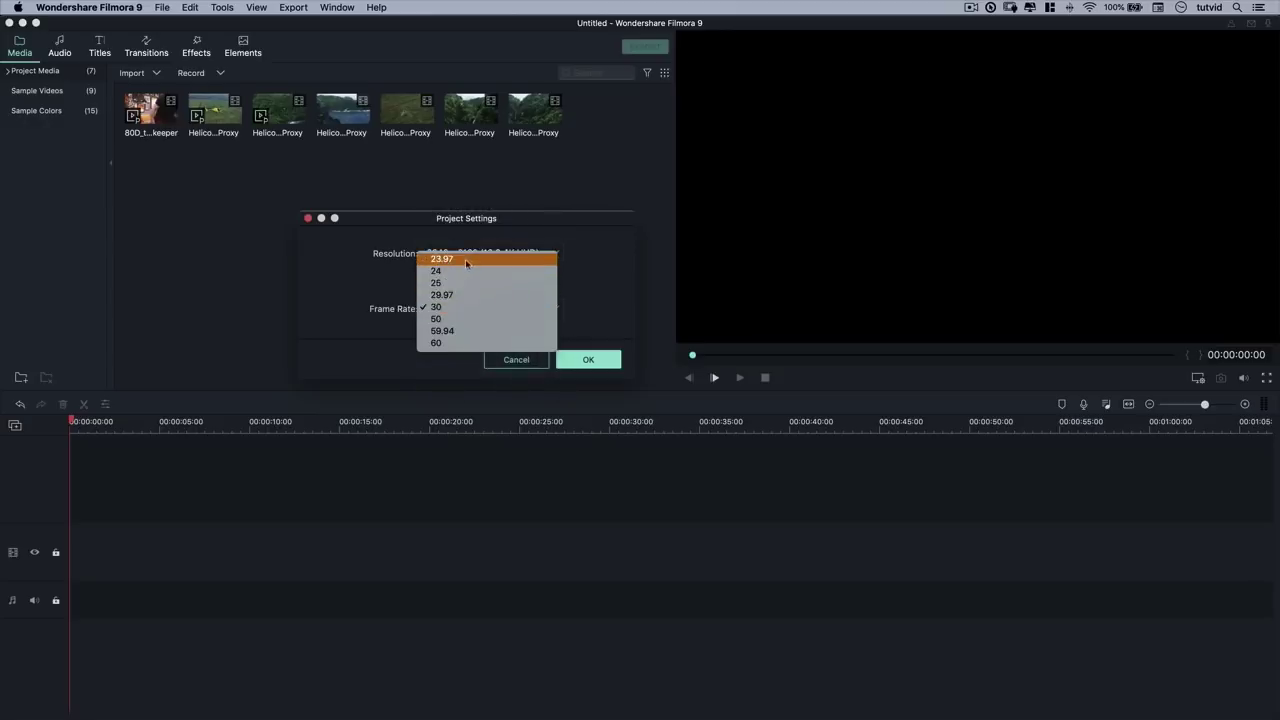
click(465, 259)
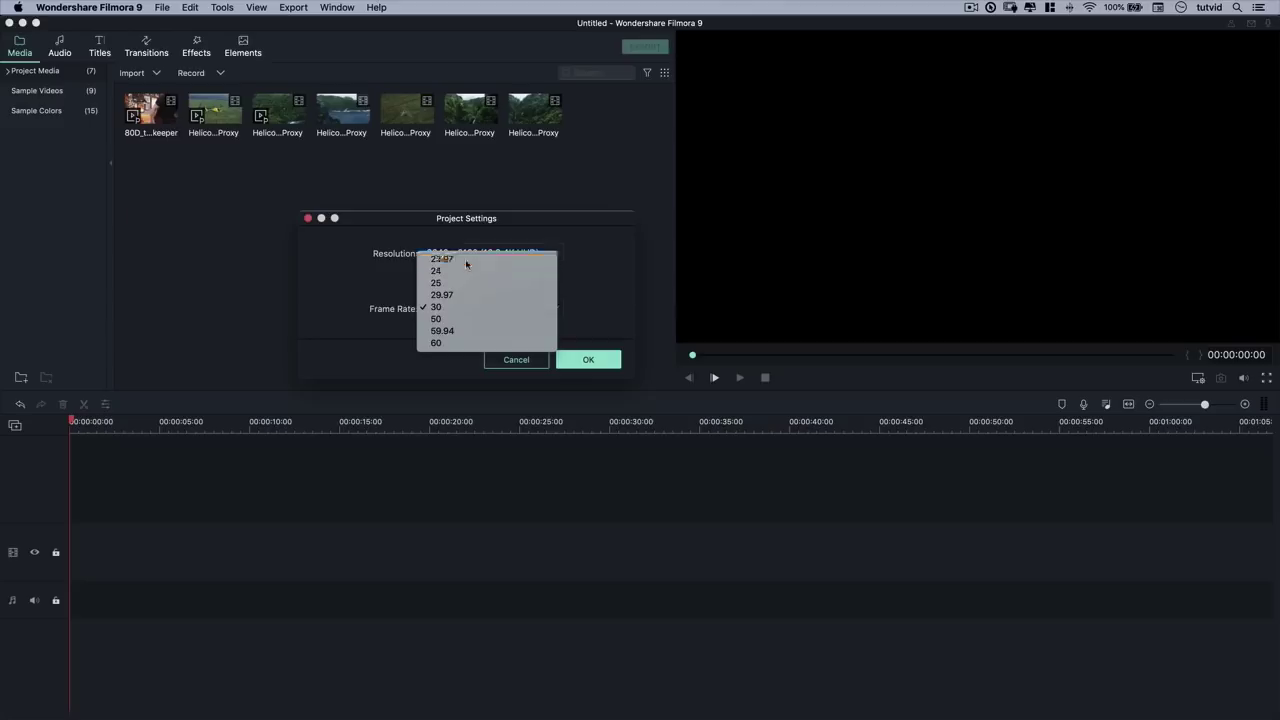
click(592, 360)
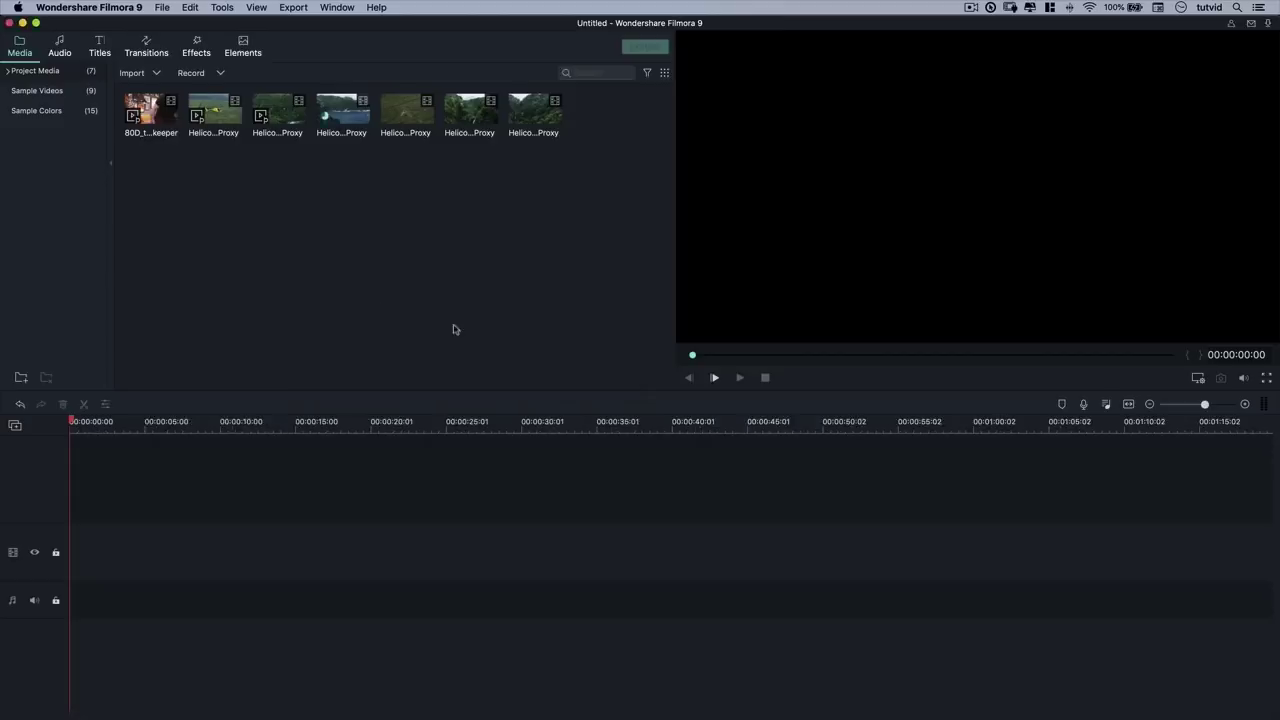
Preview and scrub through the 80D_take_keeper clip, and view the Helicopter Banks Away clip in the viewer.
click(162, 110)
double_click(160, 116)
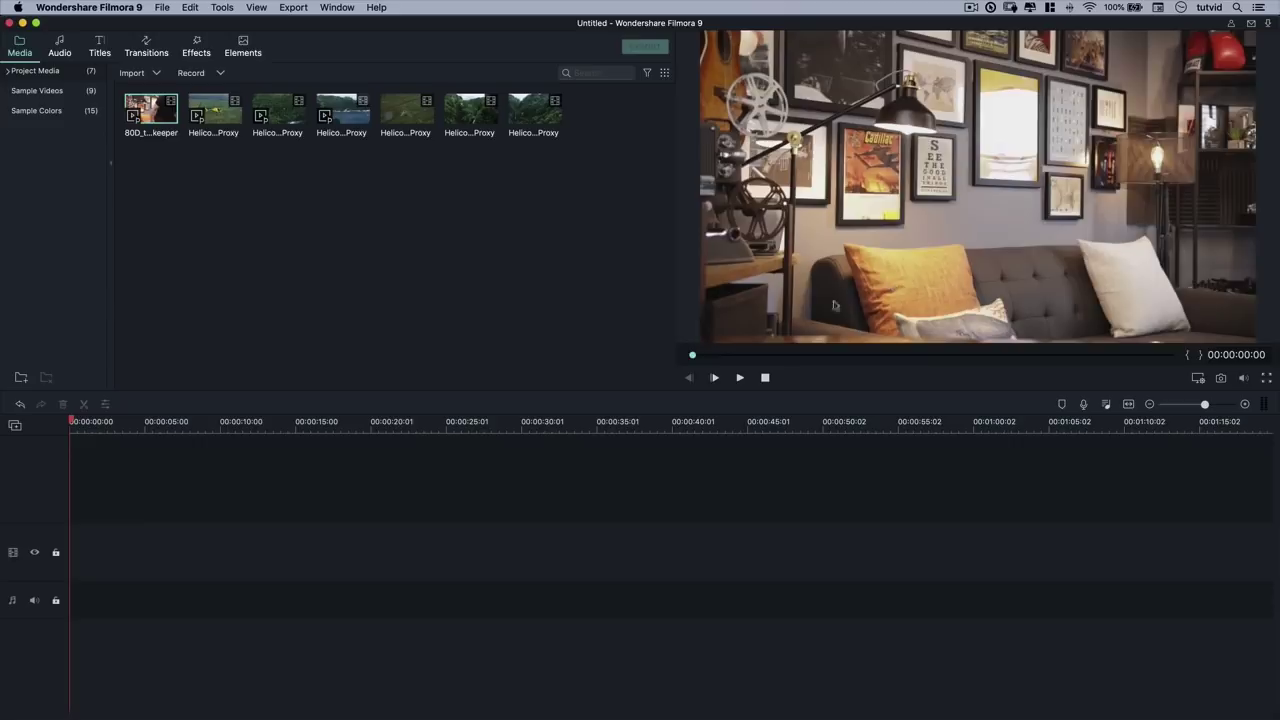
drag(792, 355, 916, 355)
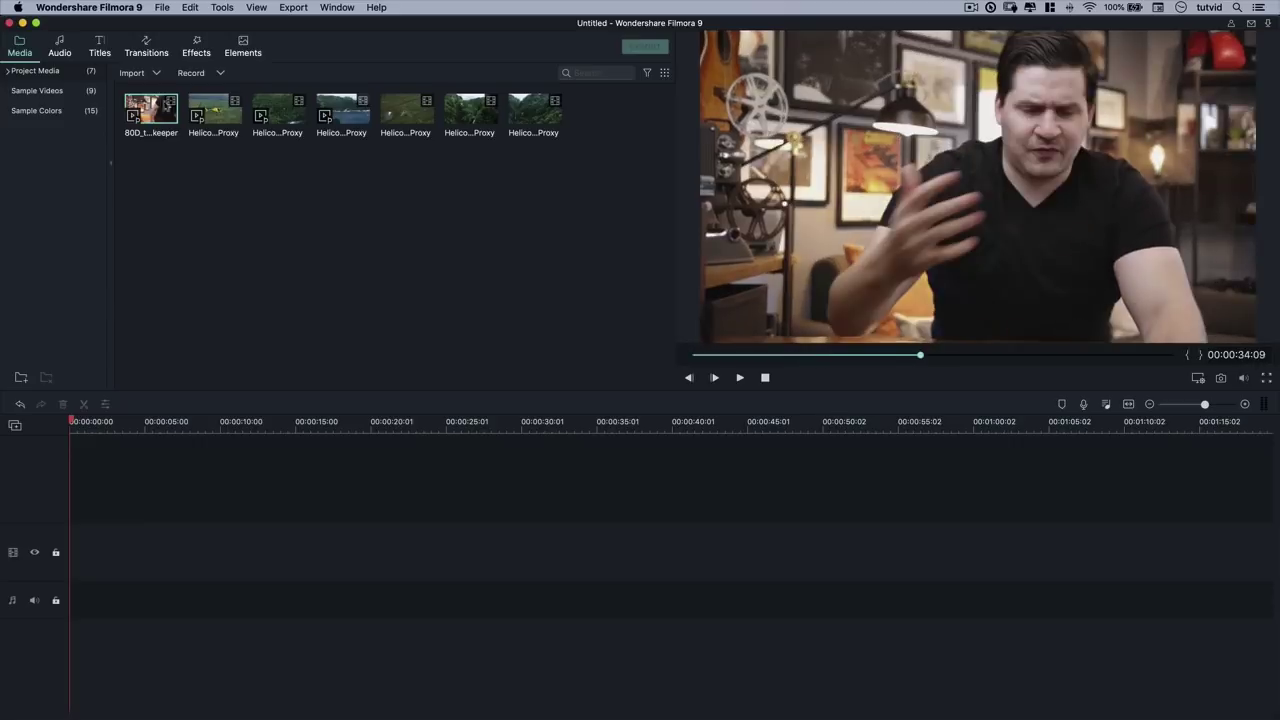
click(215, 117)
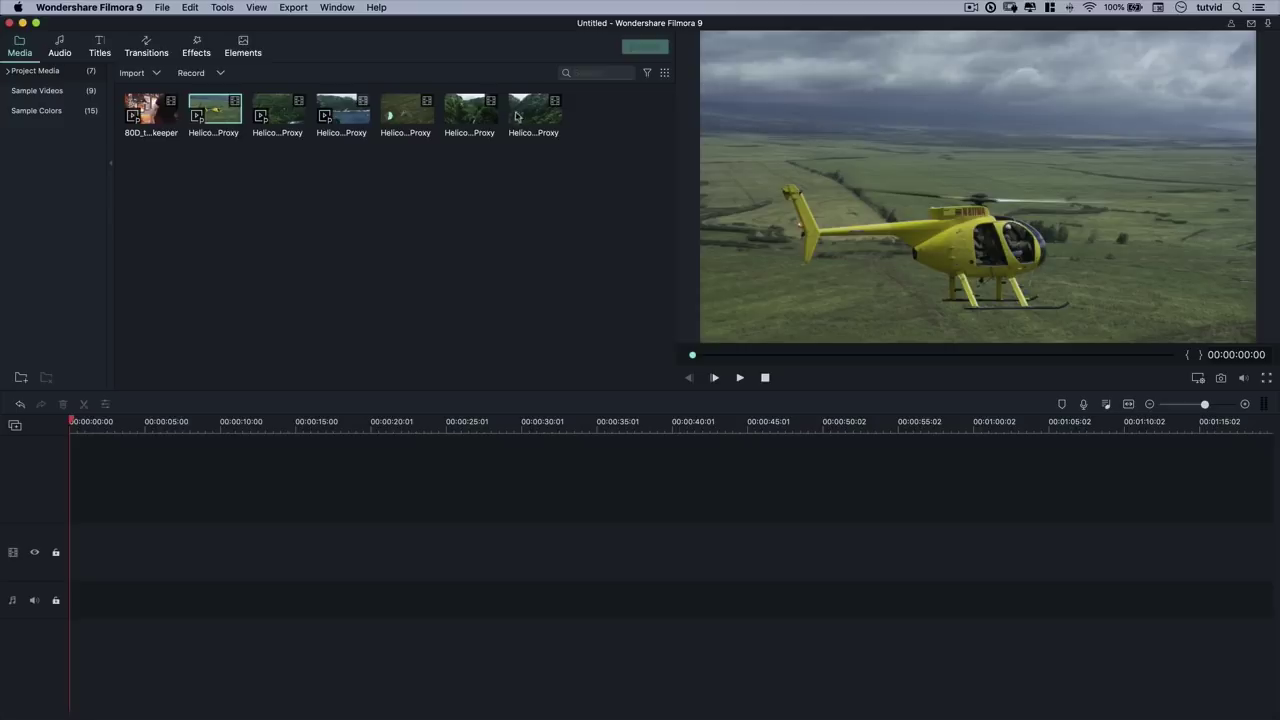
click(158, 115)
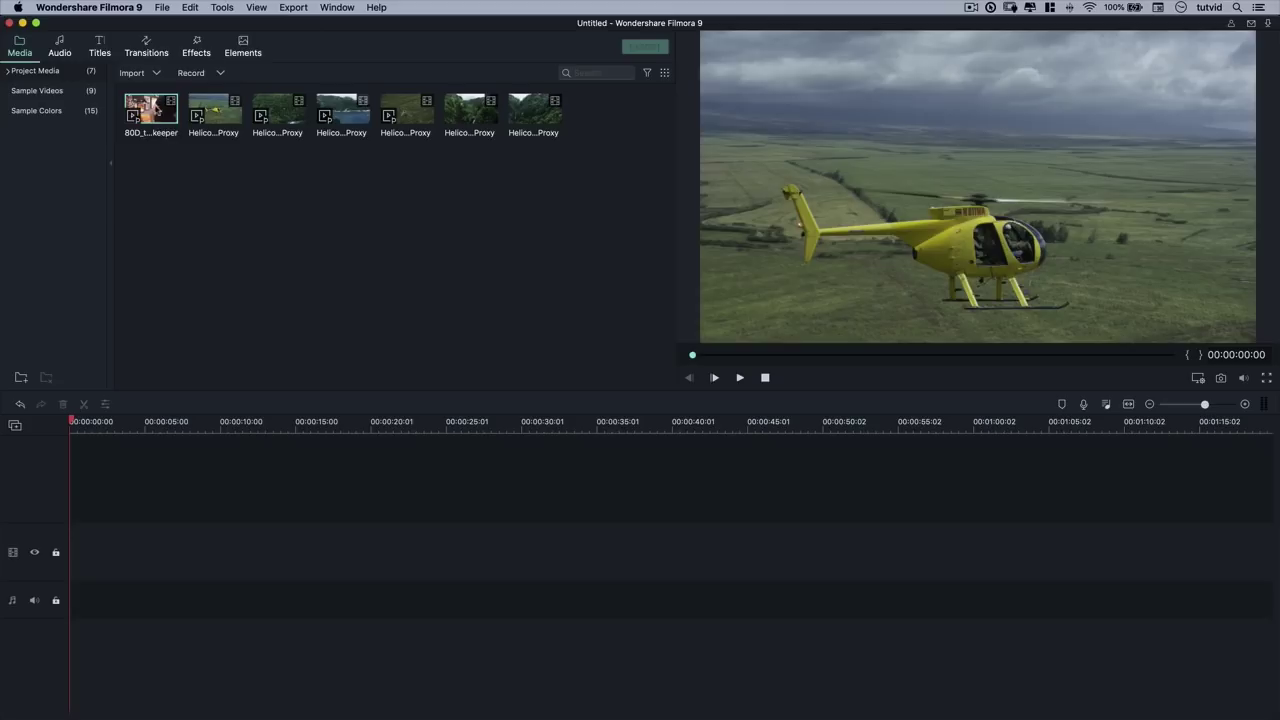
key(space)
click(970, 356)
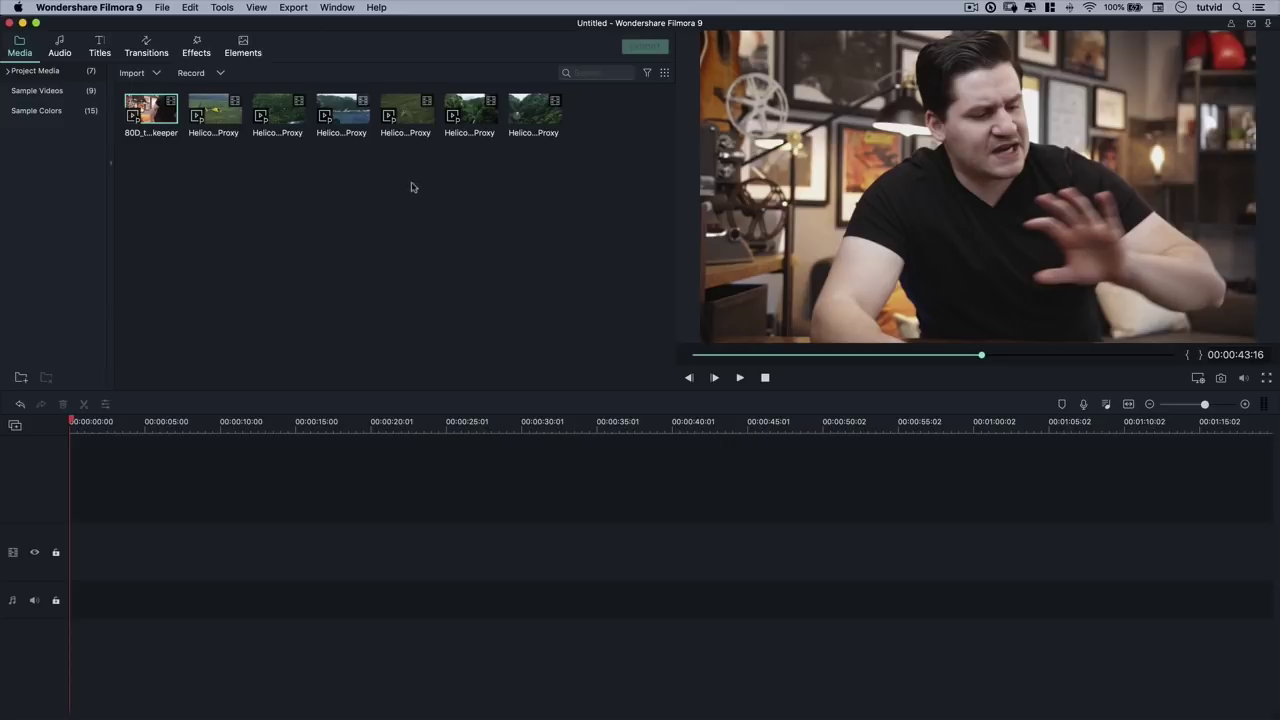
Preview the Helicopter Enters Lush Jungle clip and place it at the start of the video track.
click(279, 115)
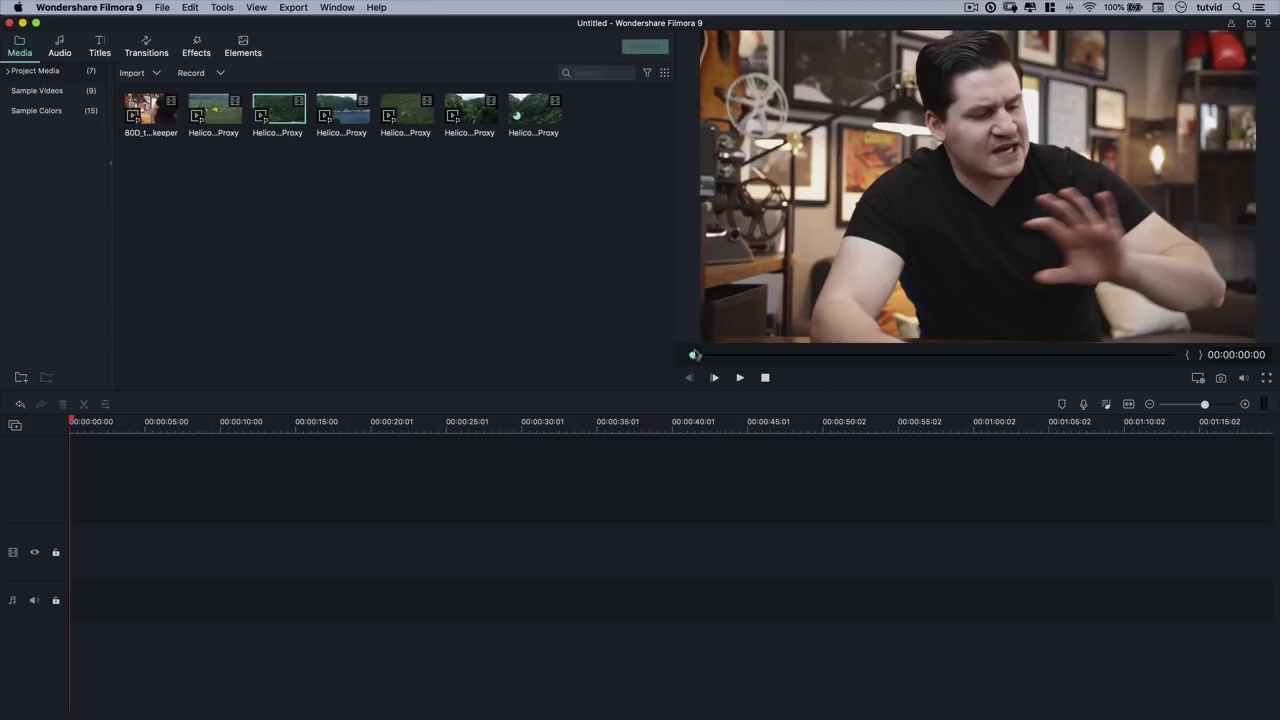
key(space)
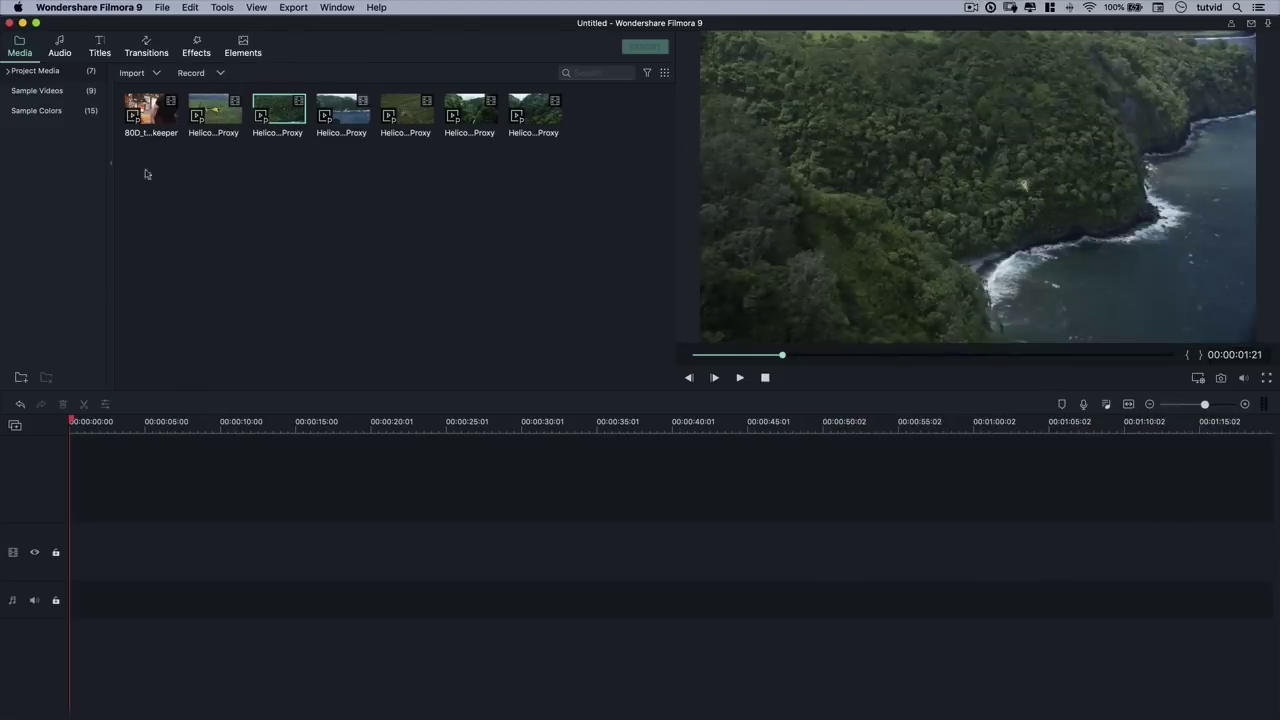
drag(286, 113, 82, 546)
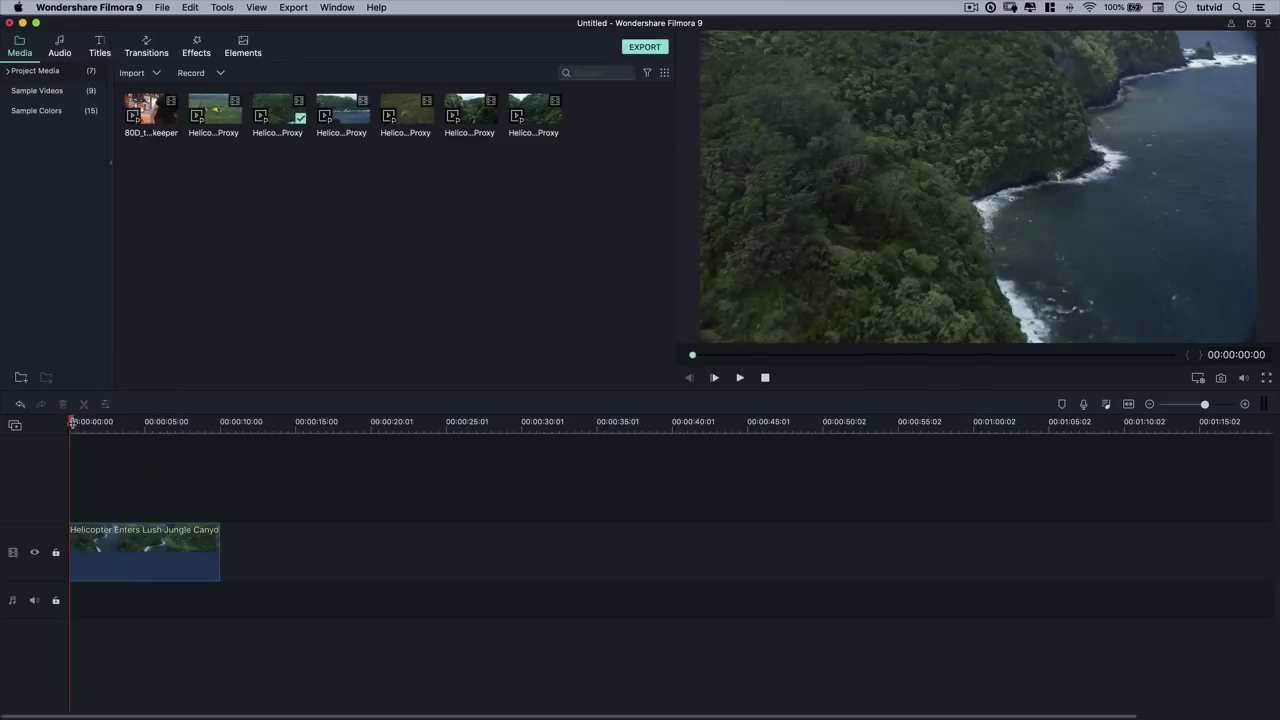
Trim the end of the Helicopter Enters Lush Jungle clip on the timeline back to about 00:00:03:16.
drag(75, 422, 130, 434)
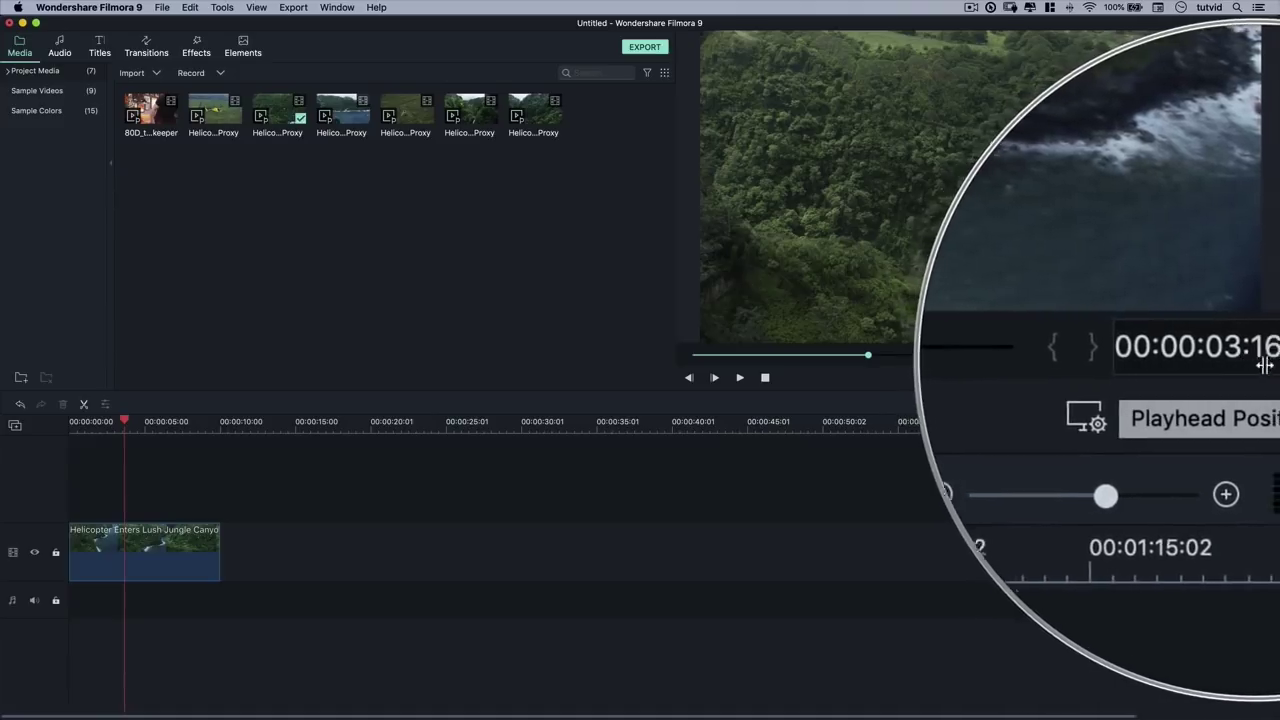
click(151, 547)
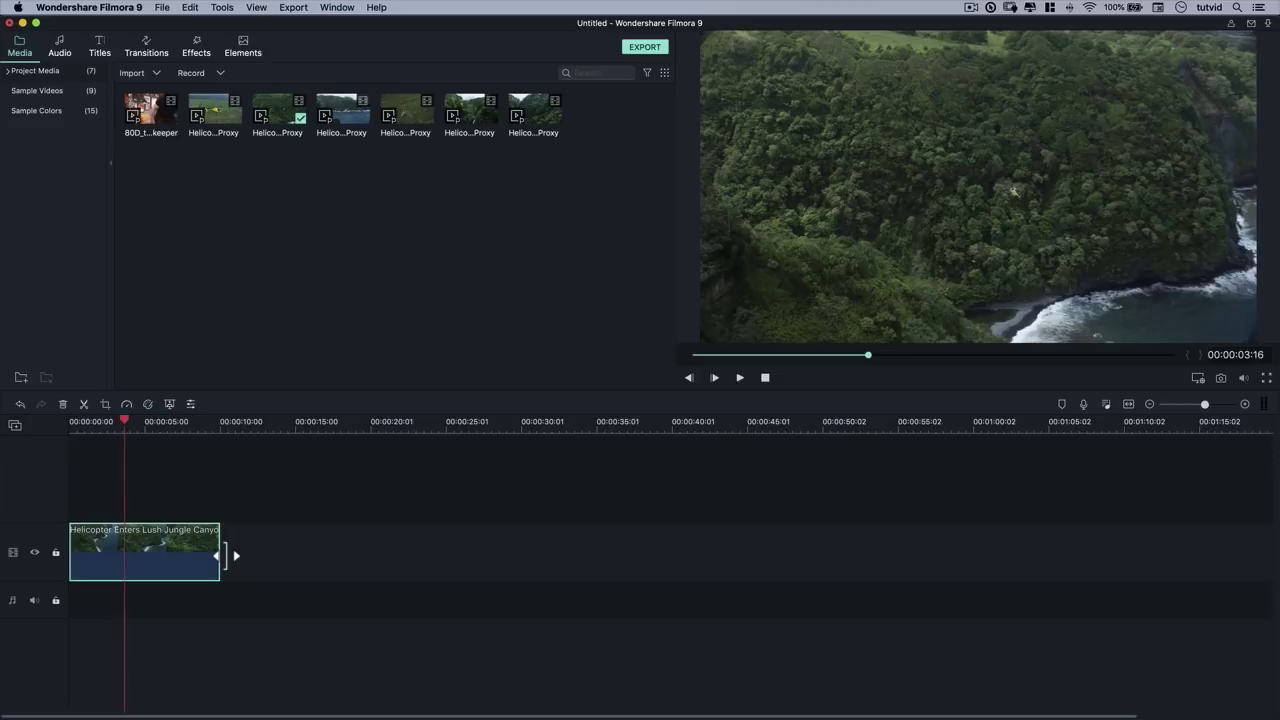
drag(224, 555, 152, 558)
drag(133, 560, 131, 560)
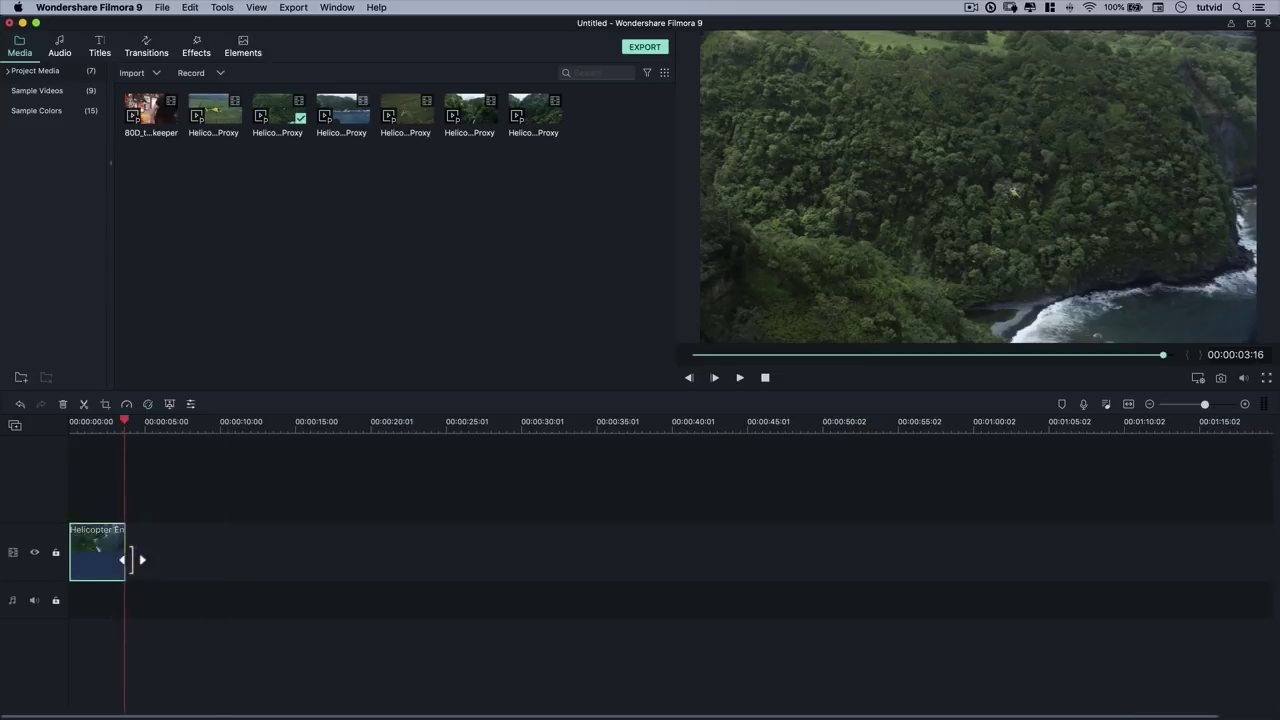
click(131, 560)
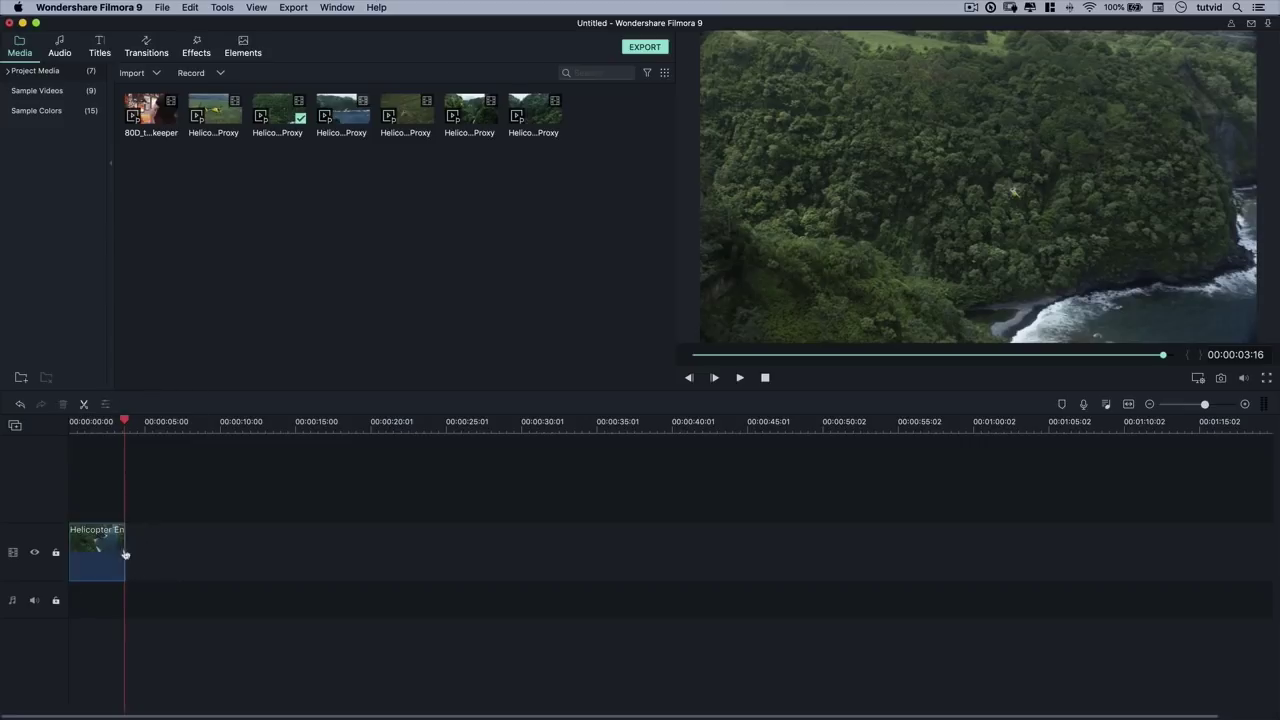
drag(131, 557, 363, 551)
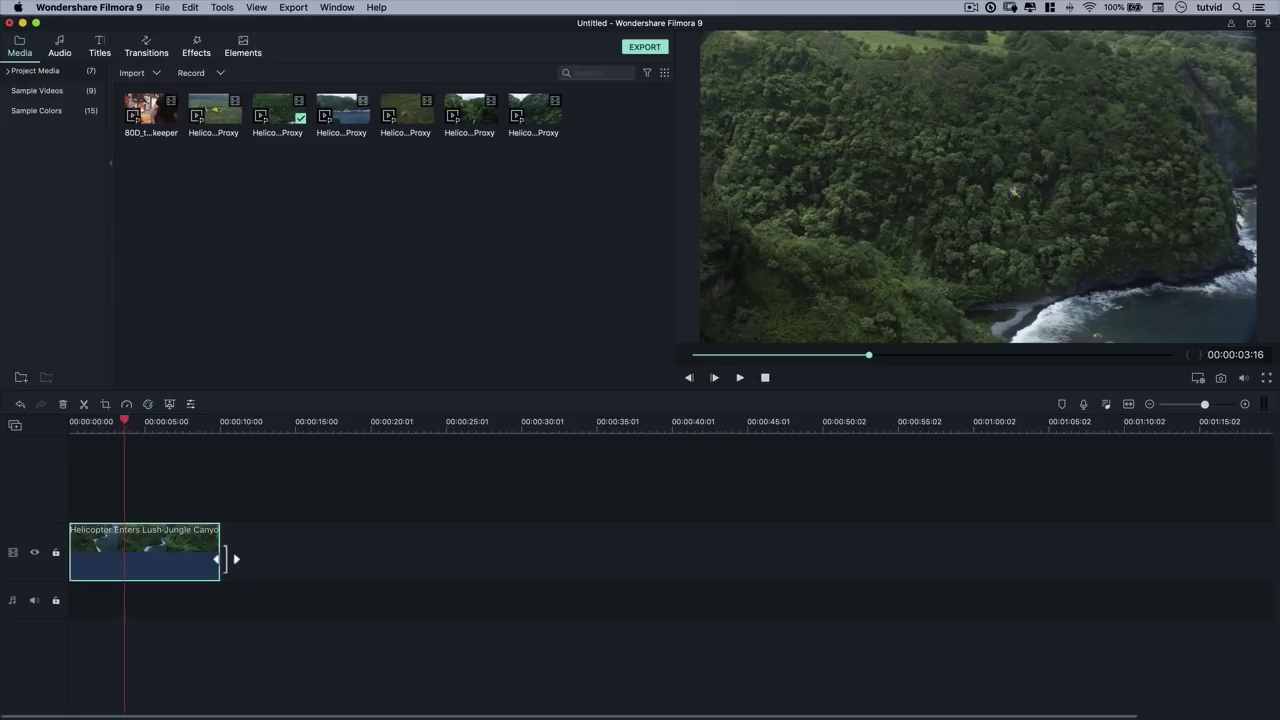
drag(229, 557, 131, 558)
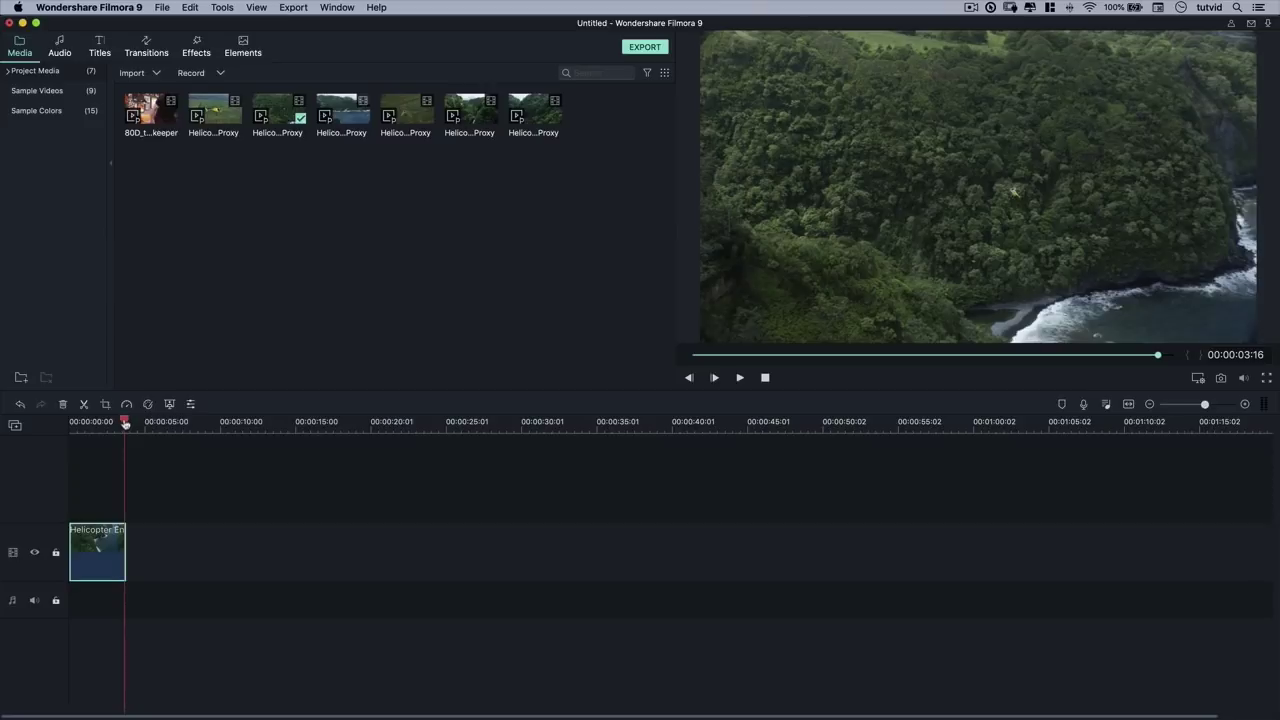
Add the last Helicopter Flies Through Lush Jungle clip to the video track directly after the first clip.
drag(125, 423, 109, 423)
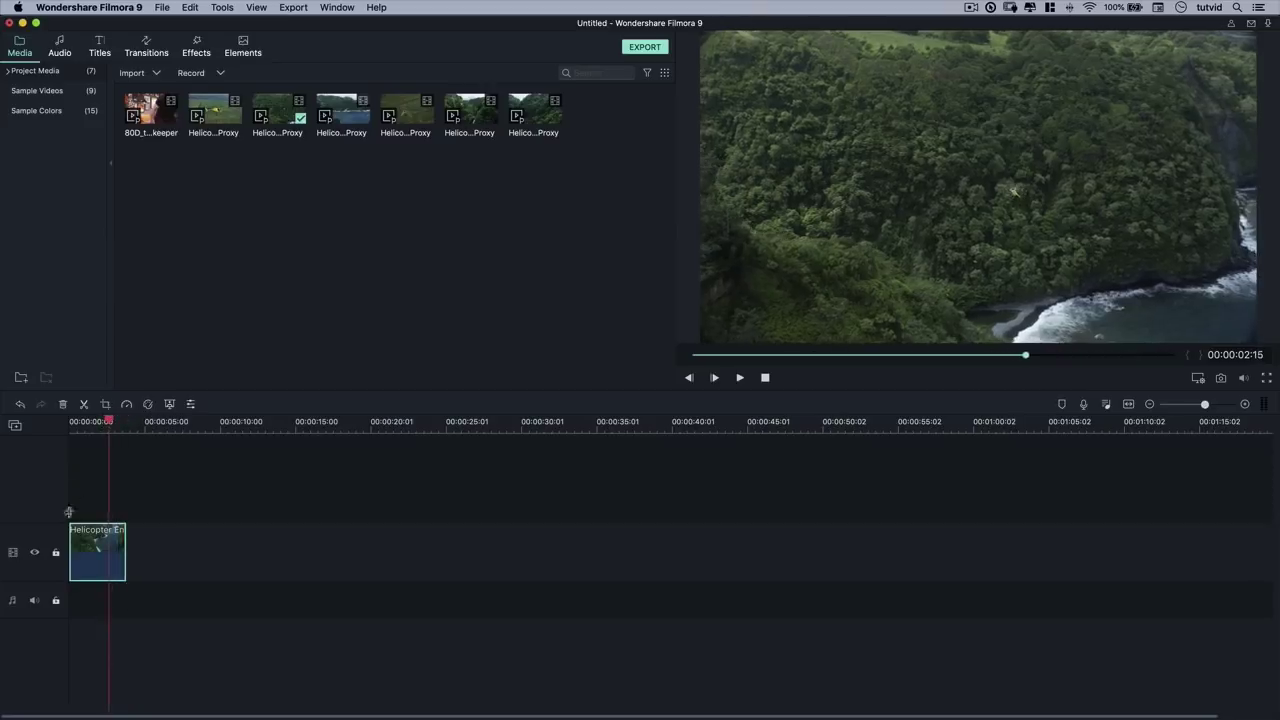
click(534, 116)
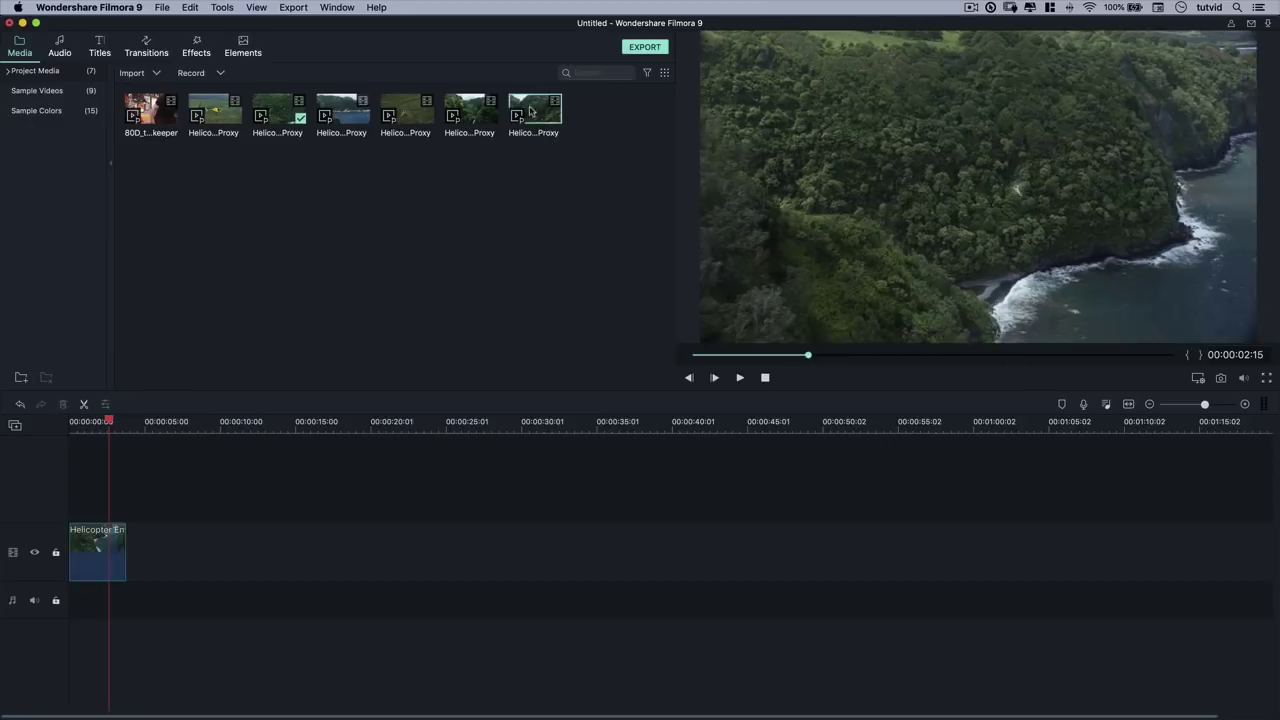
drag(530, 110, 134, 548)
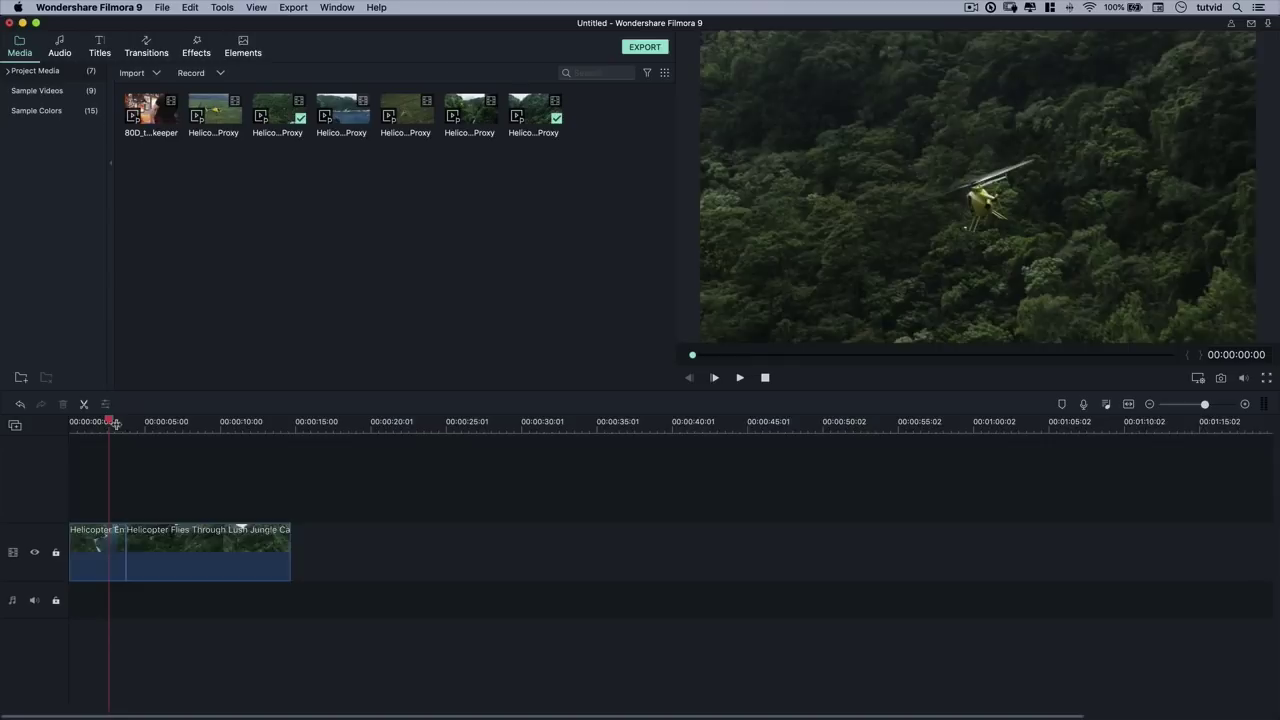
Split the second timeline clip at 00:00:10:01 and delete the portion after the cut.
drag(110, 421, 117, 421)
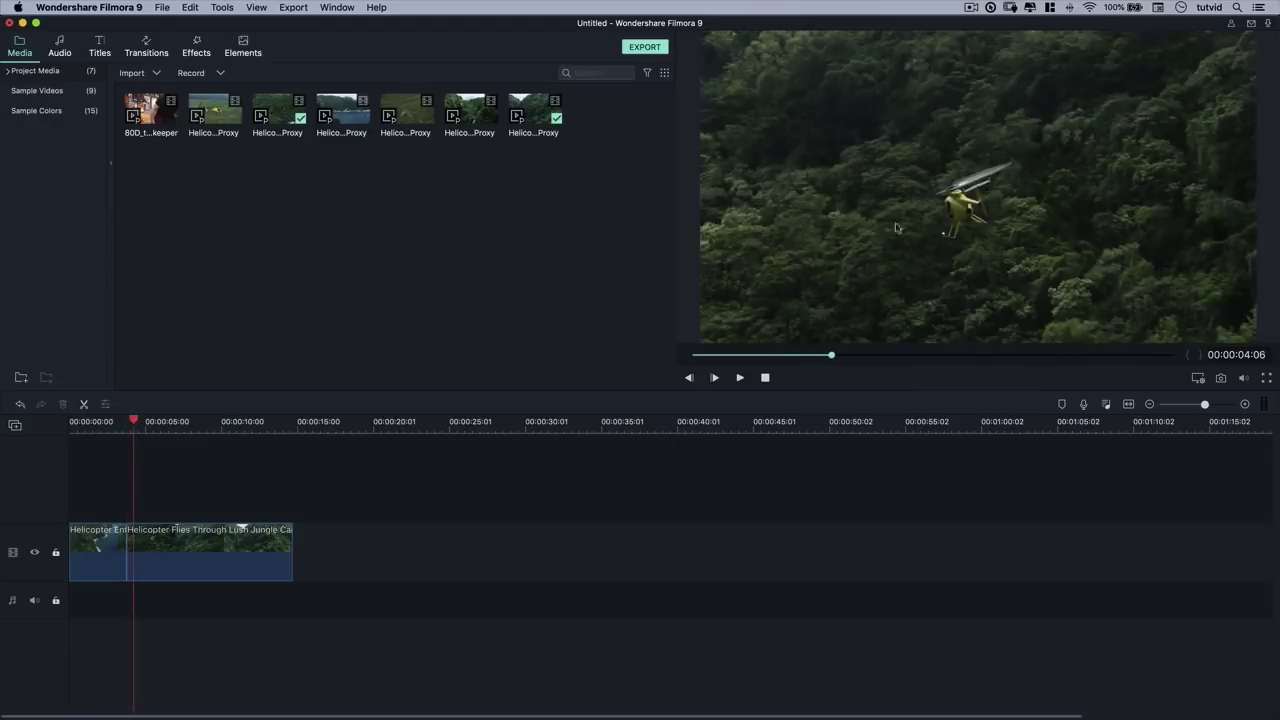
drag(135, 422, 225, 432)
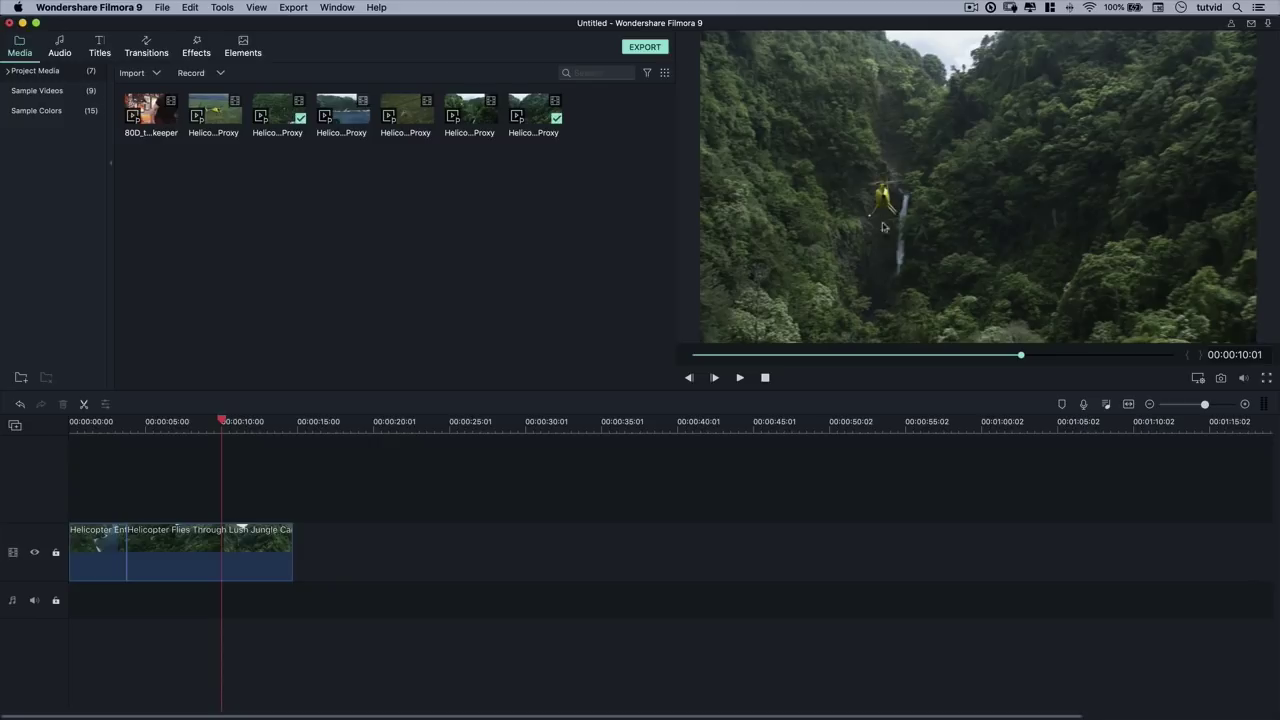
click(193, 549)
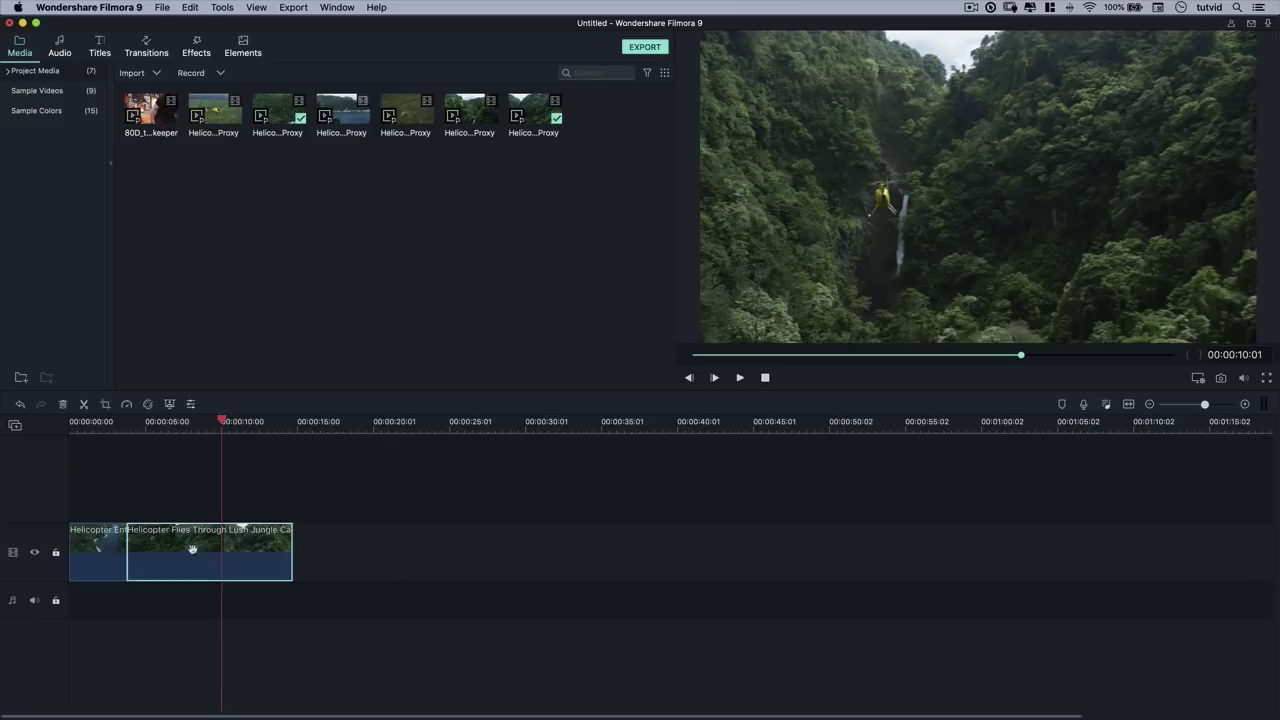
click(85, 406)
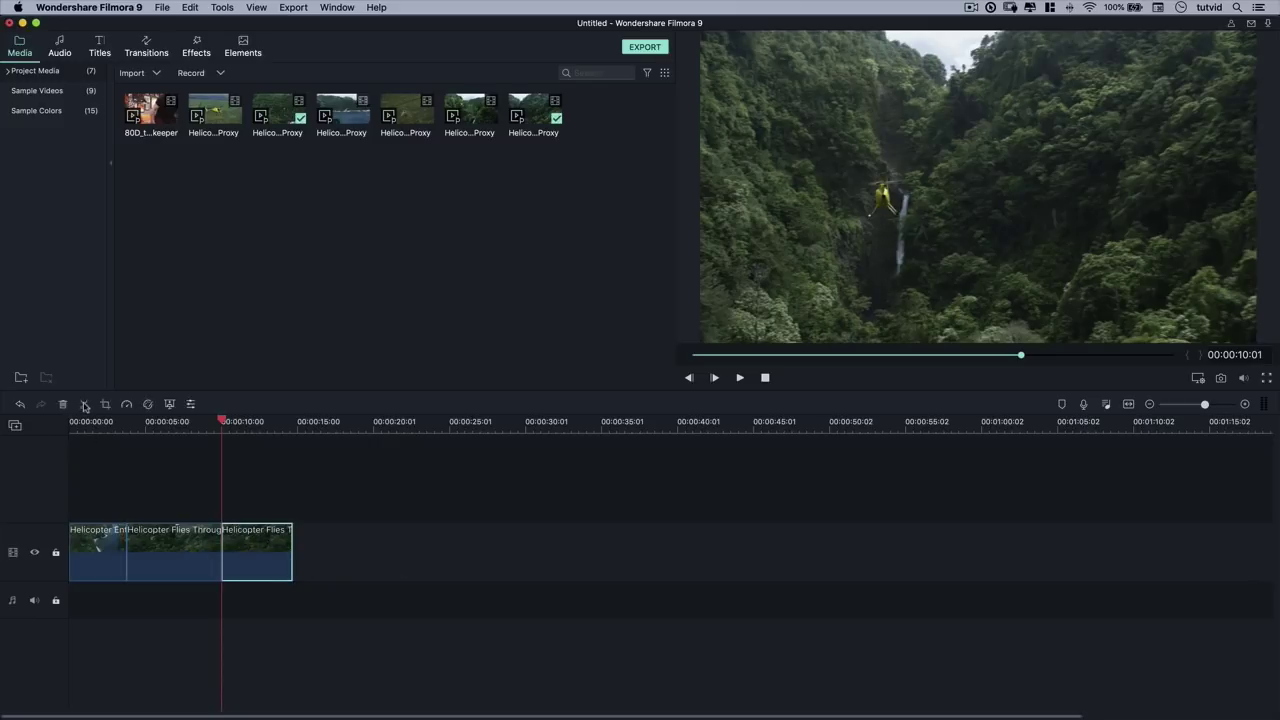
click(268, 561)
mouse_move(262, 538)
mouse_down()
mouse_move(309, 545)
mouse_move(260, 537)
mouse_up()
key(Delete)
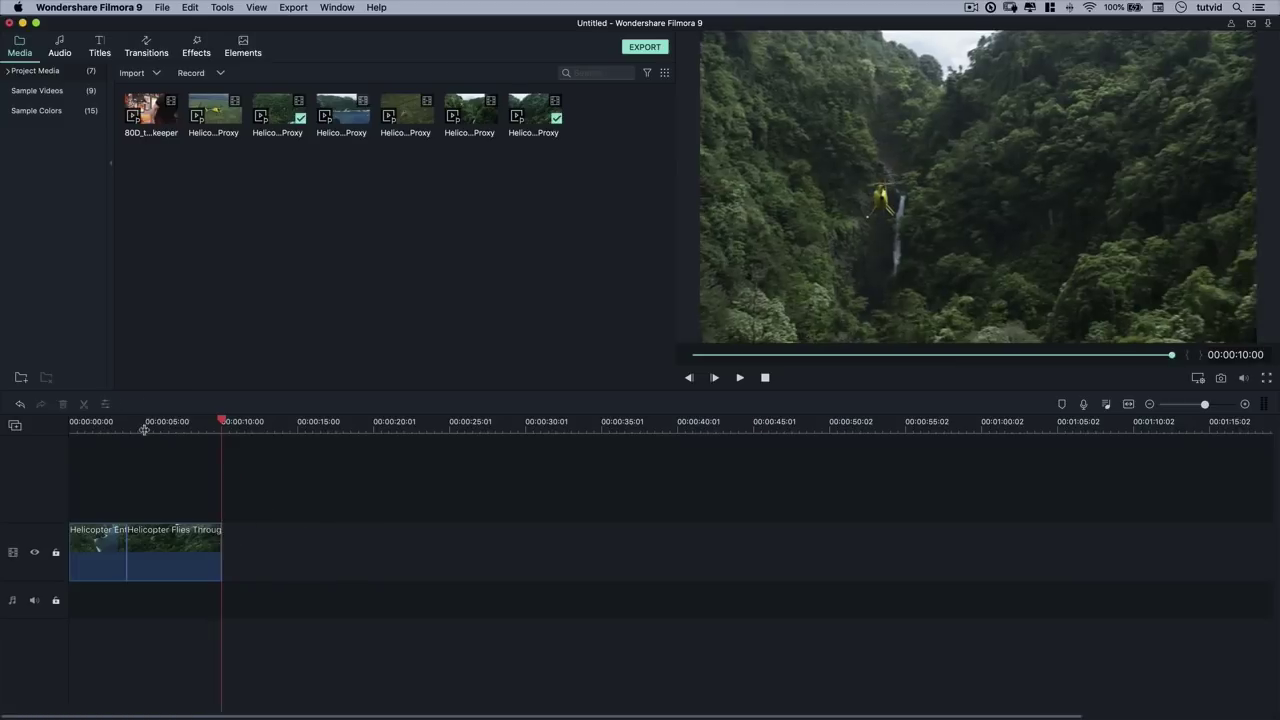
Browse the transitions library and preview the Whirl 4 and Wormhole 3 transitions.
drag(224, 422, 121, 425)
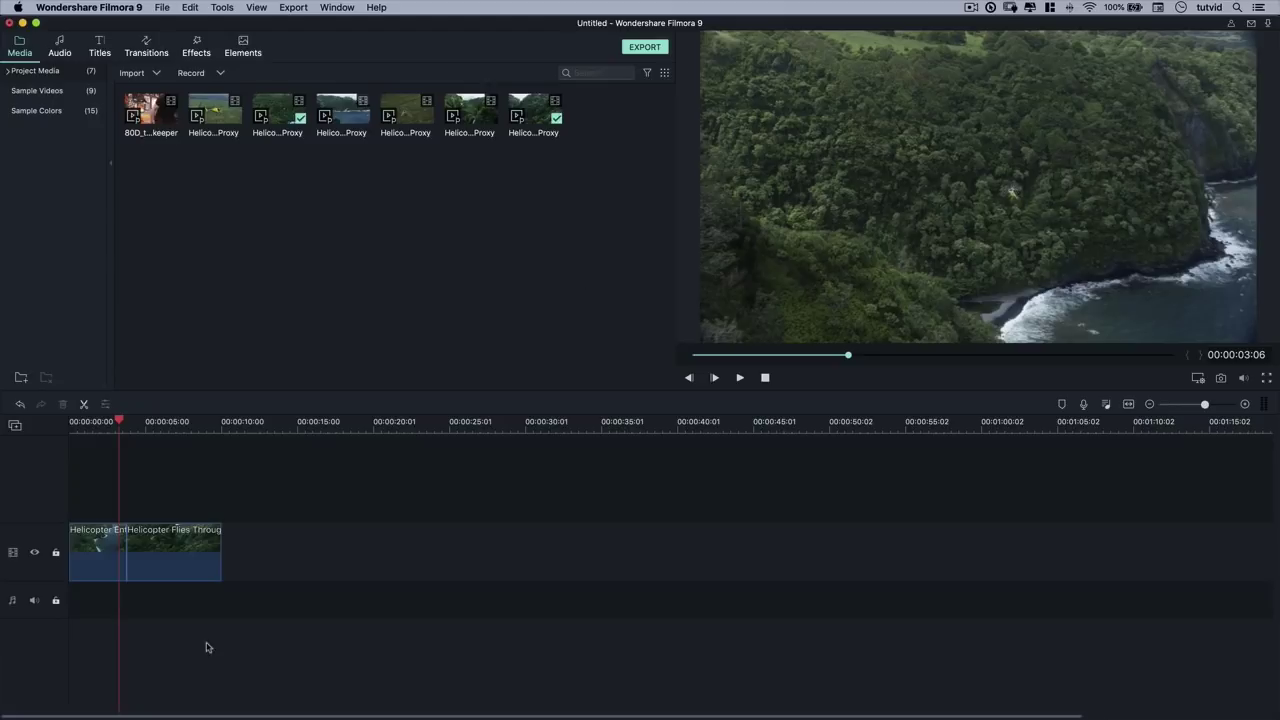
click(150, 48)
scroll(326, 237, down, 15)
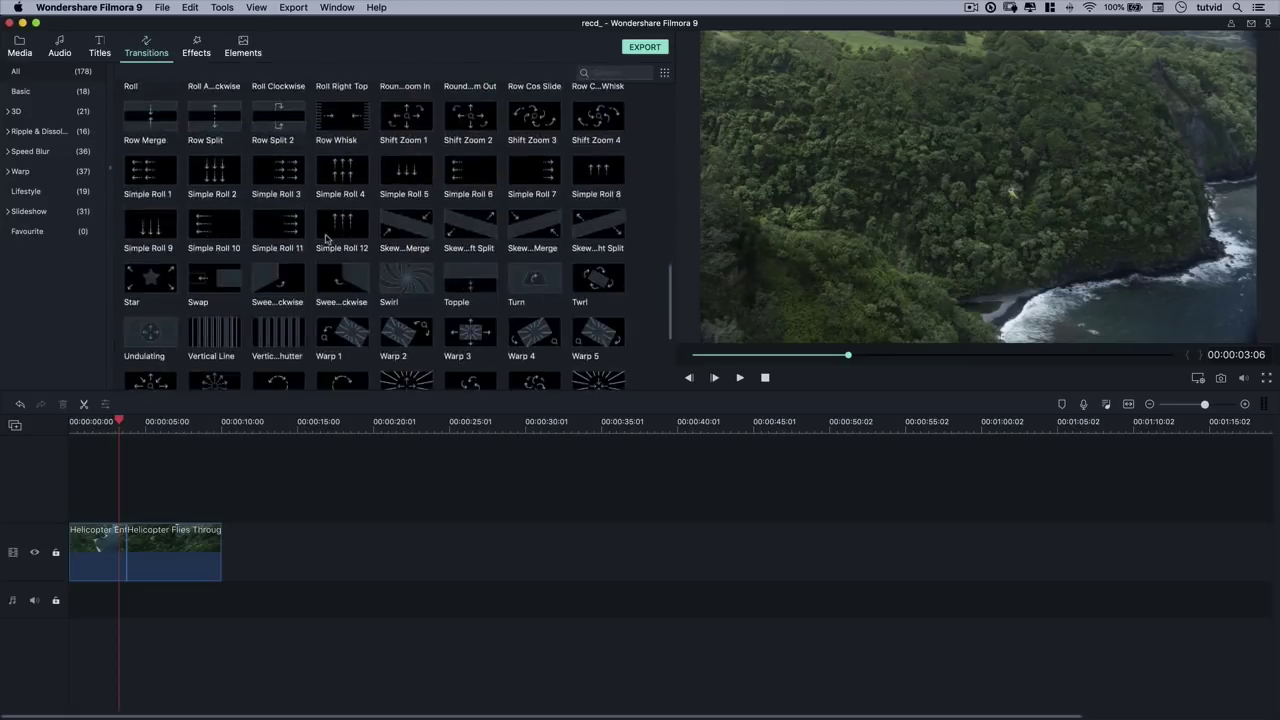
scroll(326, 237, down, 4)
click(398, 237)
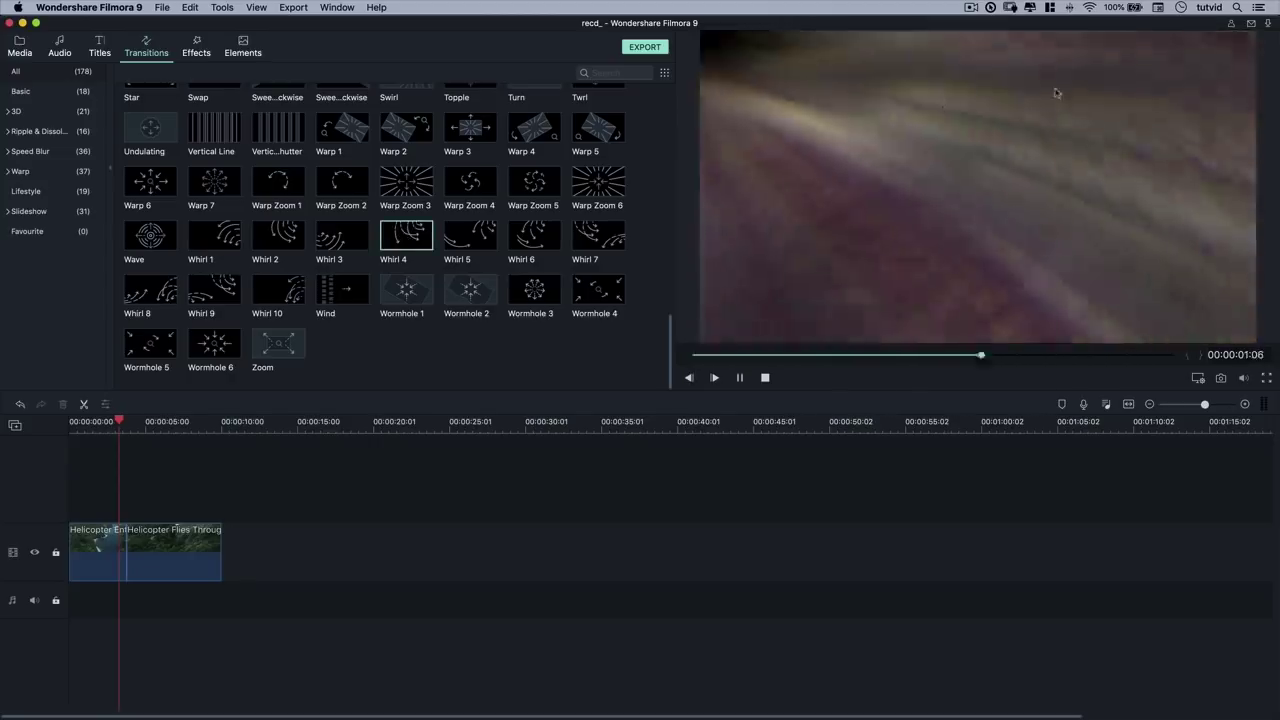
click(537, 291)
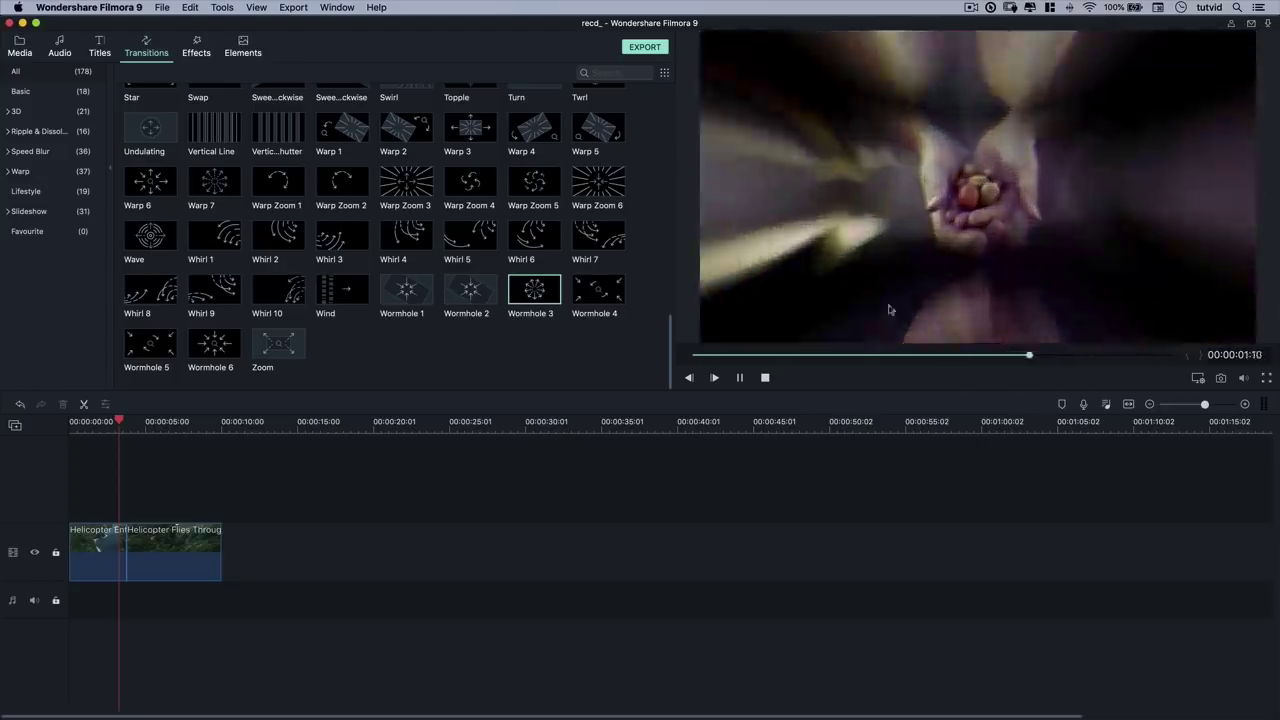
Apply the Fisheye Roll 1 transition at the cut between the two helicopter clips on the video track.
scroll(318, 236, up, 10)
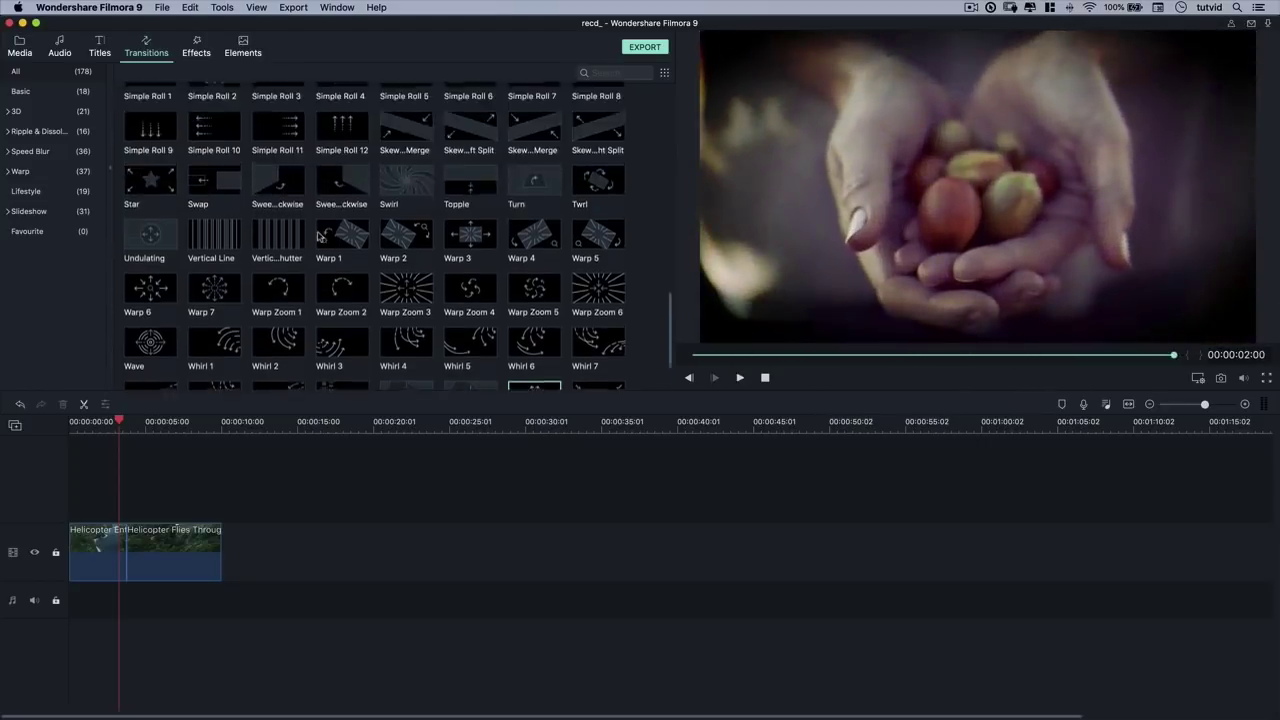
scroll(318, 236, up, 5)
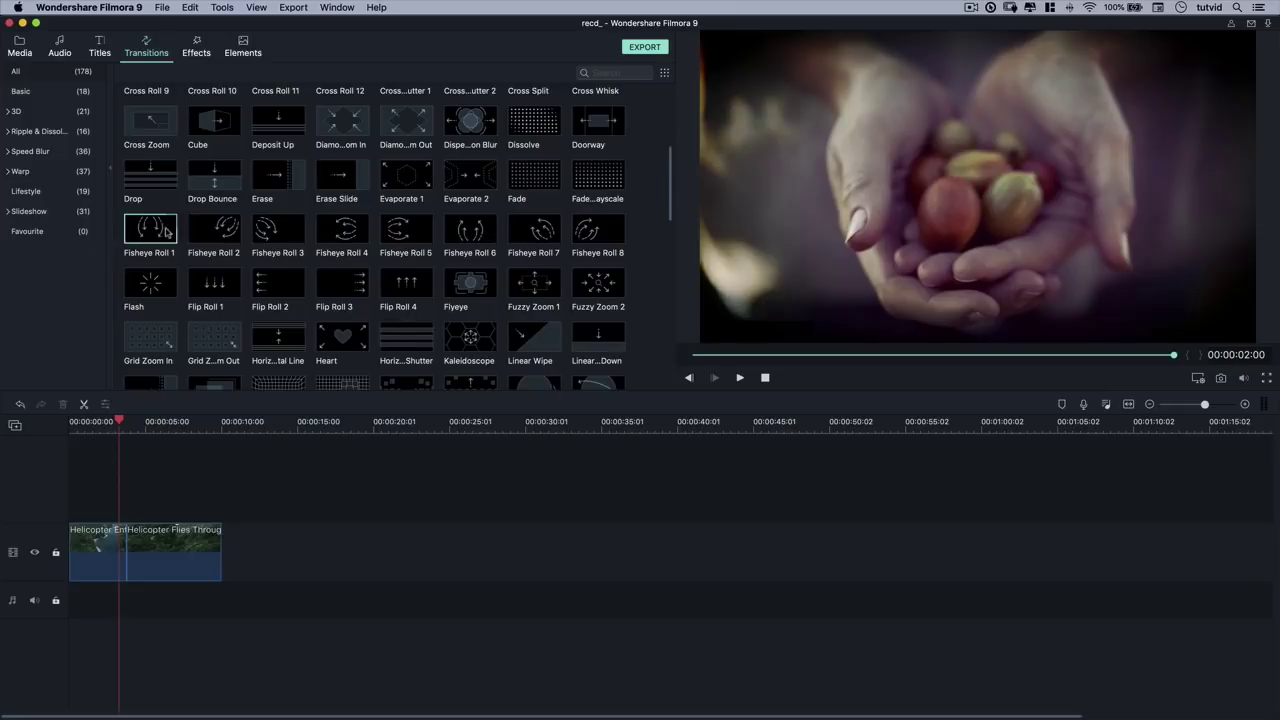
drag(143, 235, 127, 550)
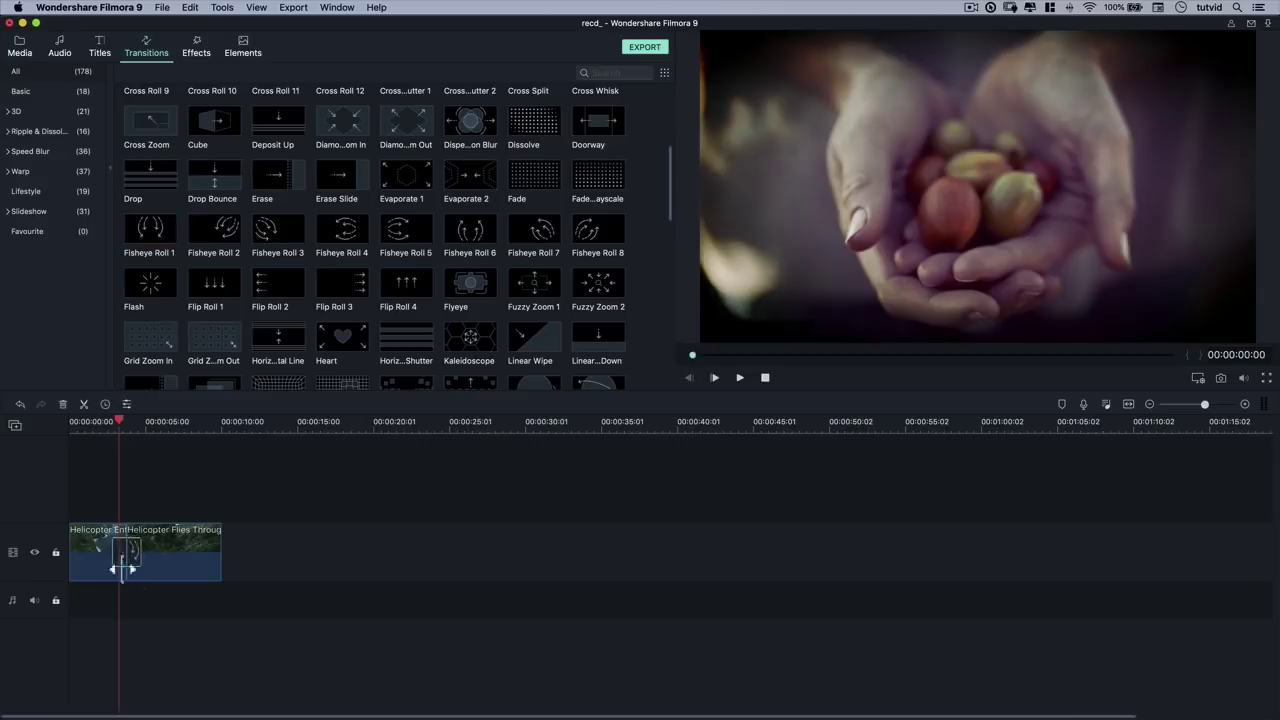
Play the timeline from 00:00:01:22 through the Fisheye Roll 1 transition to check how it looks.
scroll(146, 427, up, 2)
scroll(146, 427, up, 4)
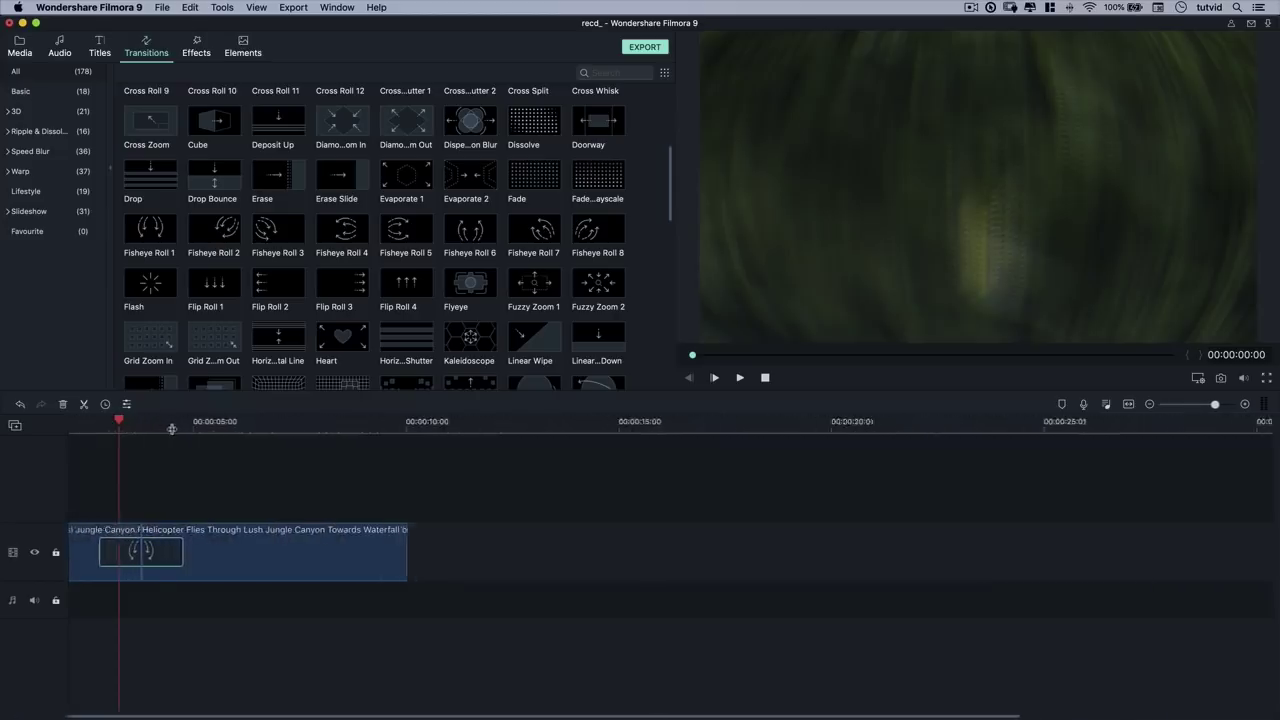
scroll(168, 487, left, 3)
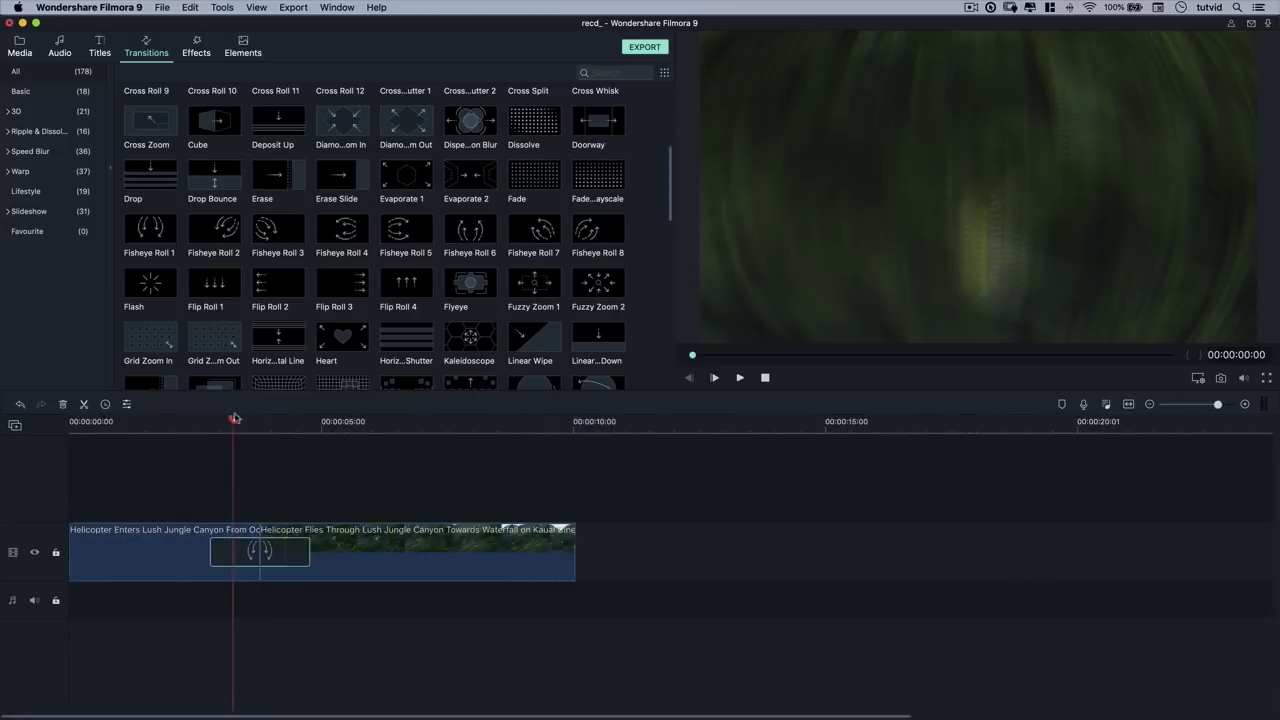
drag(233, 423, 165, 423)
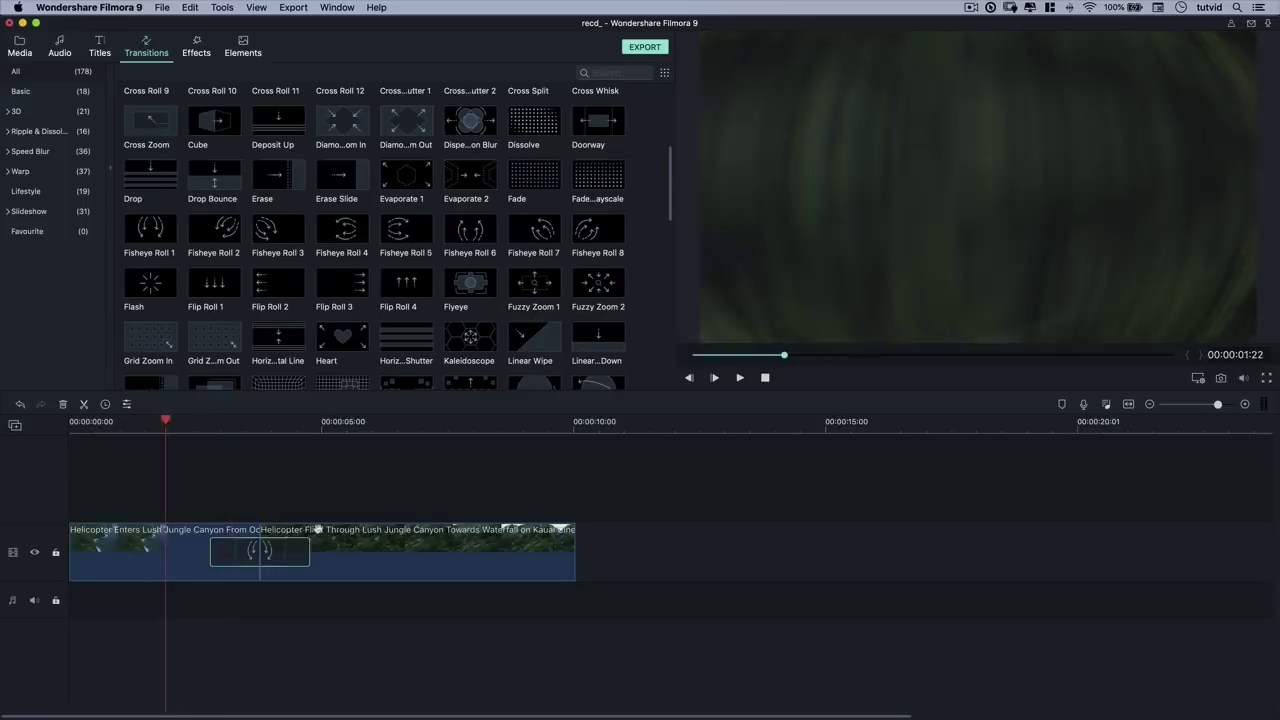
key(space)
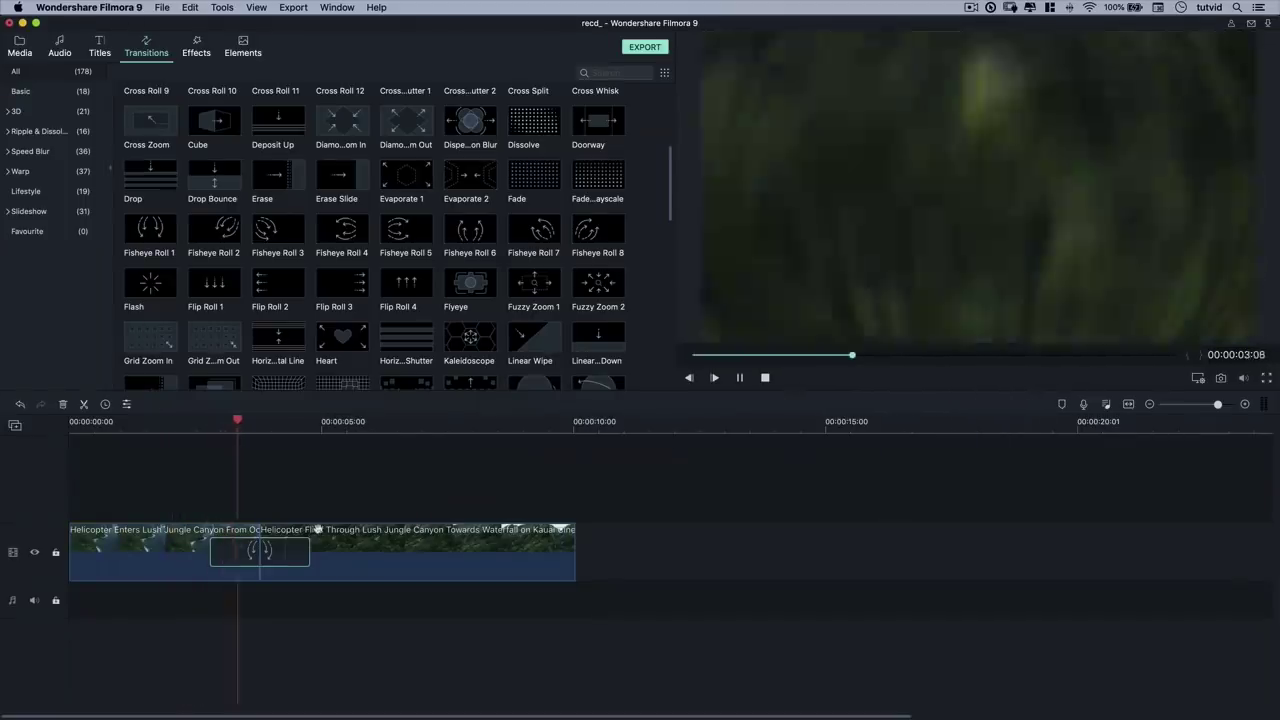
key(space)
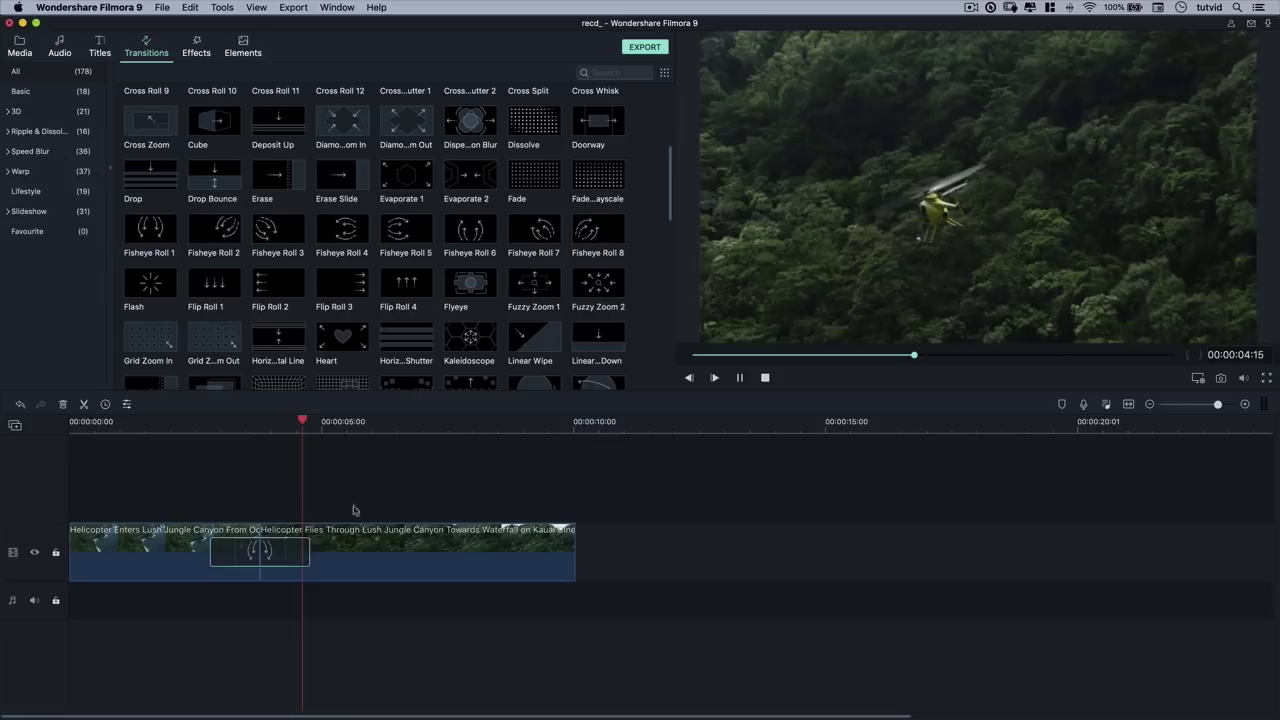
Set the transition mode of the Fisheye Roll 1 transition to Postfix.
double_click(267, 552)
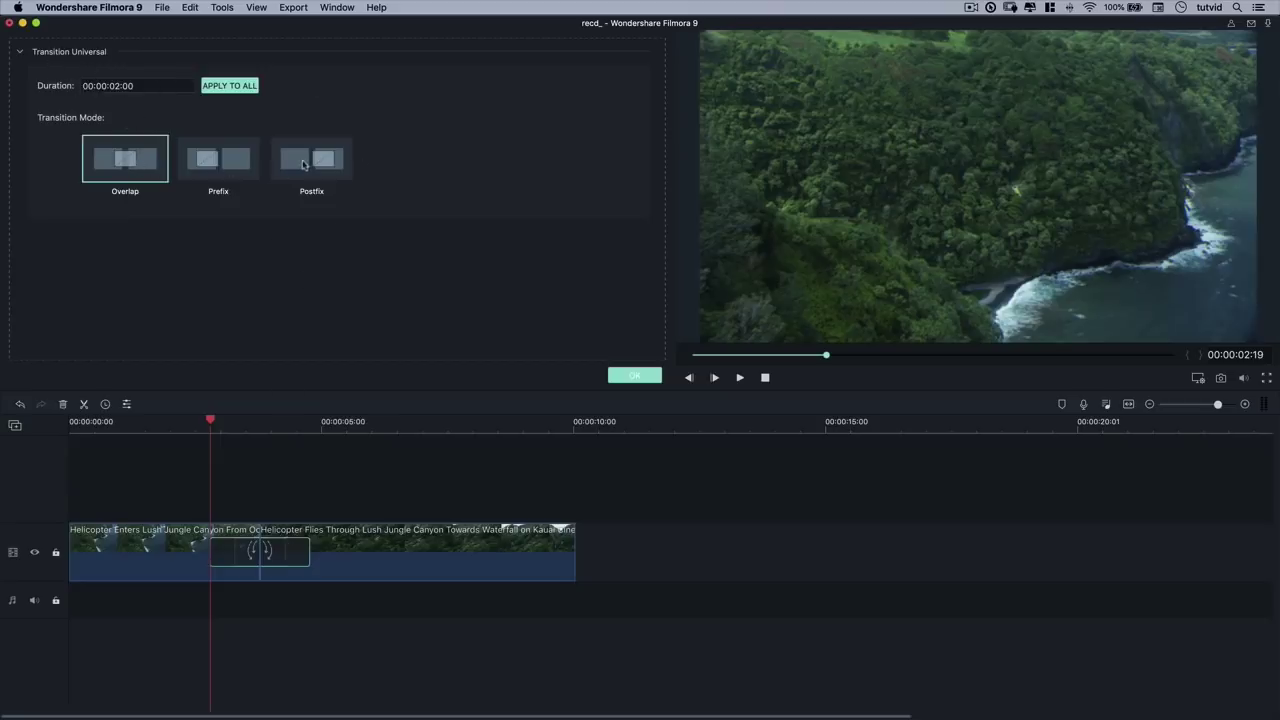
click(304, 165)
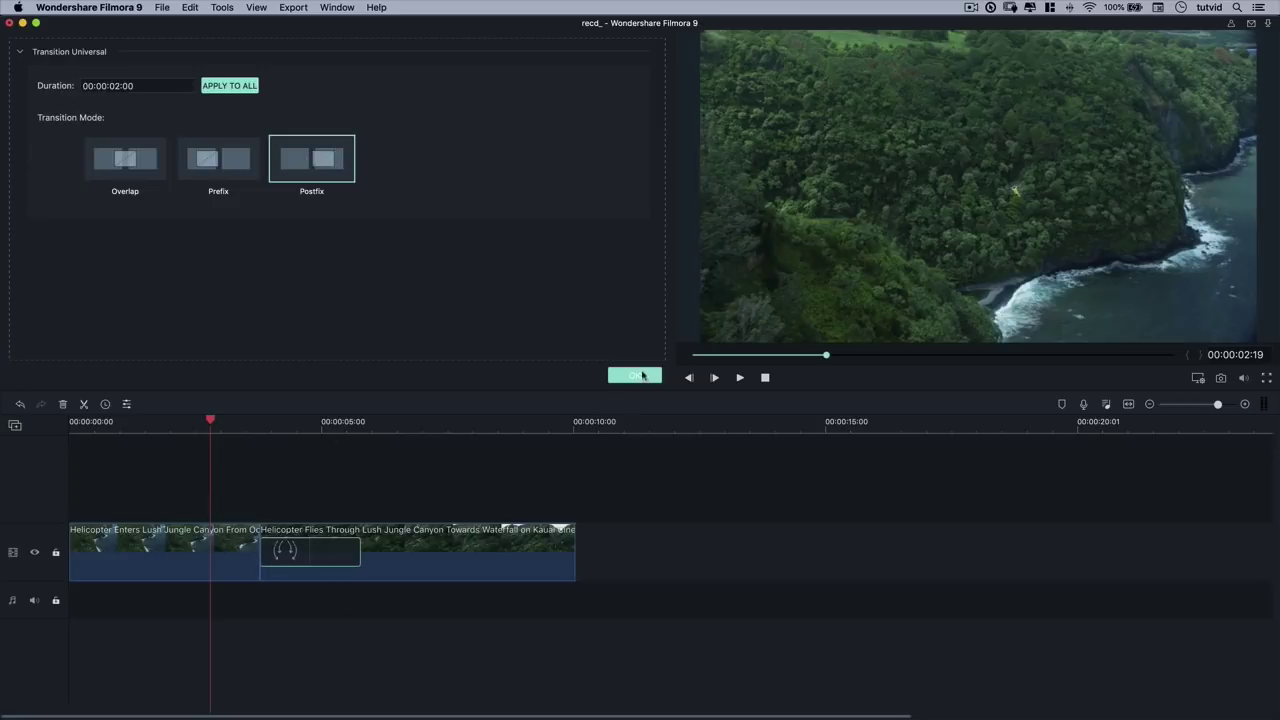
click(643, 375)
Play the timeline from 00:00:02:14 to review the repositioned transition.
drag(211, 421, 199, 421)
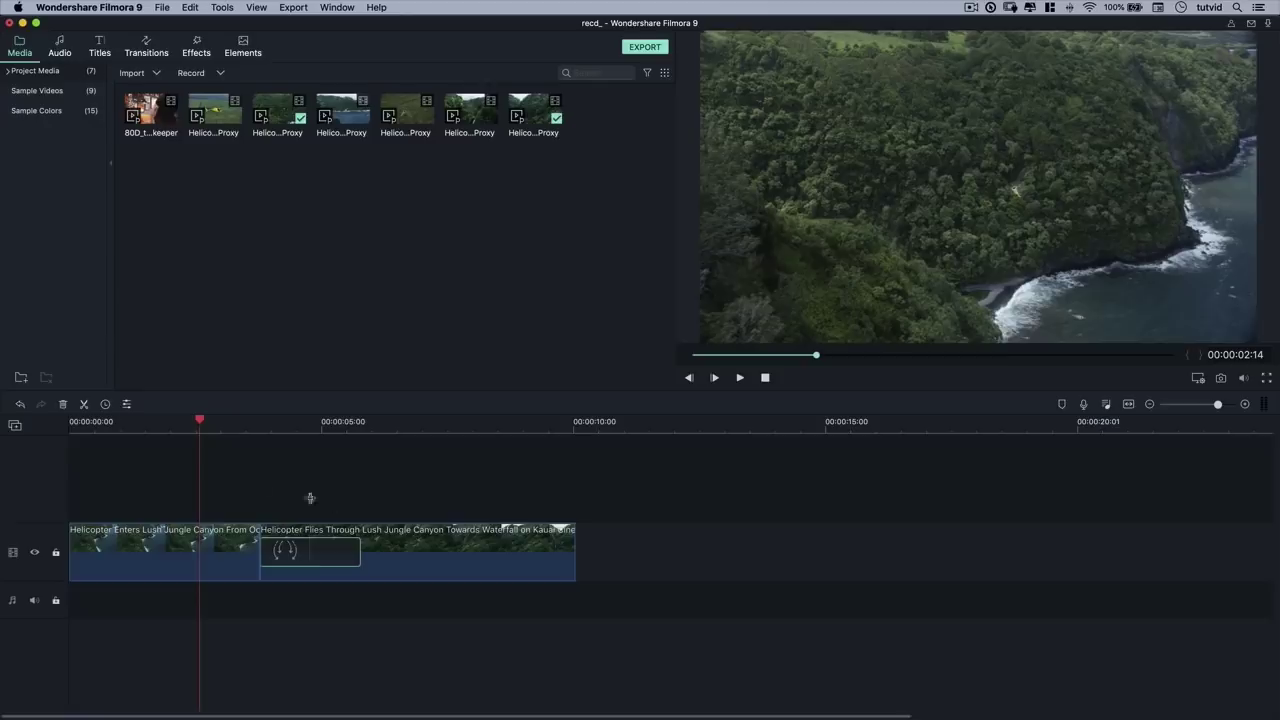
key(space)
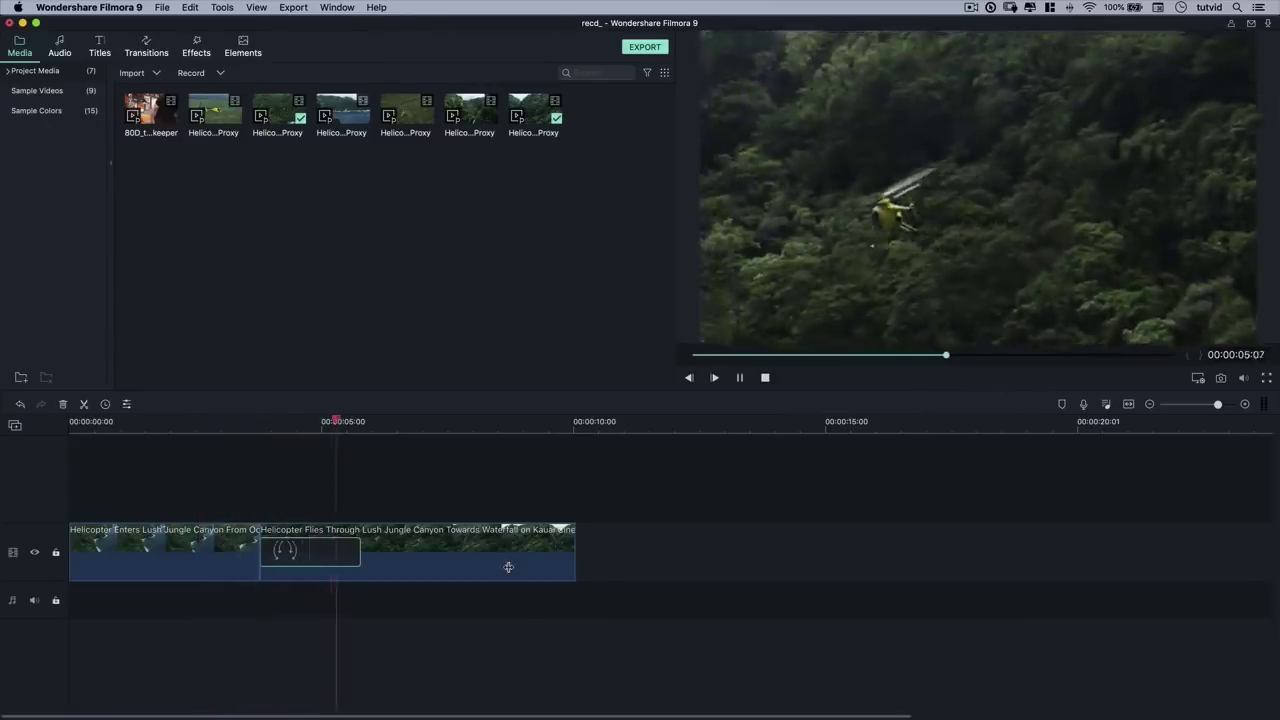
key(space)
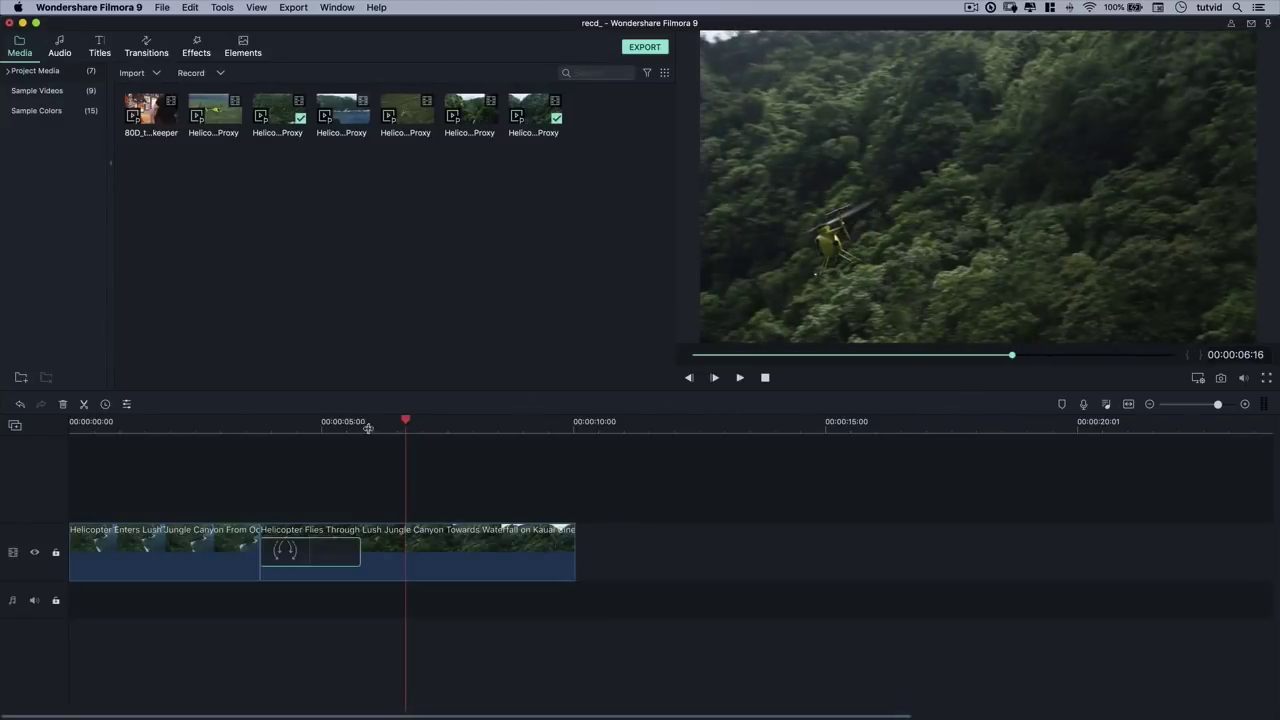
Add the 80D_take_keeper clip to the video track after the helicopter clips, leaving a short gap before it.
scroll(368, 428, down, 5)
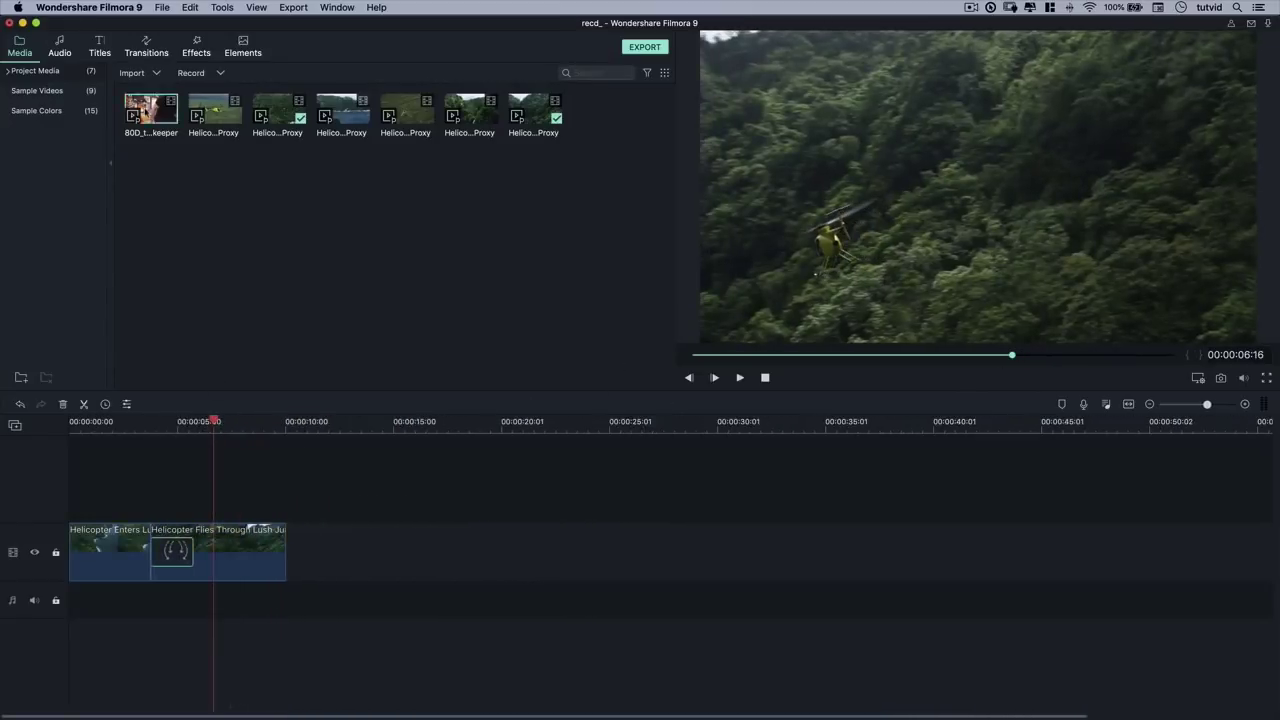
click(152, 118)
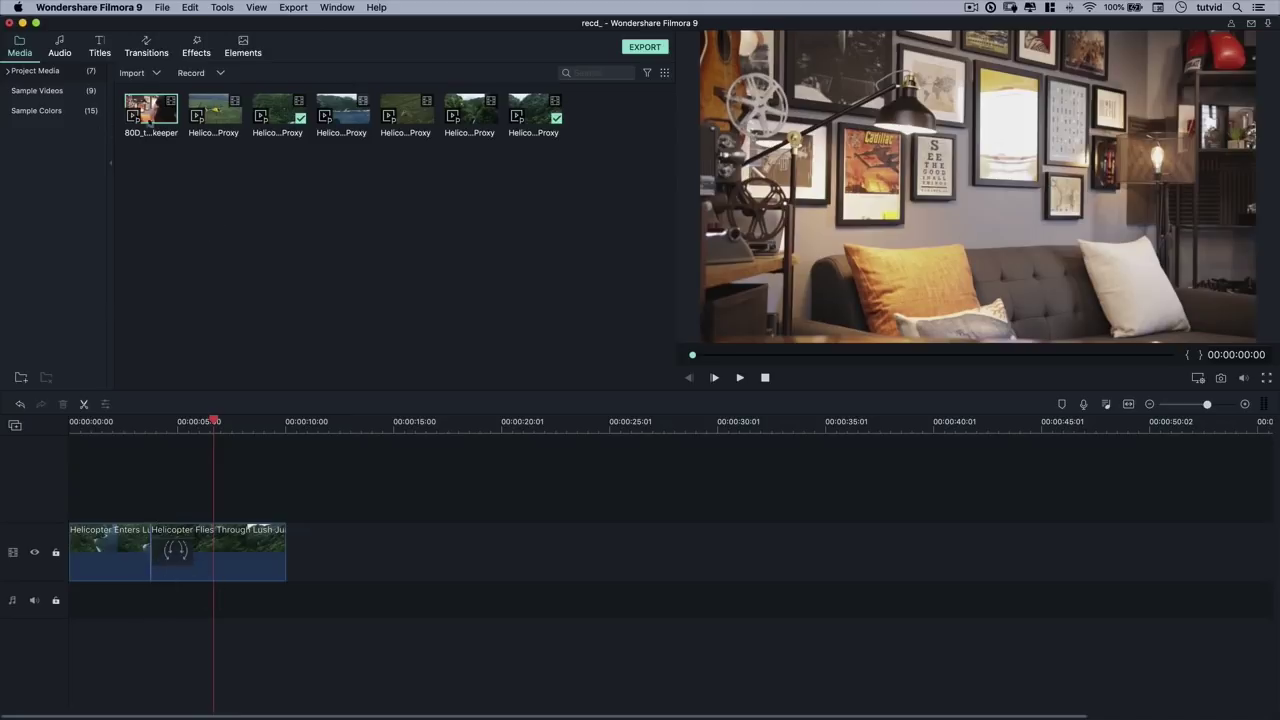
drag(158, 114, 342, 550)
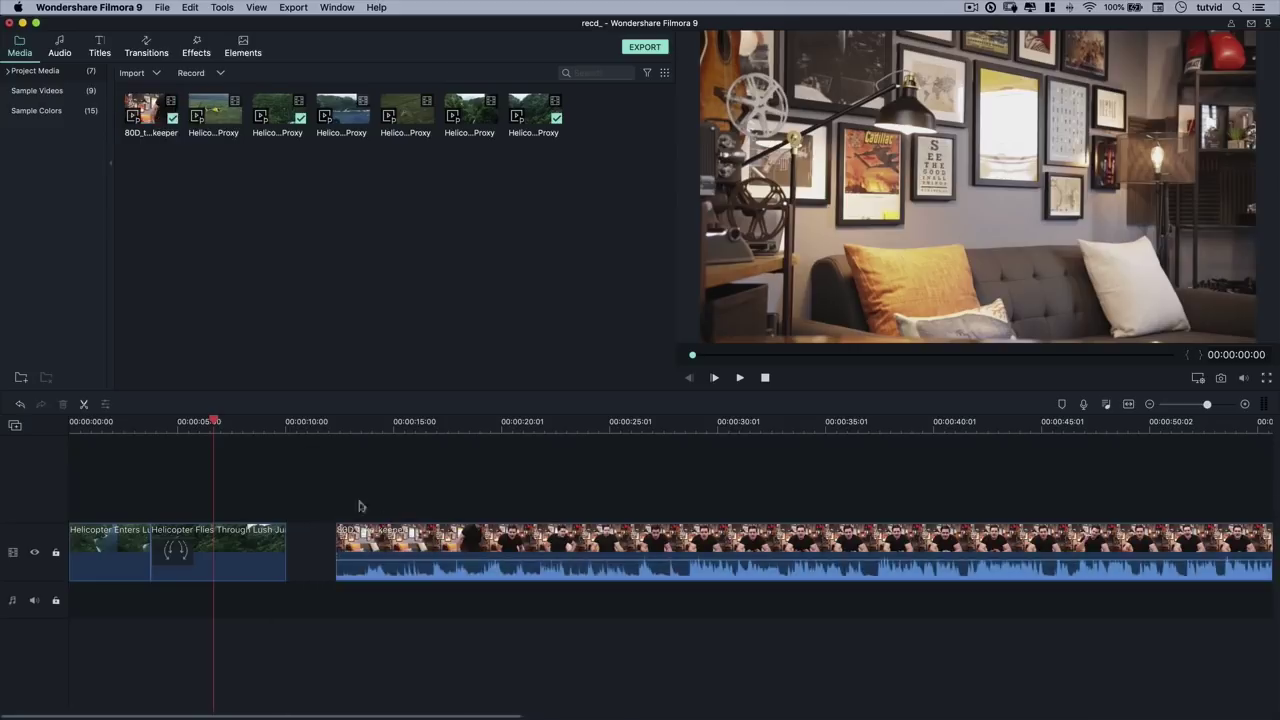
Detach the audio from the 80D_take_keeper clip onto its own audio track.
drag(213, 422, 370, 424)
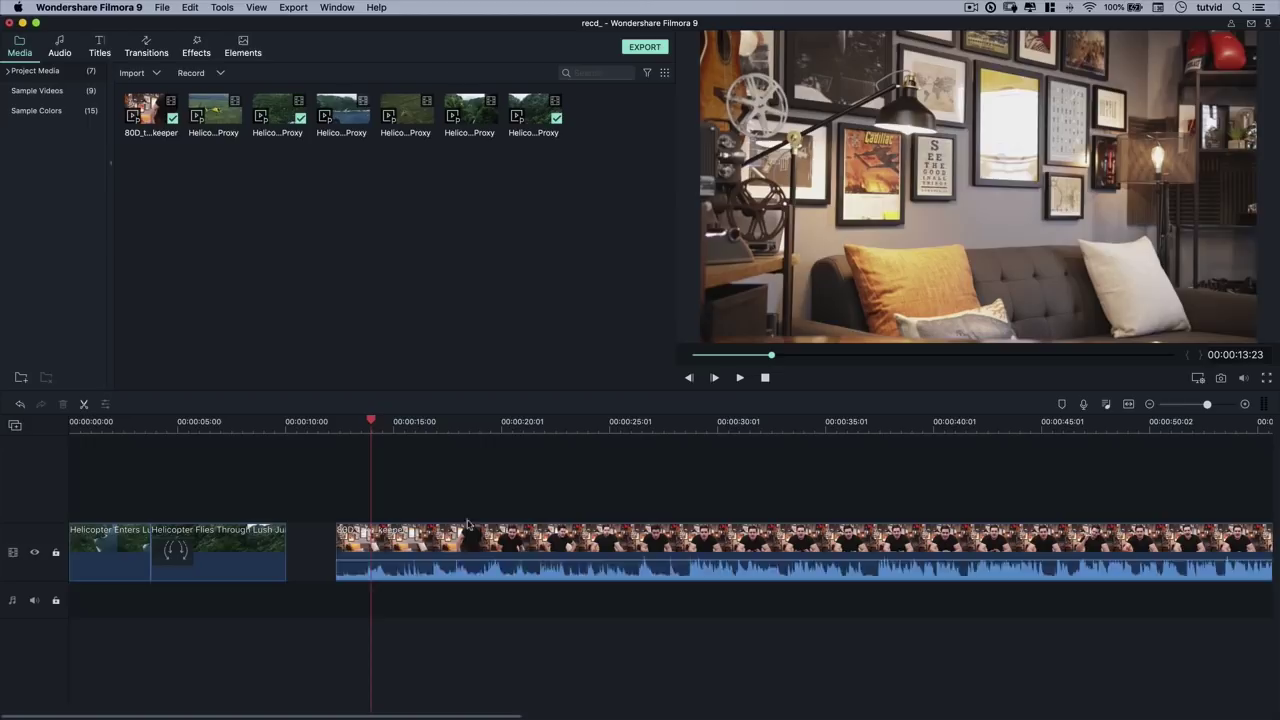
drag(369, 420, 447, 421)
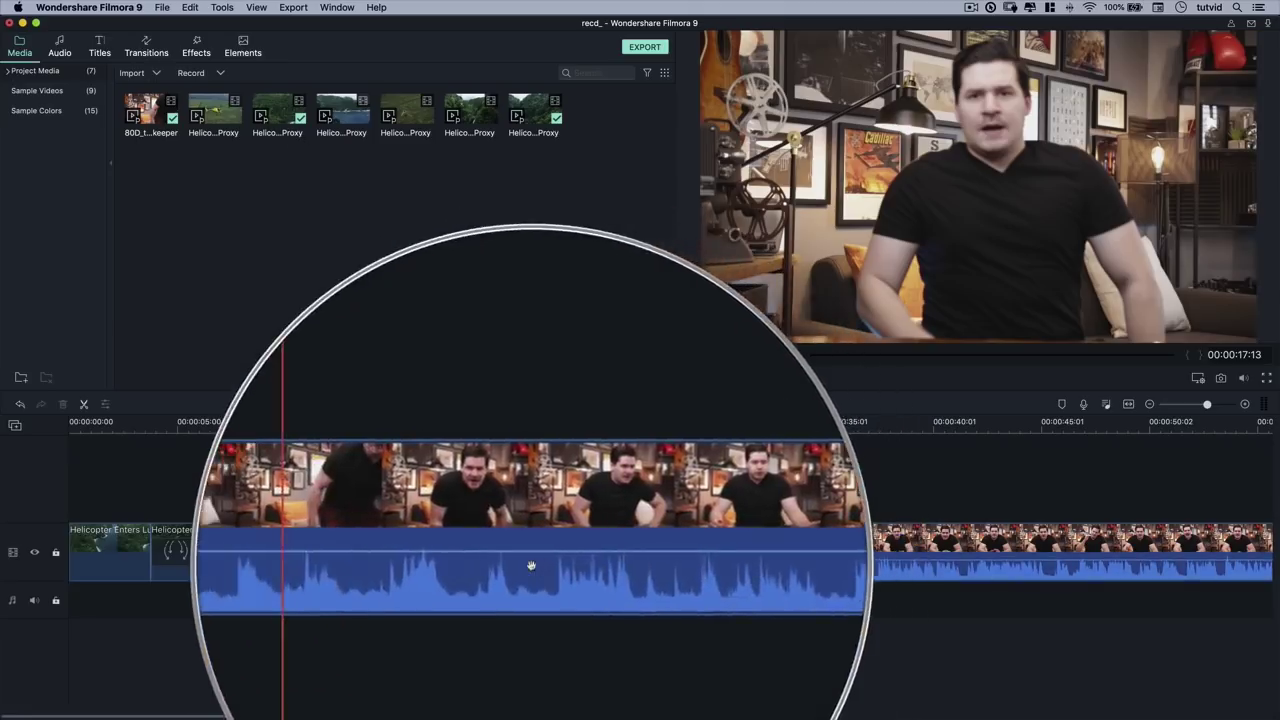
click(494, 540)
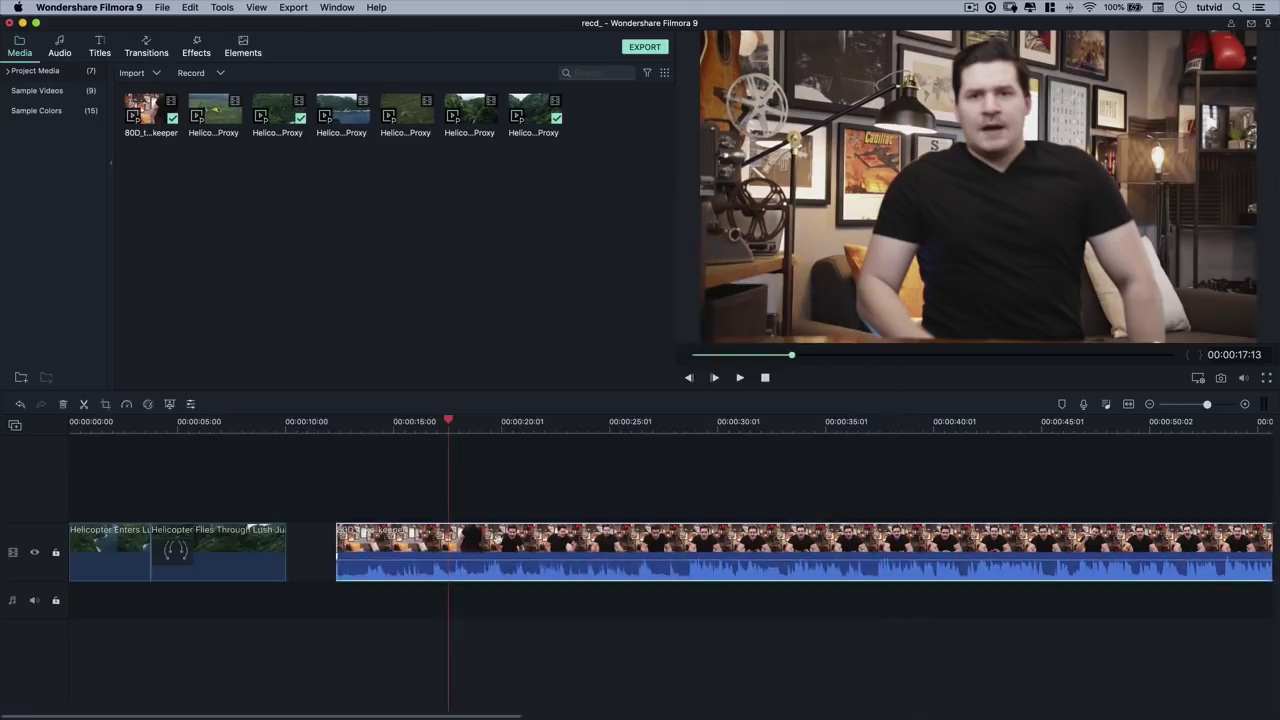
right_click(484, 568)
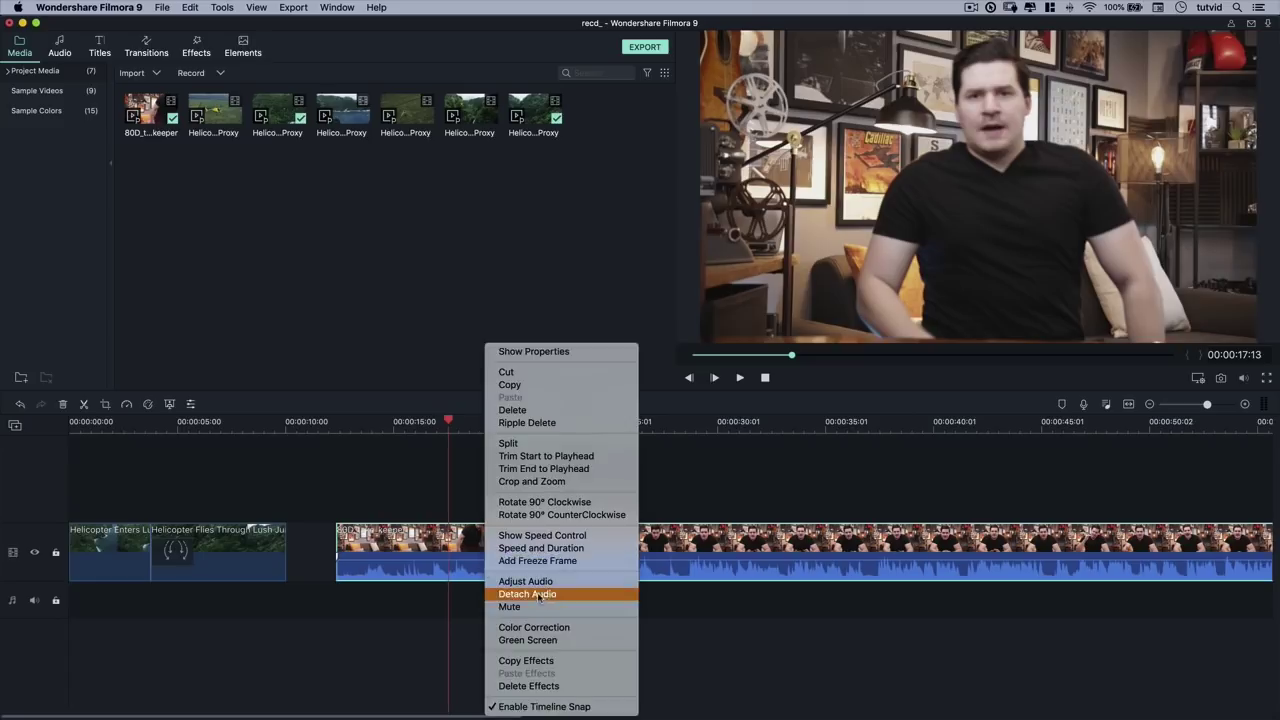
click(527, 594)
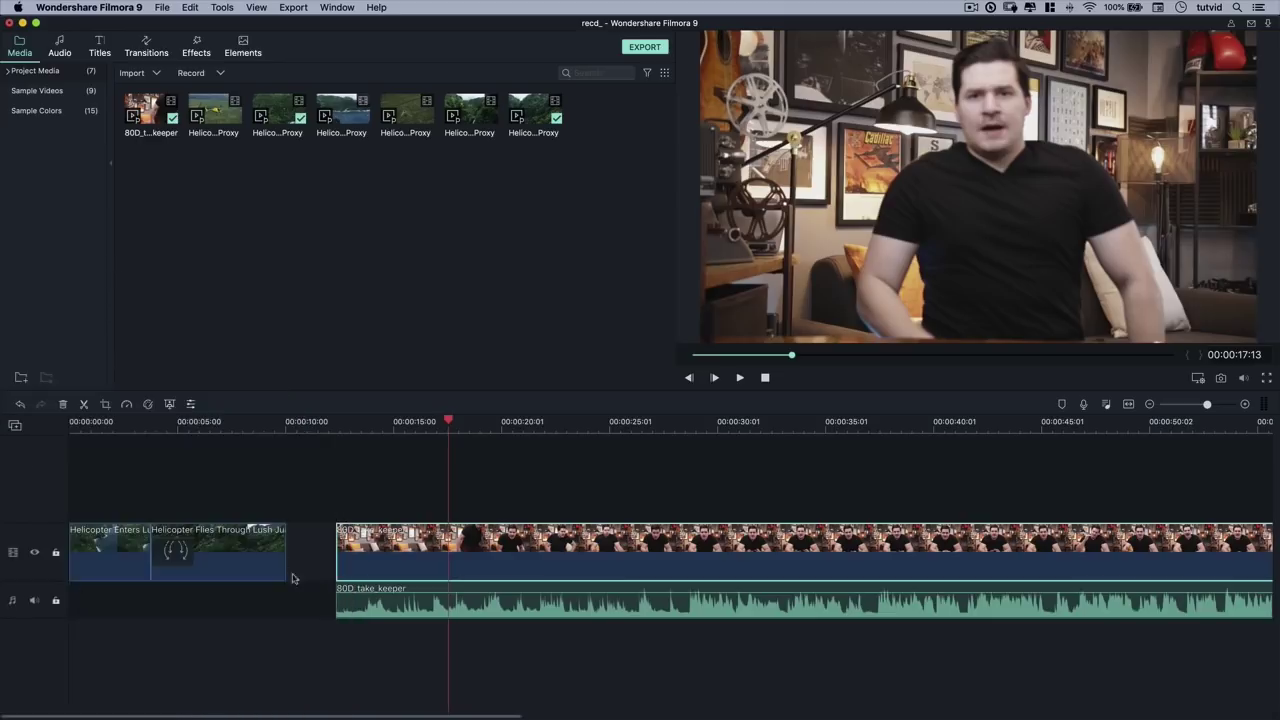
Move the 80D_take_keeper video up to a new track and back down beside the helicopter clips.
drag(426, 537, 426, 507)
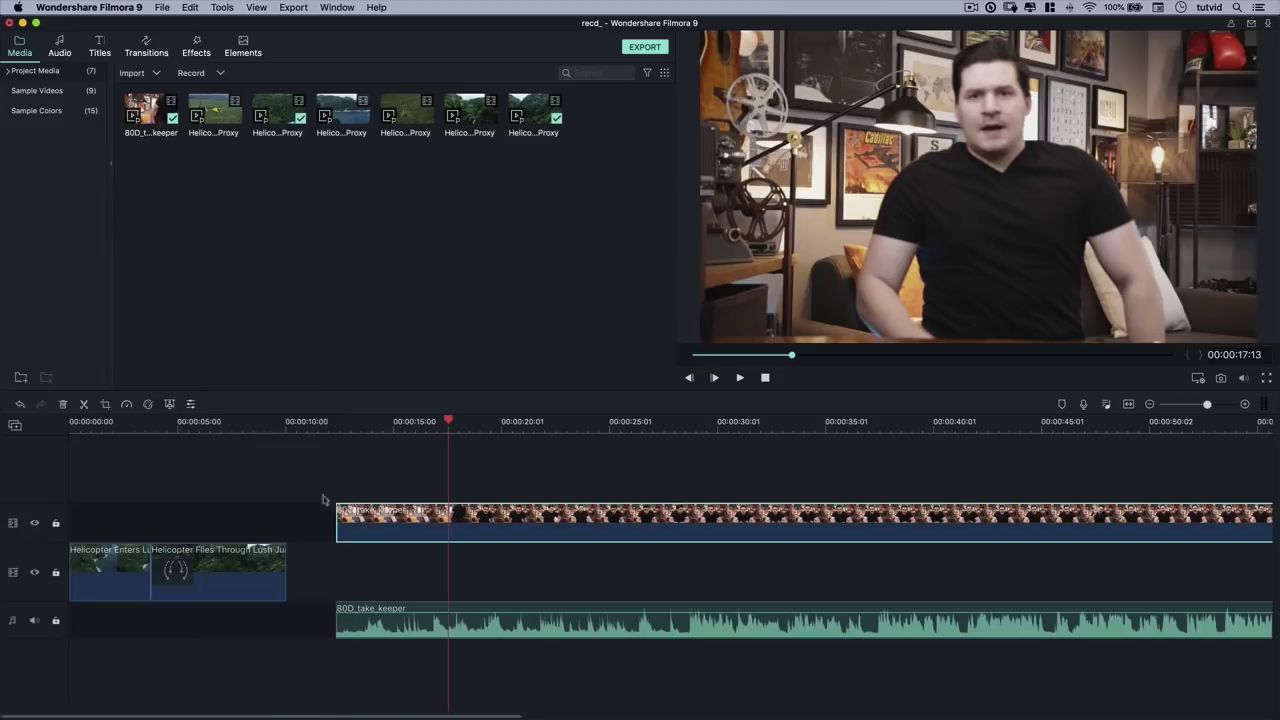
drag(386, 508, 385, 570)
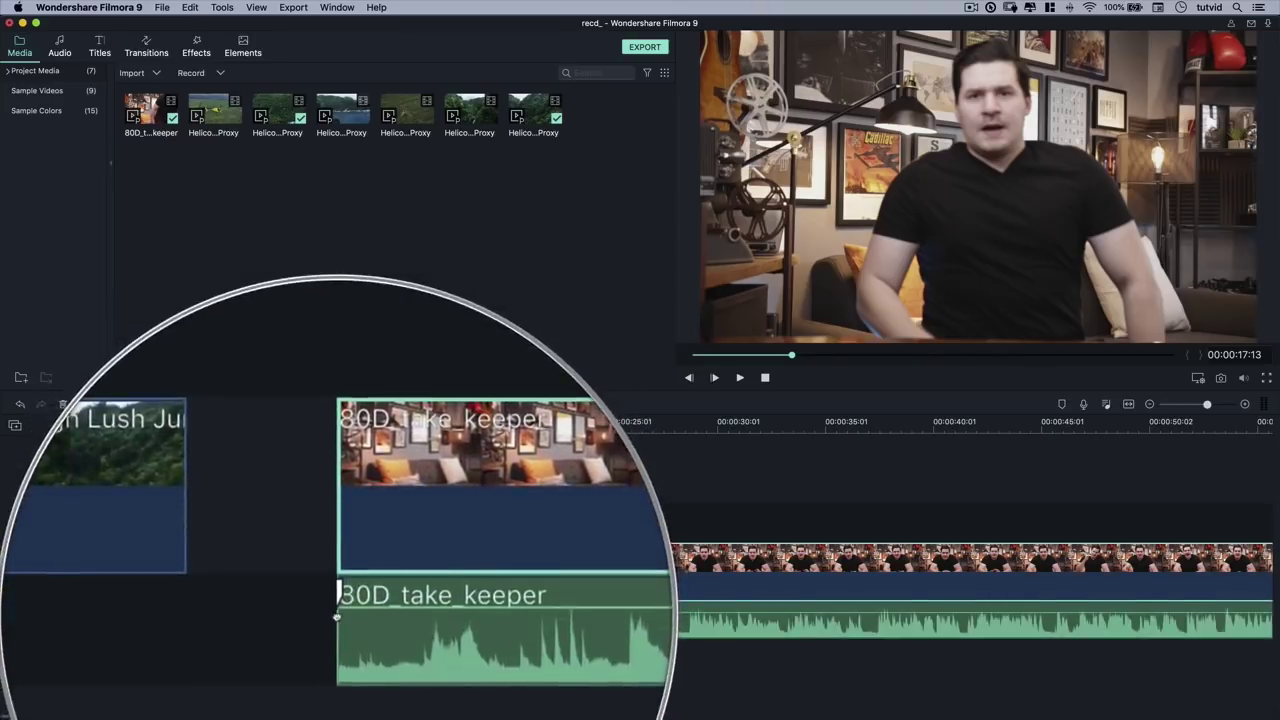
Scrub the timeline between the helicopter footage and the 80D_take_keeper footage, finishing at 00:00:27:23.
click(701, 427)
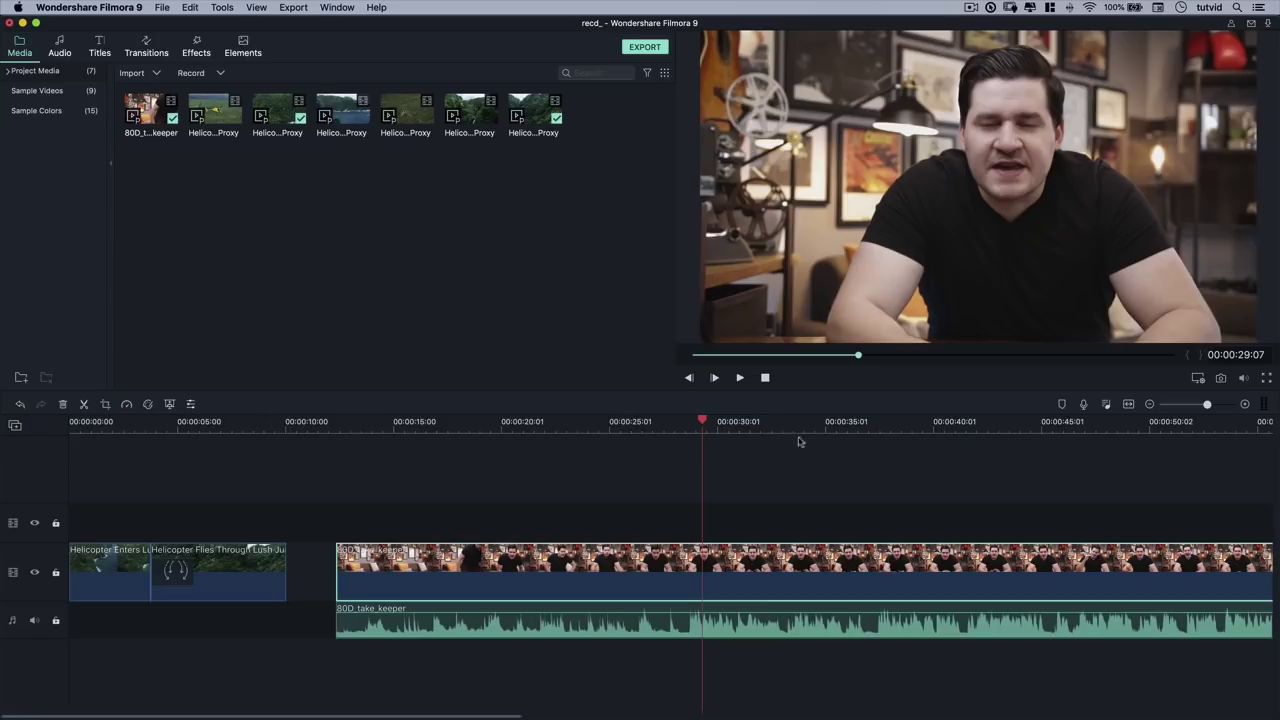
drag(704, 423, 267, 447)
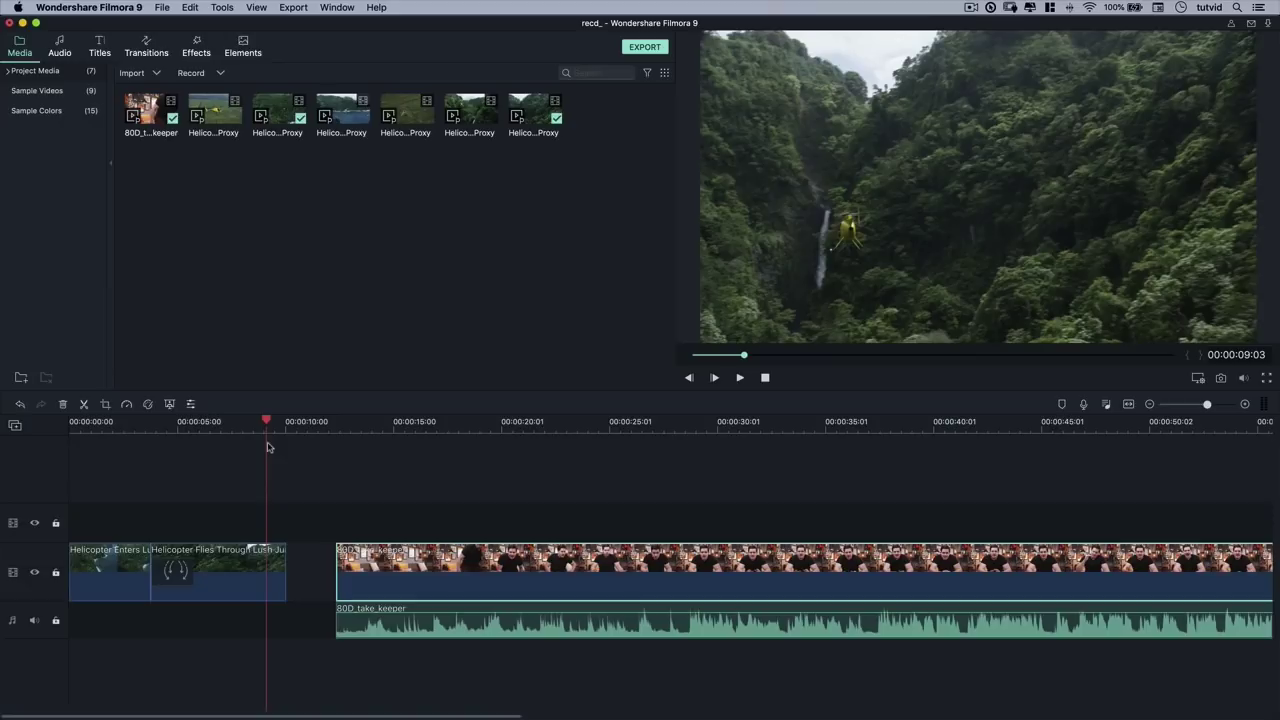
drag(267, 423, 254, 422)
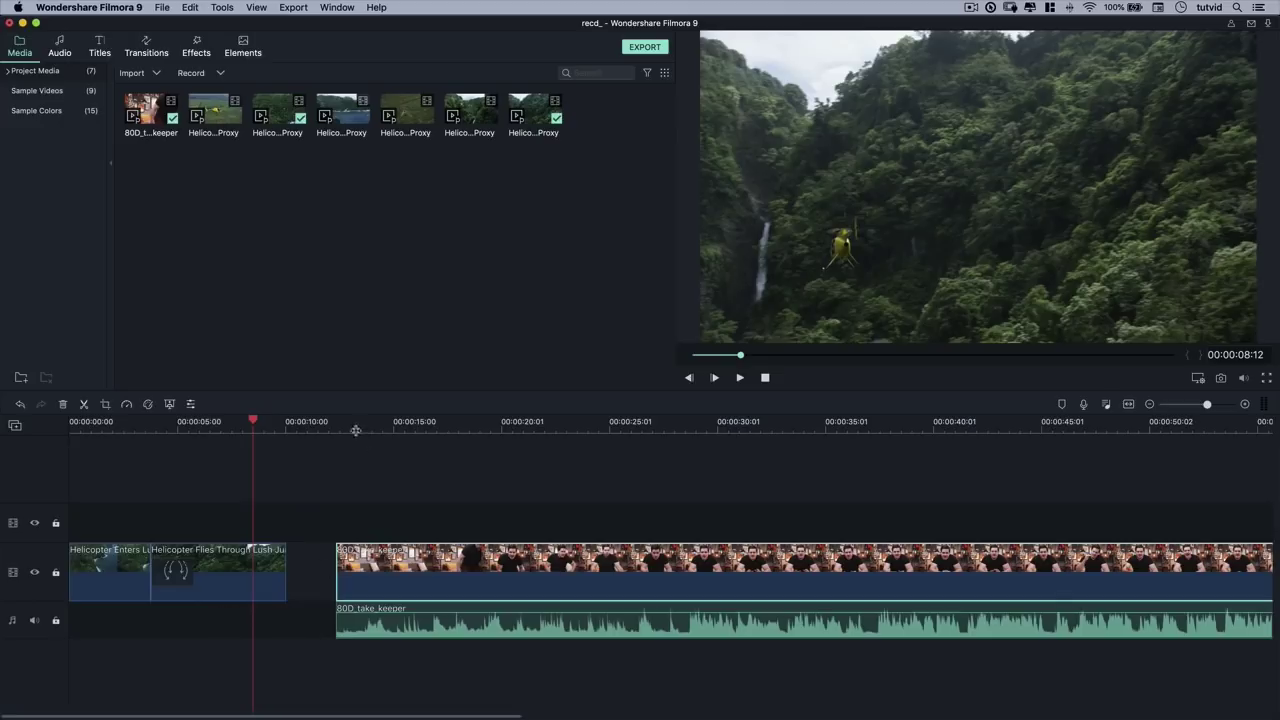
drag(256, 422, 676, 490)
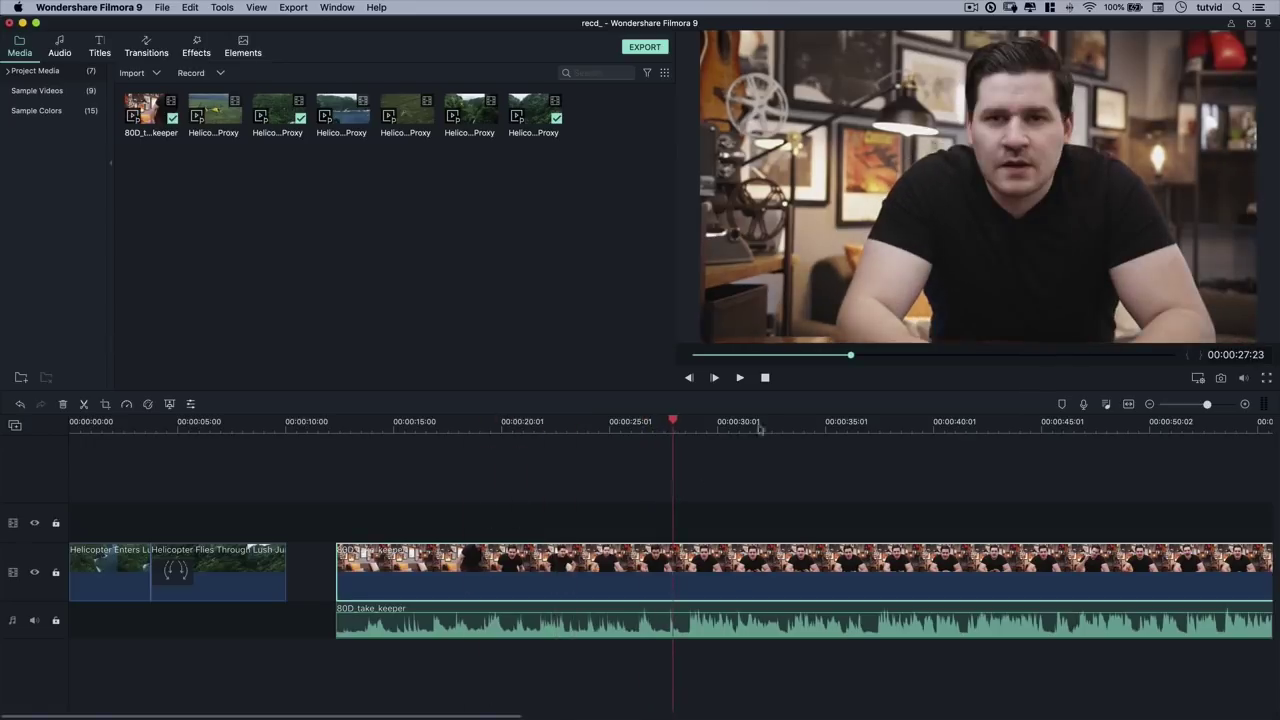
Review the detached 80D_take_keeper audio's fade, pitch, equalizer and denoise settings, and play it from 00:00:27:23.
double_click(722, 627)
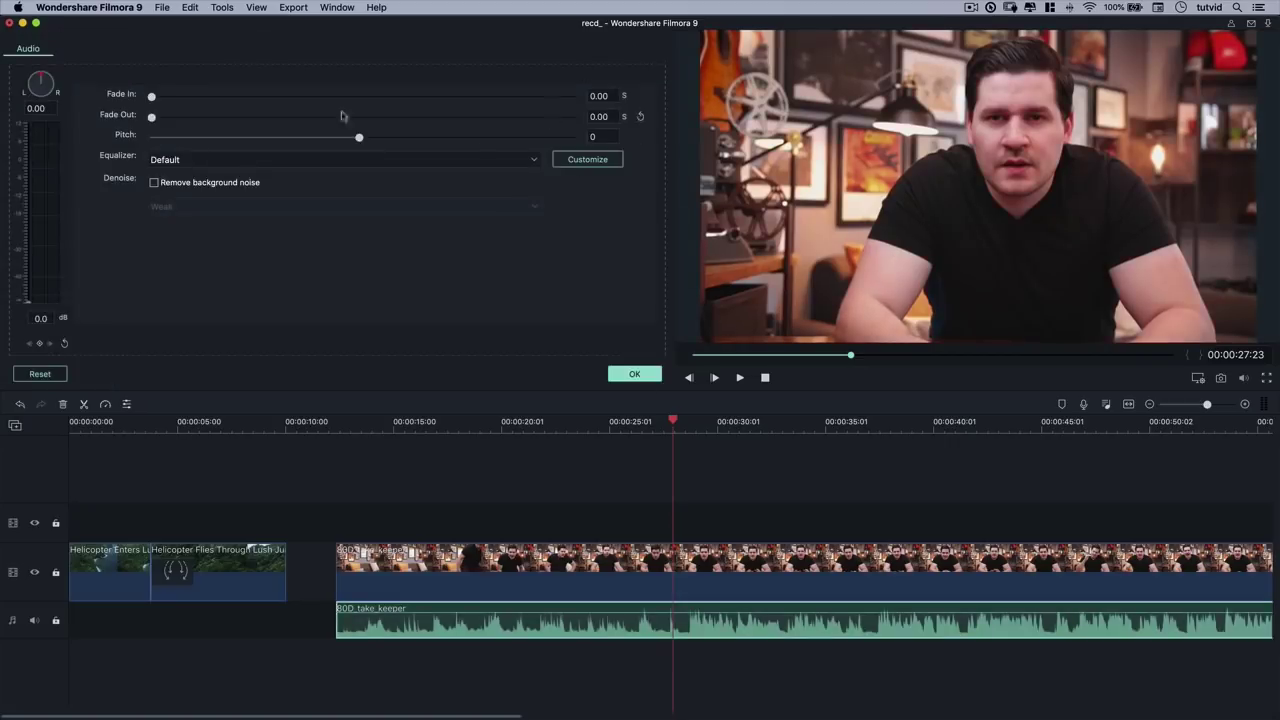
drag(370, 141, 405, 142)
click(636, 376)
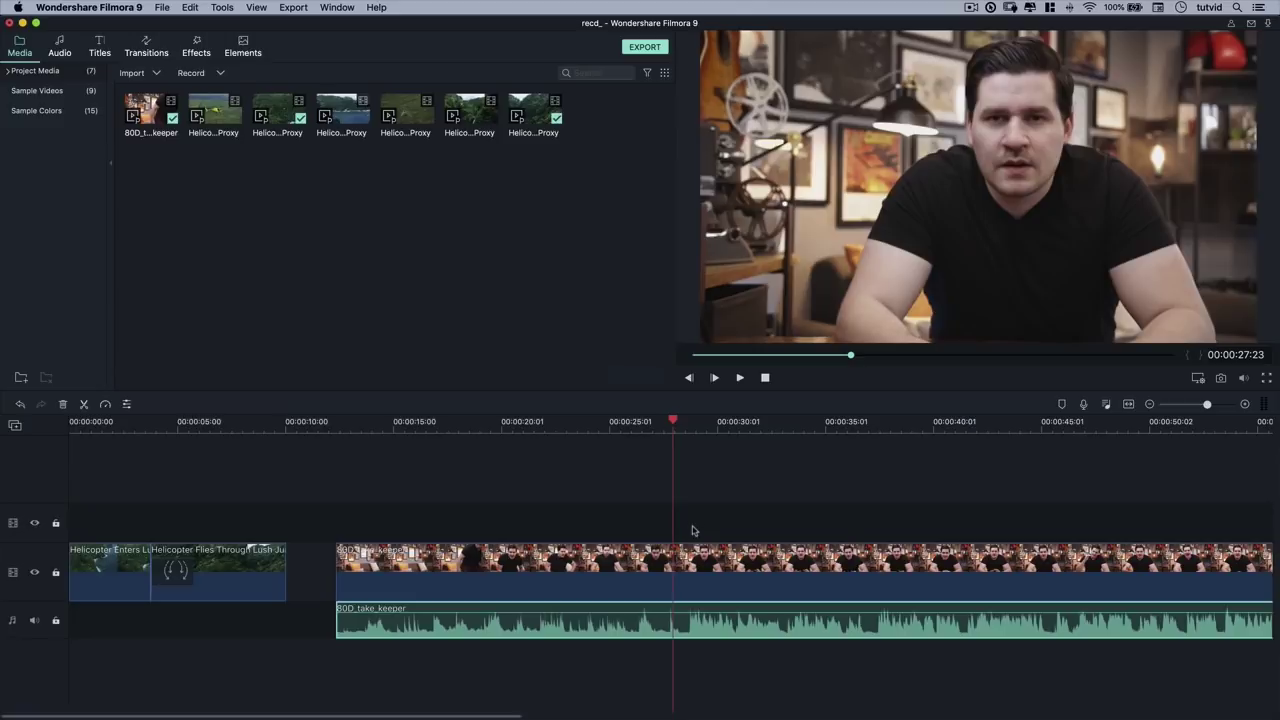
key(space)
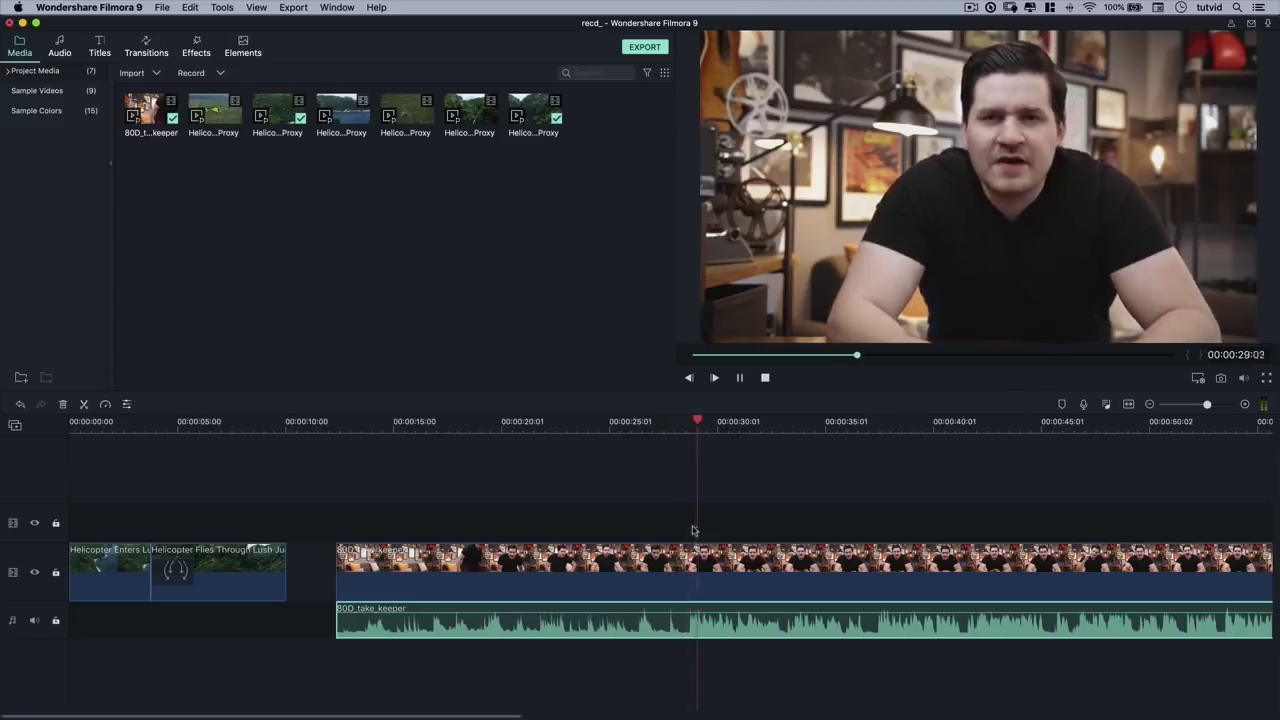
key(space)
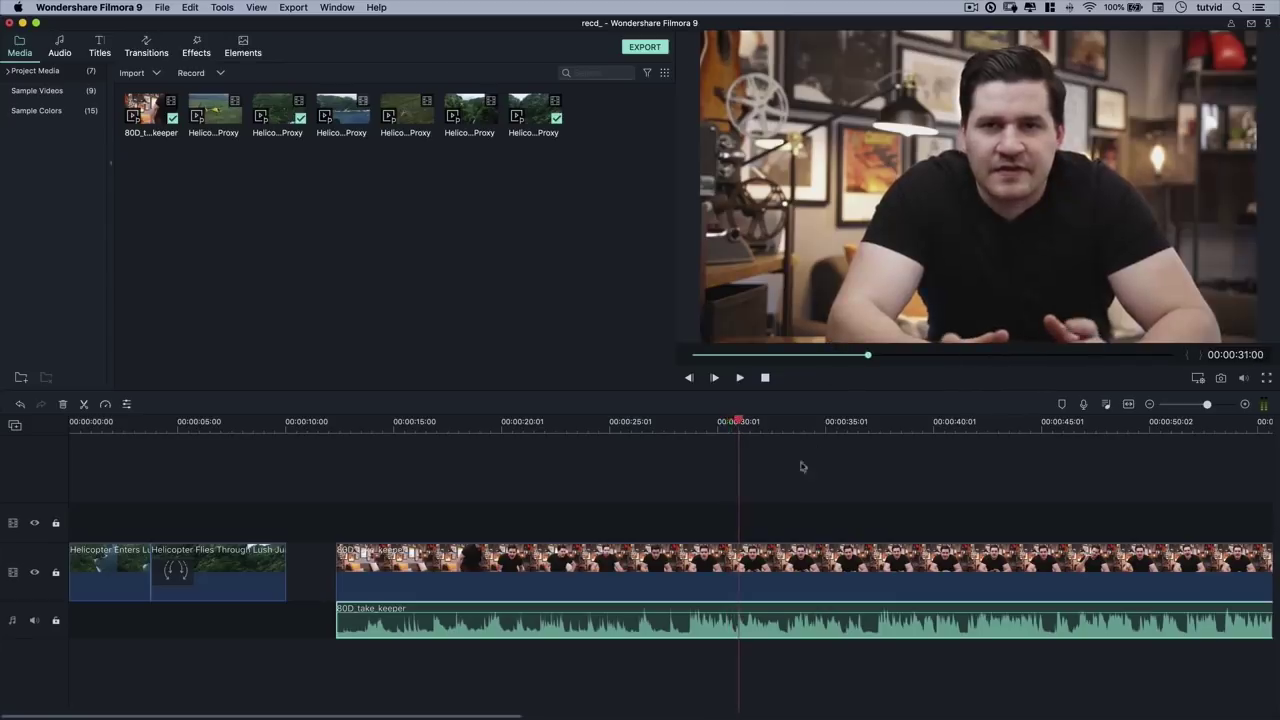
Split the 80D_take_keeper video and its detached audio together at 00:00:28:16.
drag(739, 421, 690, 425)
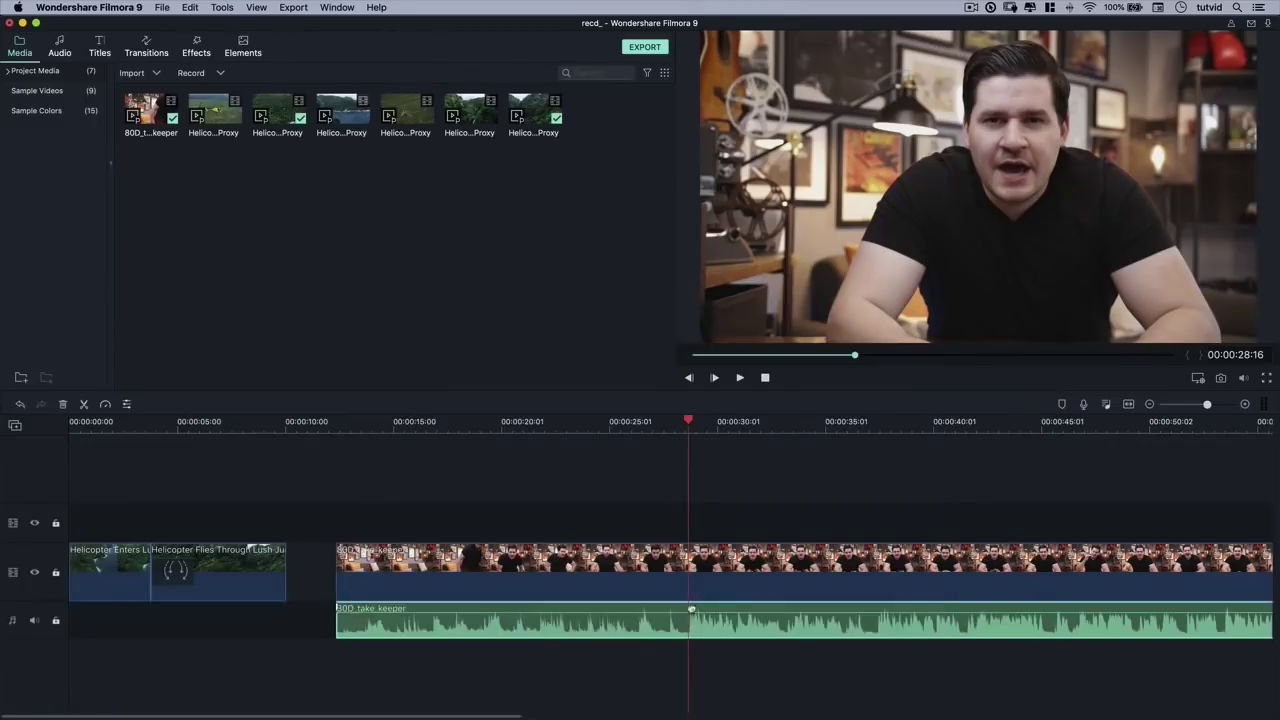
drag(488, 511, 668, 668)
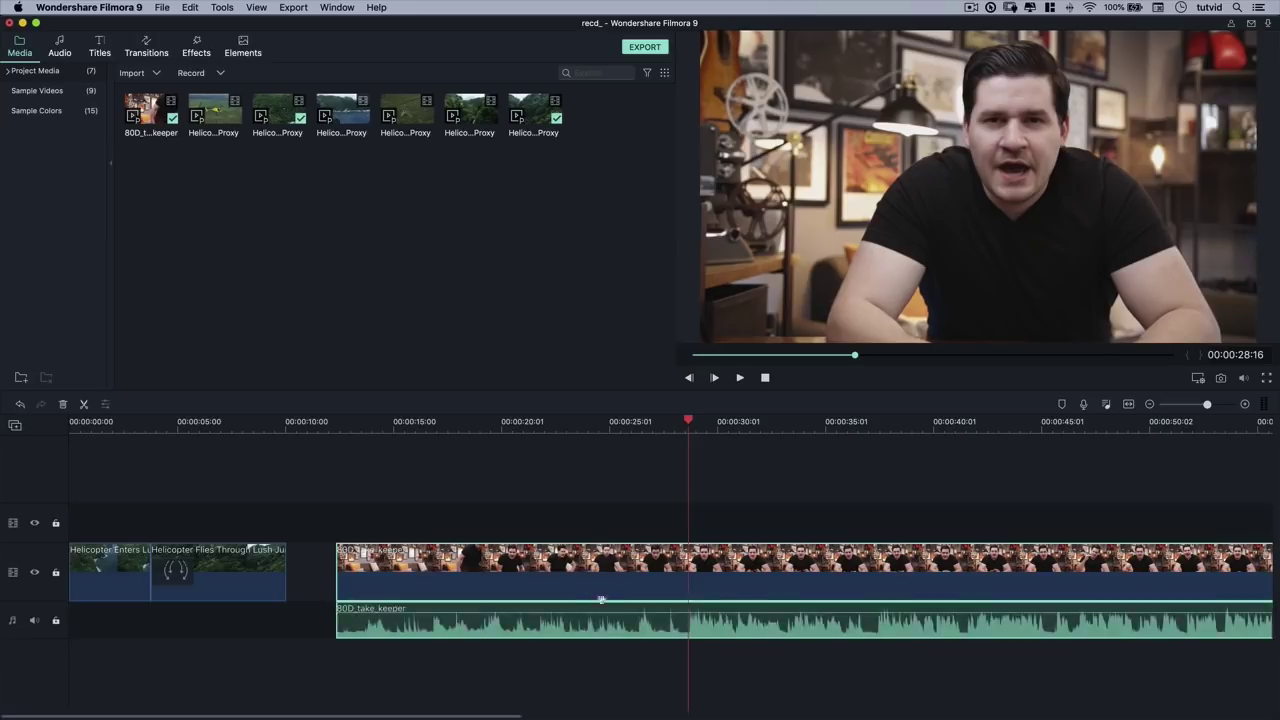
click(83, 404)
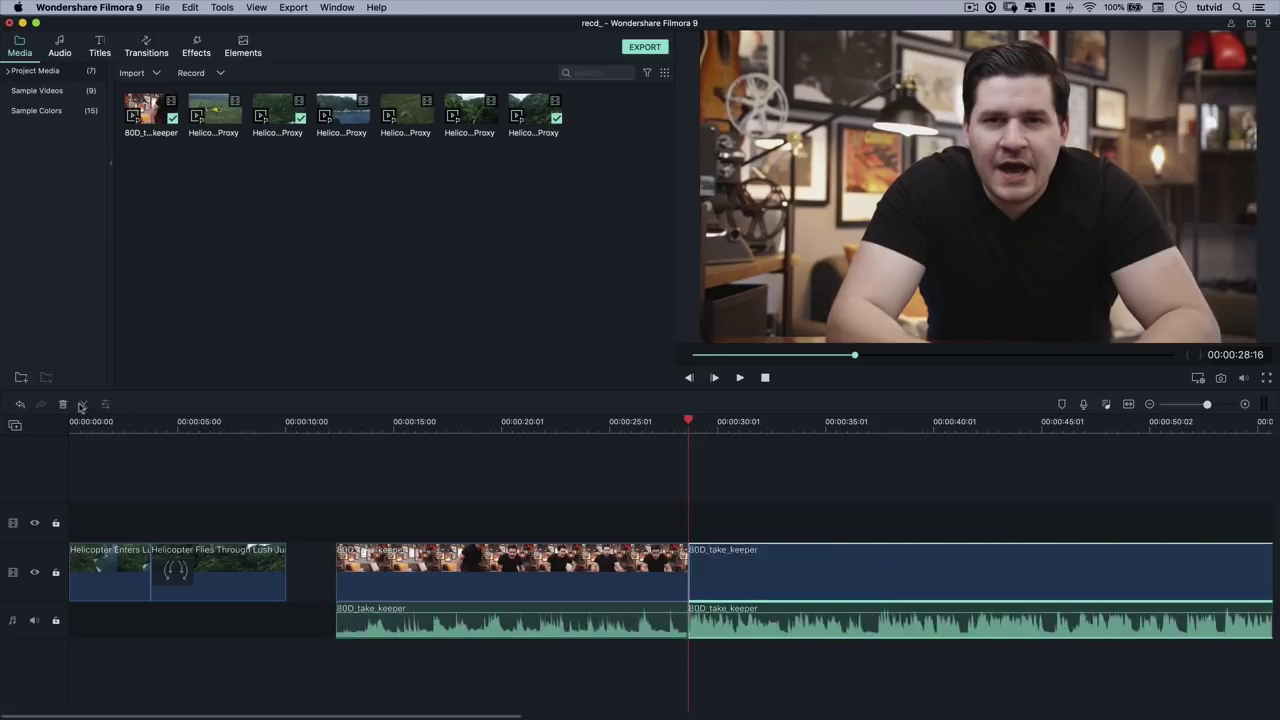
Delete the 80D_take_keeper video and audio before the split, and close the resulting gap after the helicopter clips.
drag(488, 487, 587, 676)
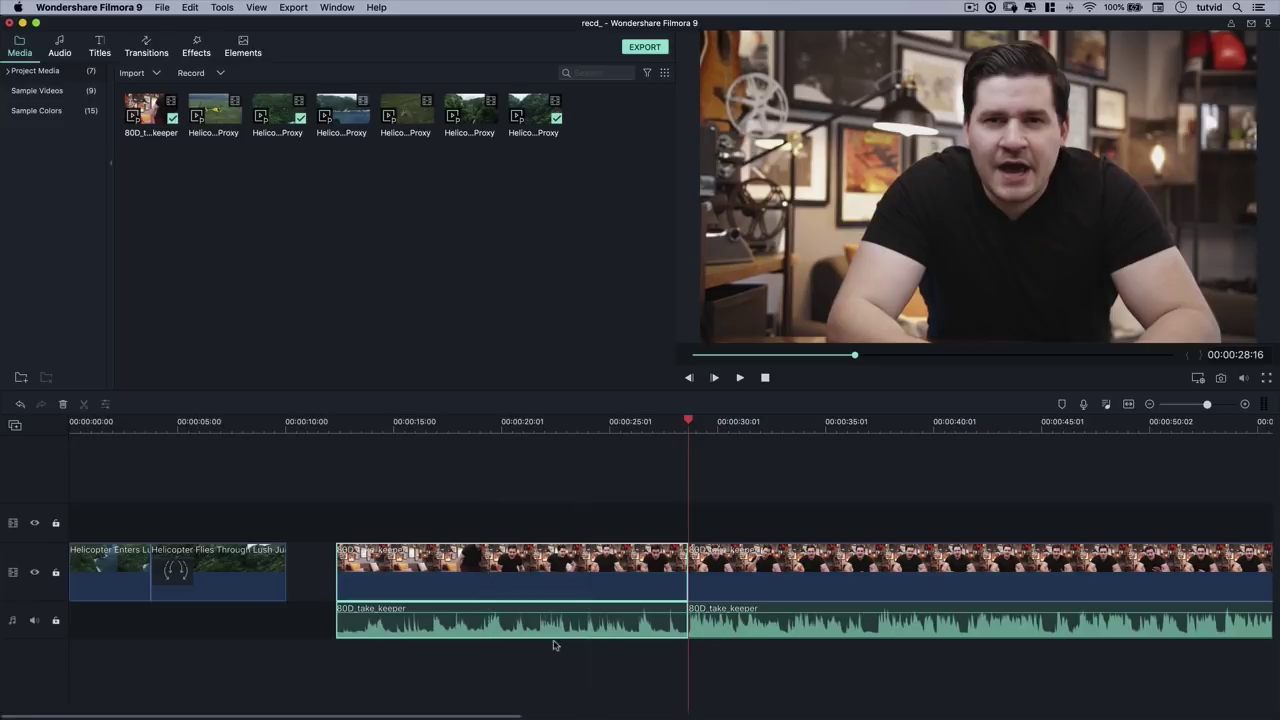
key(Delete)
drag(634, 528, 814, 677)
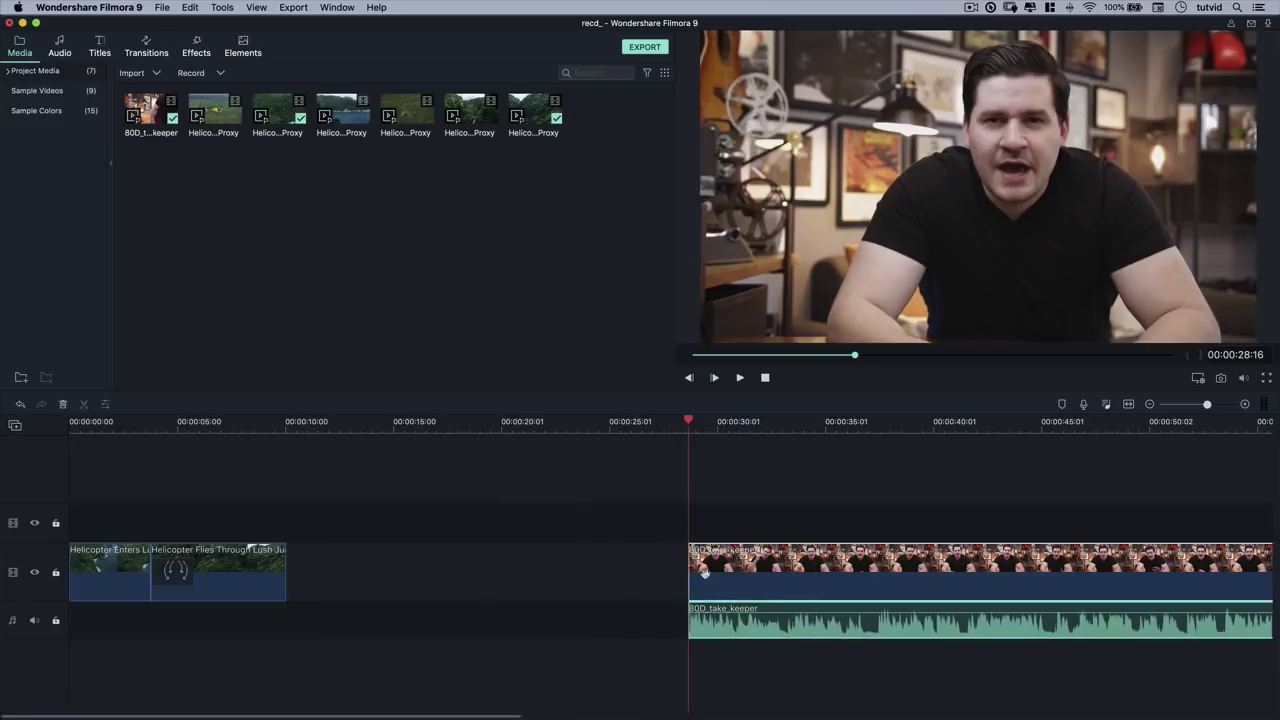
click(583, 533)
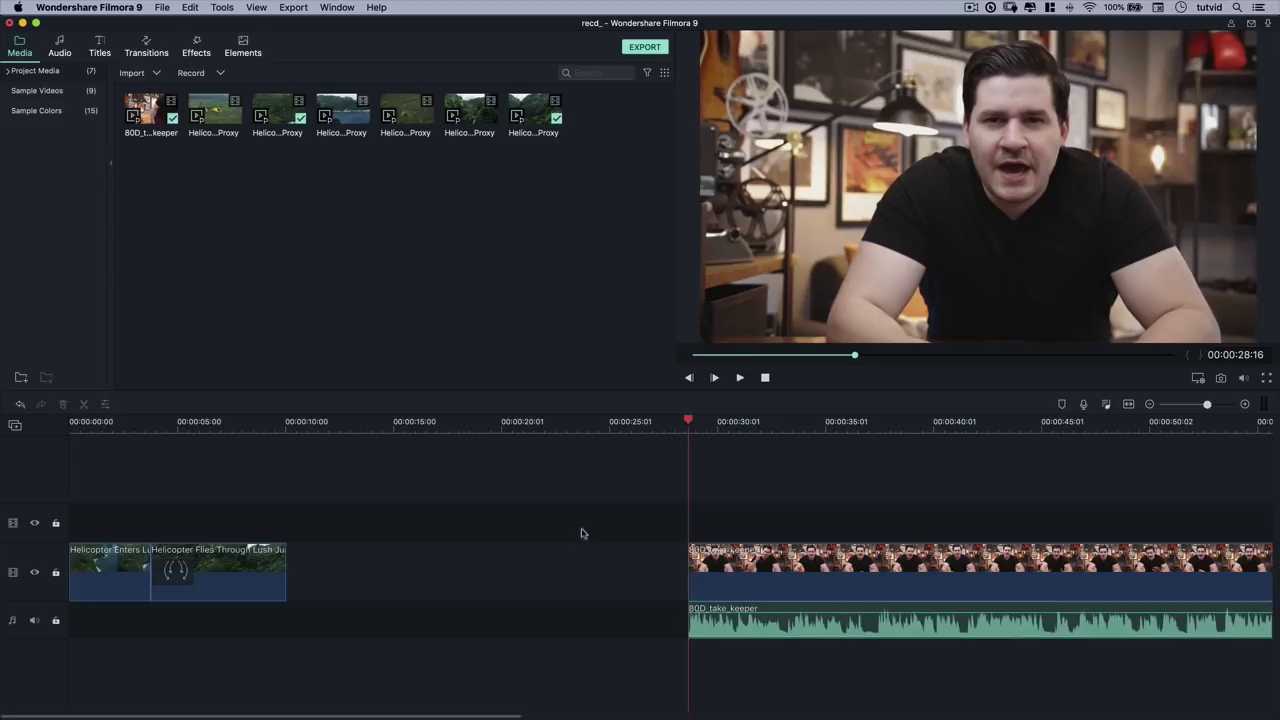
click(492, 578)
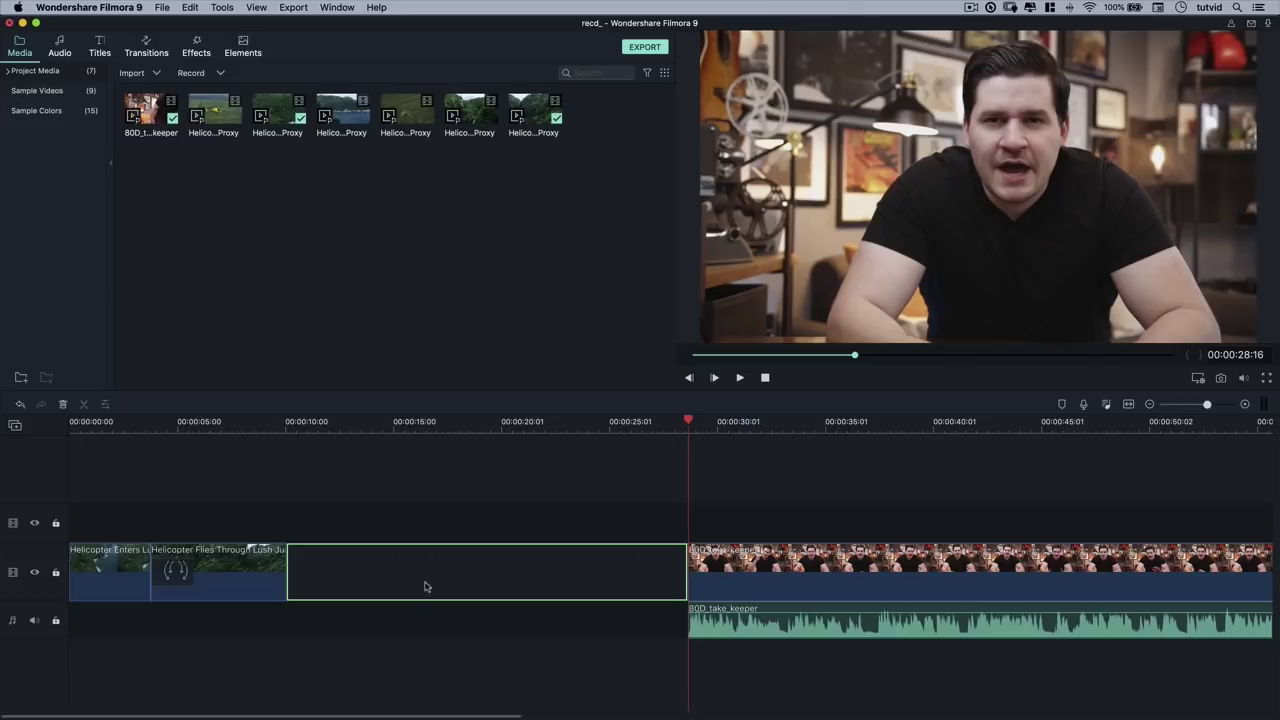
key(Delete)
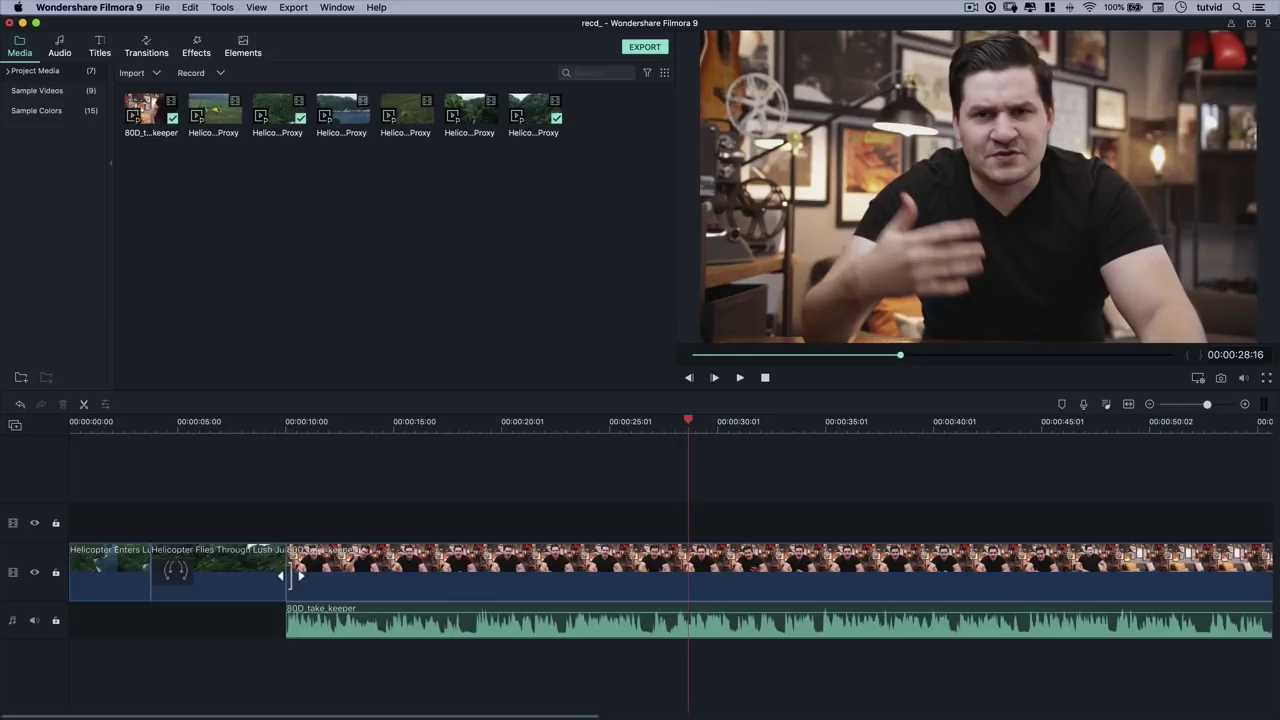
Trim about 2 seconds off the 80D_take_keeper video's start, and shift video and audio together so the video meets the helicopter clip and the audio starts beneath it.
drag(296, 576, 334, 580)
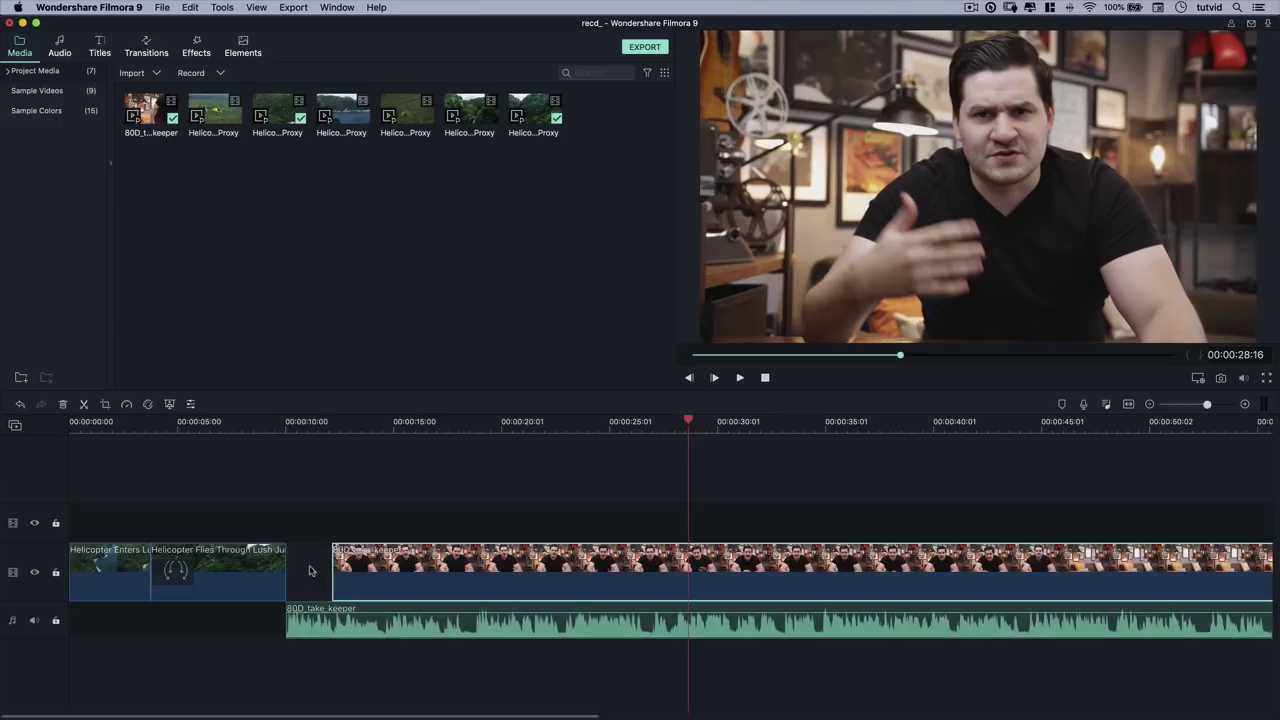
click(345, 572)
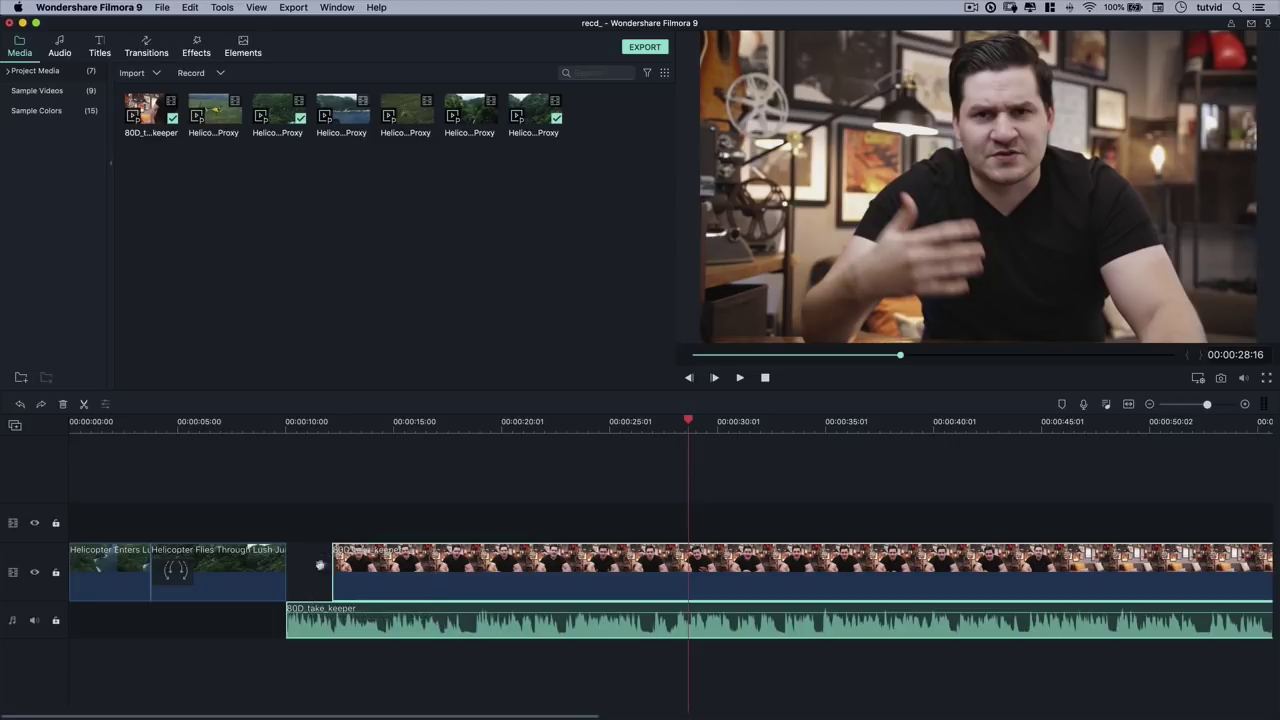
drag(410, 568, 360, 568)
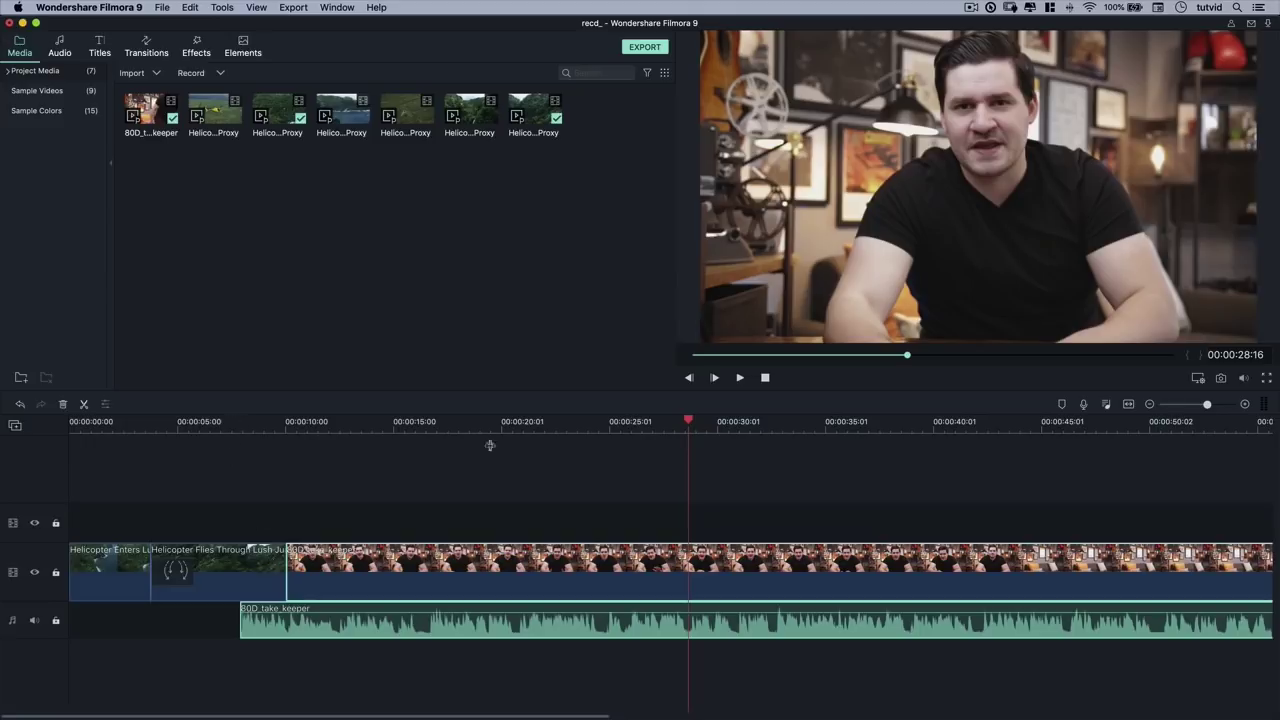
Play the transition from the helicopter clip into the talking-head footage from 00:00:07:03 to 00:00:12:09.
drag(688, 422, 224, 470)
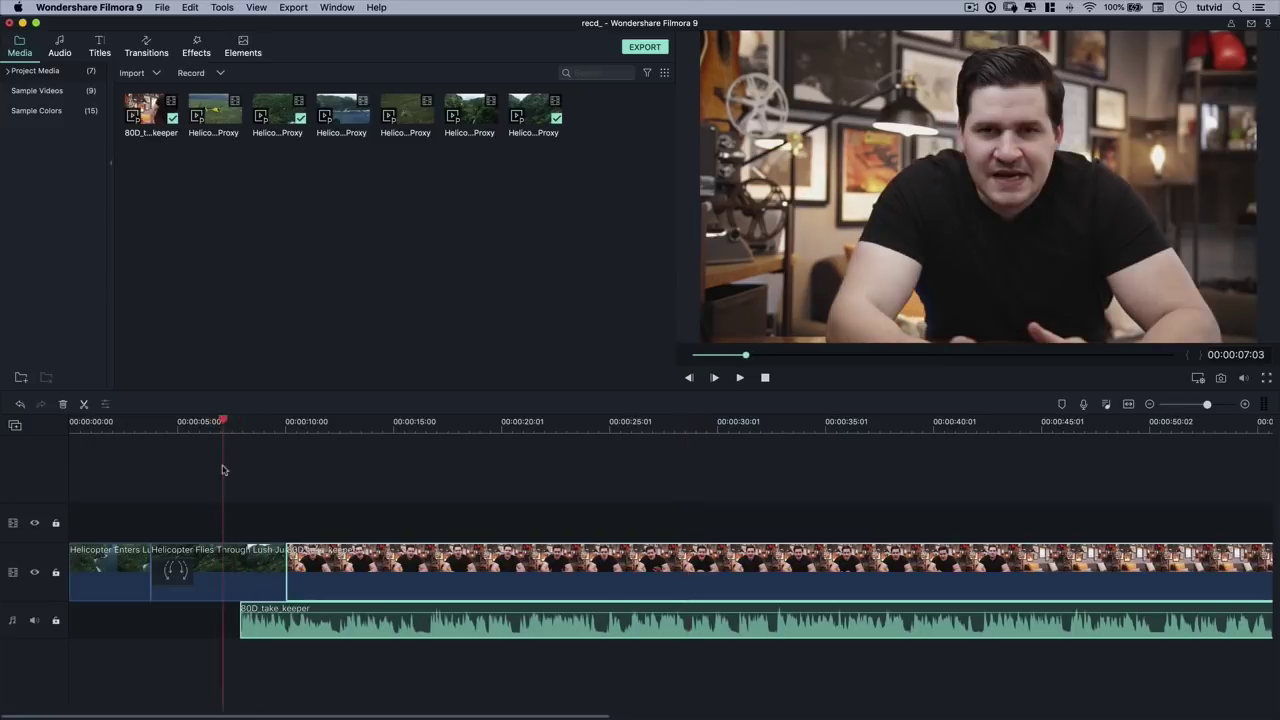
click(366, 529)
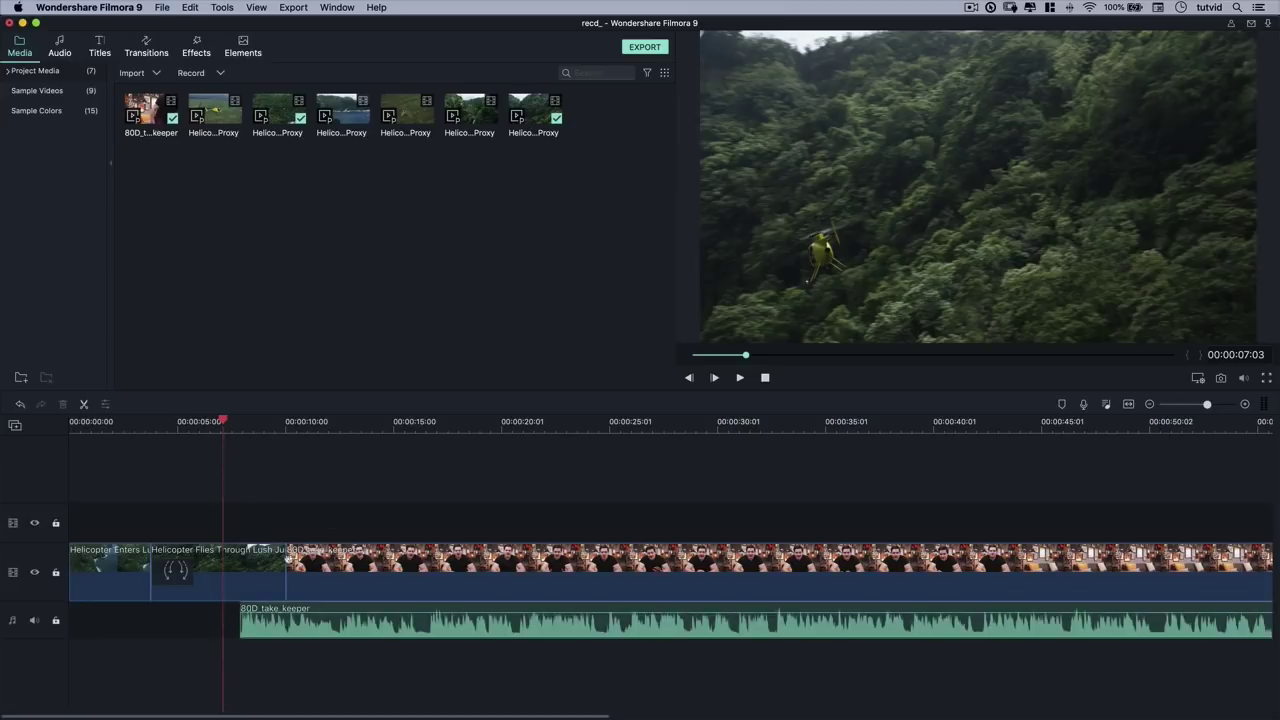
key(space)
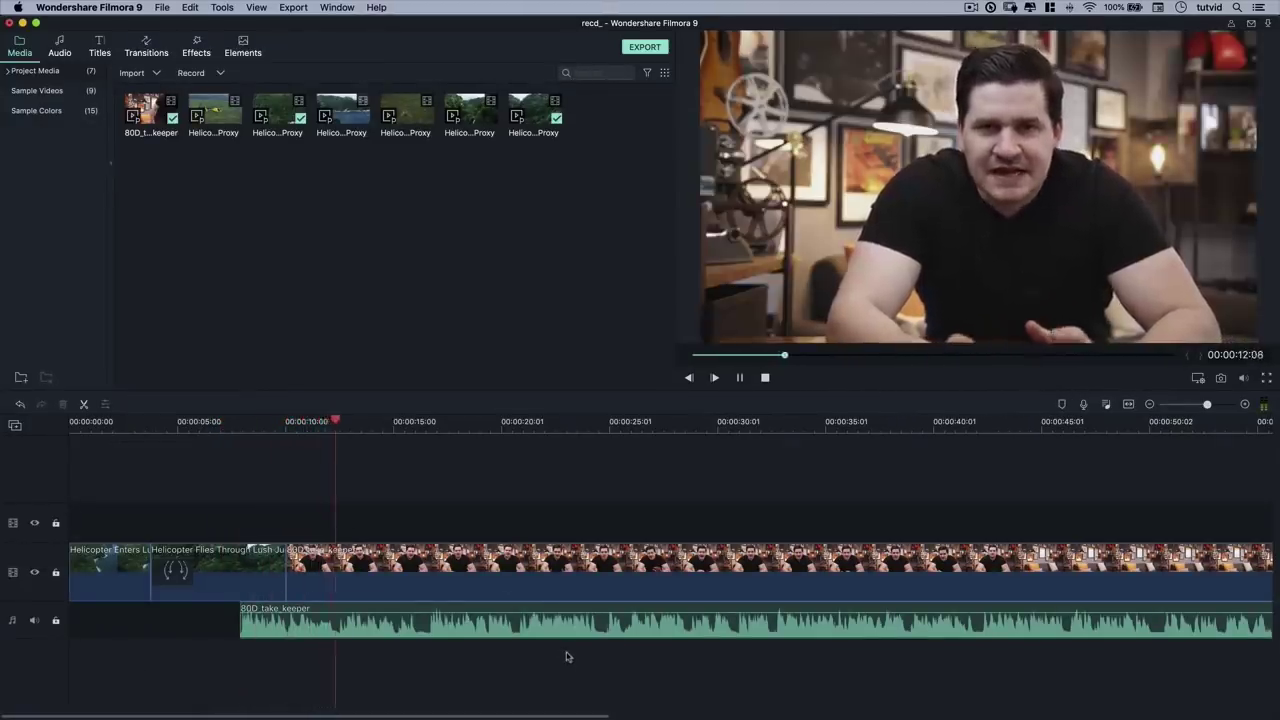
key(space)
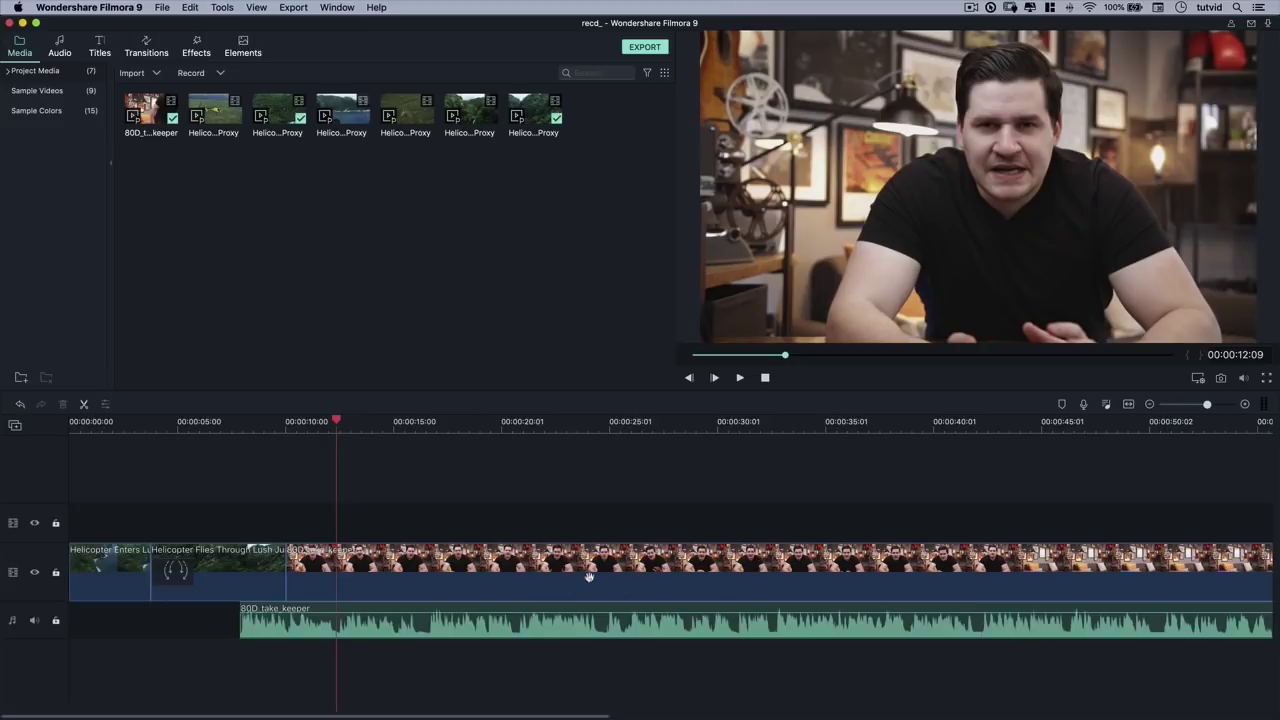
Play the end of the 80D_take_keeper footage from 00:00:54:20, and trim its video and audio ends back to 00:00:57:18.
scroll(669, 553, right, 3)
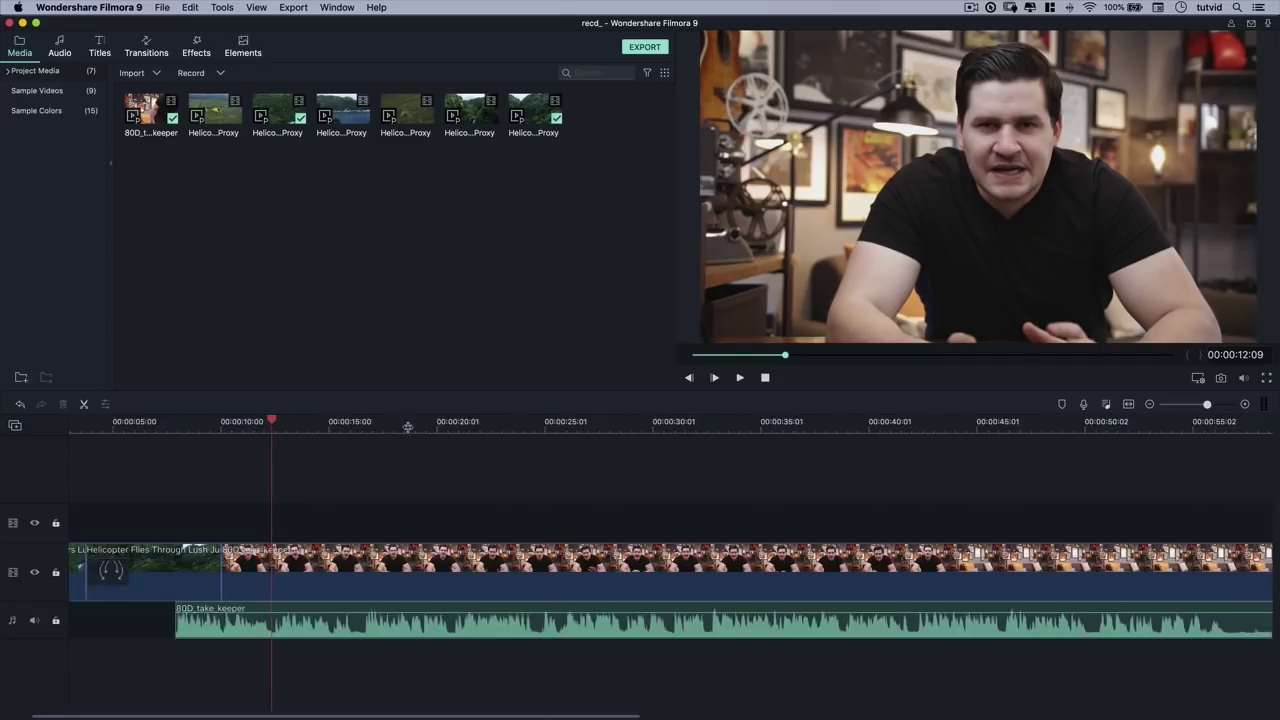
scroll(408, 427, down, 5)
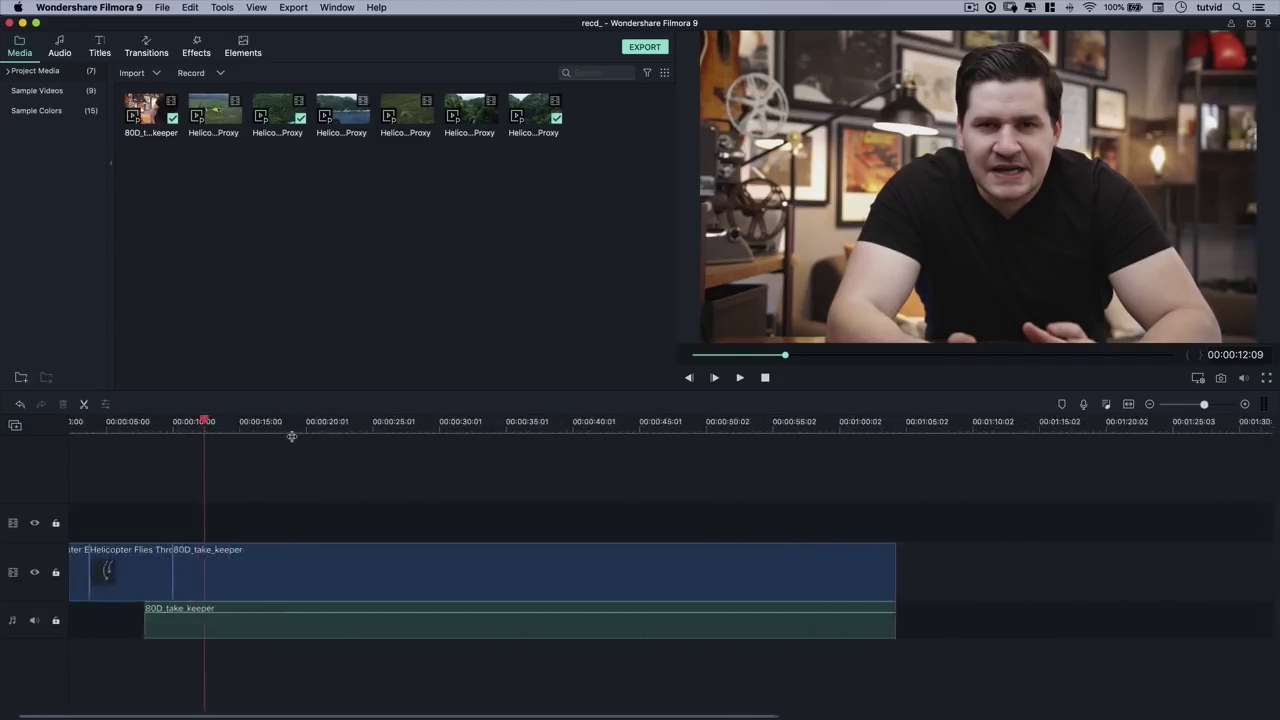
drag(206, 421, 775, 486)
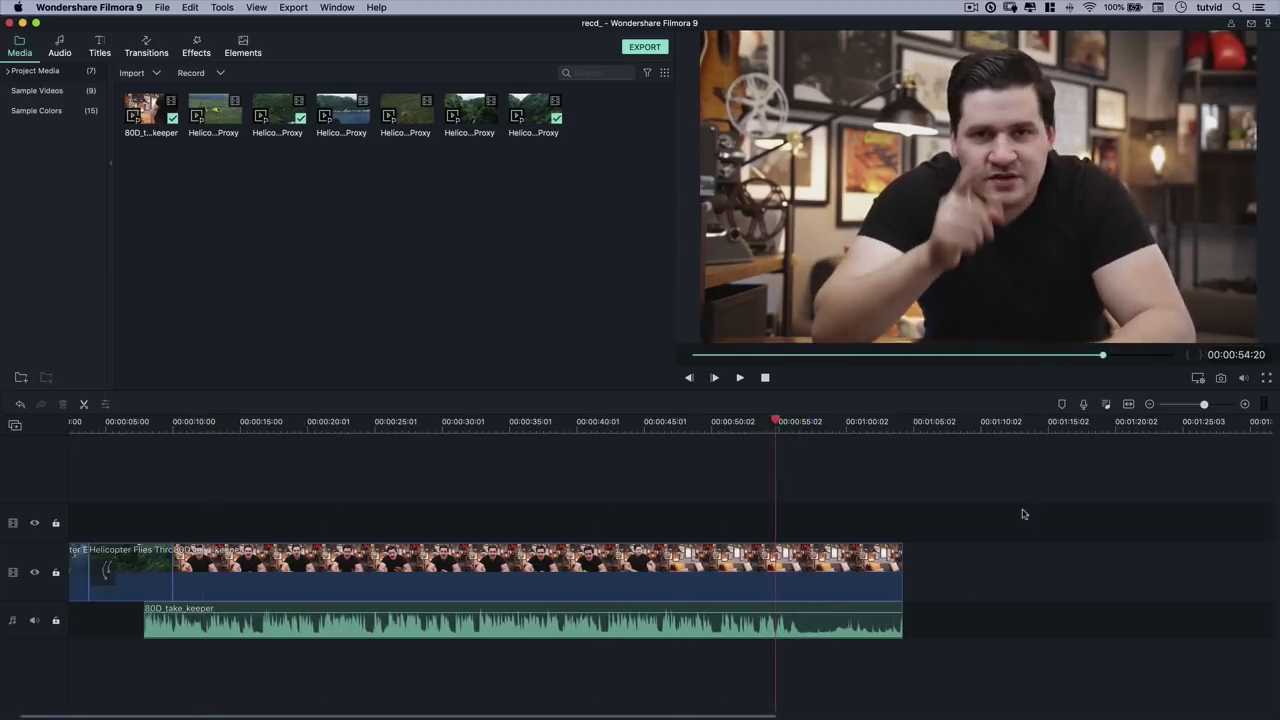
key(space)
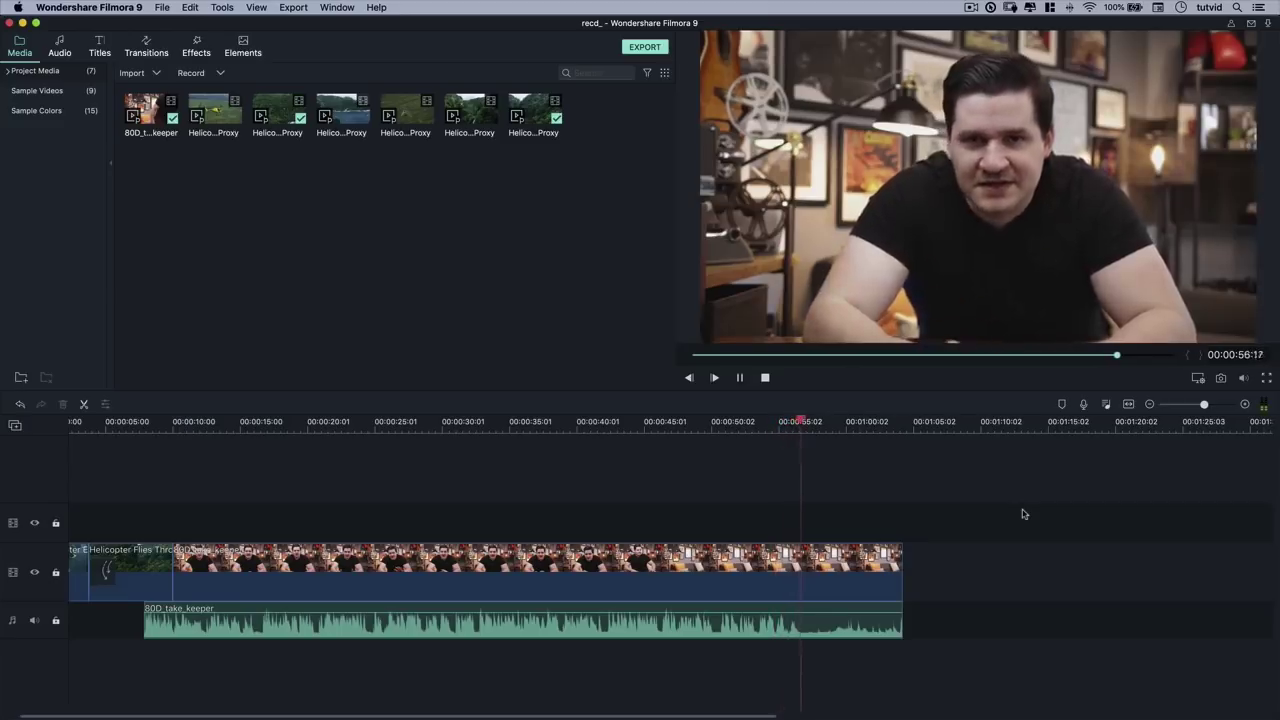
key(space)
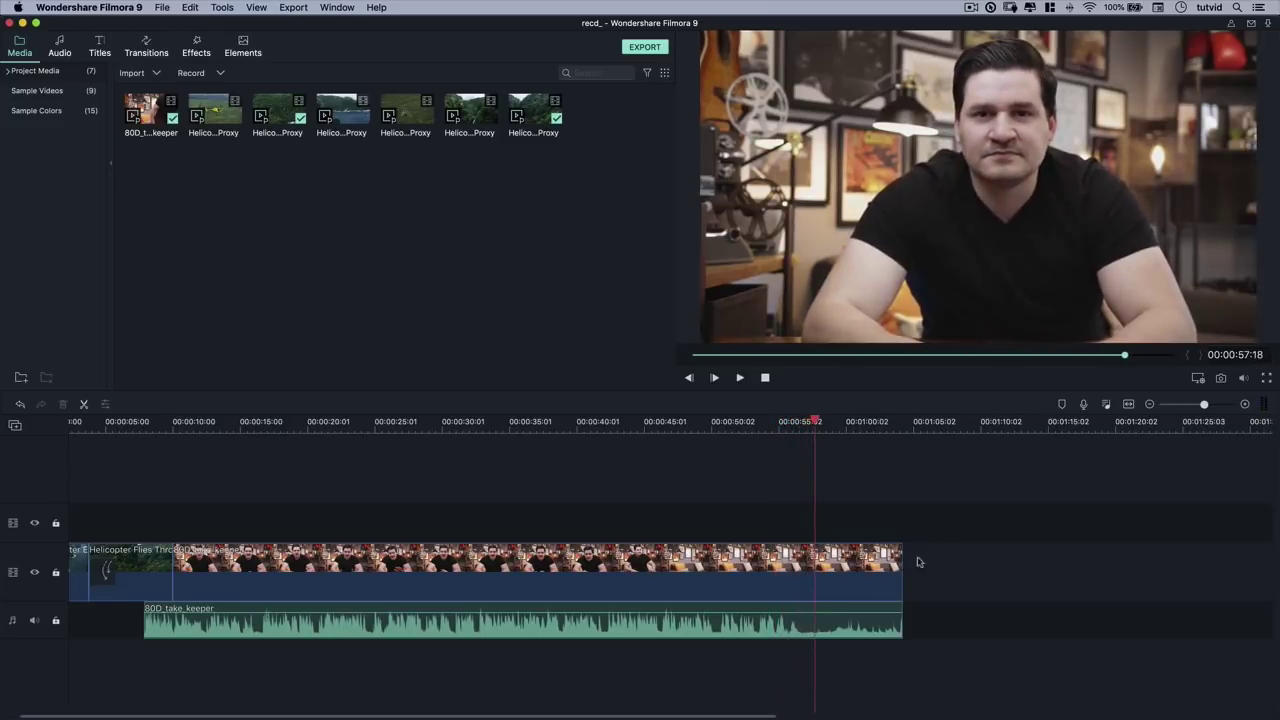
click(893, 625)
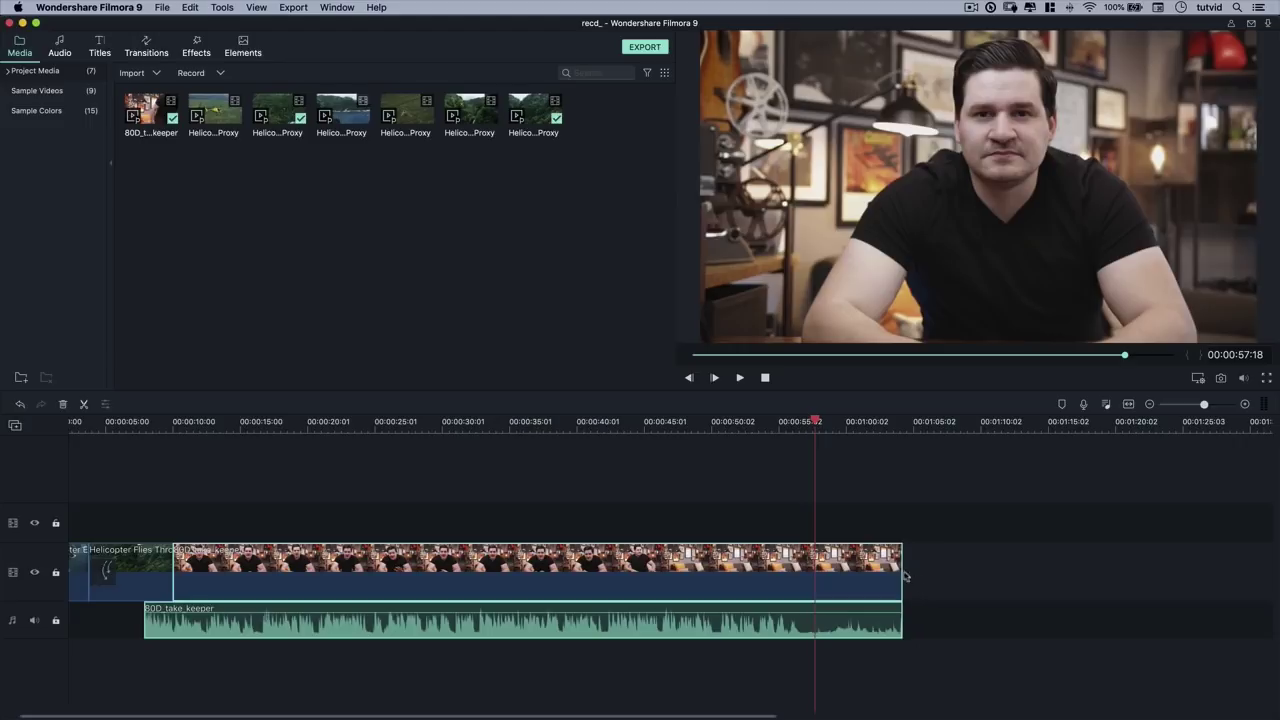
drag(898, 580, 814, 580)
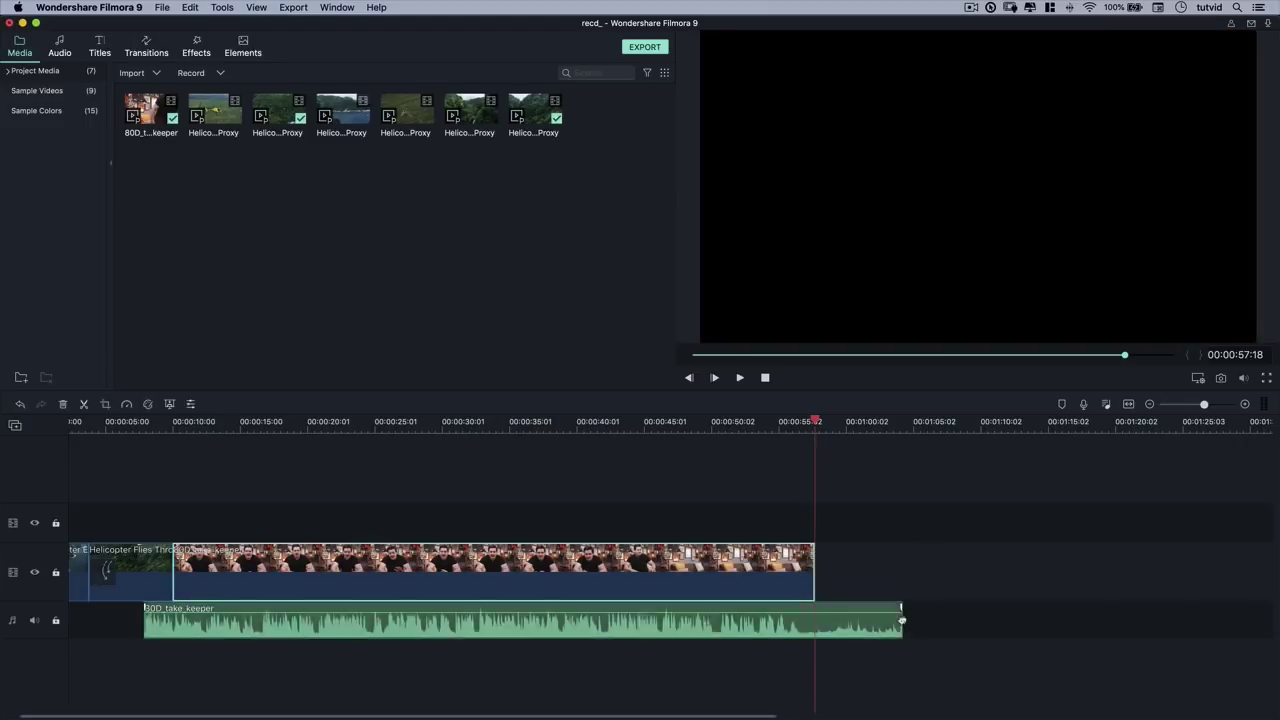
drag(901, 617, 815, 617)
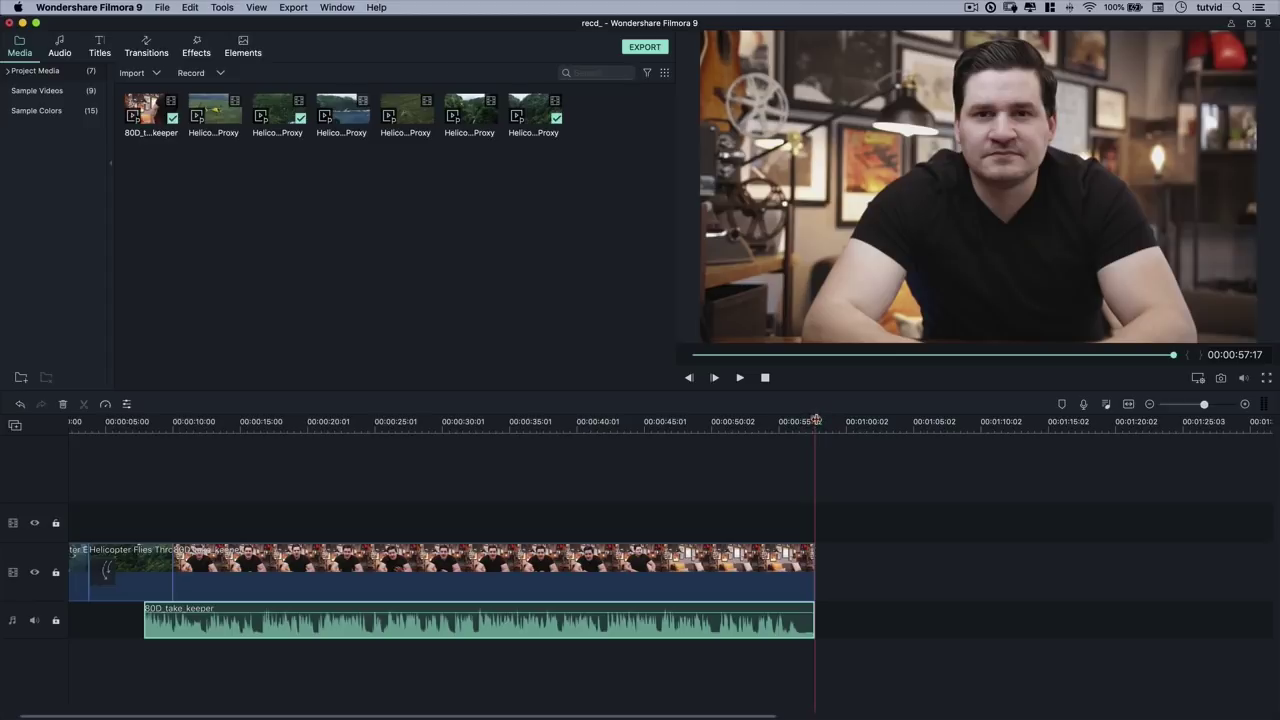
Play several stretches of the talking-head footage between about 00:00:17:00 and 00:00:30:22 to look for a section to cut.
drag(812, 421, 317, 485)
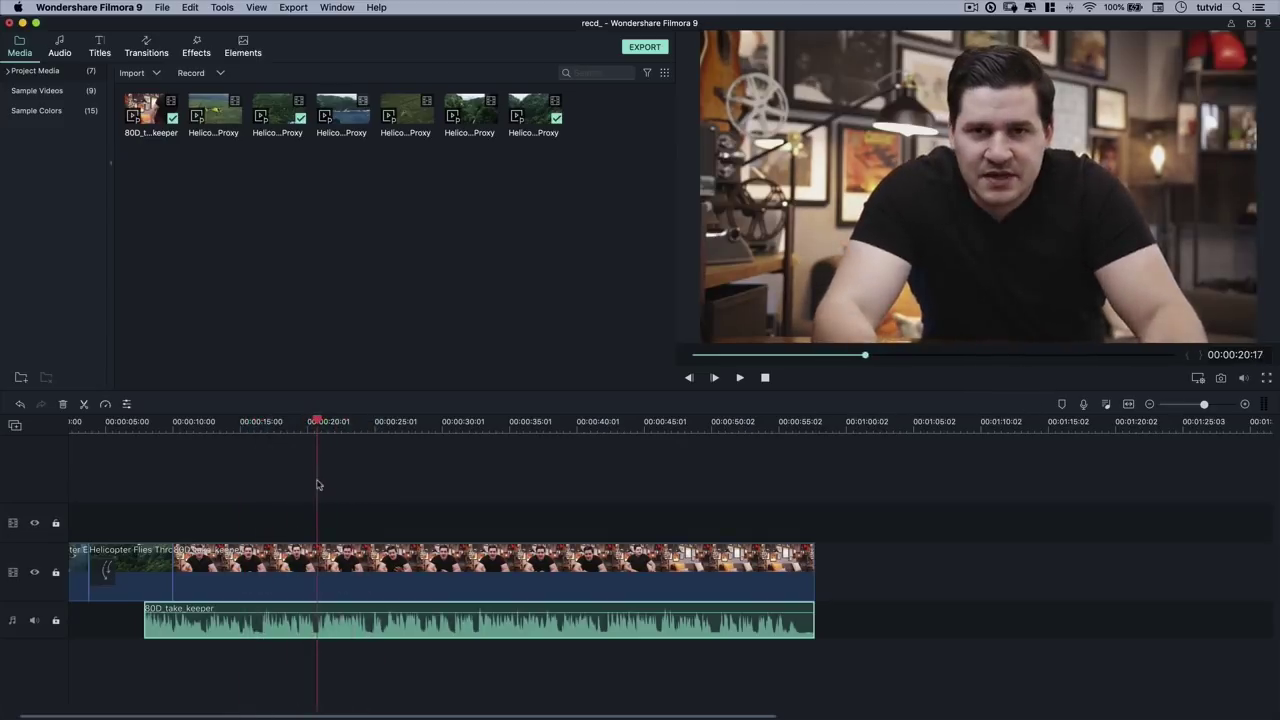
key(space)
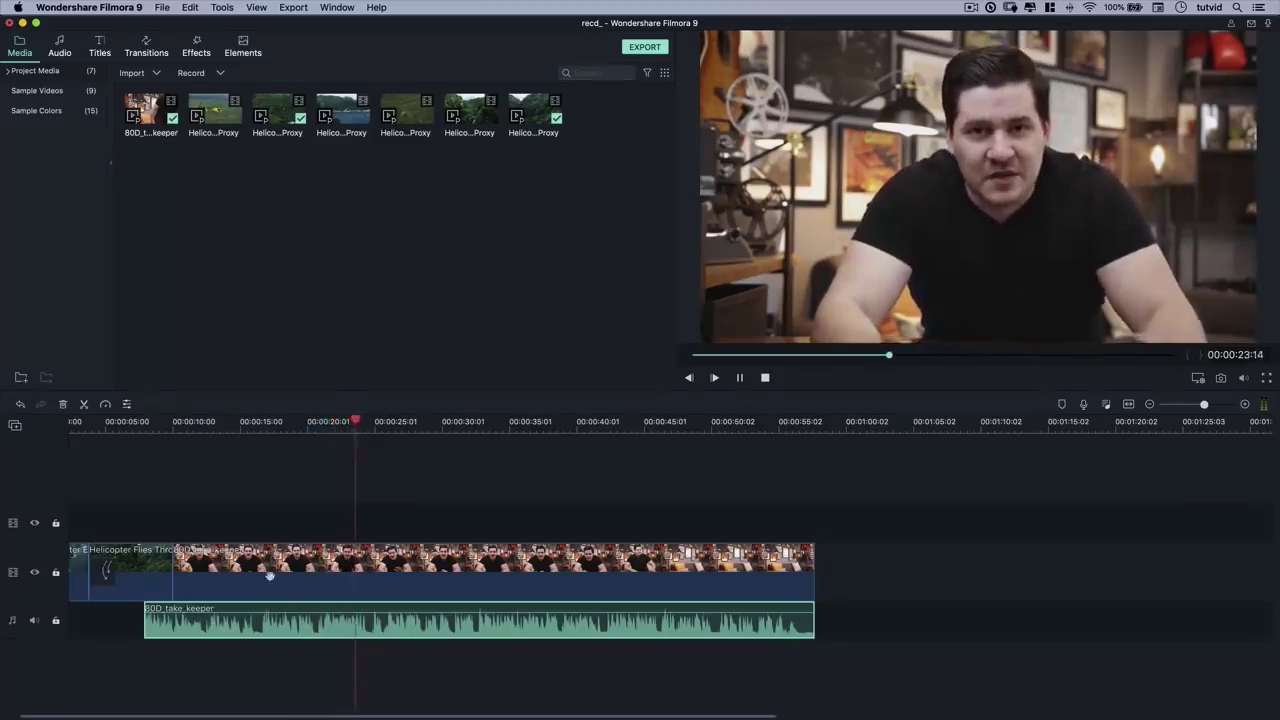
key(space)
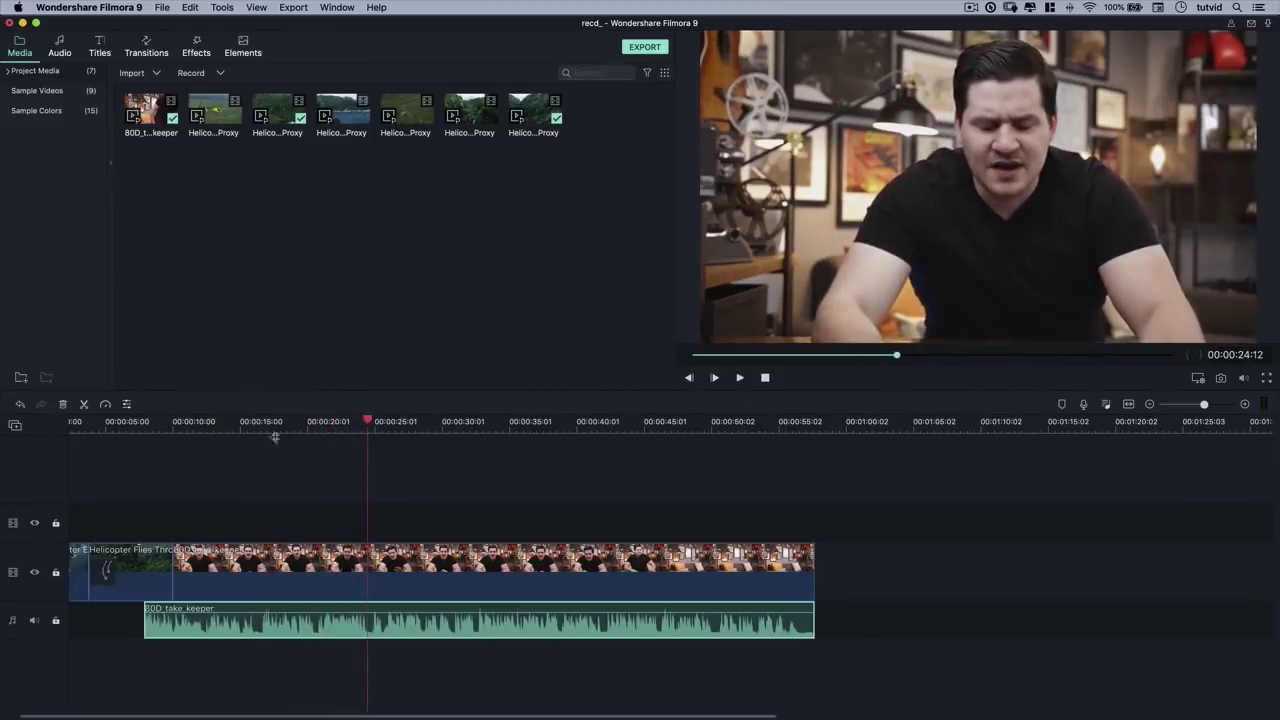
drag(369, 422, 263, 422)
key(space)
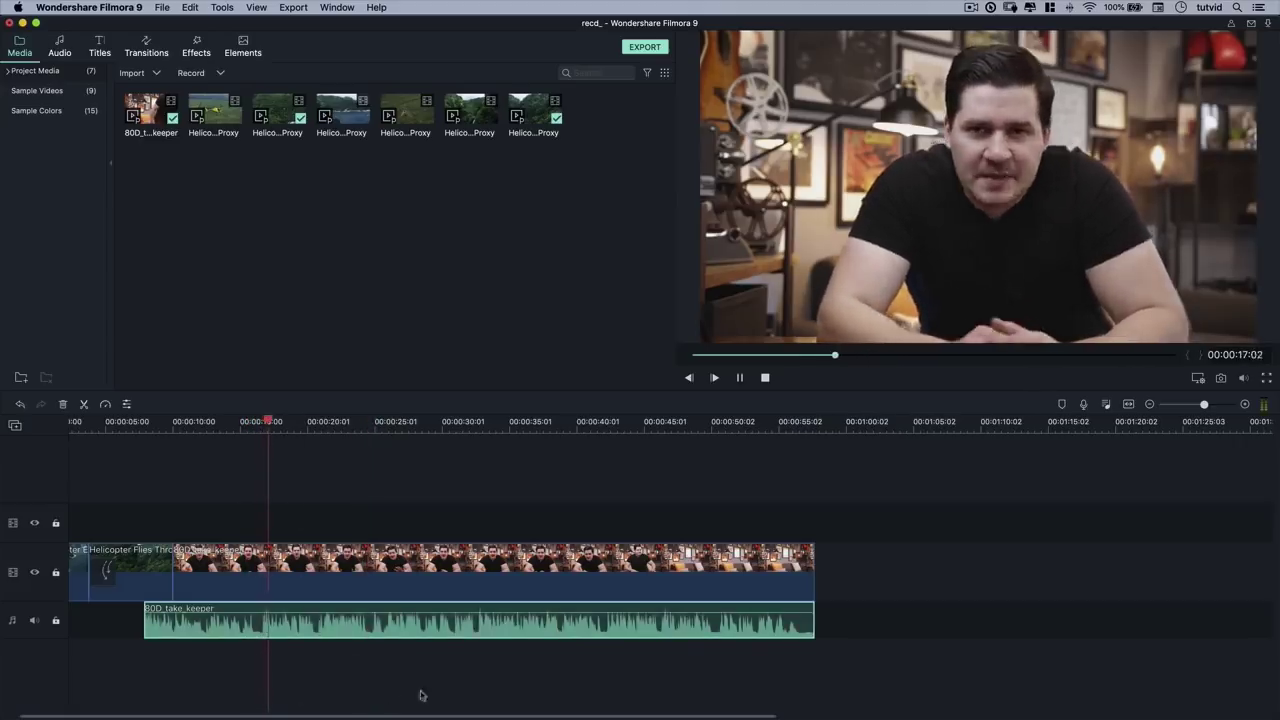
key(space)
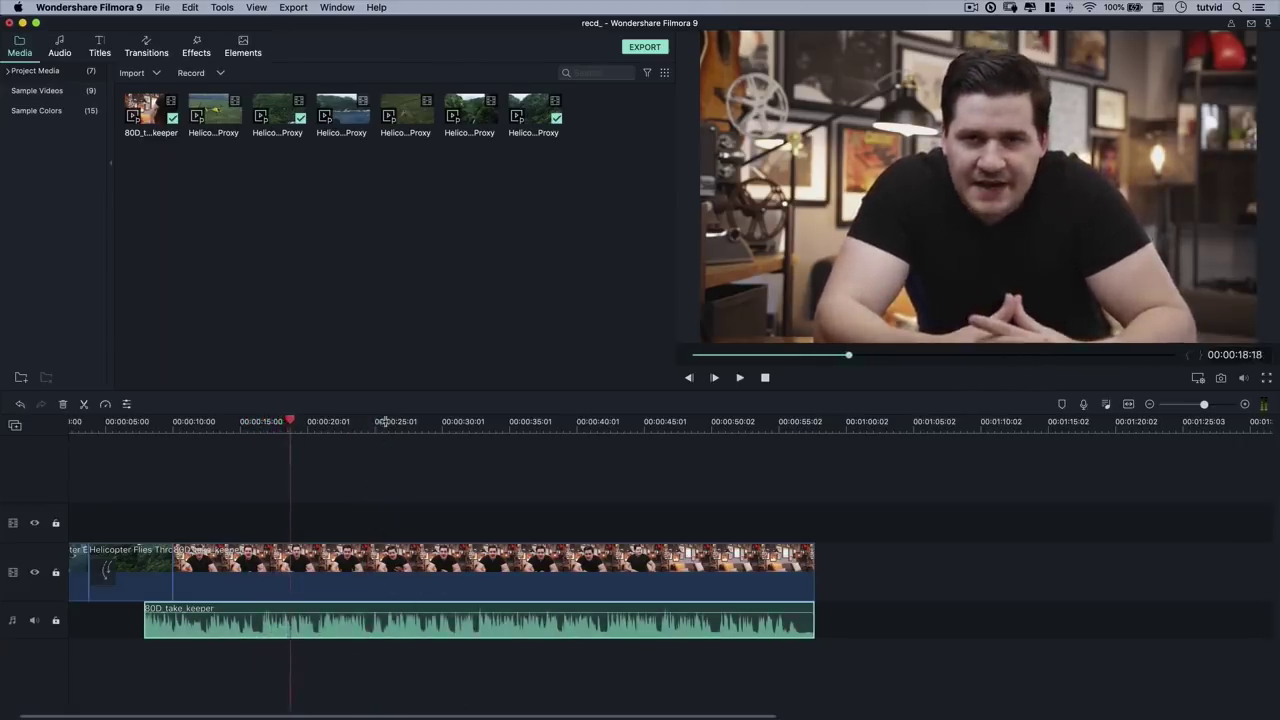
drag(290, 416, 389, 420)
key(space)
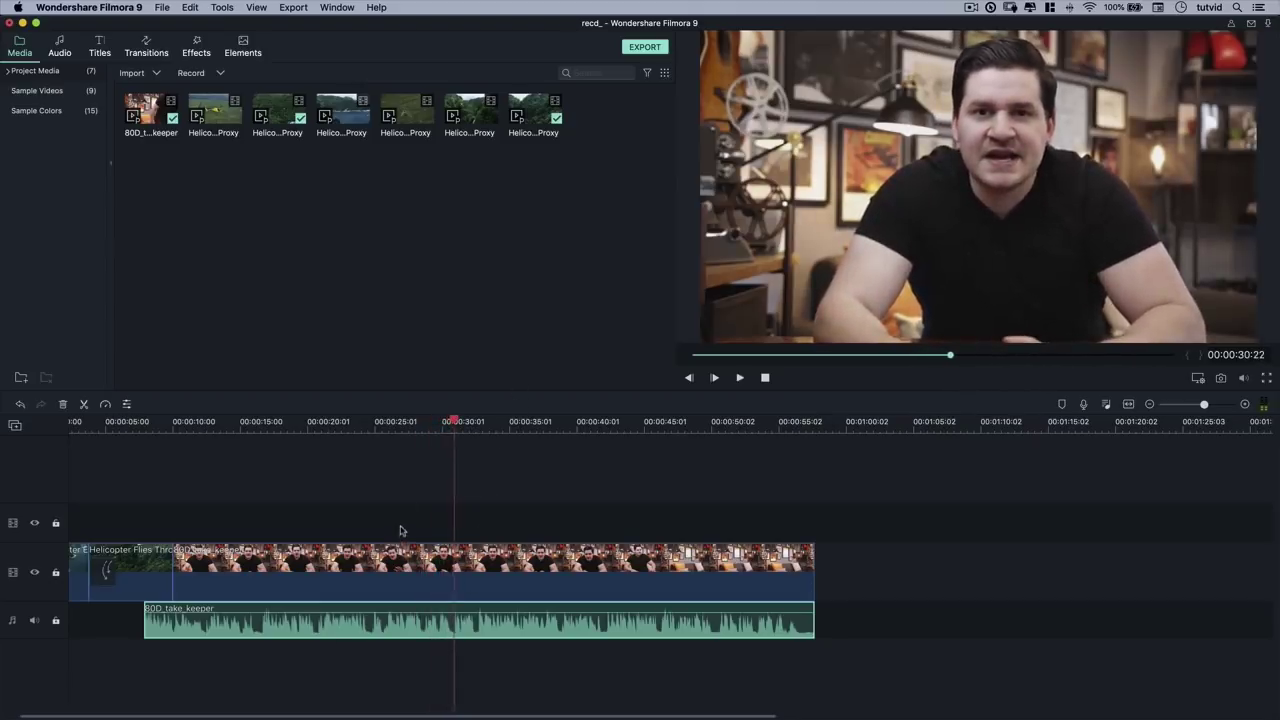
drag(452, 419, 368, 436)
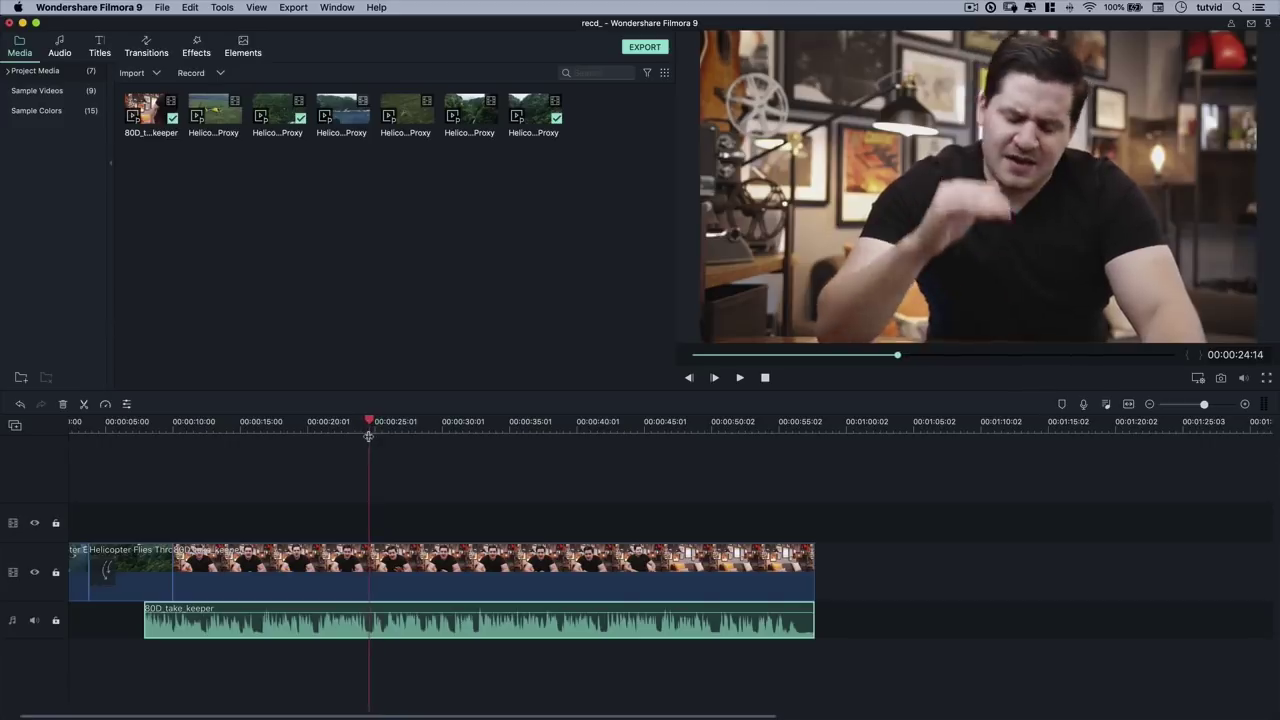
key(space)
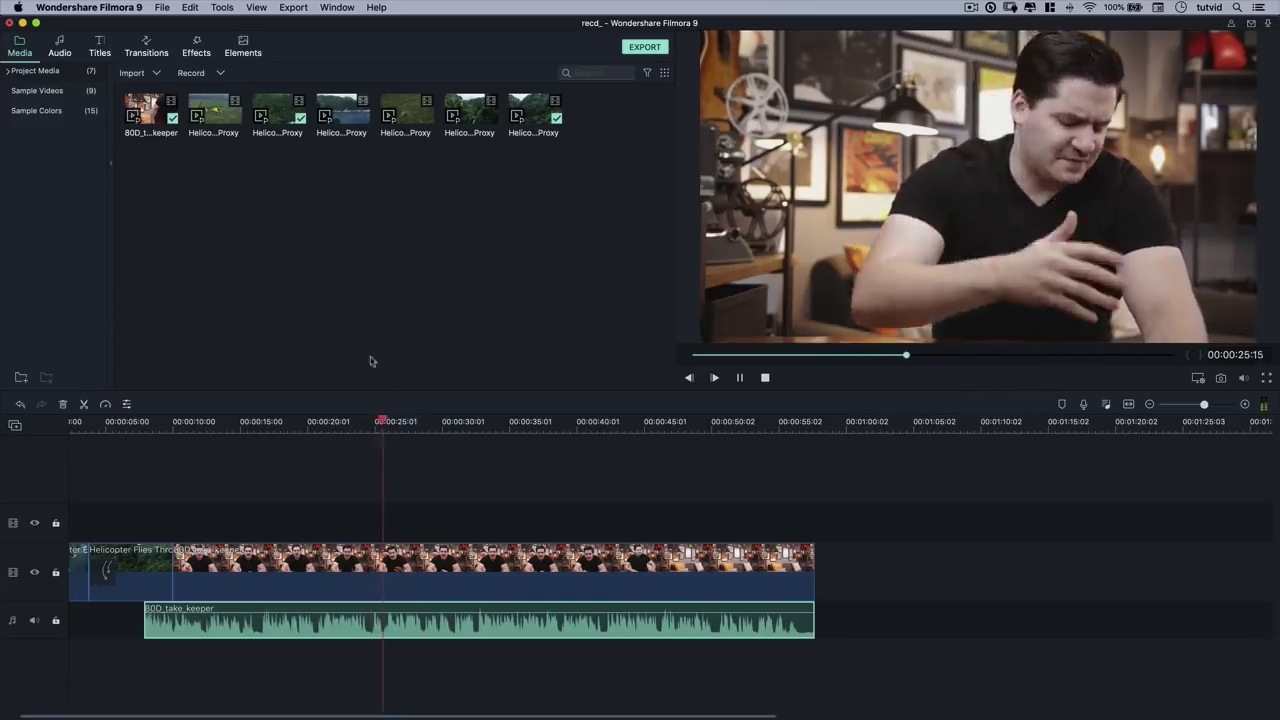
key(space)
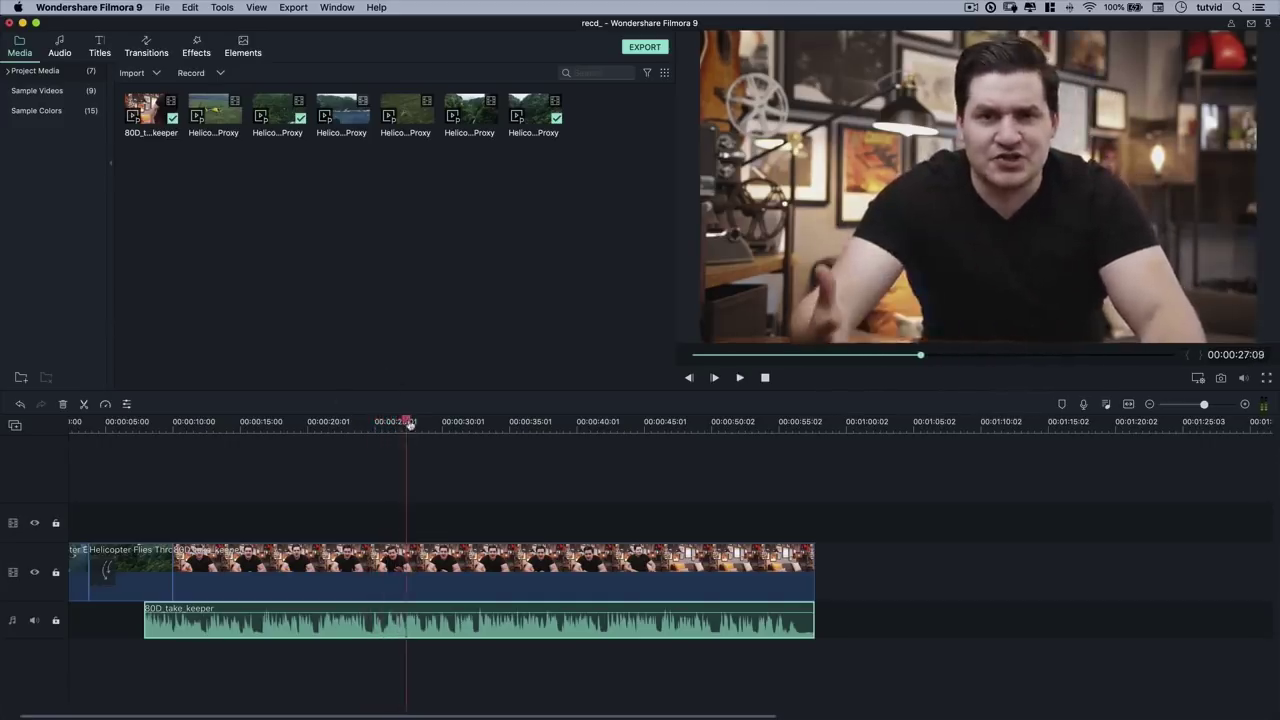
Split the 80D_take_keeper video and its audio together at 00:00:24:18.
click(349, 421)
drag(349, 424, 372, 422)
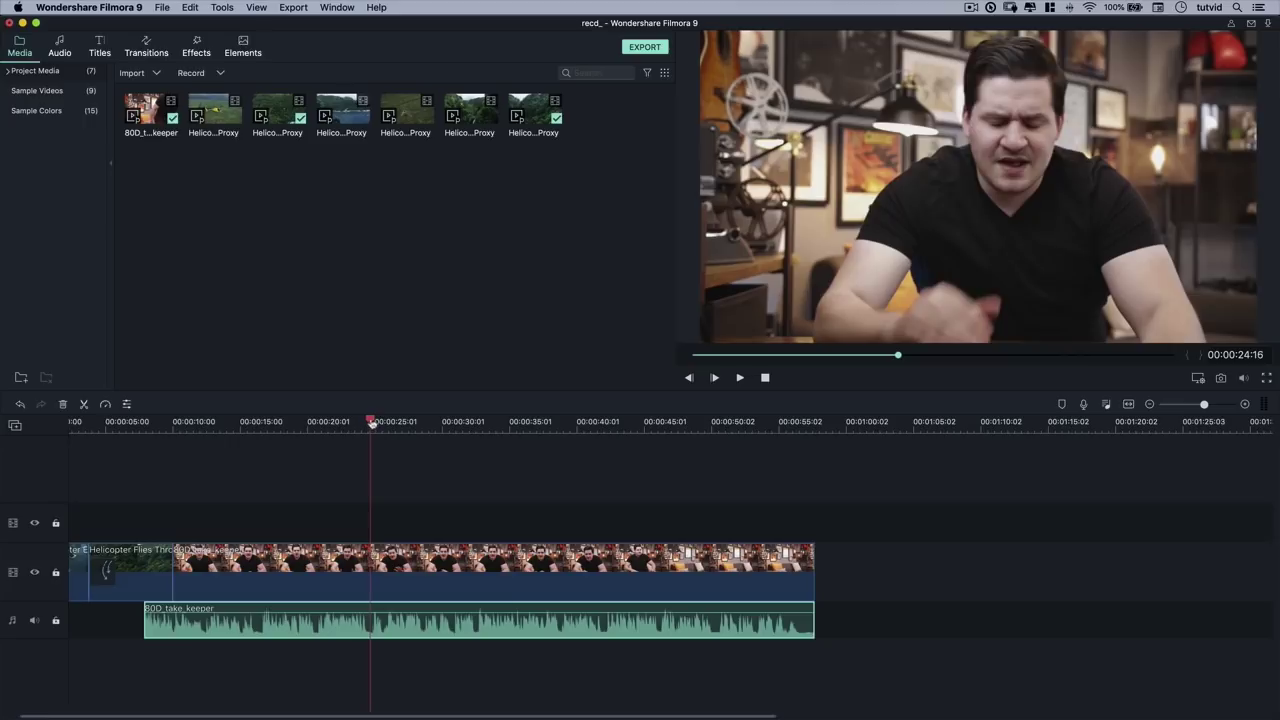
click(390, 561)
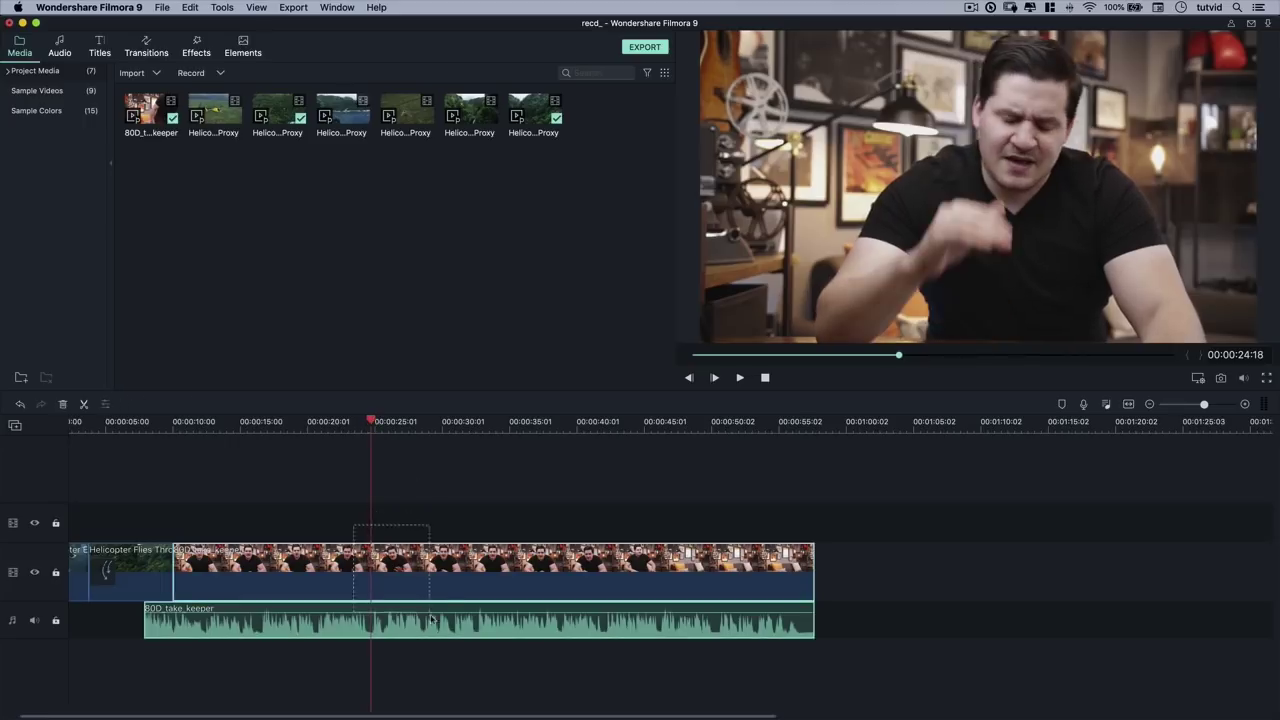
click(84, 405)
Play the talking-head footage to find the end of the unwanted section, and split the video and audio together at 00:00:32:13.
drag(374, 421, 422, 422)
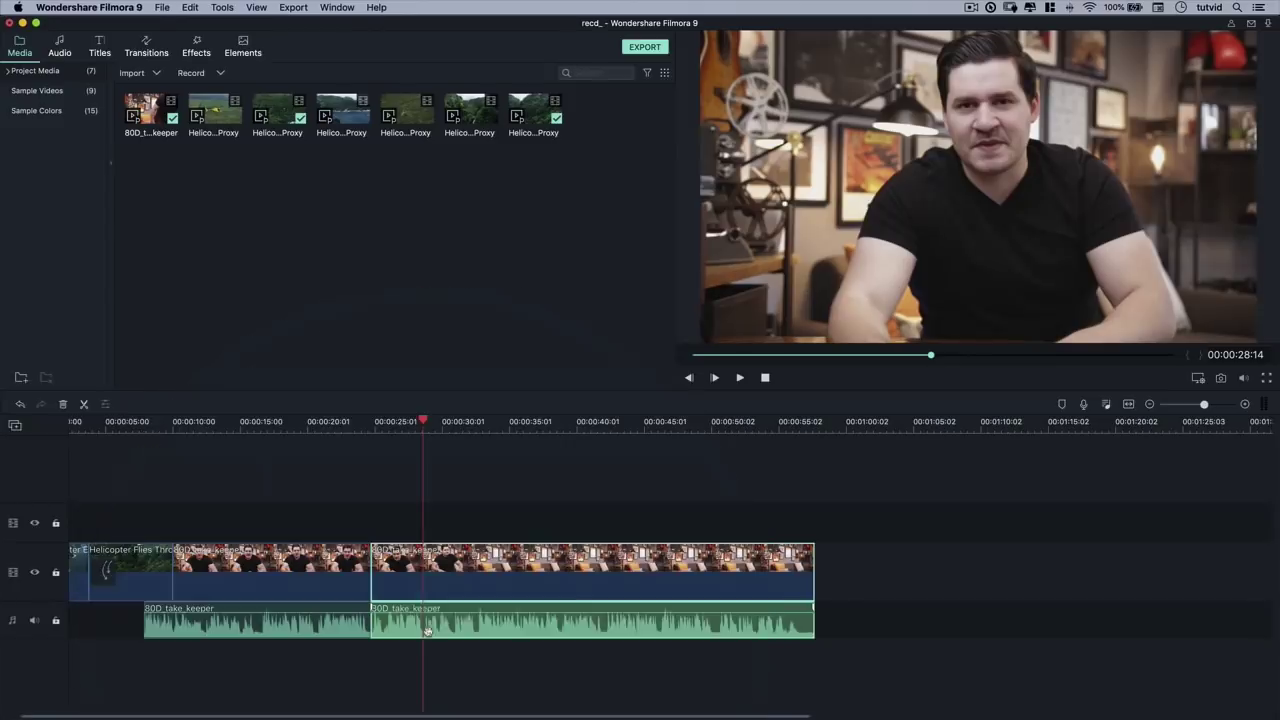
key(space)
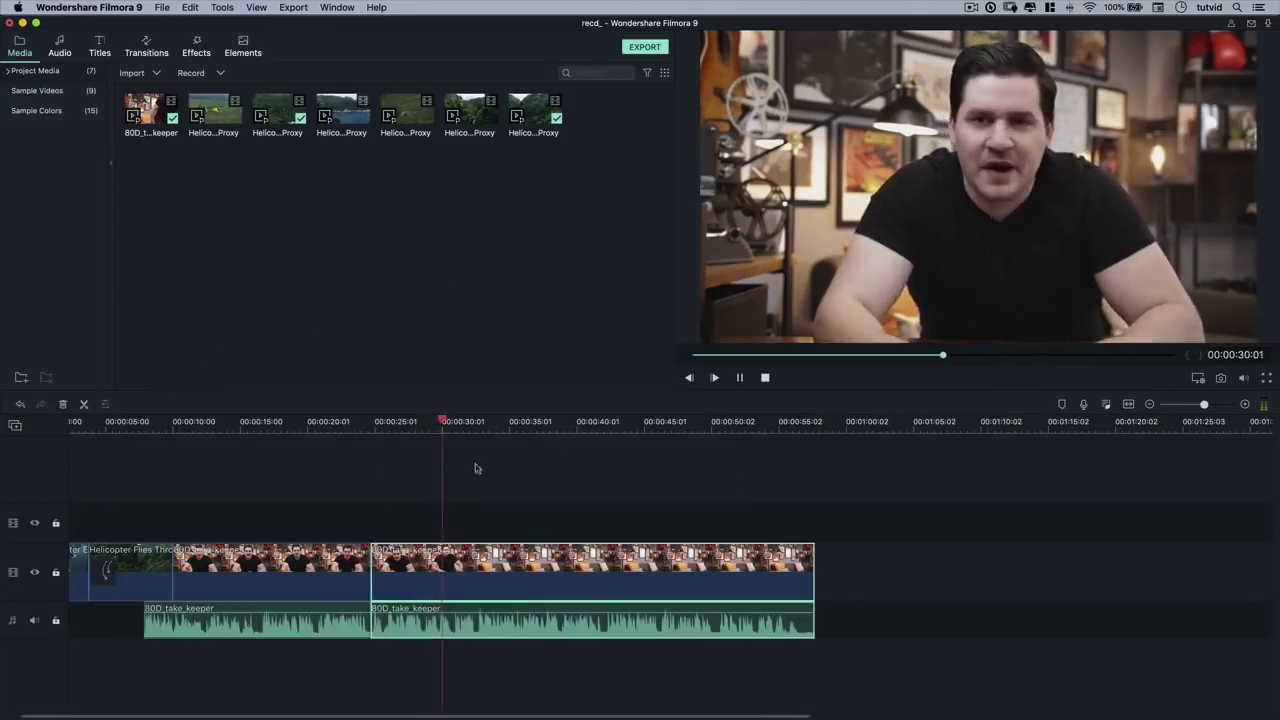
key(space)
drag(452, 415, 475, 416)
key(space)
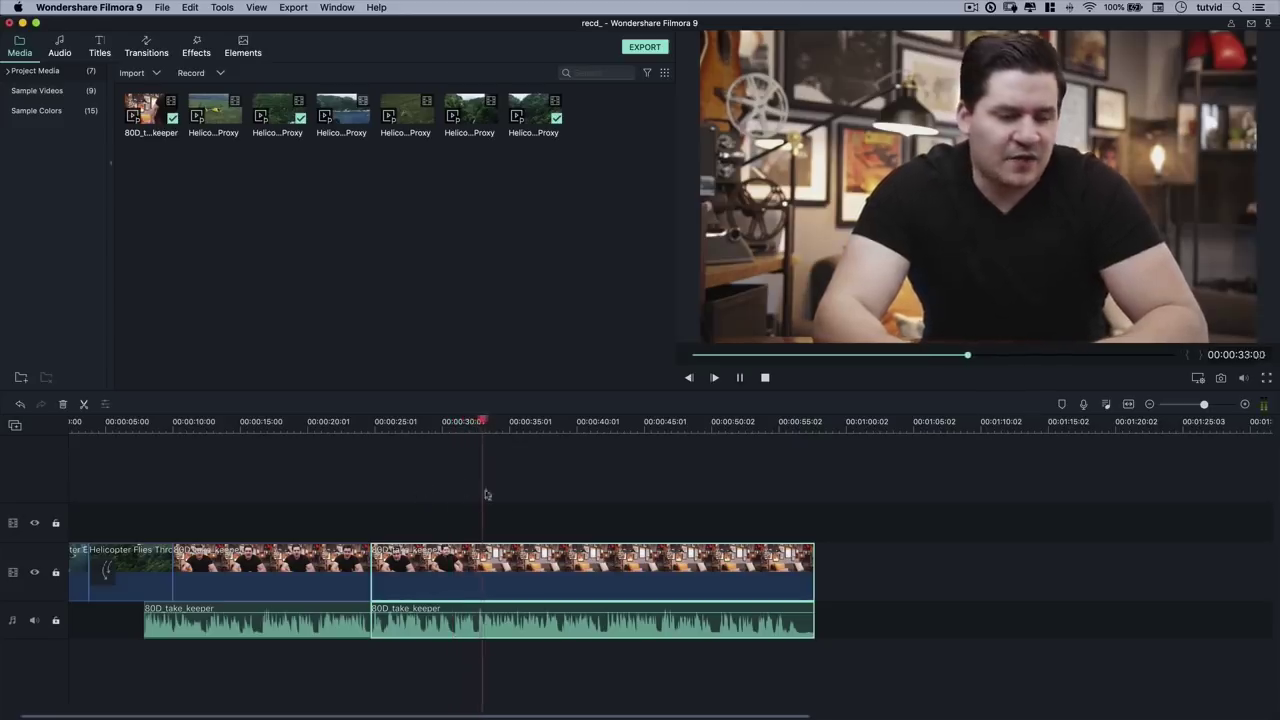
key(space)
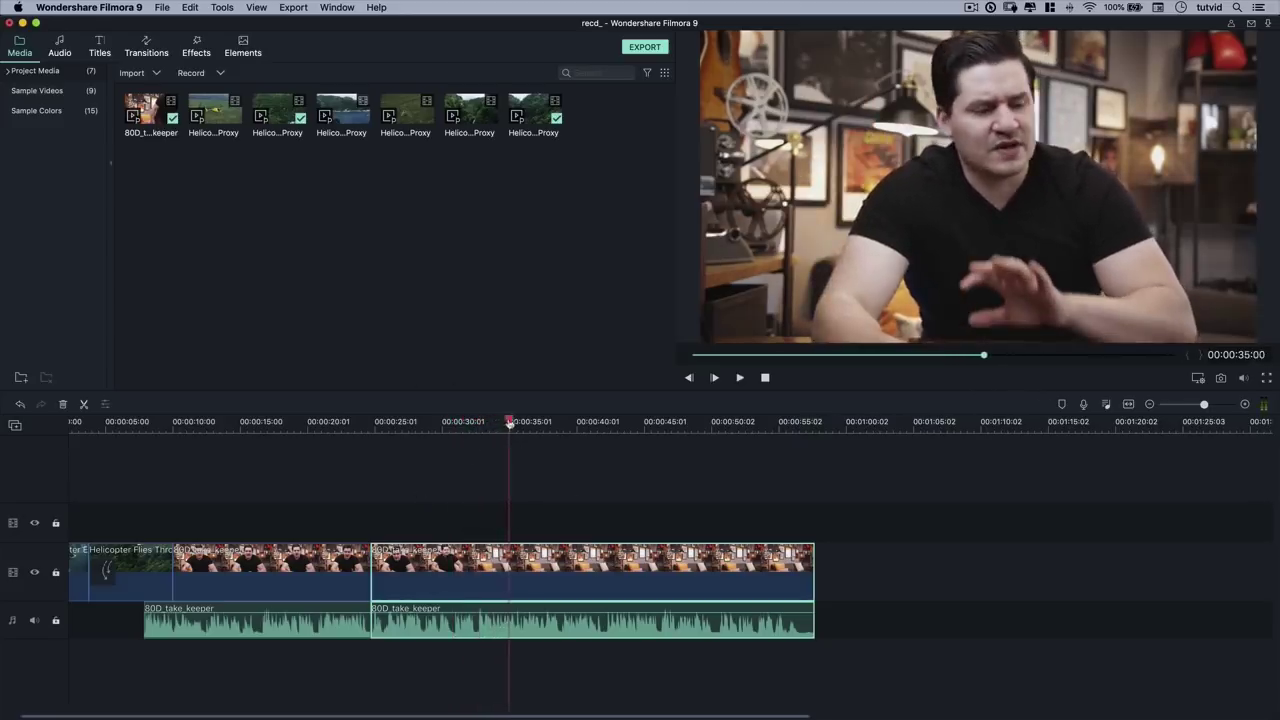
click(477, 422)
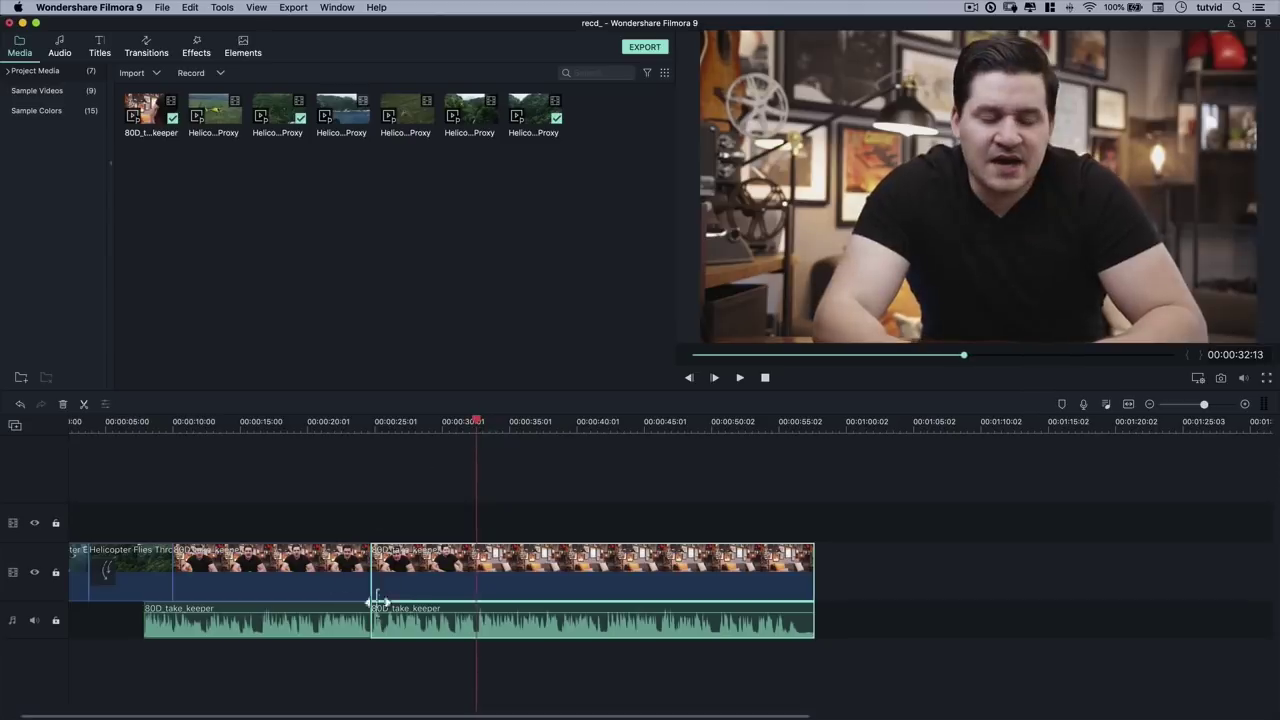
click(84, 406)
Delete the 80D_take_keeper video and audio section between 00:00:24:18 and 00:00:32:13, and close the gap it leaves.
drag(408, 514, 452, 656)
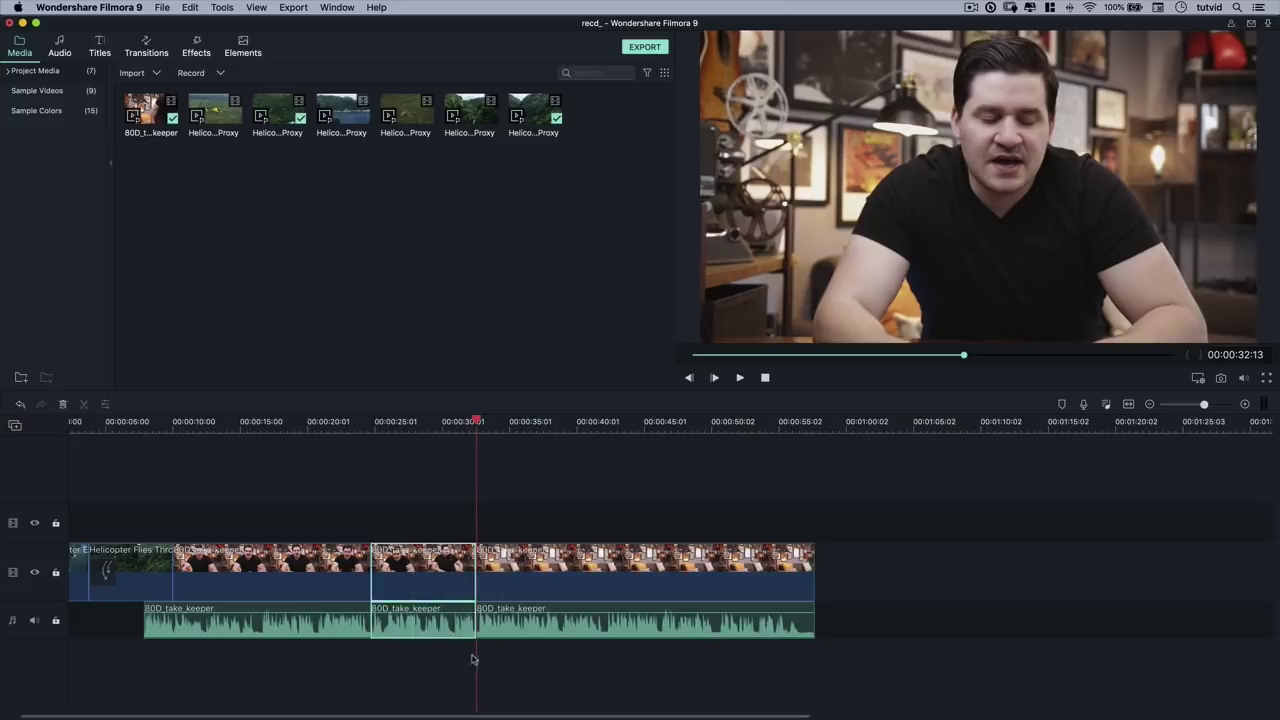
key(Delete)
click(428, 580)
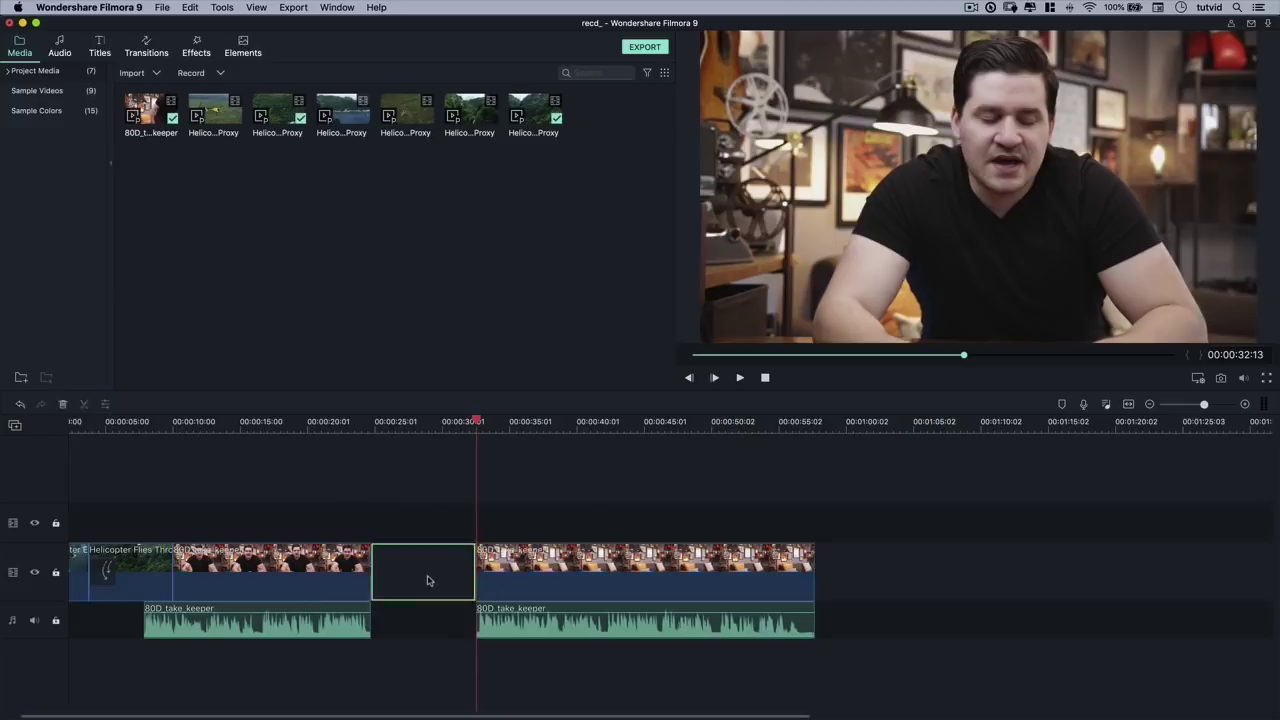
key(Delete)
Play the talking-head footage across the new cut from 00:00:22:07 to 00:00:27:19.
drag(479, 415, 338, 415)
click(405, 627)
click(421, 666)
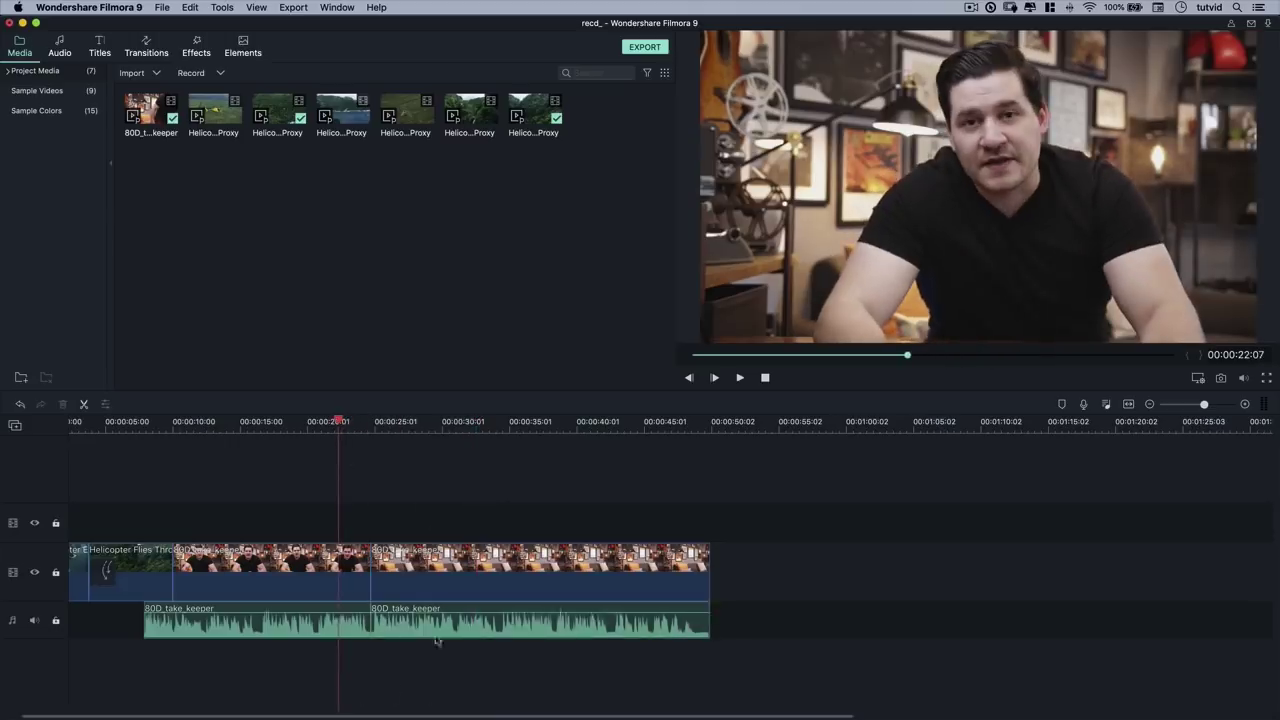
key(space)
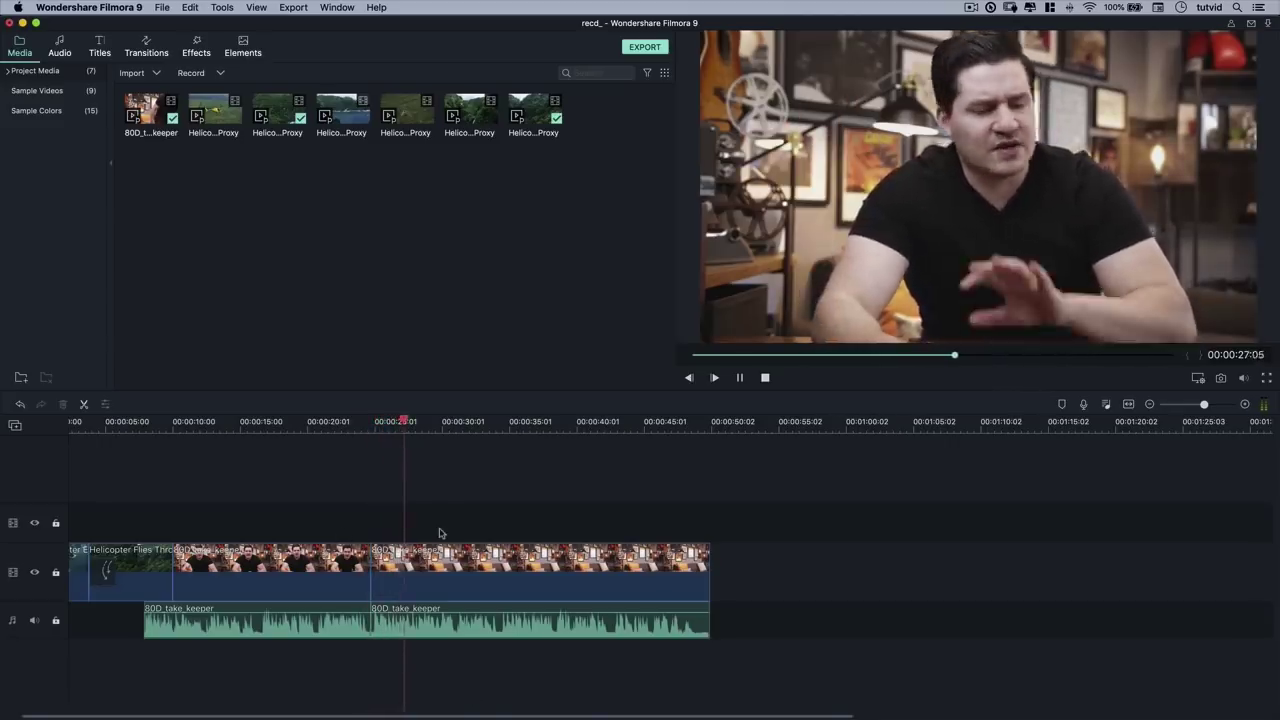
key(space)
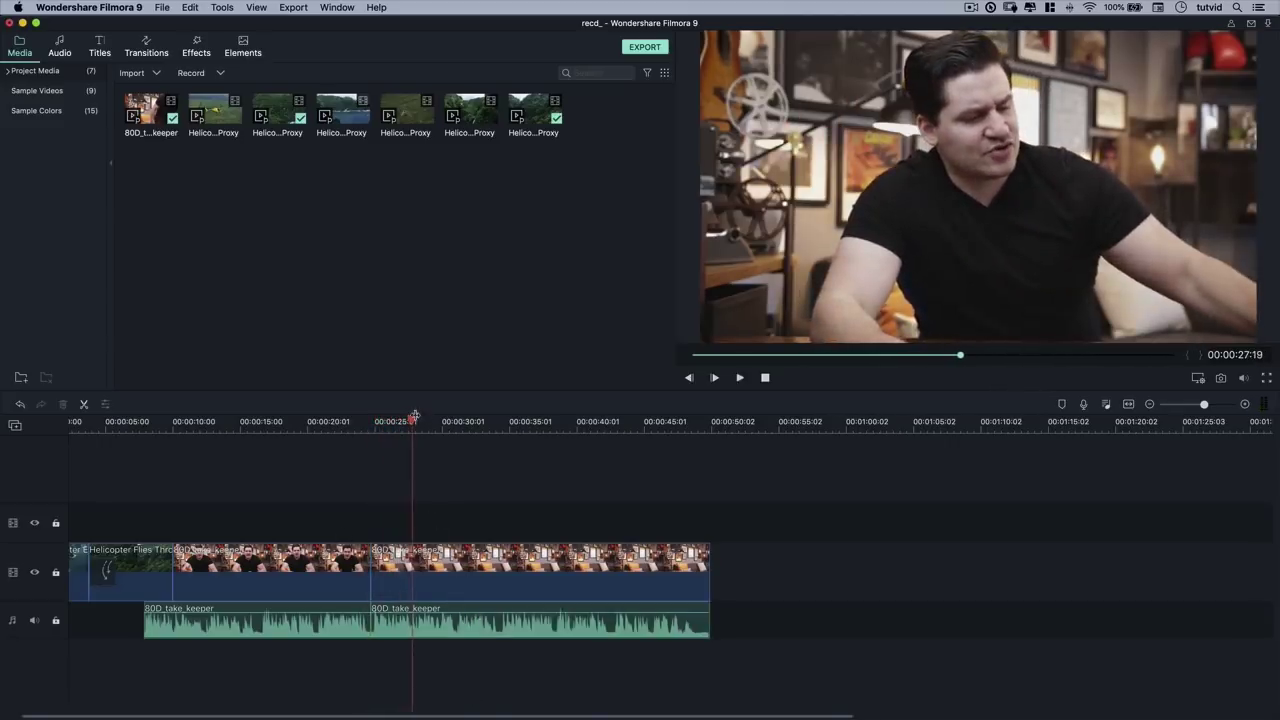
drag(413, 421, 367, 434)
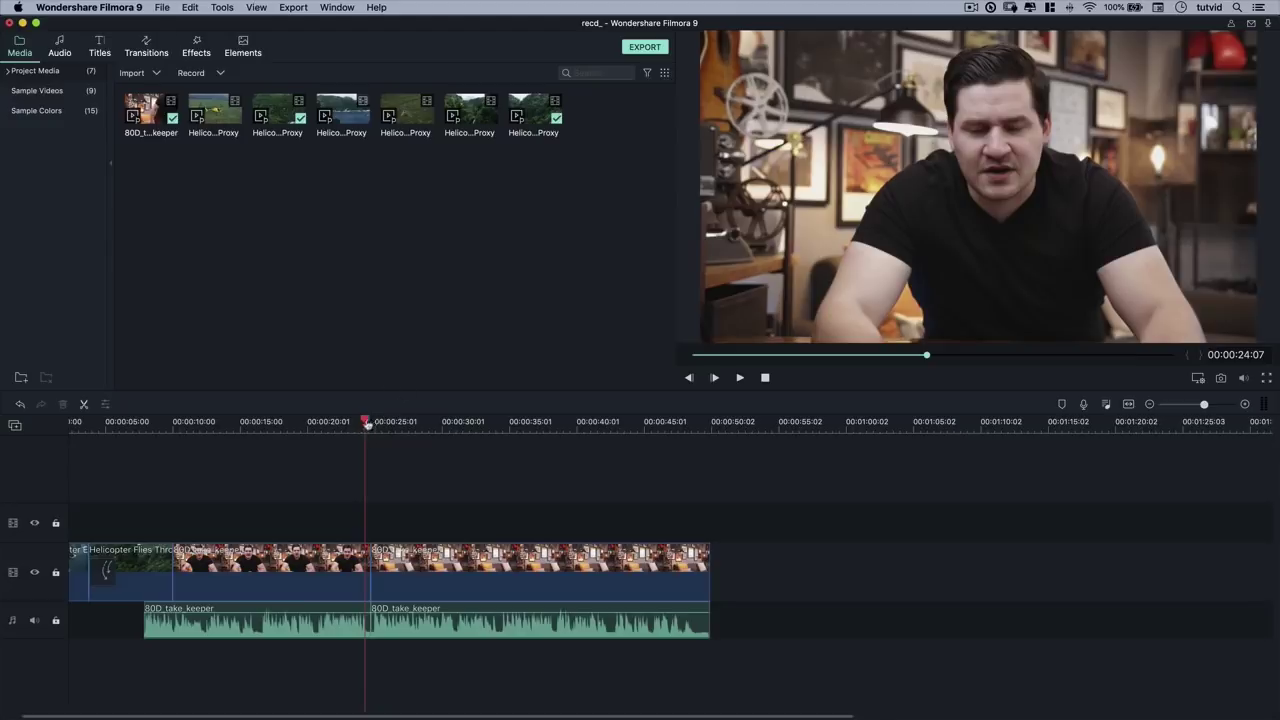
Overlay the Helicopter Flies Around Rocky Cliff clip above the jump cut at 00:00:23:02, and trim its end to about 00:00:27:00.
drag(367, 425, 360, 426)
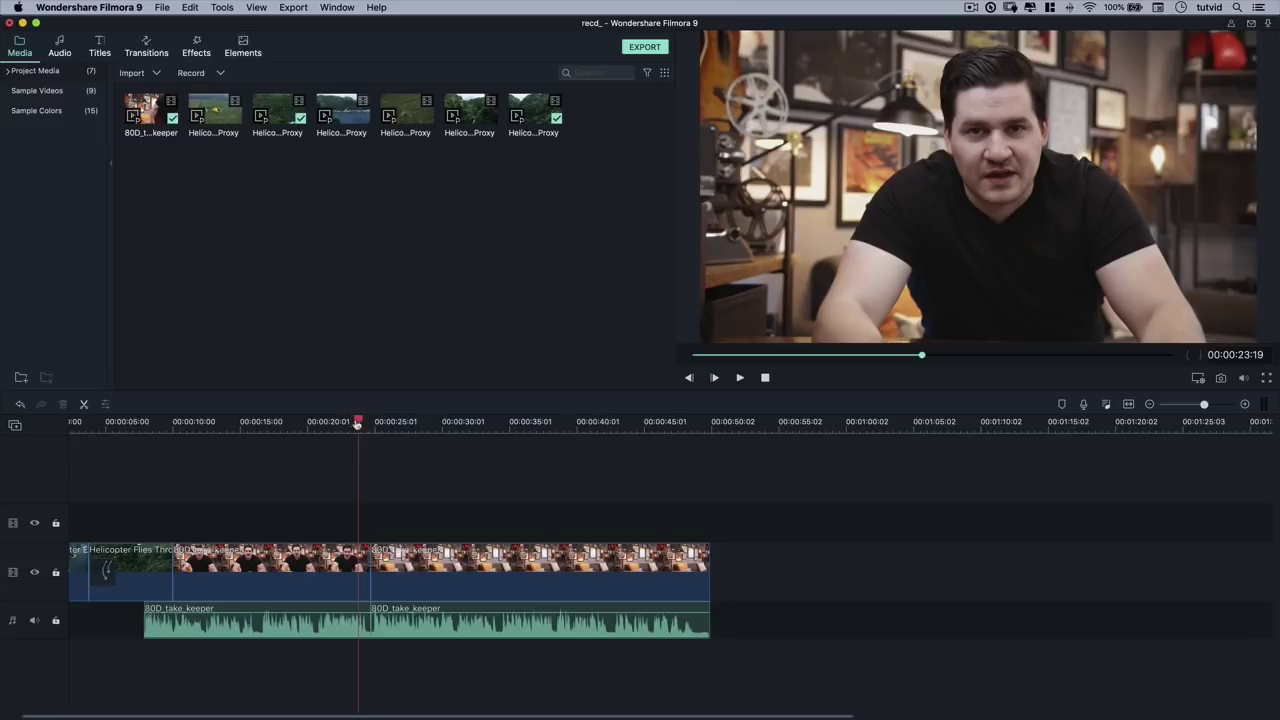
mouse_move(358, 422)
mouse_down()
mouse_move(339, 424)
mouse_move(391, 426)
mouse_move(400, 439)
mouse_move(345, 440)
mouse_up()
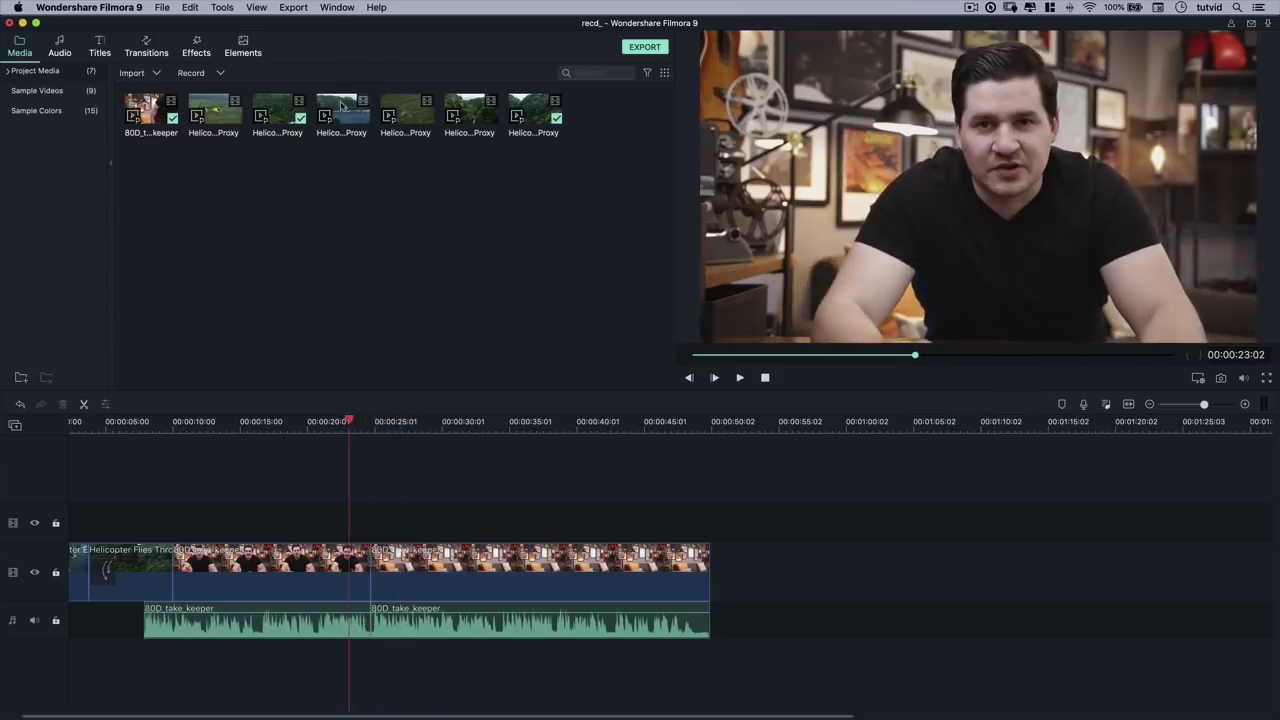
key(space)
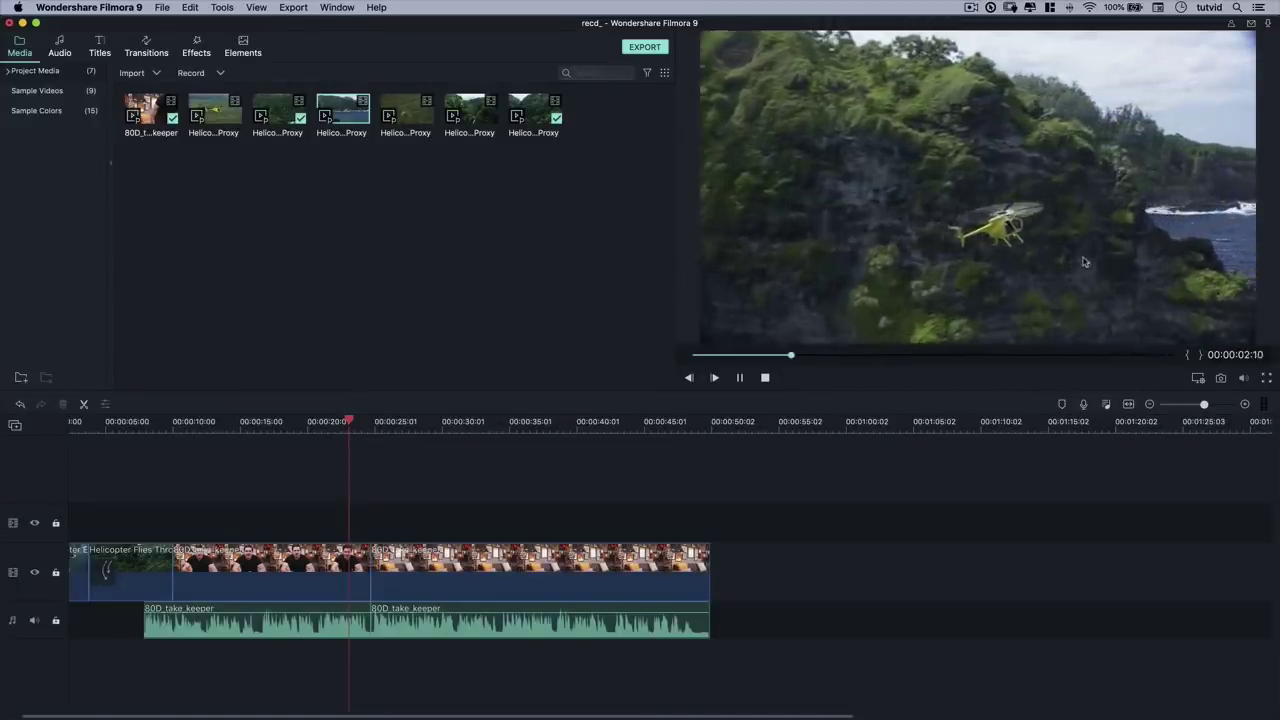
key(space)
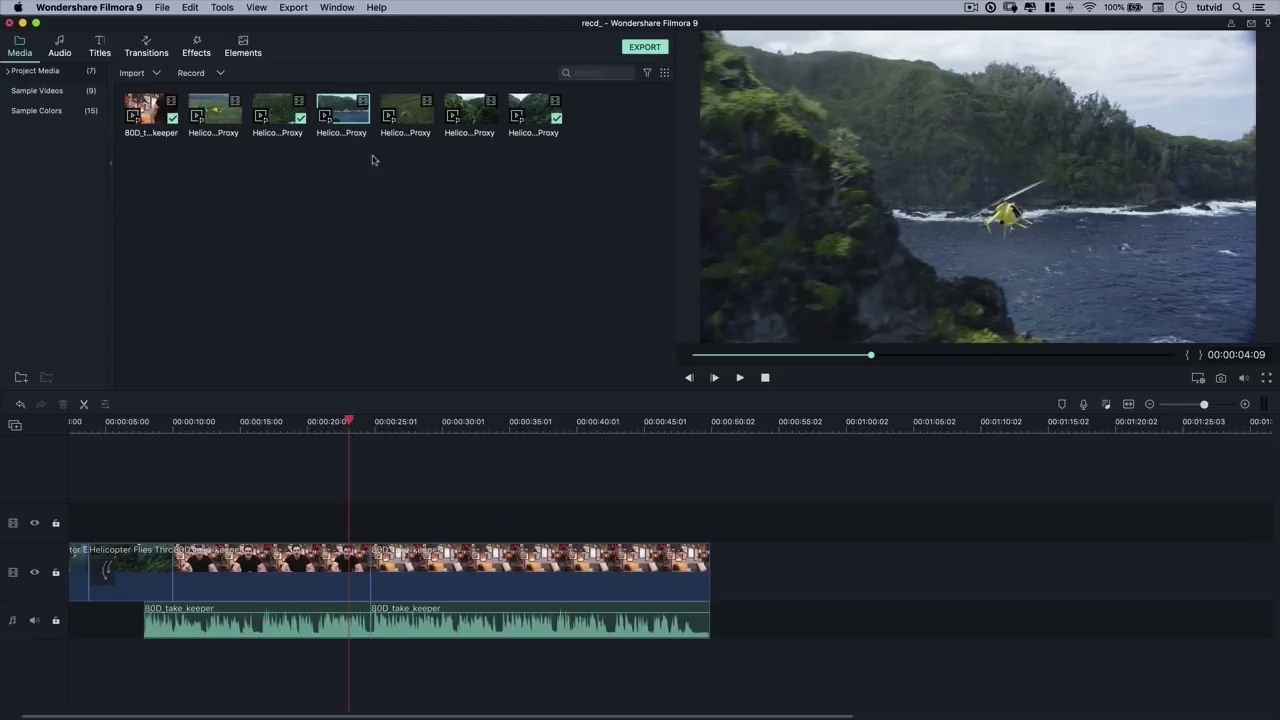
drag(348, 110, 373, 531)
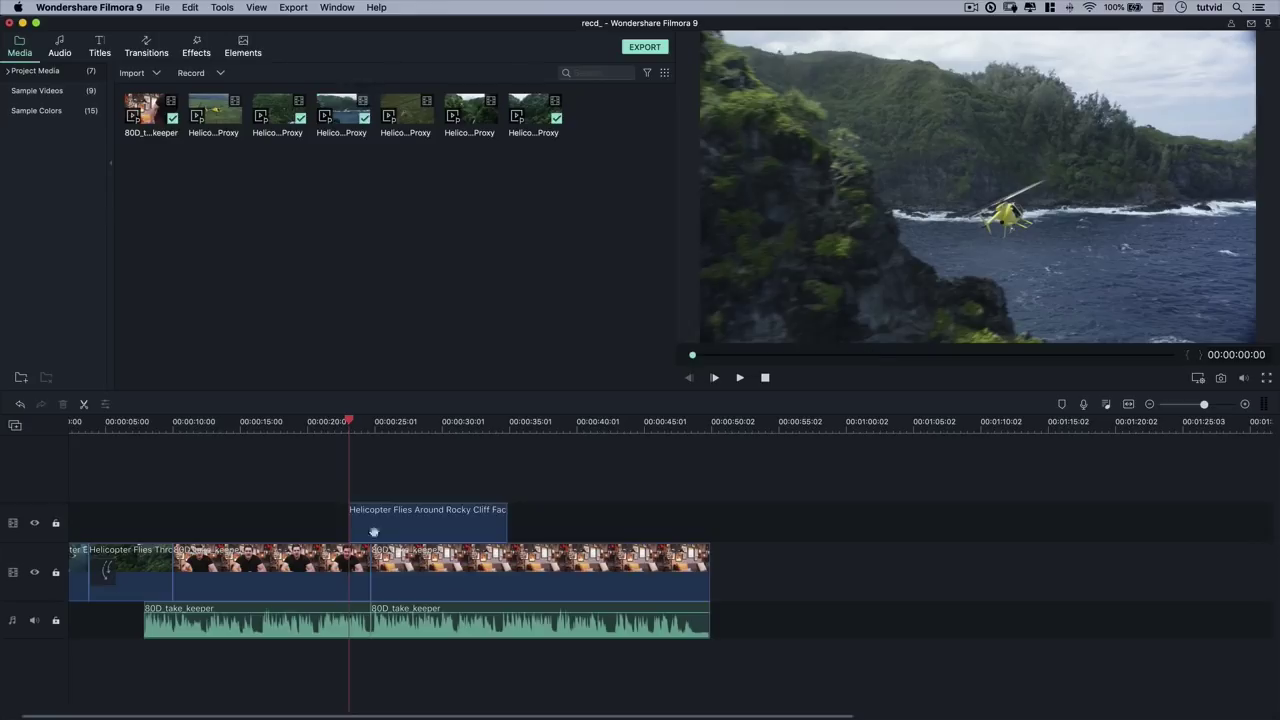
drag(511, 520, 402, 521)
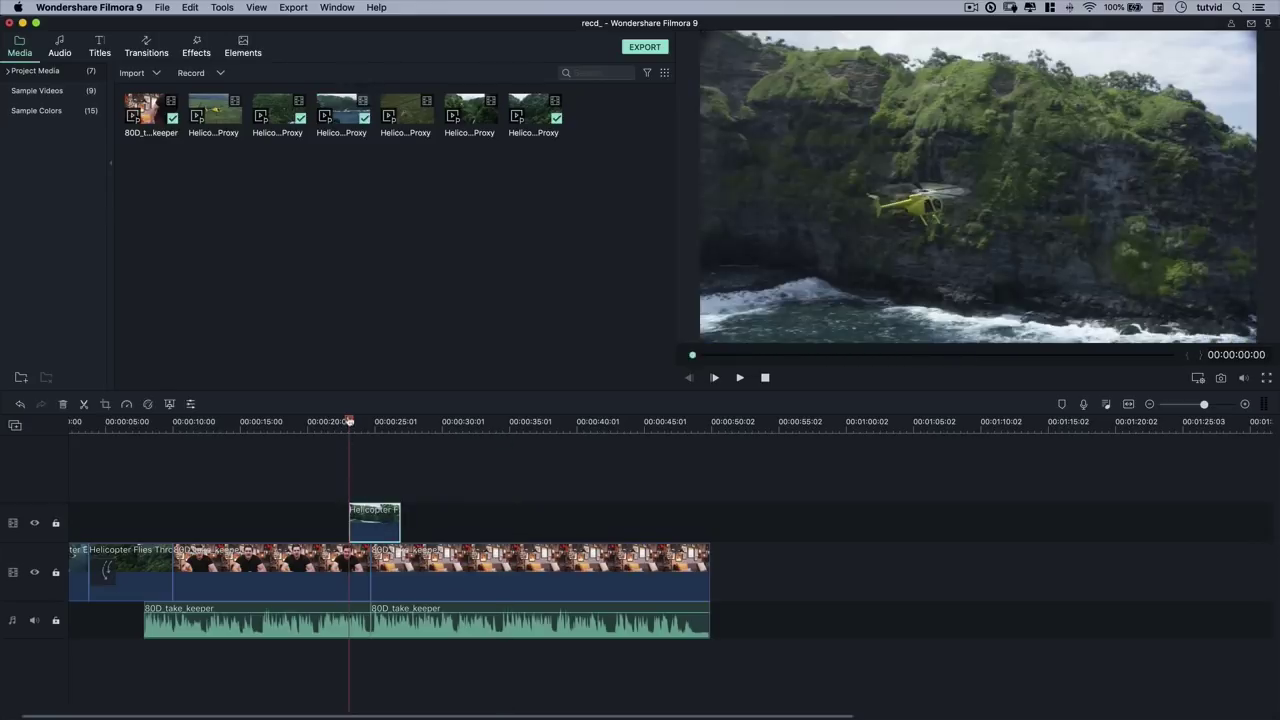
Play the helicopter overlay over the jump cut from 00:00:22:14 to 00:00:29:17.
click(342, 421)
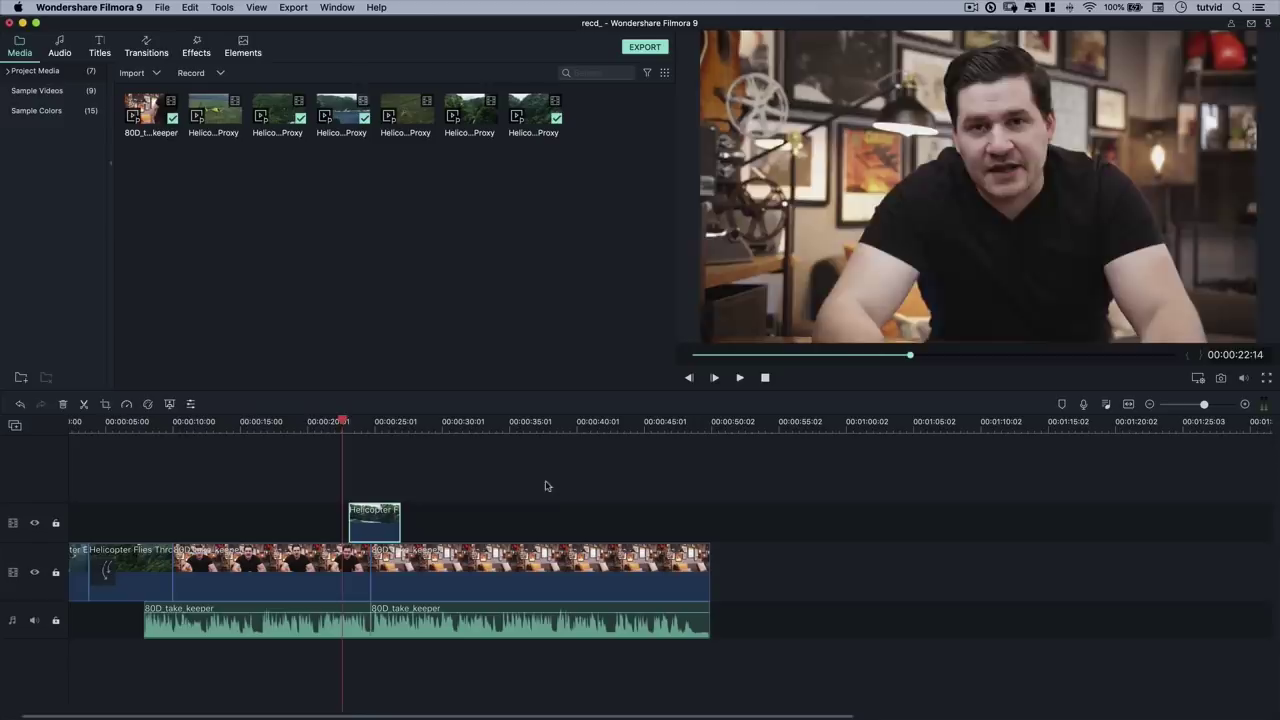
key(space)
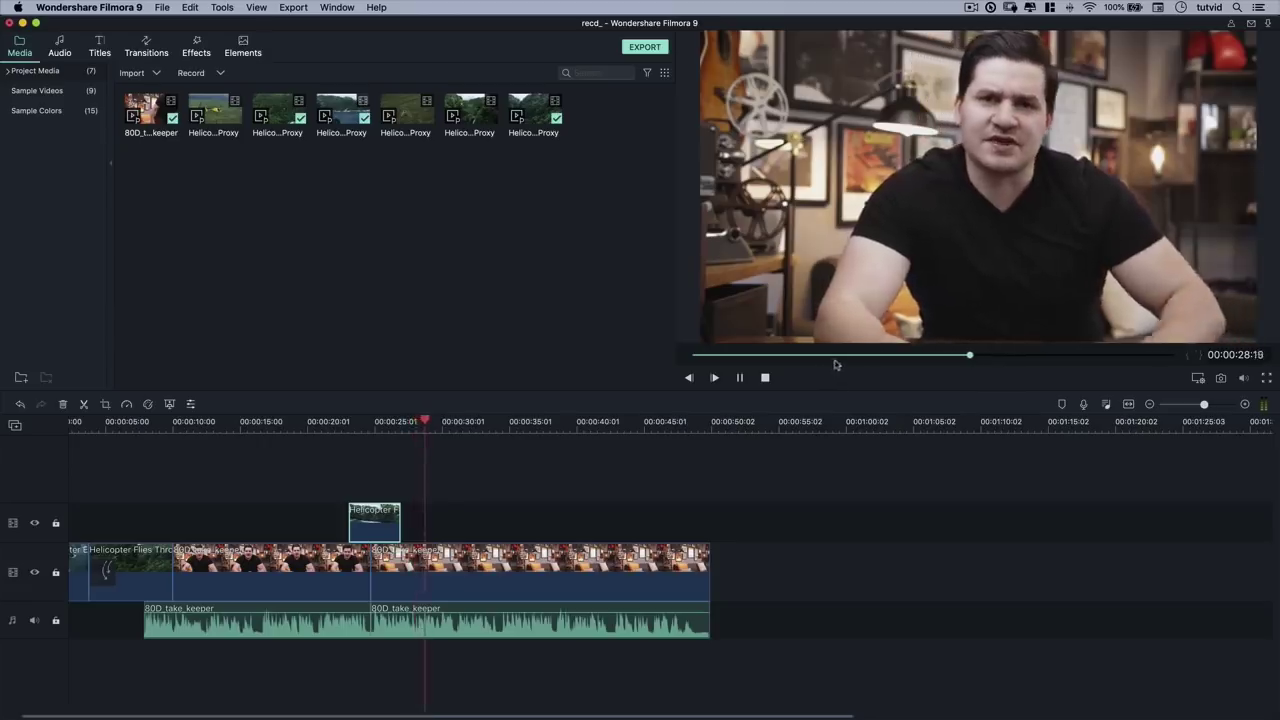
key(space)
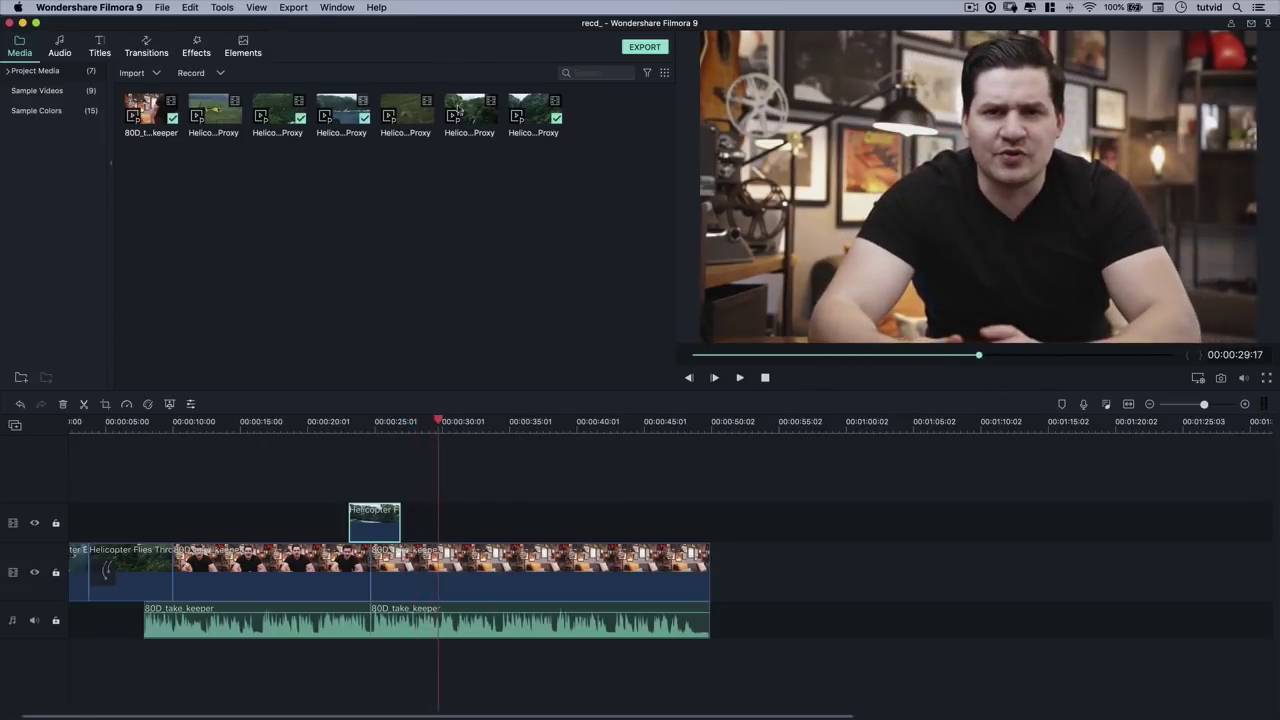
Place the Helicopter Flies Through Lush Jungle clip behind the rocky cliff overlay, make the two meet, and end it at about 00:00:35:04.
drag(466, 112, 407, 519)
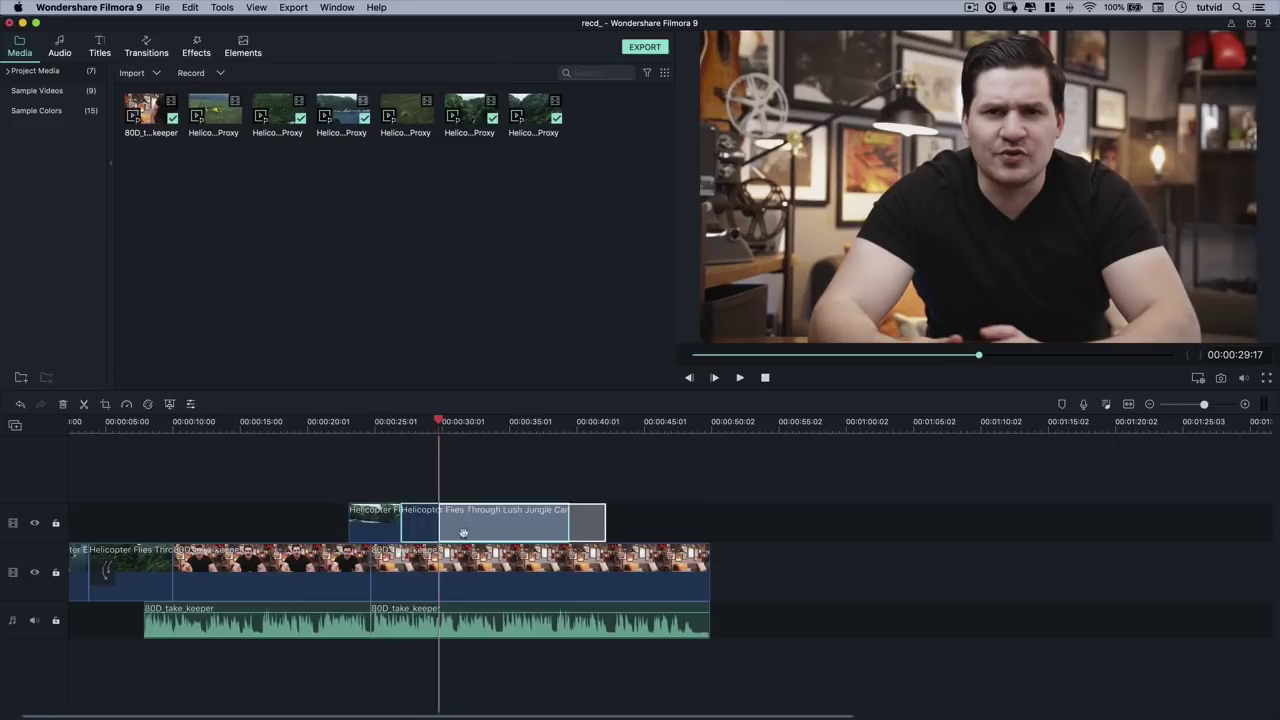
drag(405, 519, 482, 524)
drag(596, 524, 511, 524)
drag(440, 424, 536, 437)
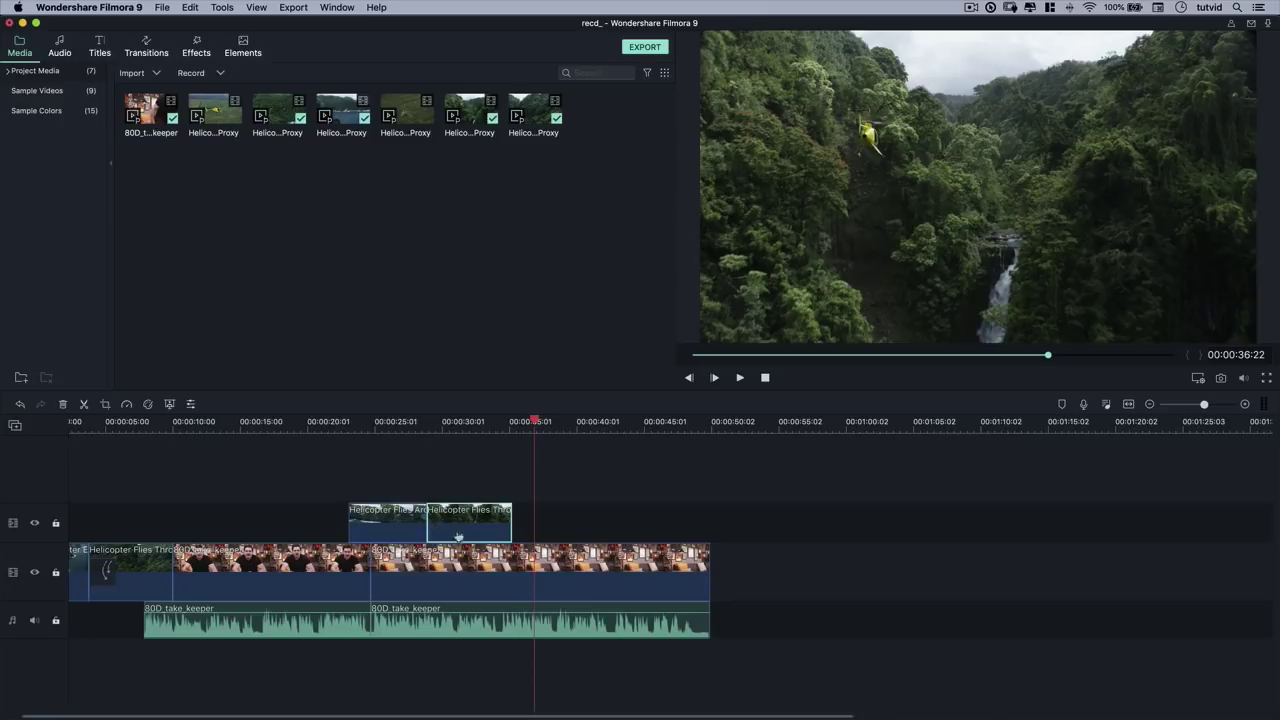
click(411, 424)
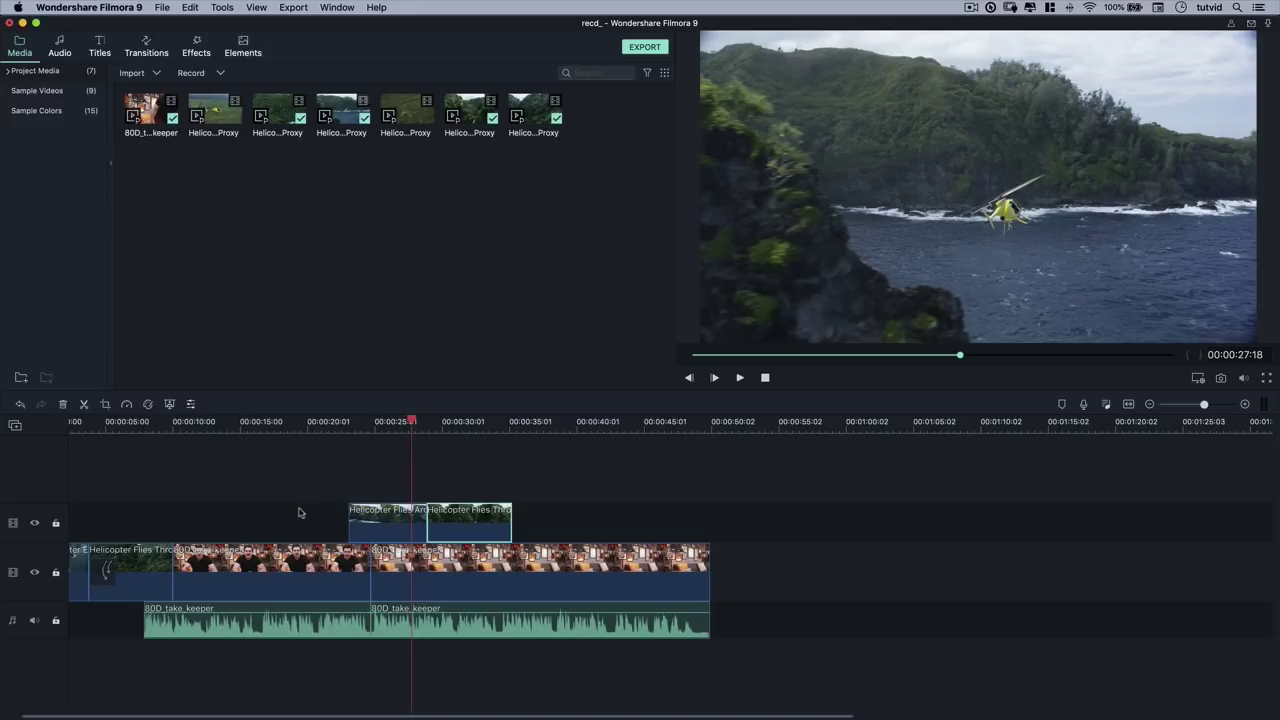
Browse the full music library and preview the Mark...eep On and SkyLi...he Hills tracks.
scroll(298, 512, left, 3)
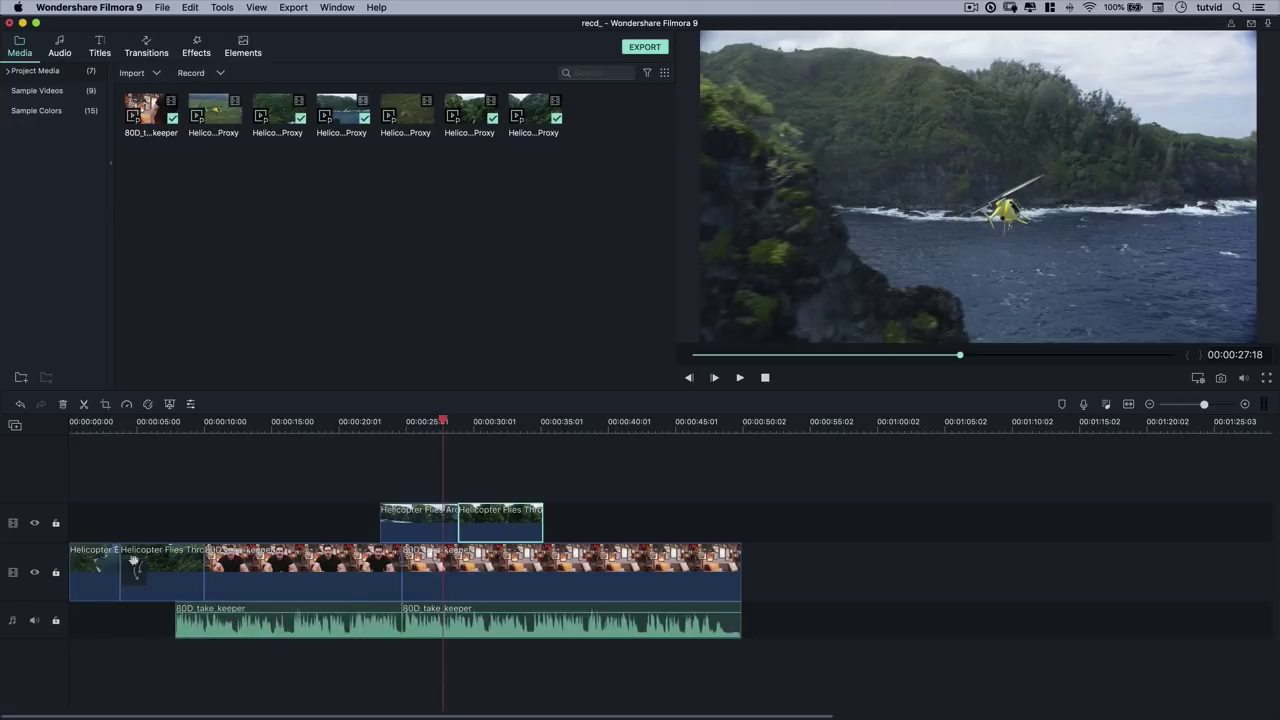
click(59, 52)
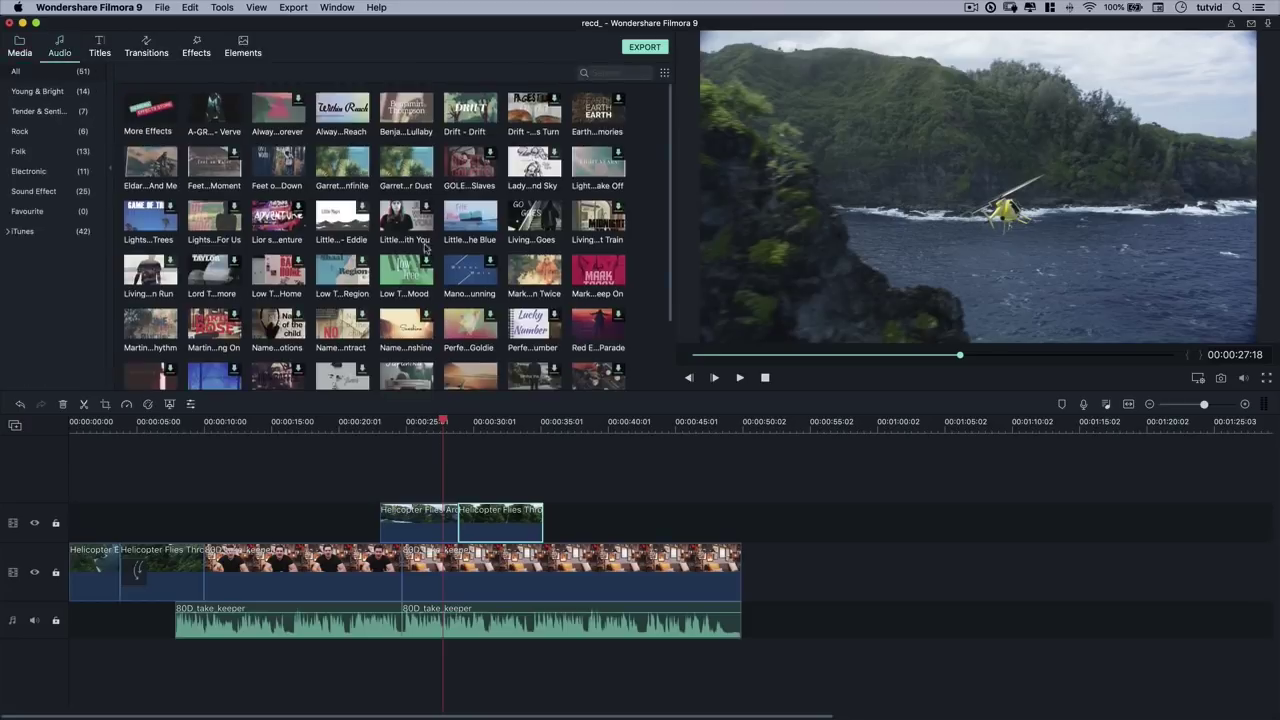
scroll(427, 250, down, 3)
scroll(359, 215, up, 3)
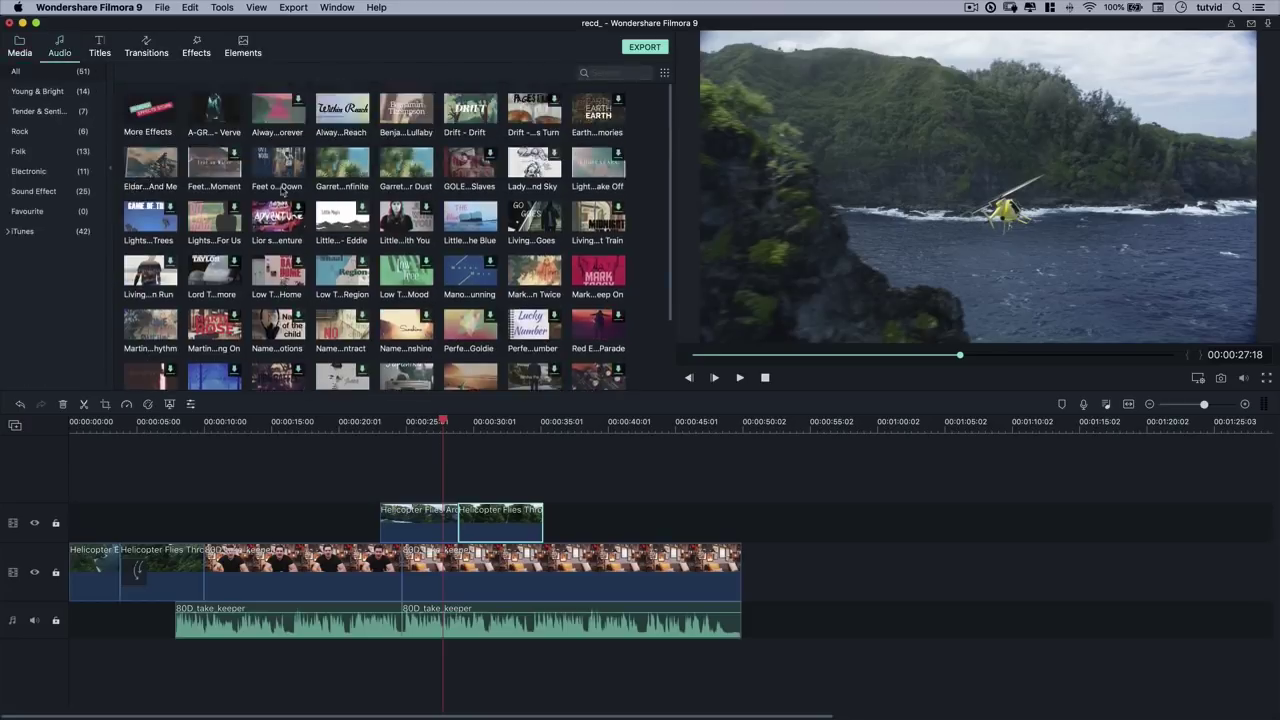
scroll(464, 305, down, 3)
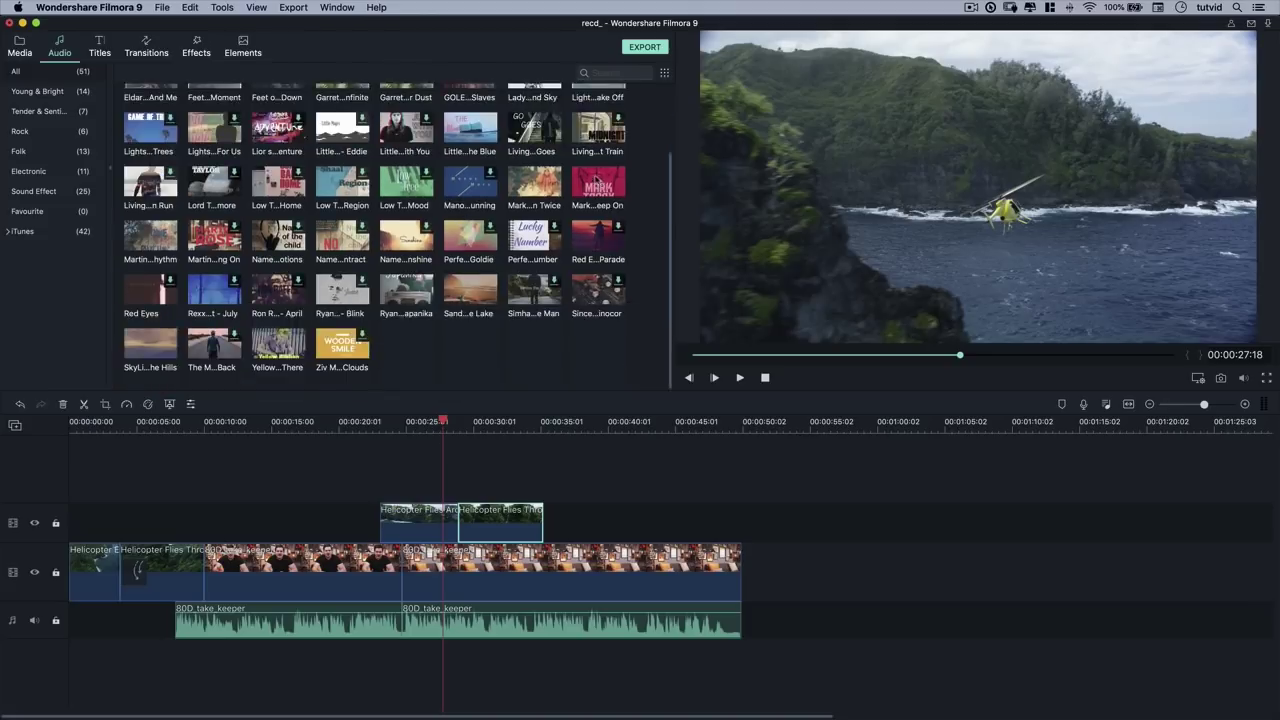
double_click(600, 180)
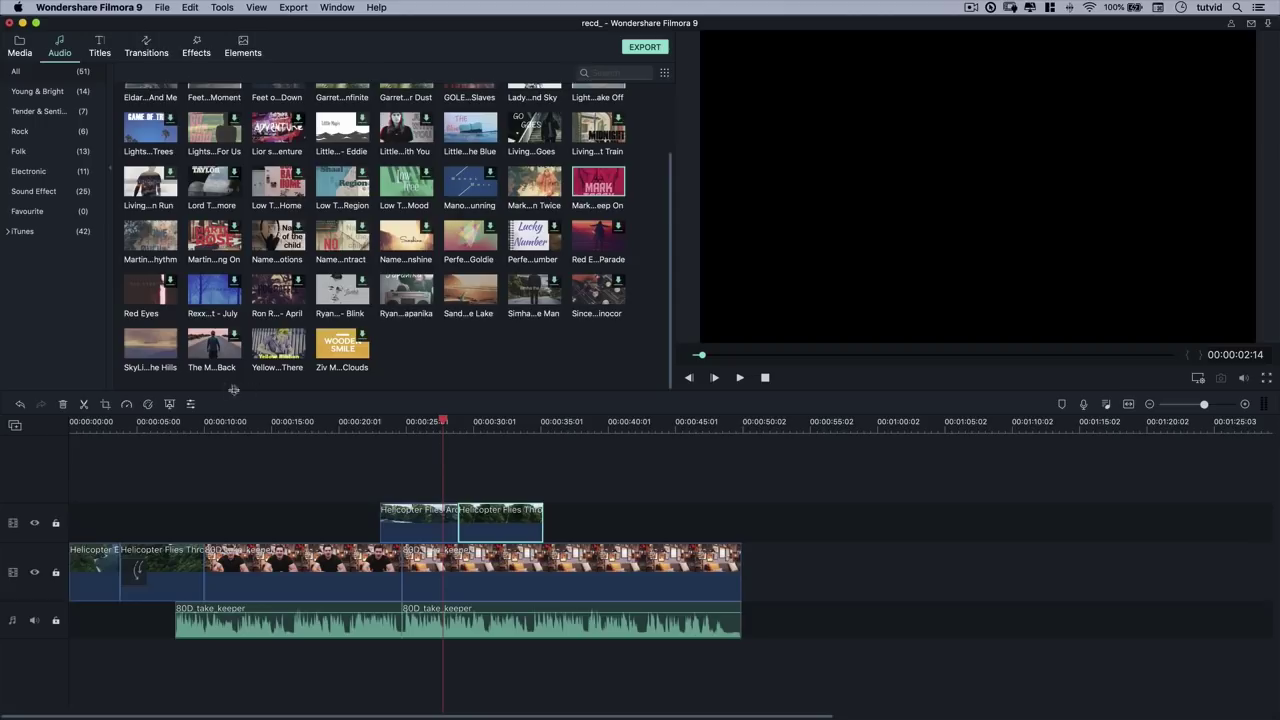
double_click(157, 350)
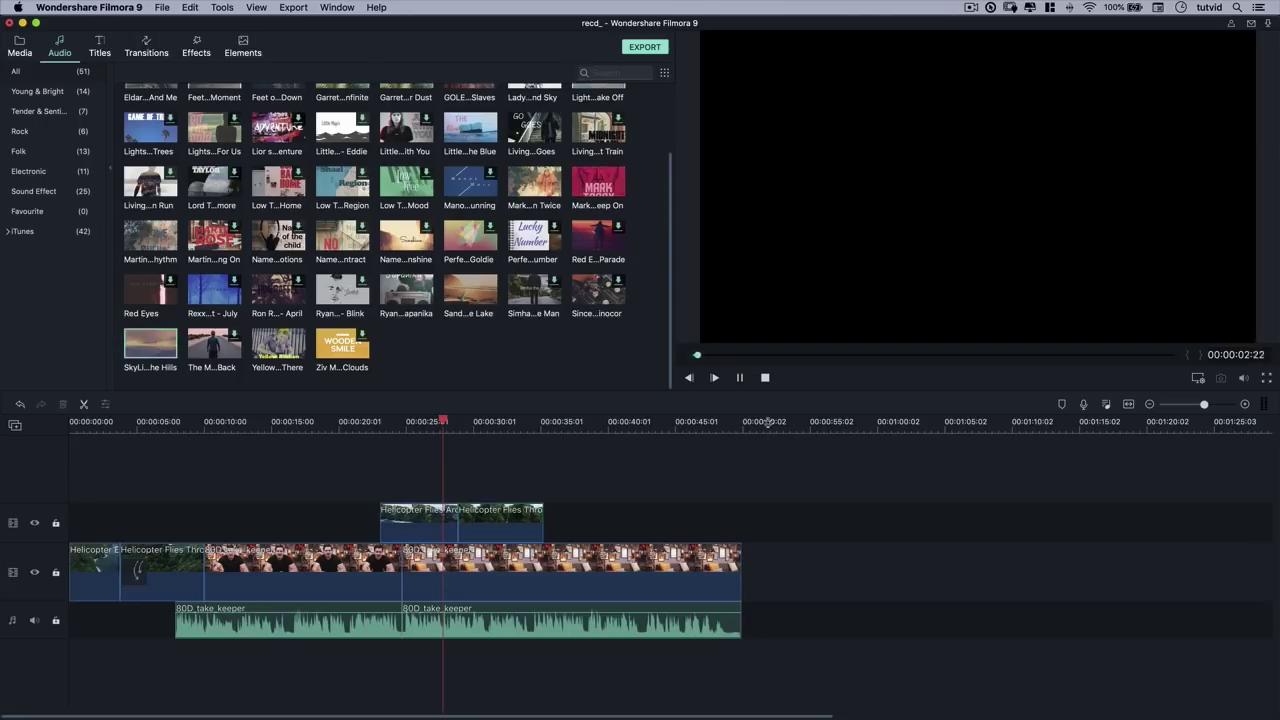
Preview the Sand...e Lake and Mark...n Twice tracks in the music library.
scroll(272, 296, up, 3)
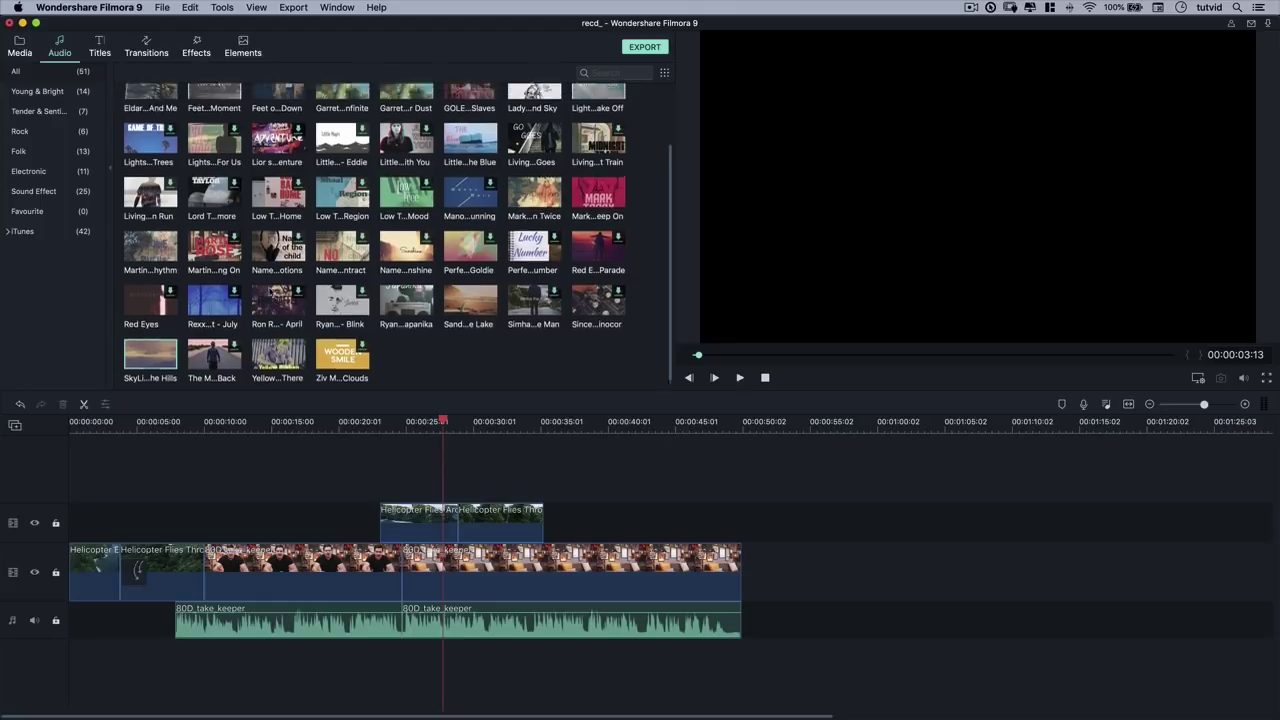
scroll(272, 294, down, 3)
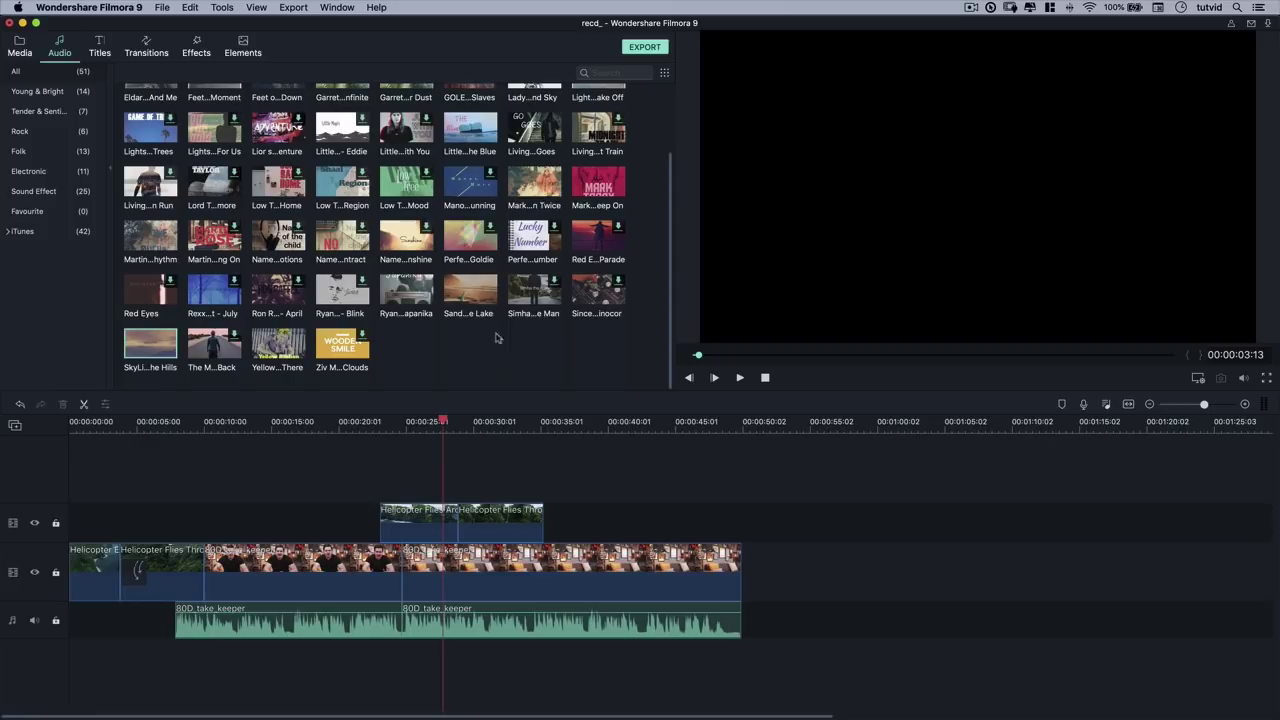
double_click(473, 297)
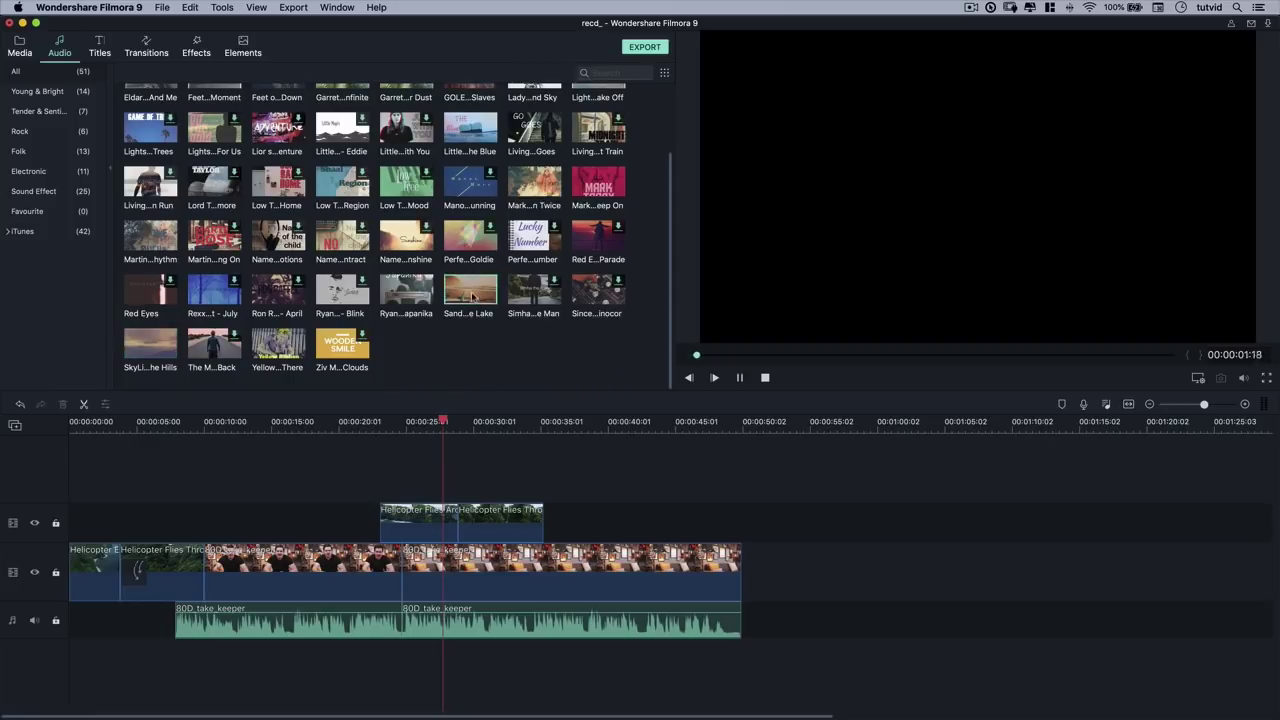
key(space)
scroll(250, 275, up, 2)
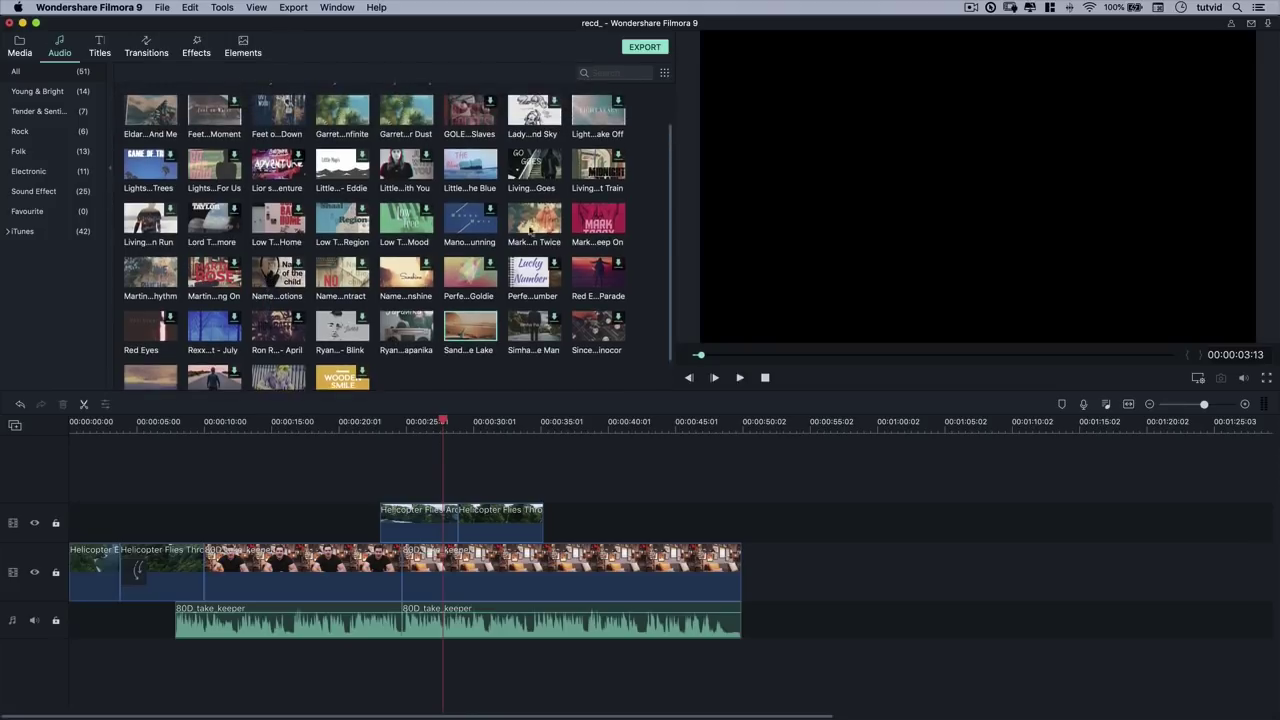
double_click(545, 222)
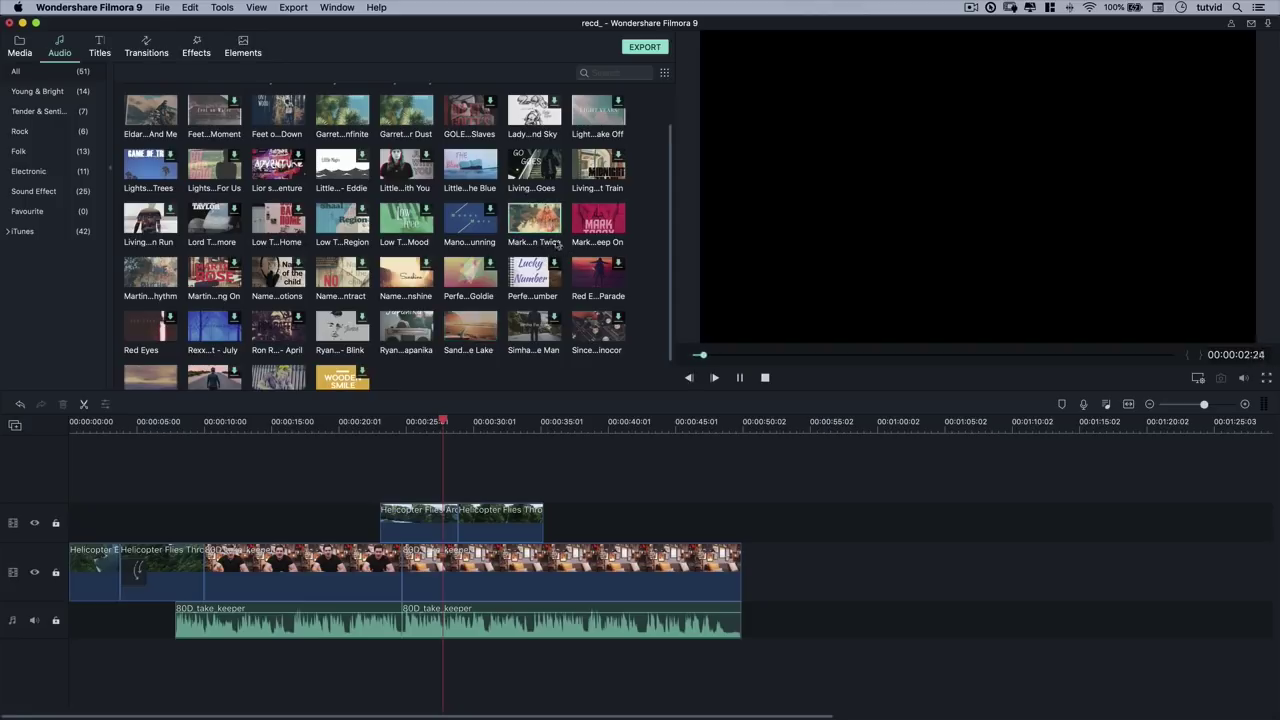
key(space)
scroll(491, 197, up, 1)
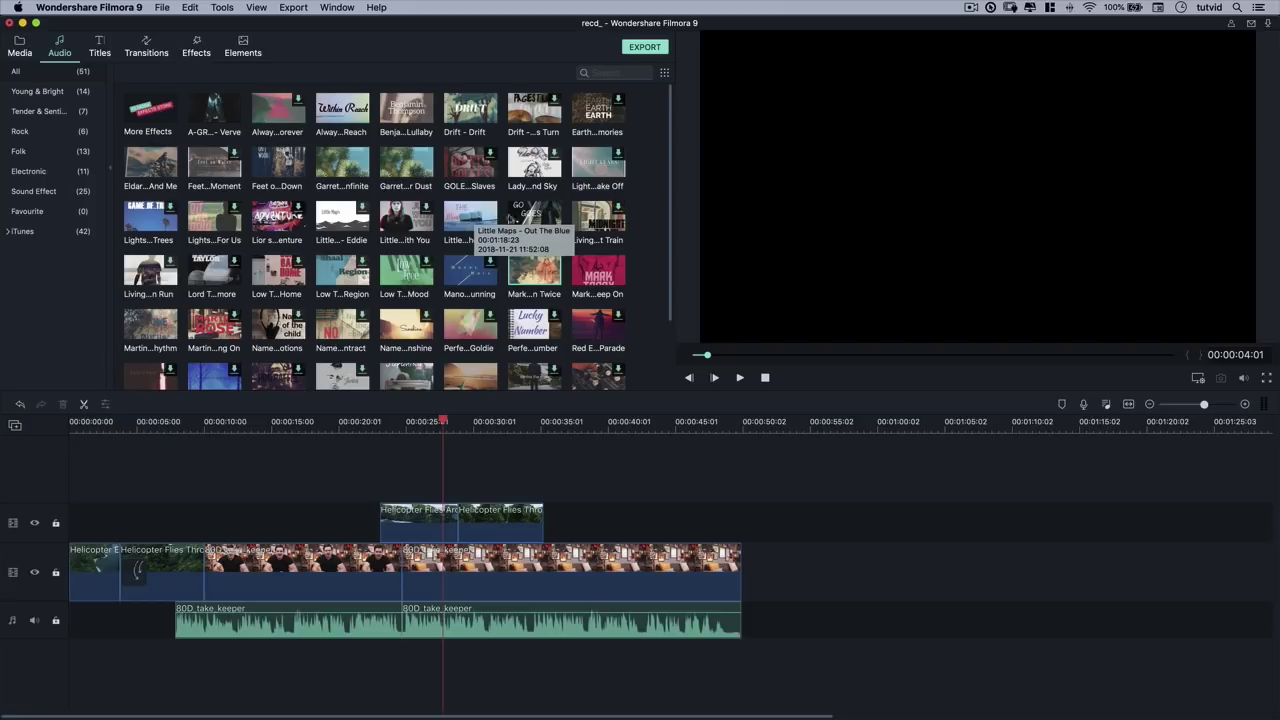
Preview the Little Maps - Out The Blue track, place it at the start of a new audio track, and trim its end to match the footage.
click(464, 216)
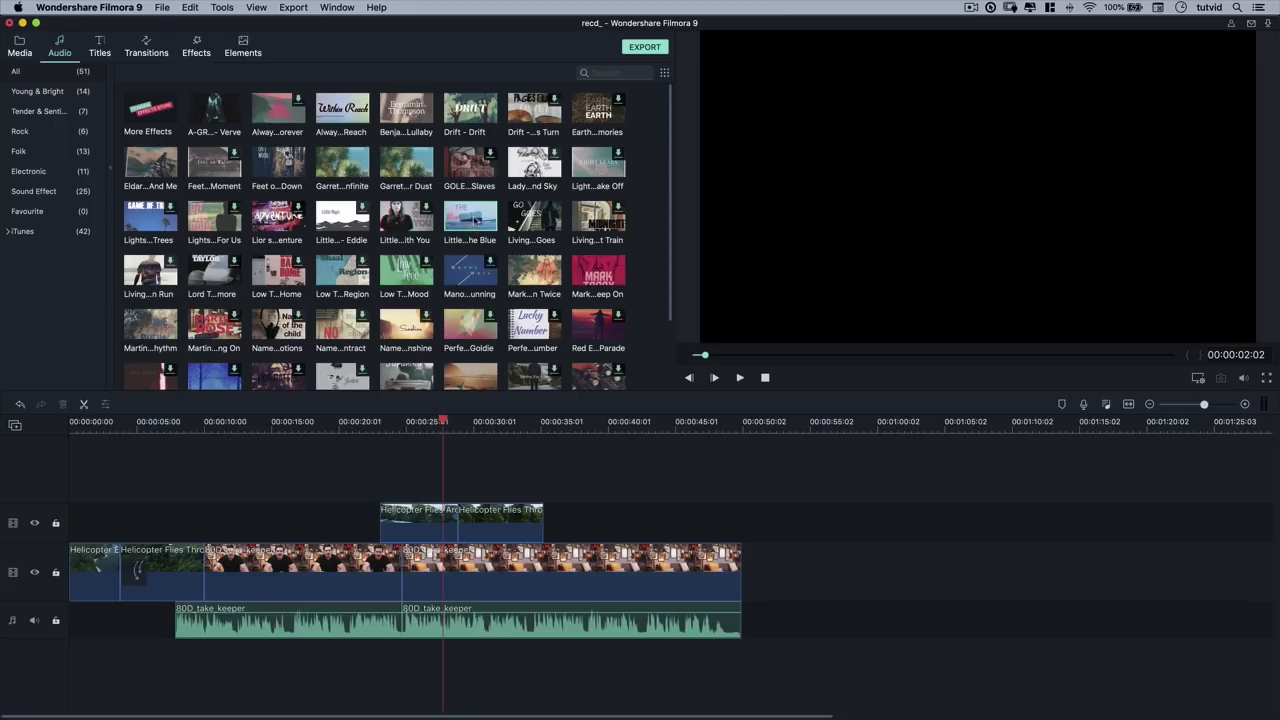
click(799, 356)
click(880, 357)
drag(476, 218, 74, 652)
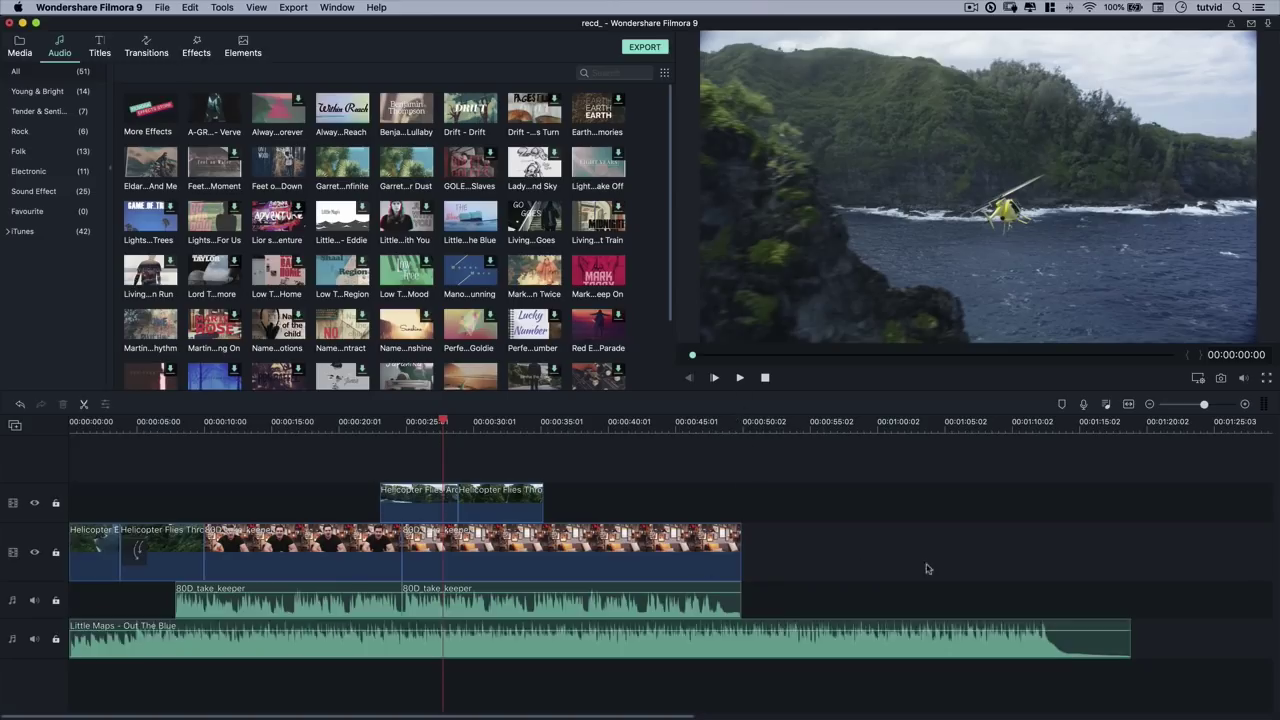
drag(1132, 643, 741, 643)
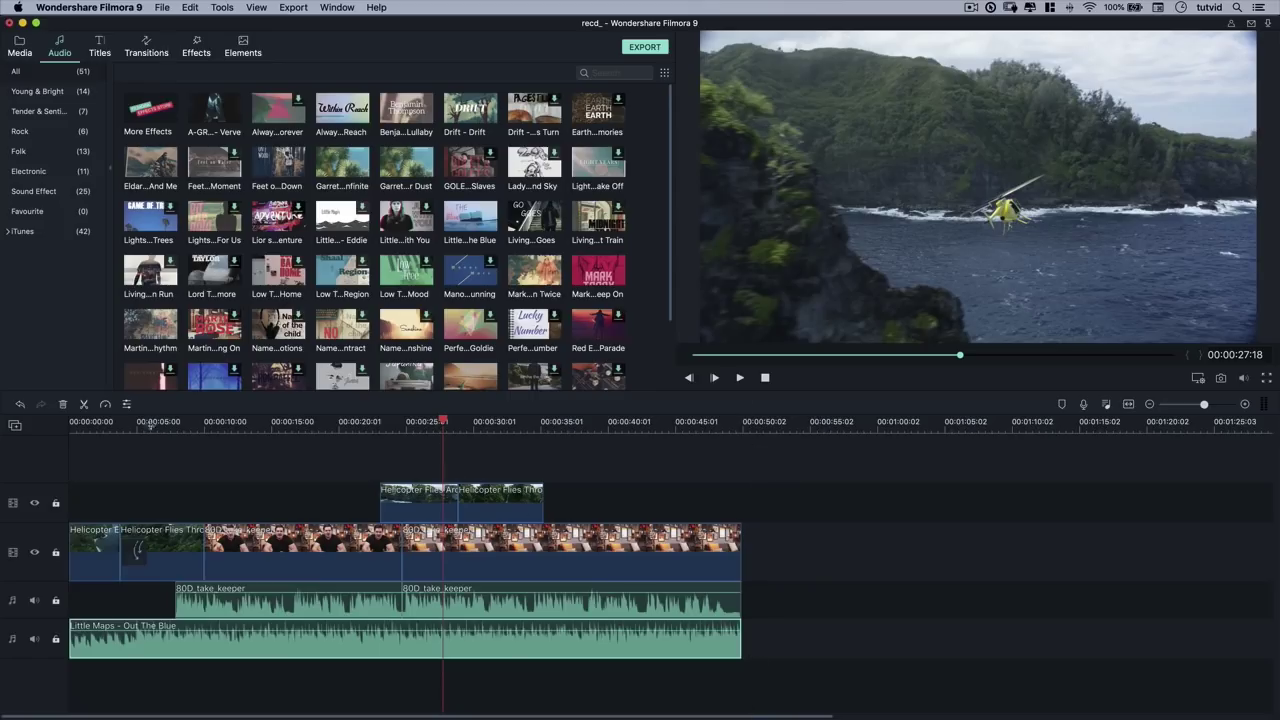
Mute the 80D_take_keeper audio track and play the opening with the music to find its beat change.
drag(412, 422, 158, 436)
key(Home)
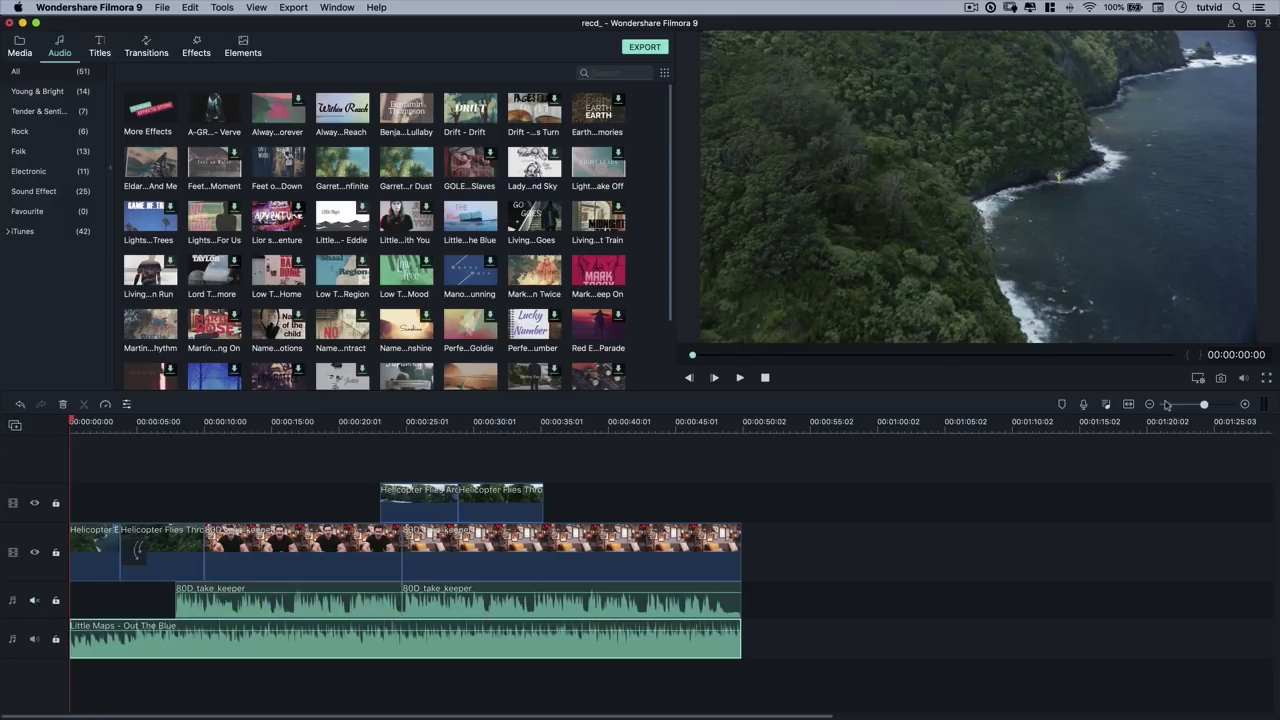
key(space)
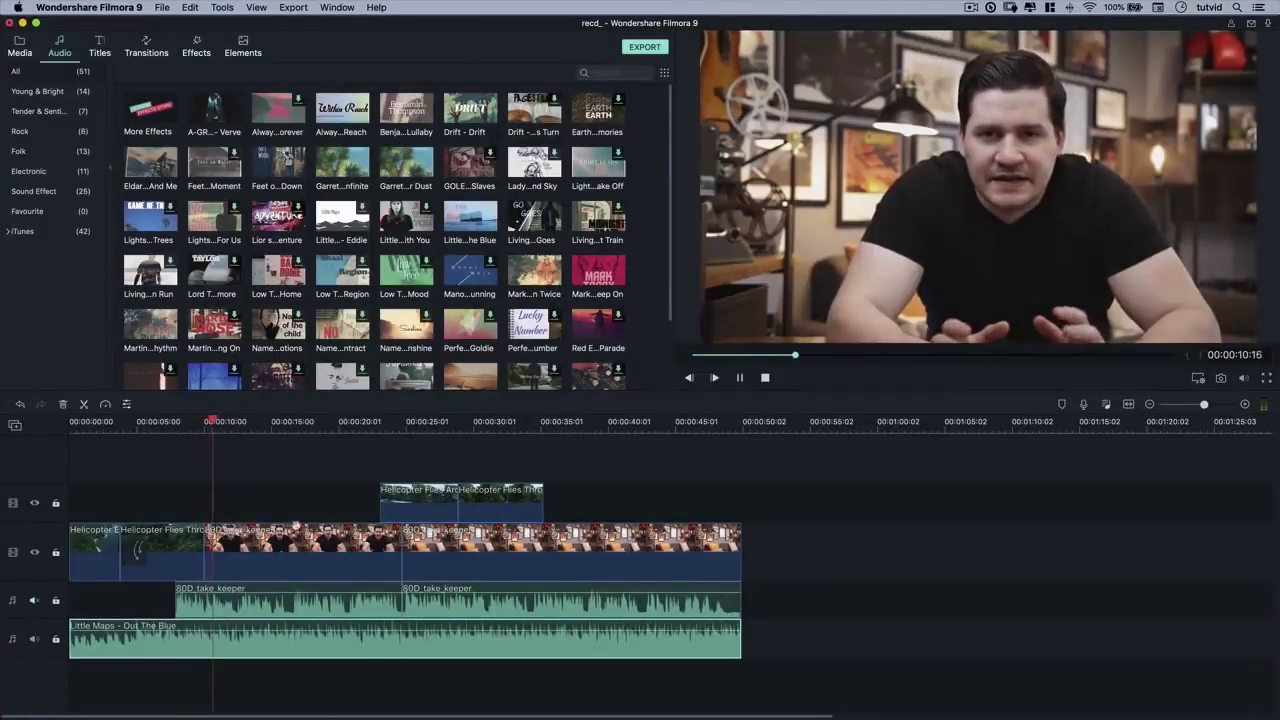
key(space)
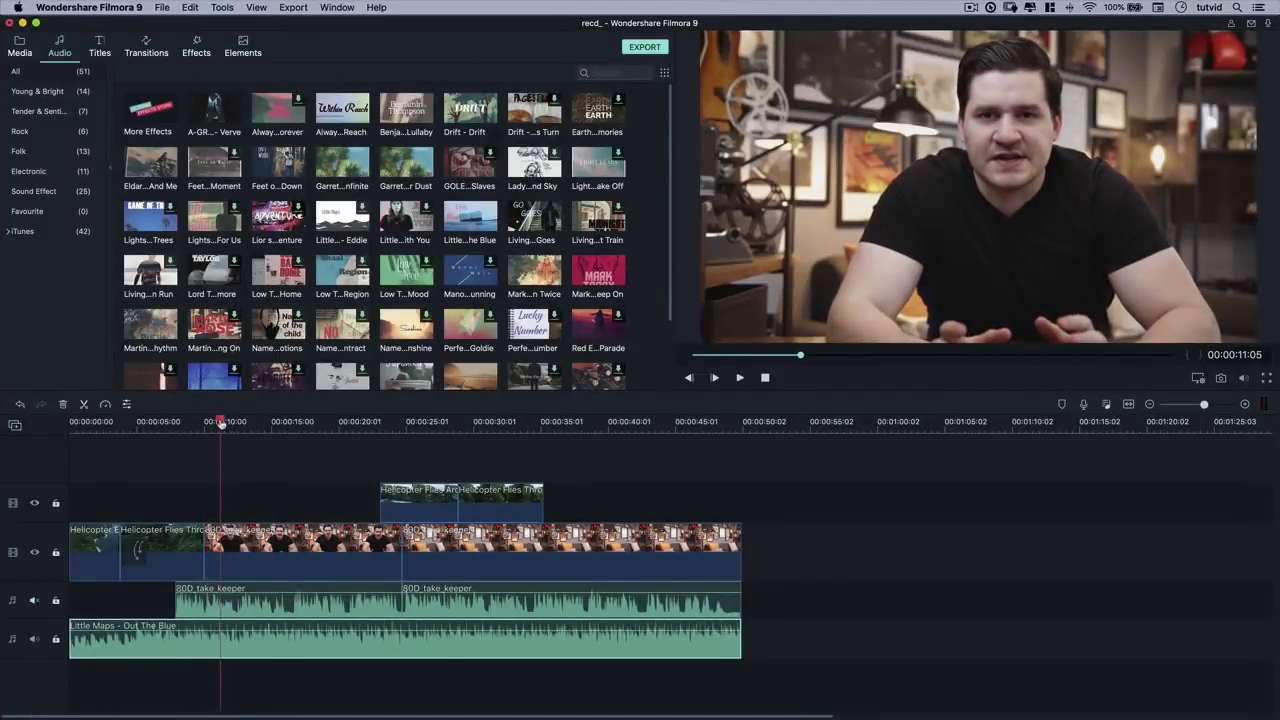
drag(212, 424, 111, 444)
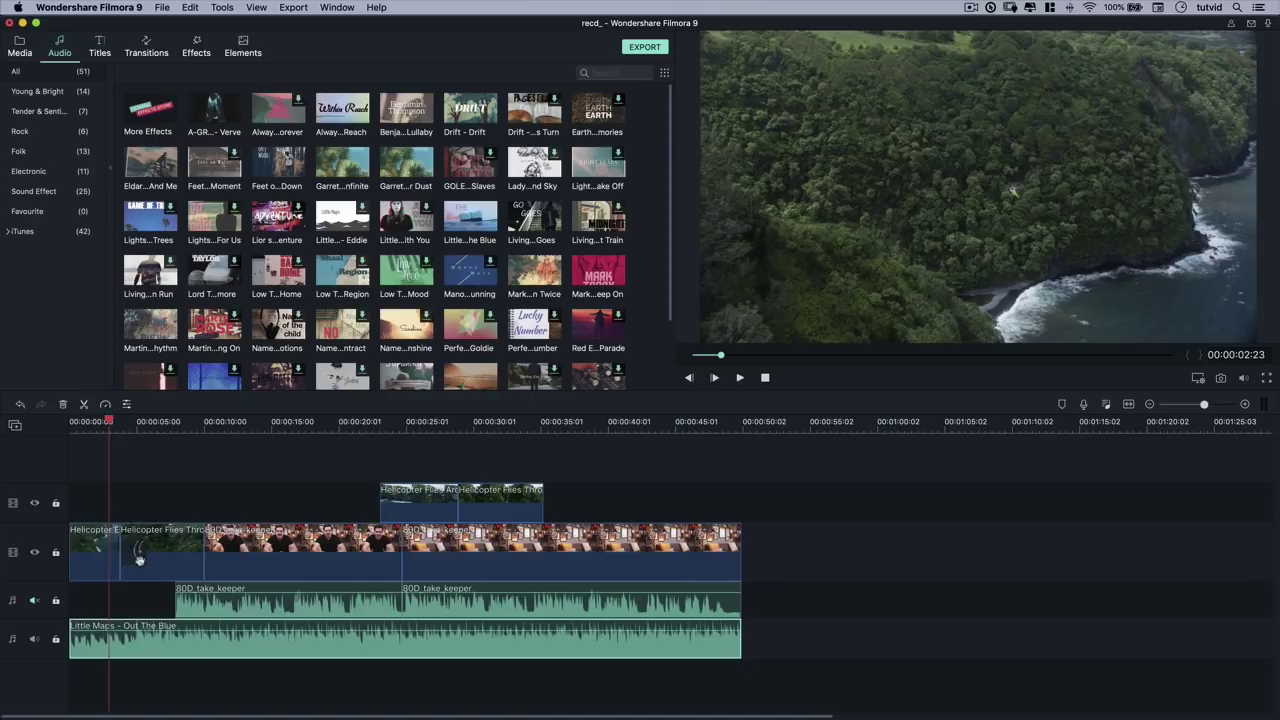
key(space)
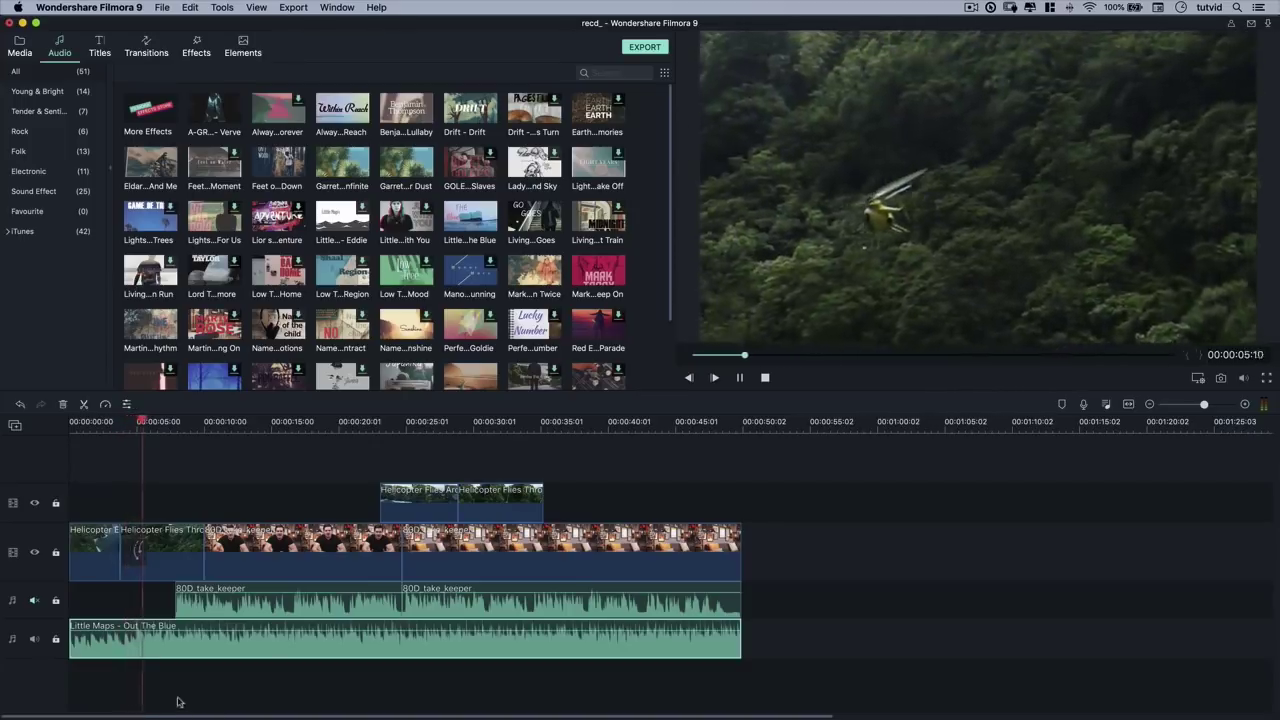
key(space)
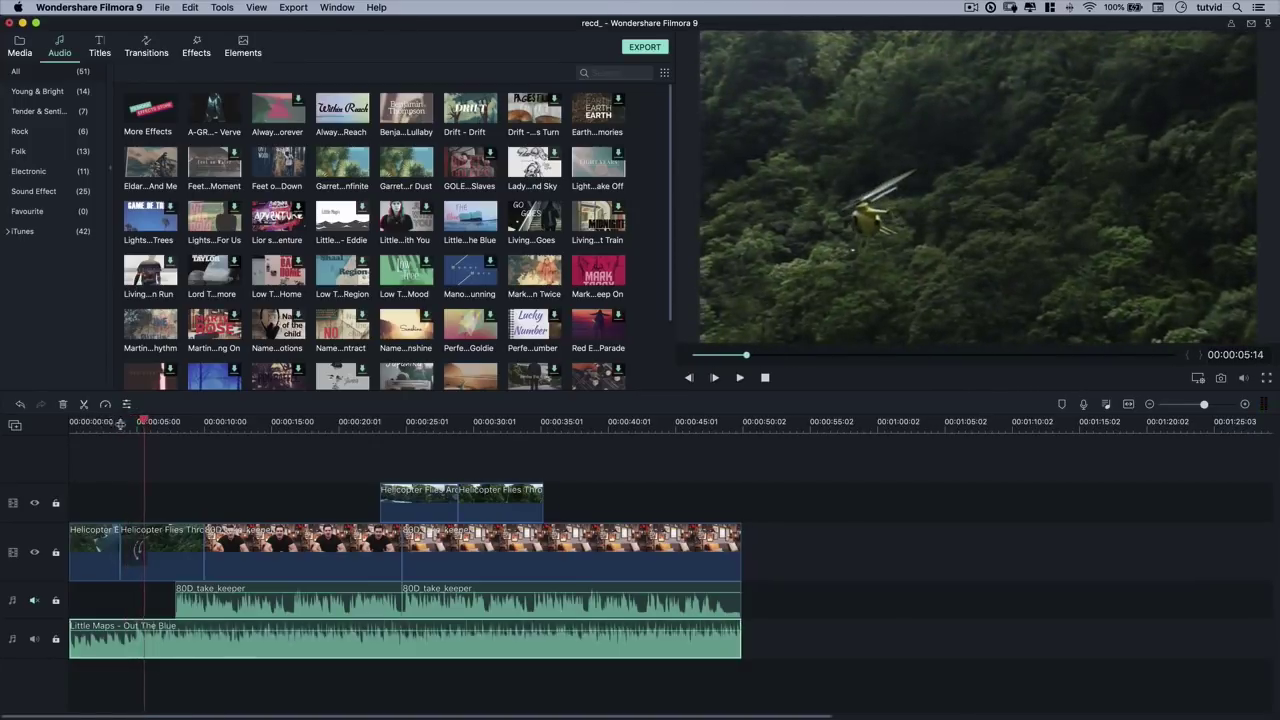
Delete the transition between the first two helicopter clips and shift their cut to the music's beat change at 00:00:04:23.
key(super+equal)
scroll(300, 540, left, 5)
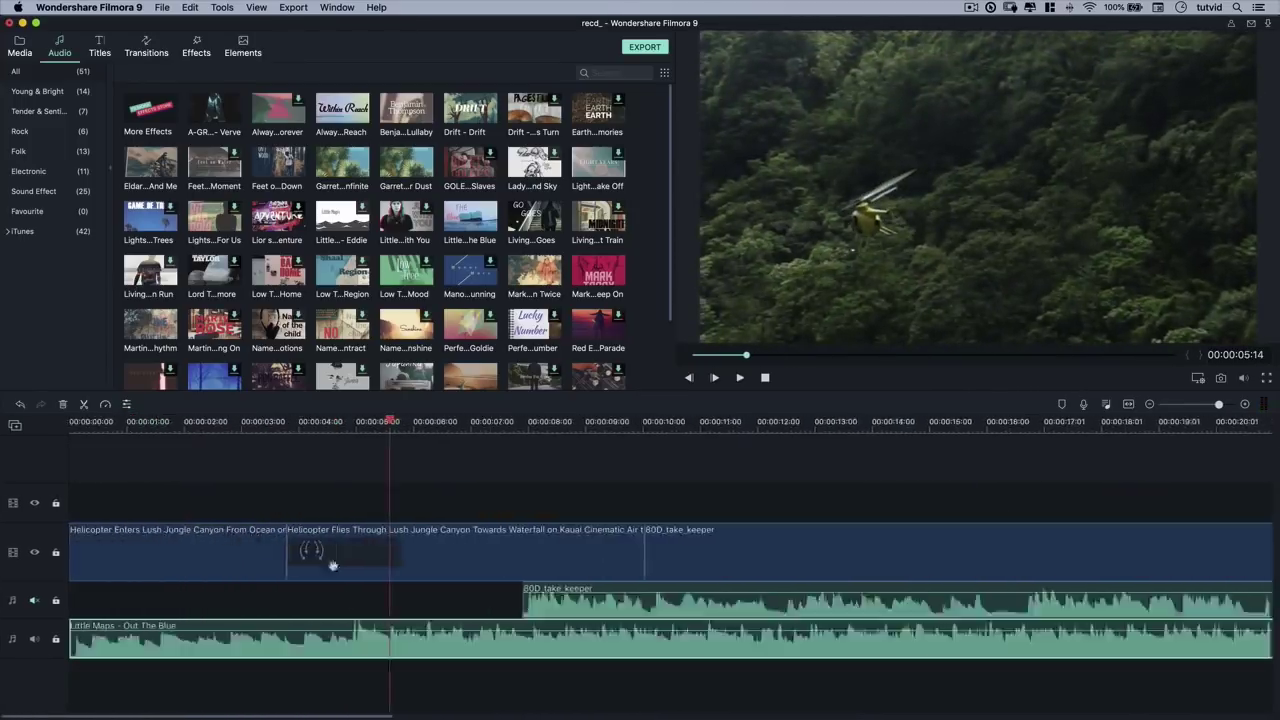
drag(389, 418, 354, 418)
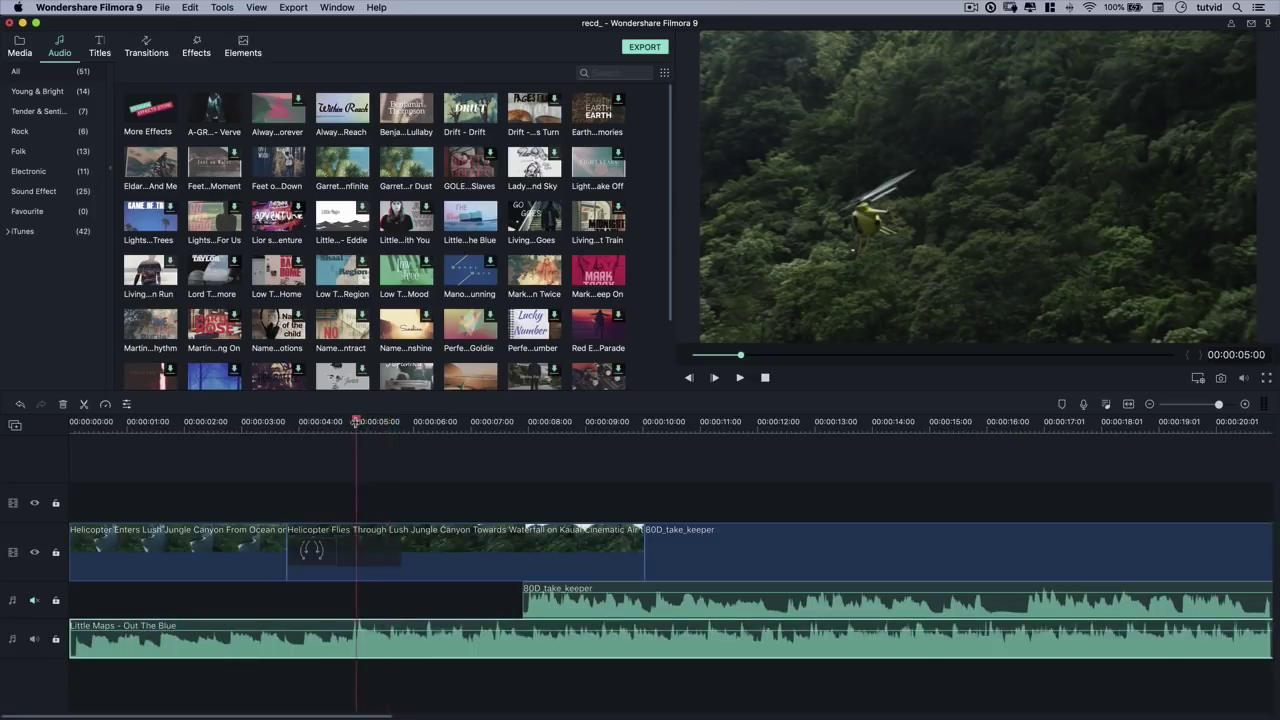
click(357, 632)
click(366, 632)
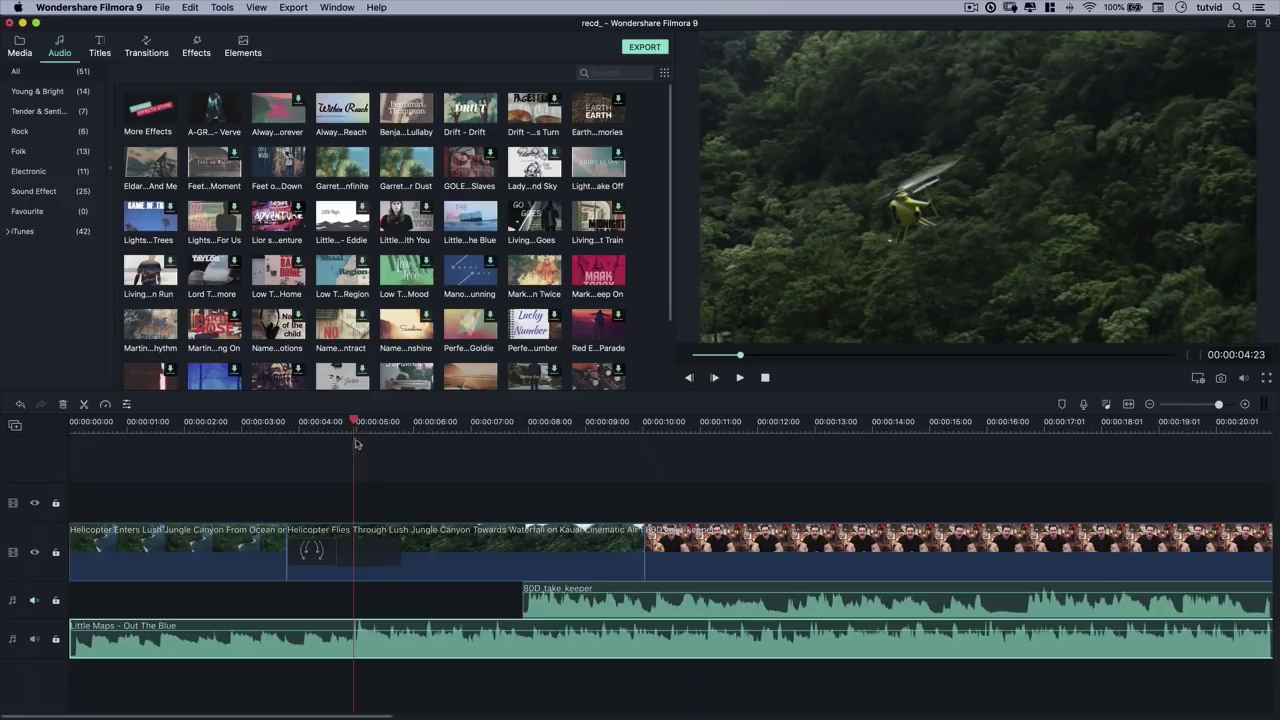
click(290, 545)
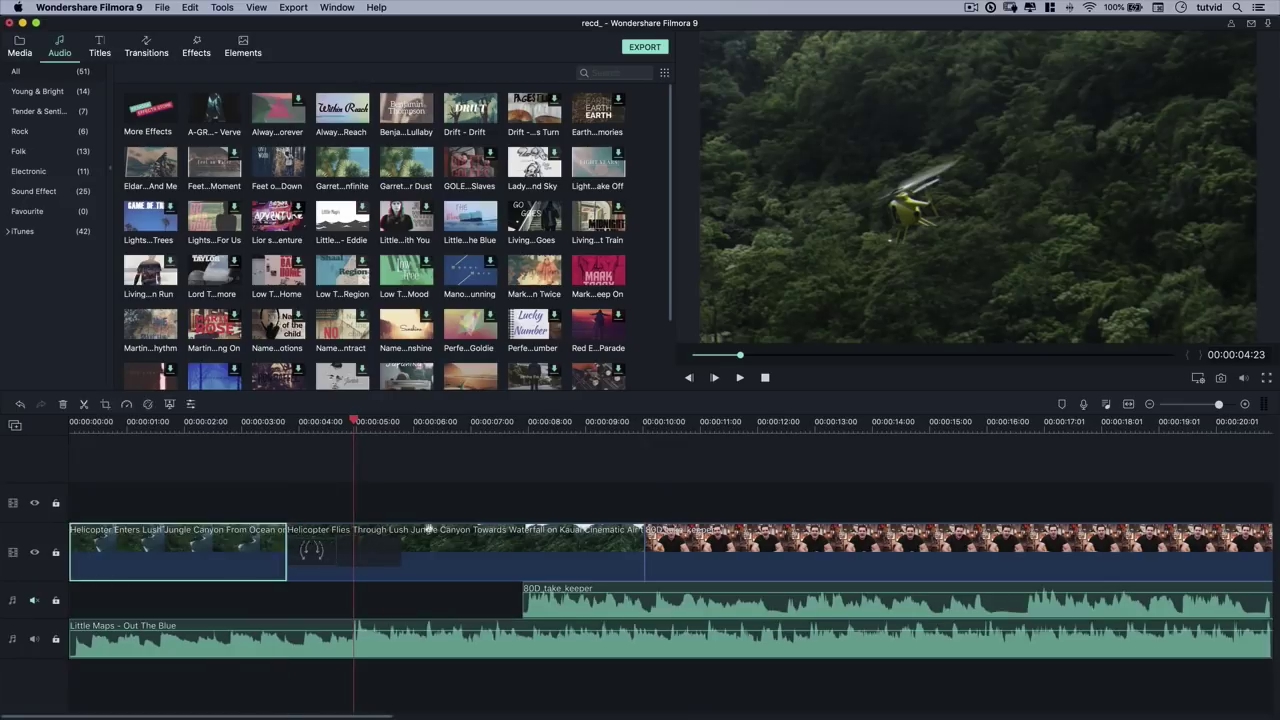
click(311, 550)
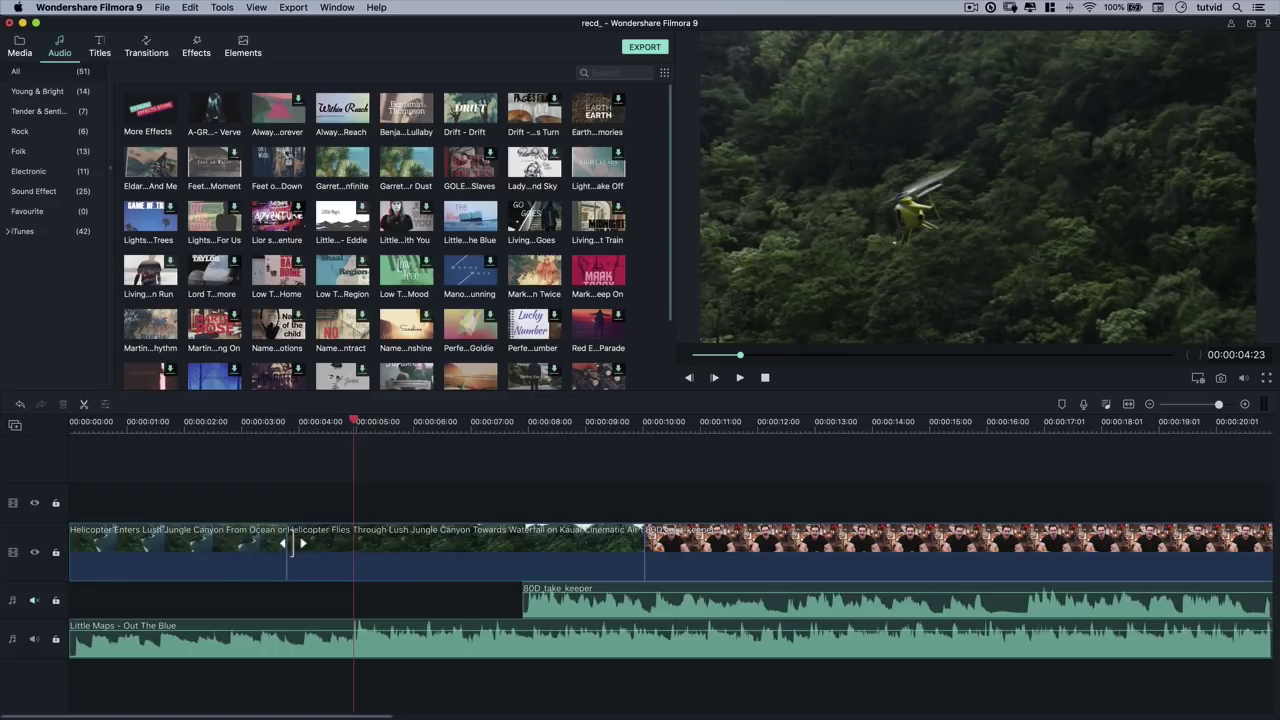
click(299, 545)
drag(299, 545, 353, 545)
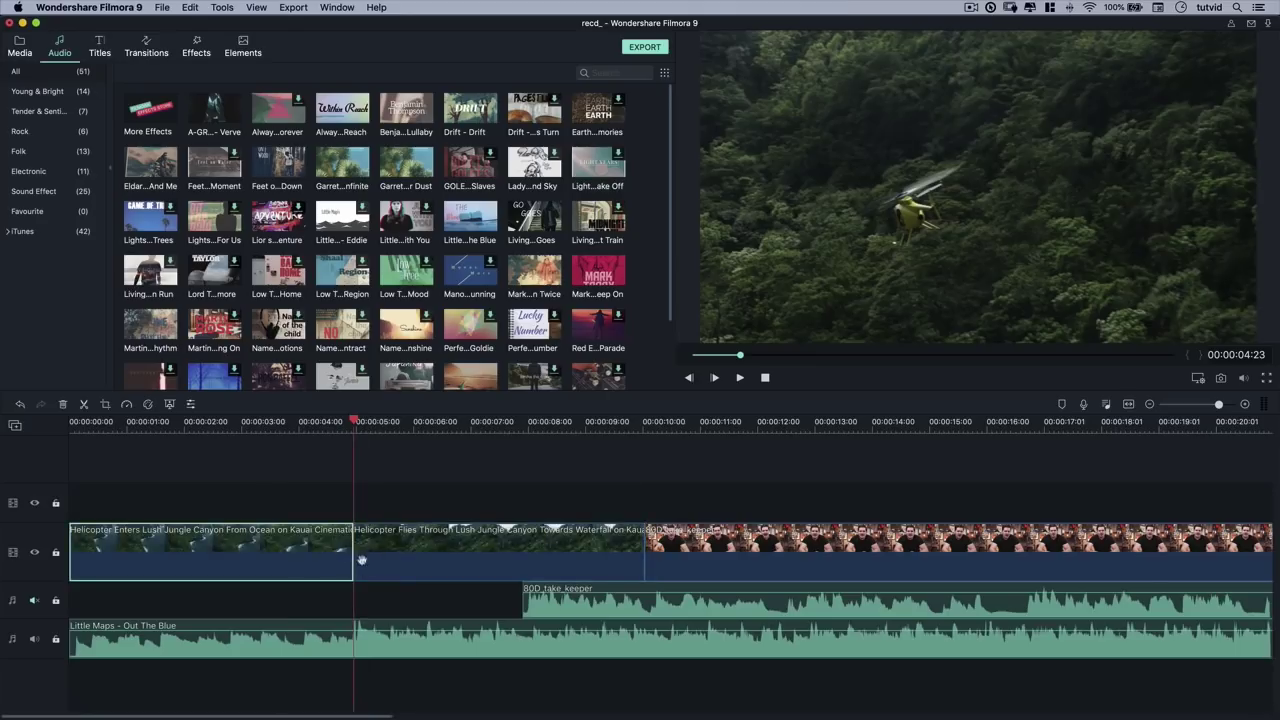
Add the Fisheye Roll 1 transition at the start of the second helicopter clip, using Postfix mode and a 00:00:02:00 duration.
click(145, 45)
scroll(379, 281, down, 5)
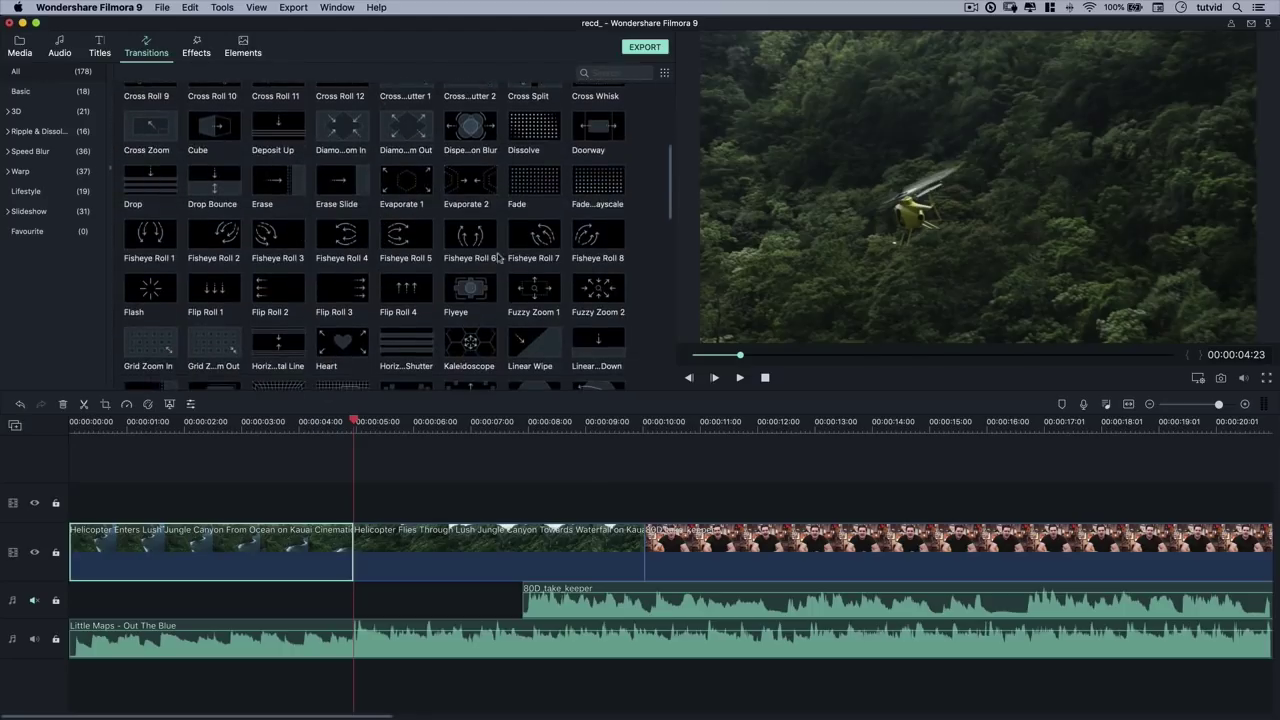
drag(128, 226, 410, 560)
double_click(388, 550)
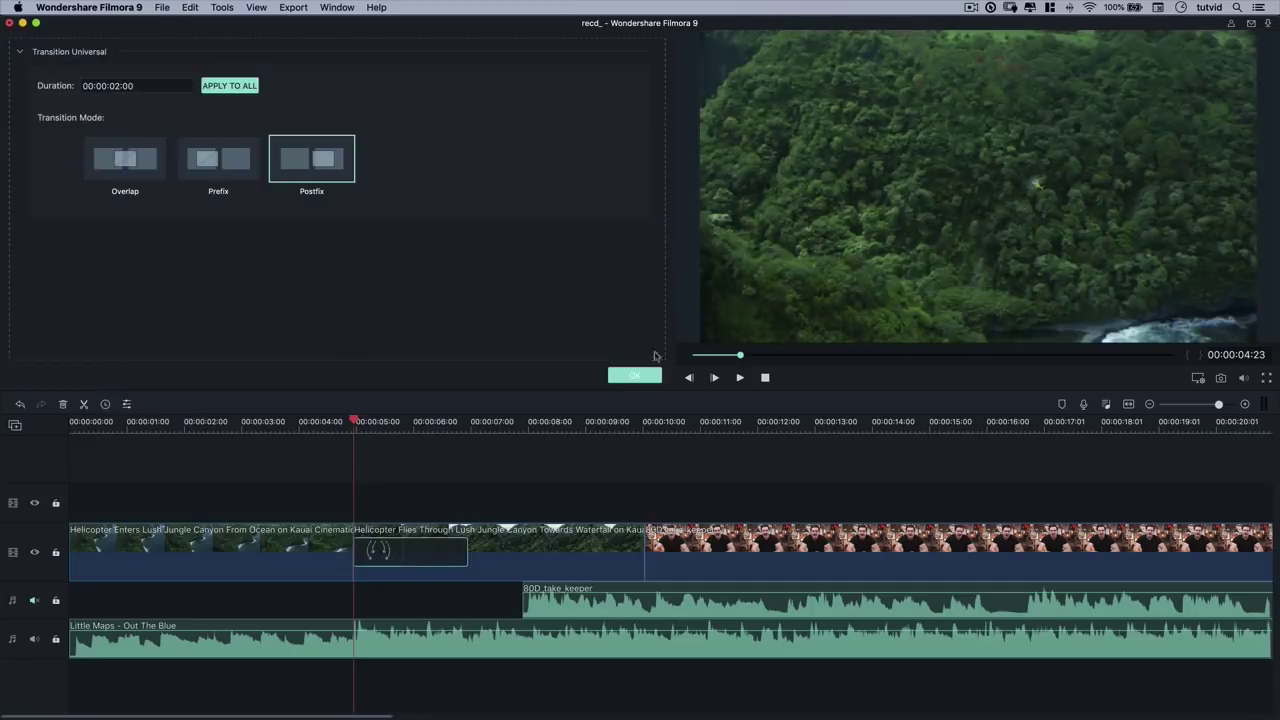
click(634, 377)
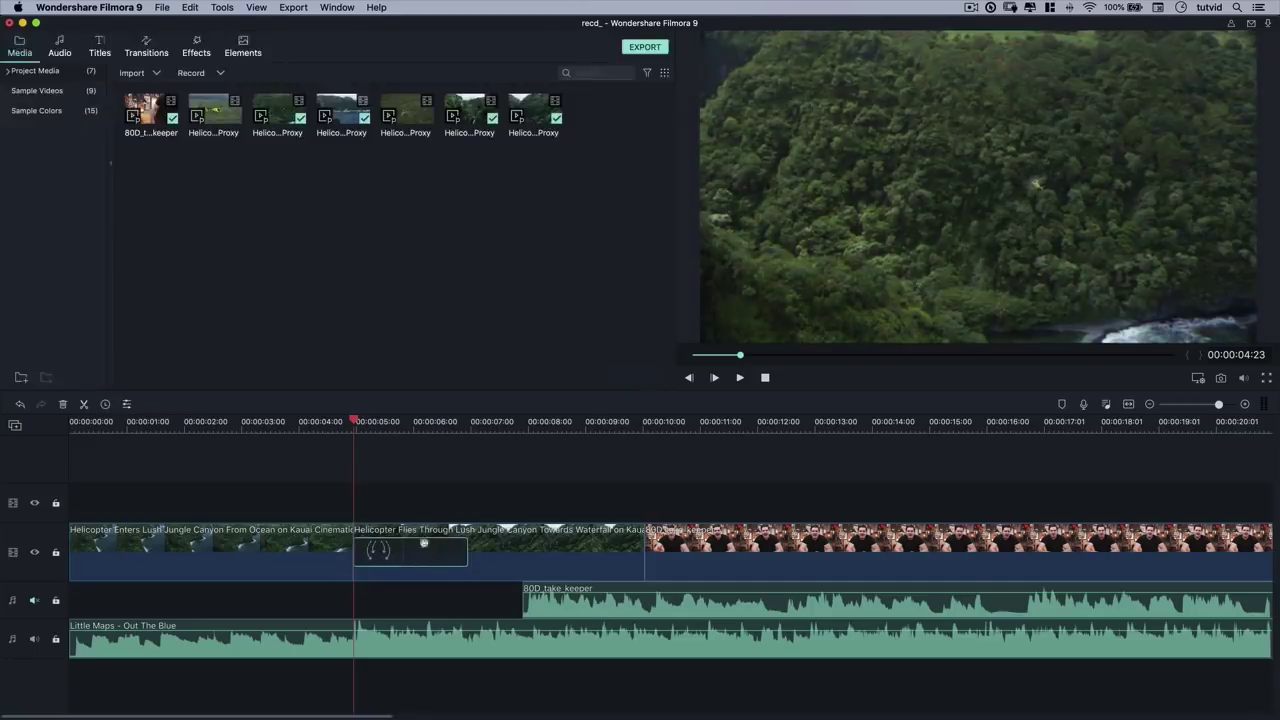
Play the new transition and the cut into the talking-head footage, and unmute the 80D_take_keeper audio track.
drag(355, 422, 241, 452)
key(space)
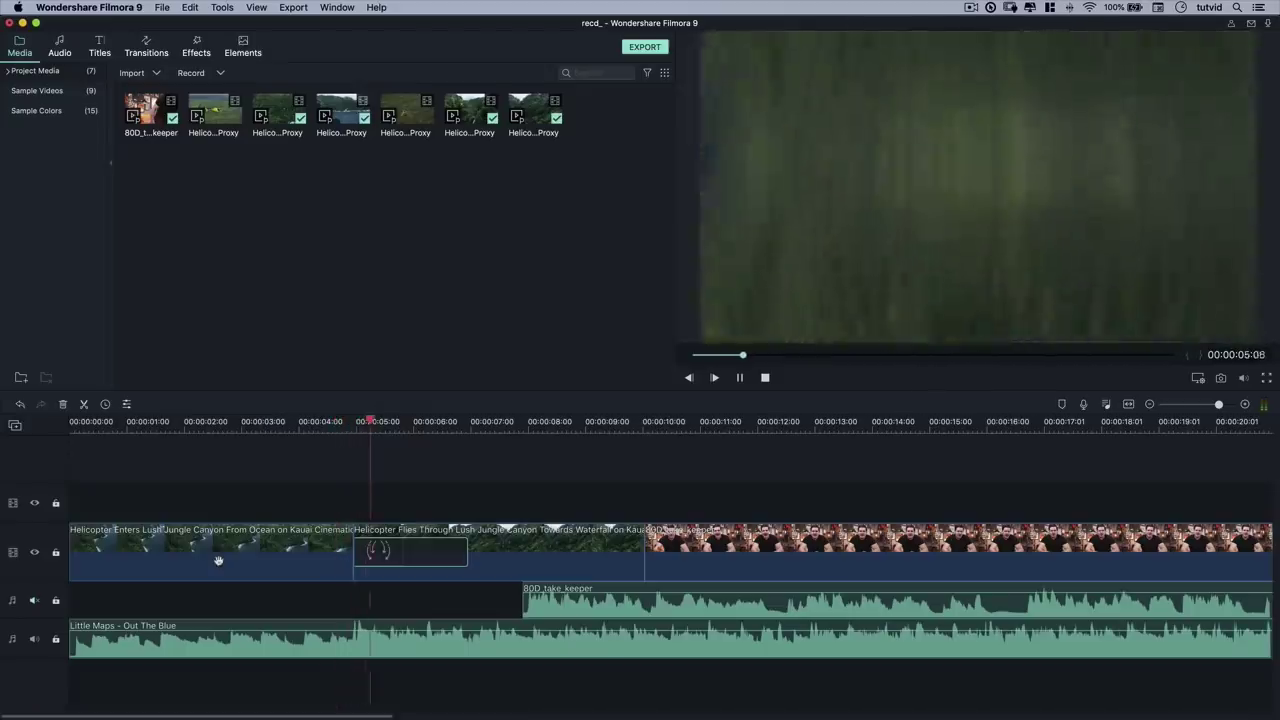
key(space)
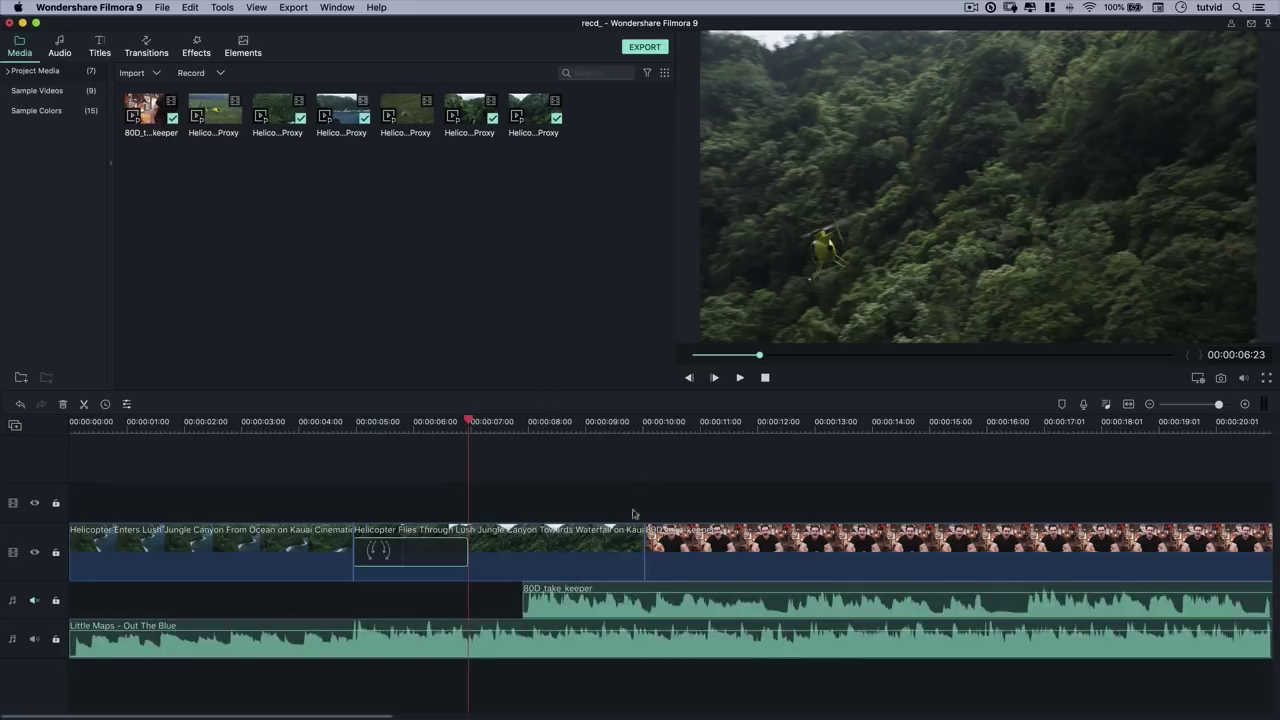
key(space)
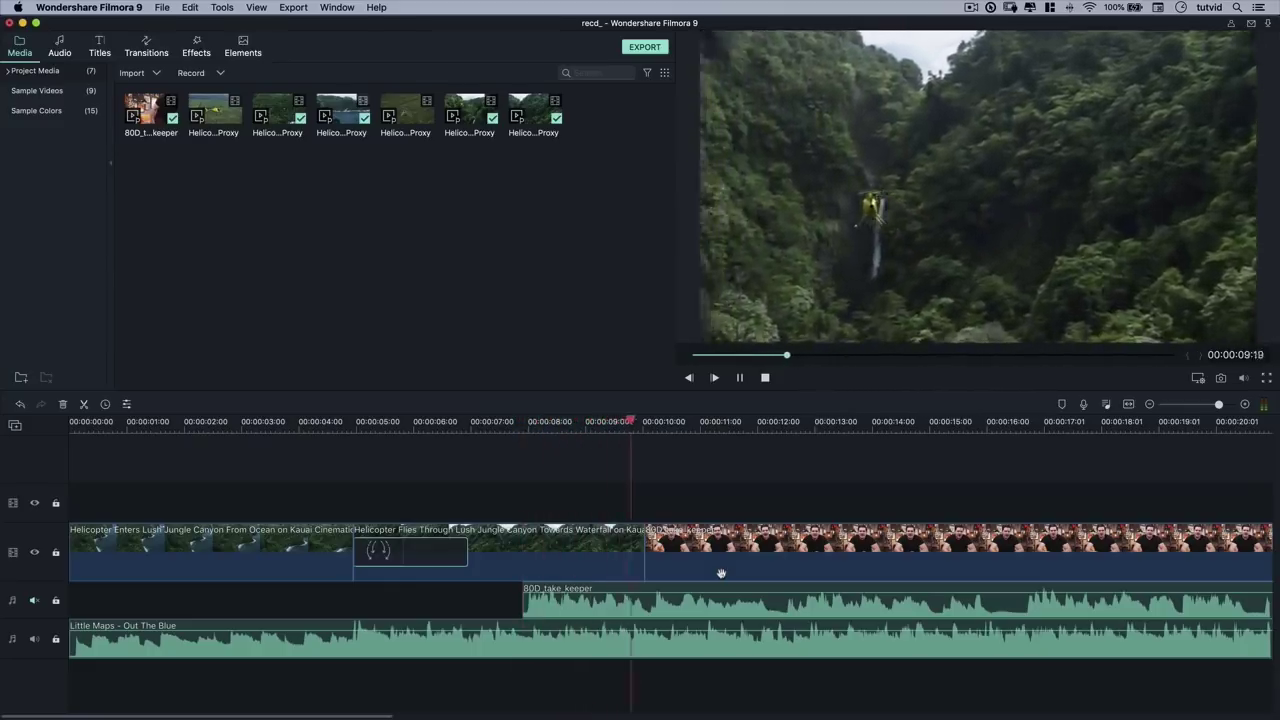
key(space)
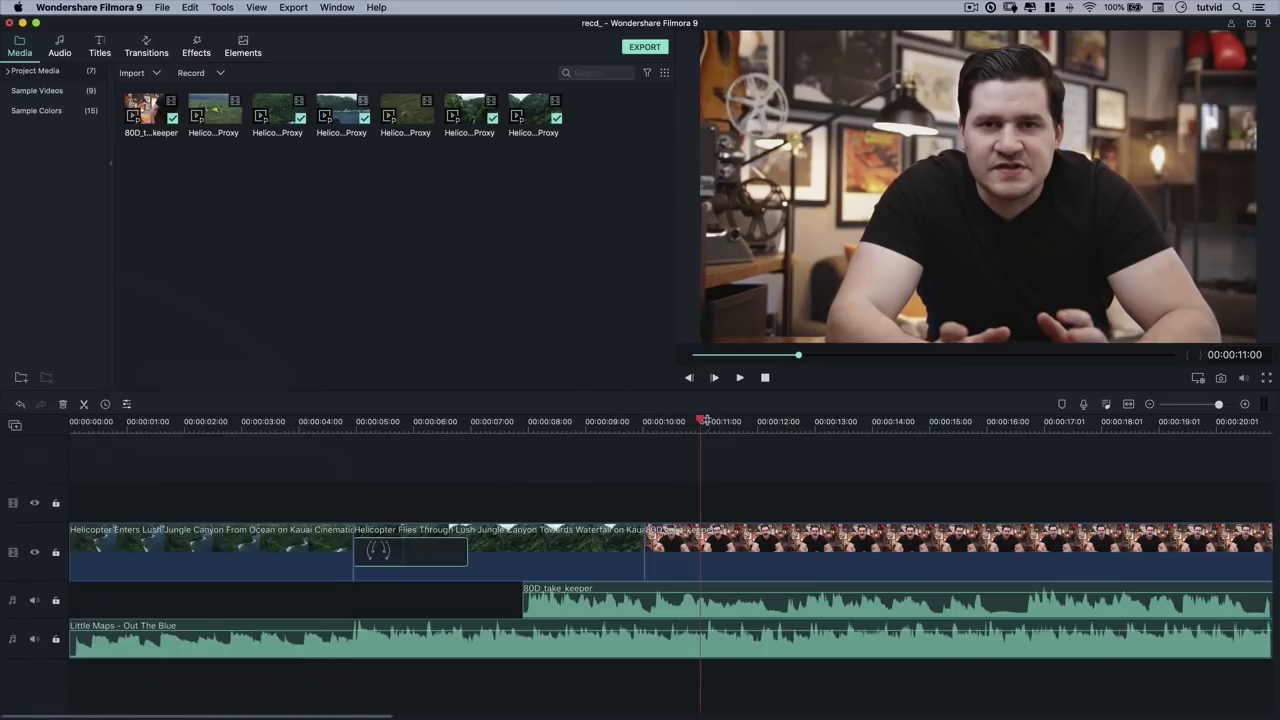
drag(703, 423, 457, 425)
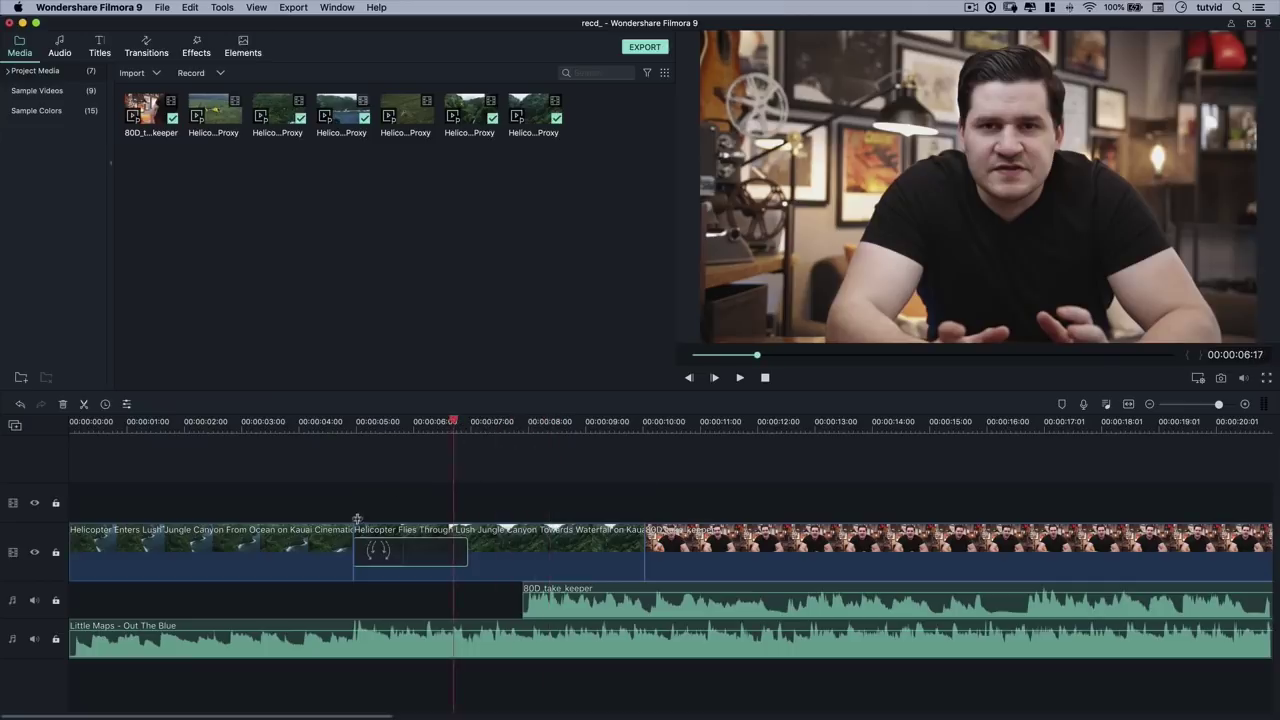
key(space)
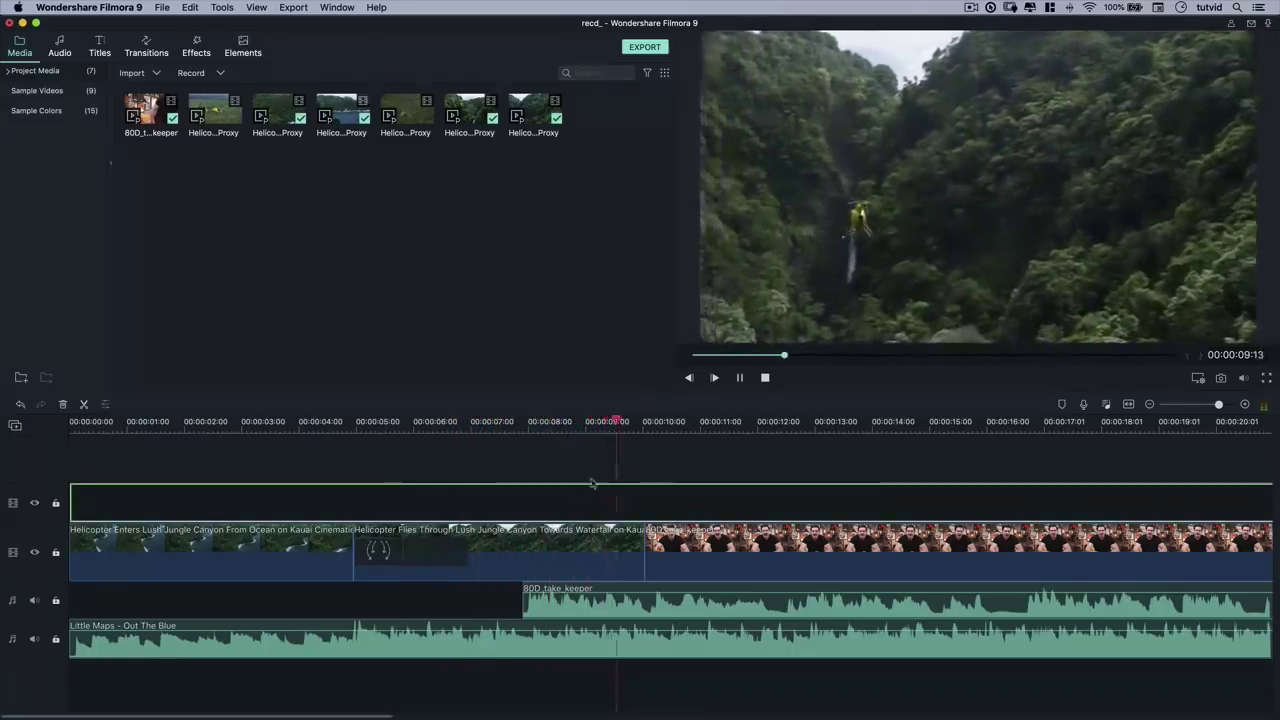
key(space)
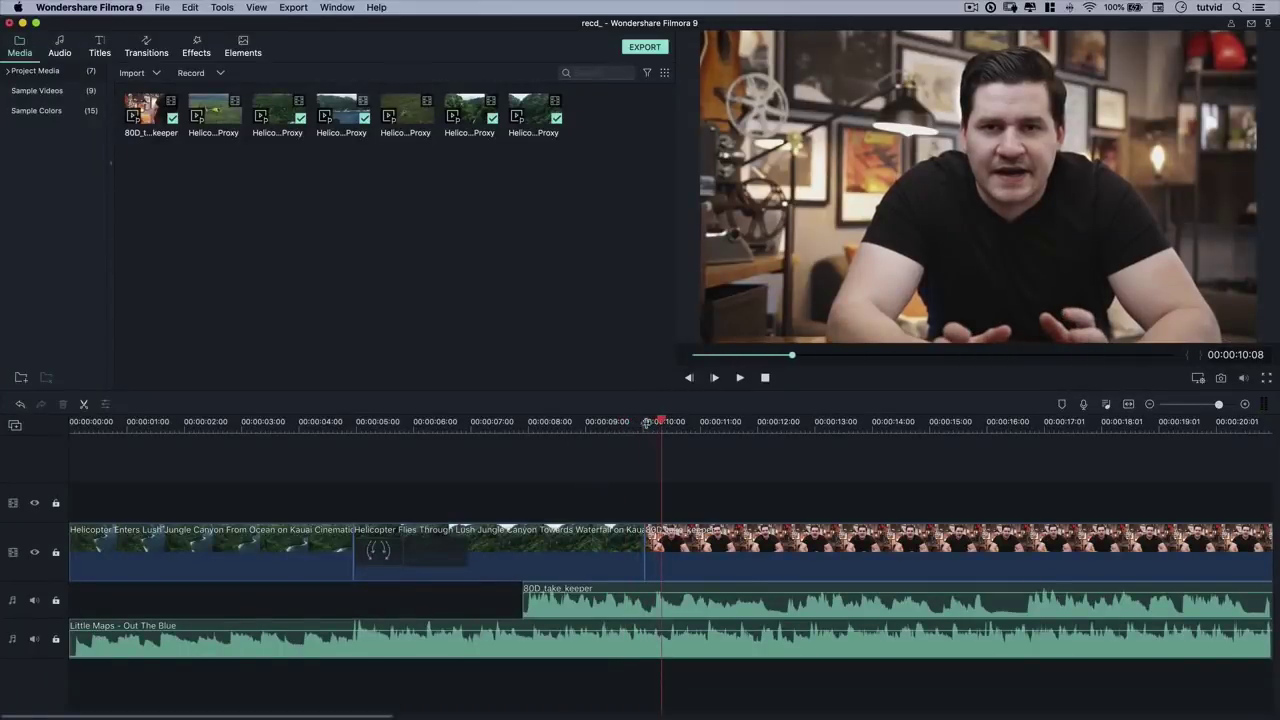
Extend the start of the first 80D_take_keeper audio clip to about 00:00:06:12 and fade it in until about 00:00:08:02.
drag(661, 421, 417, 471)
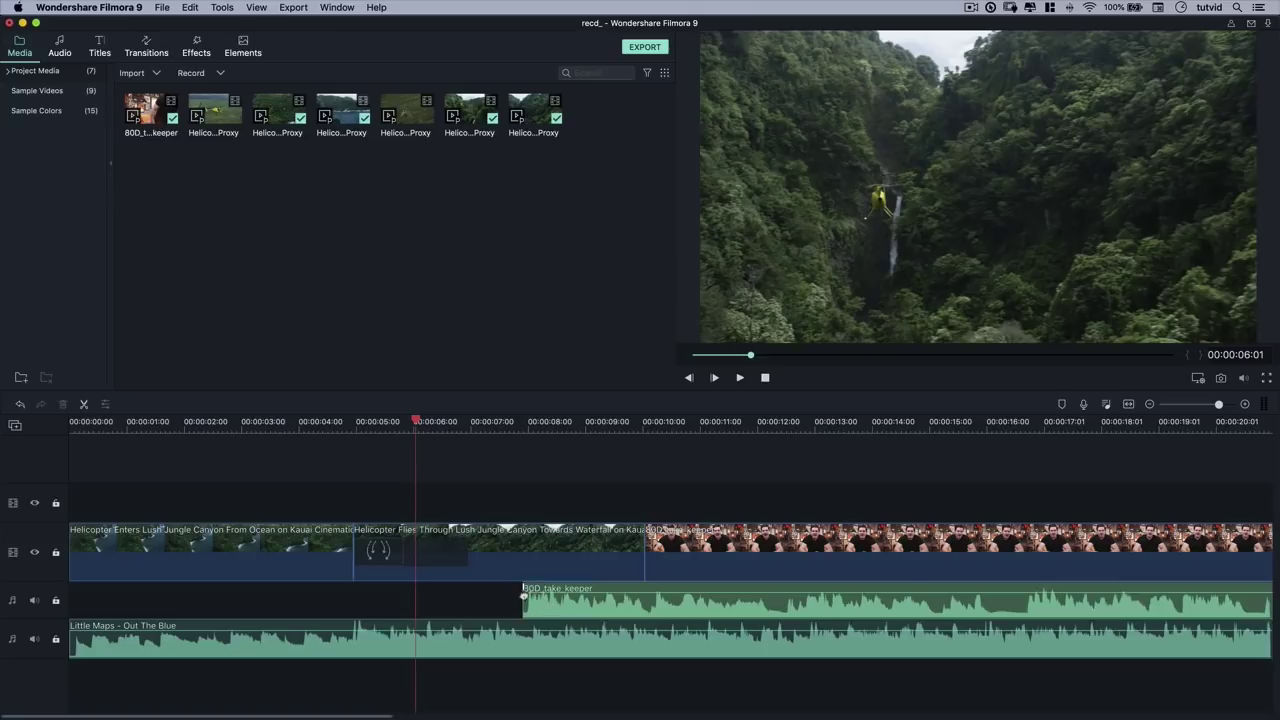
drag(528, 615, 443, 607)
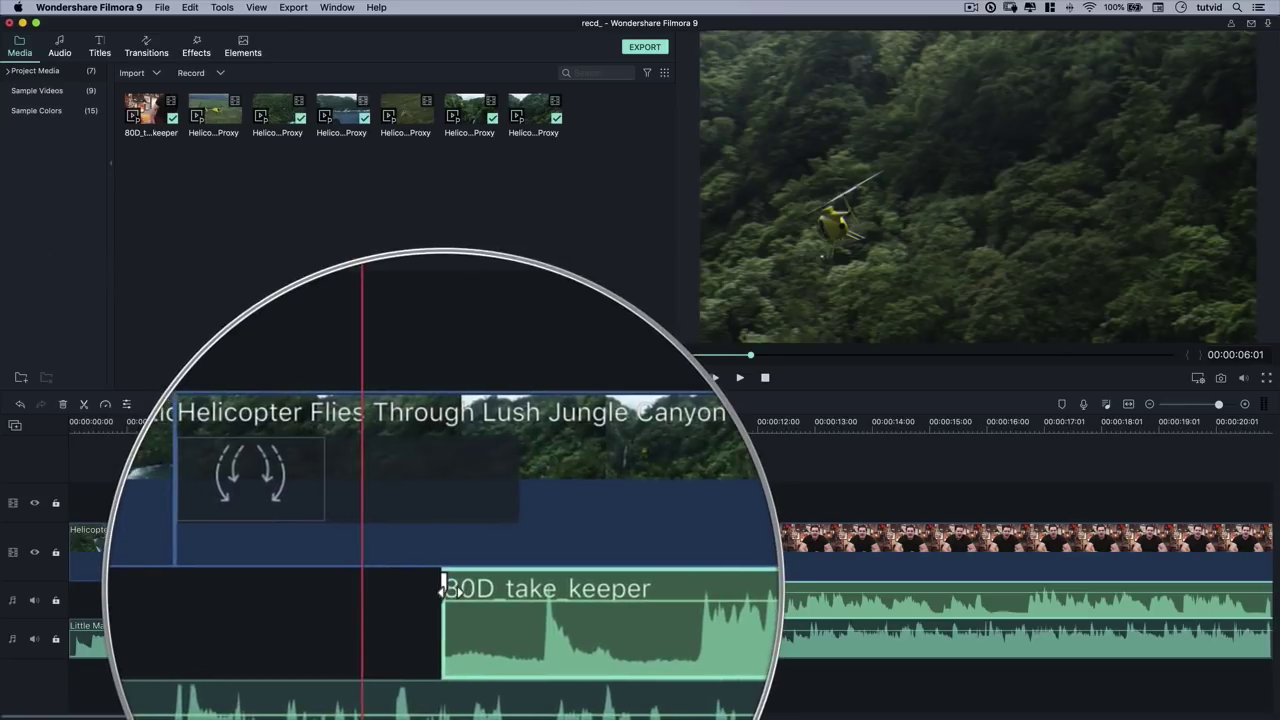
drag(443, 590, 533, 593)
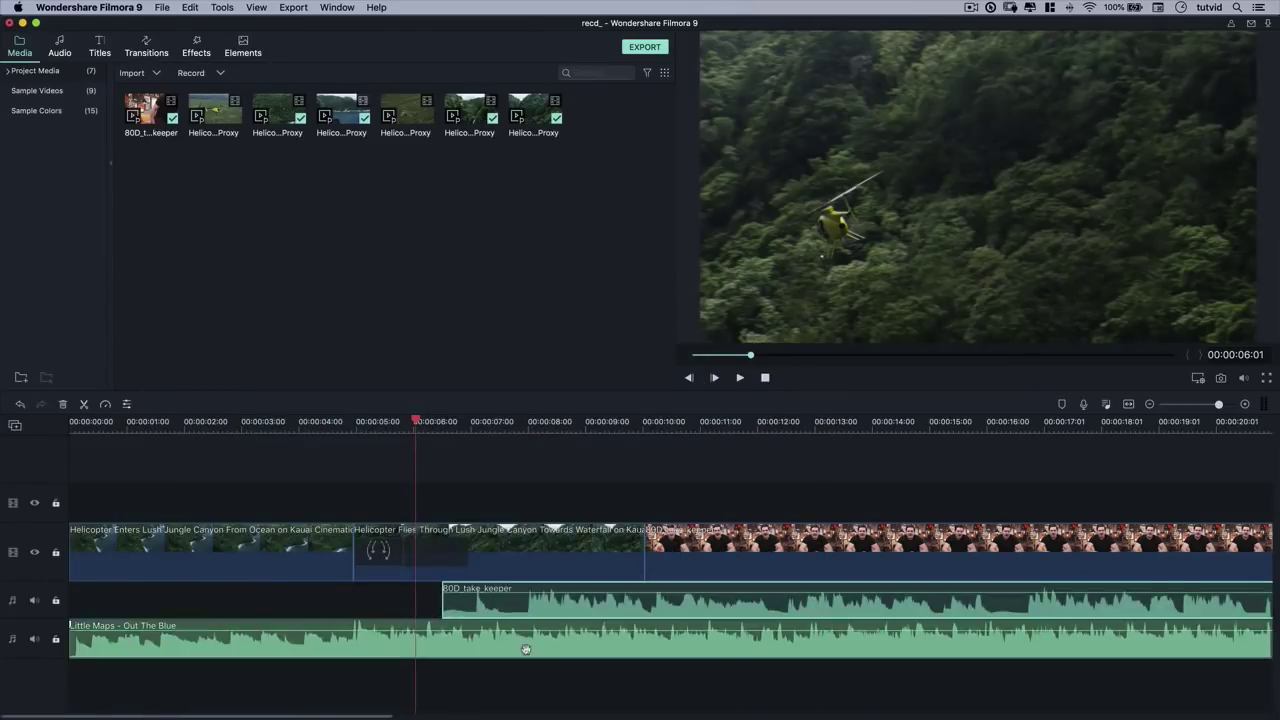
Keyframe the music volume from 0 dB at 00:00:06:03 down to -24 dB at 00:00:08:03, and play back the volume drop.
mouse_move(417, 421)
mouse_down()
mouse_move(437, 428)
mouse_move(425, 432)
mouse_up()
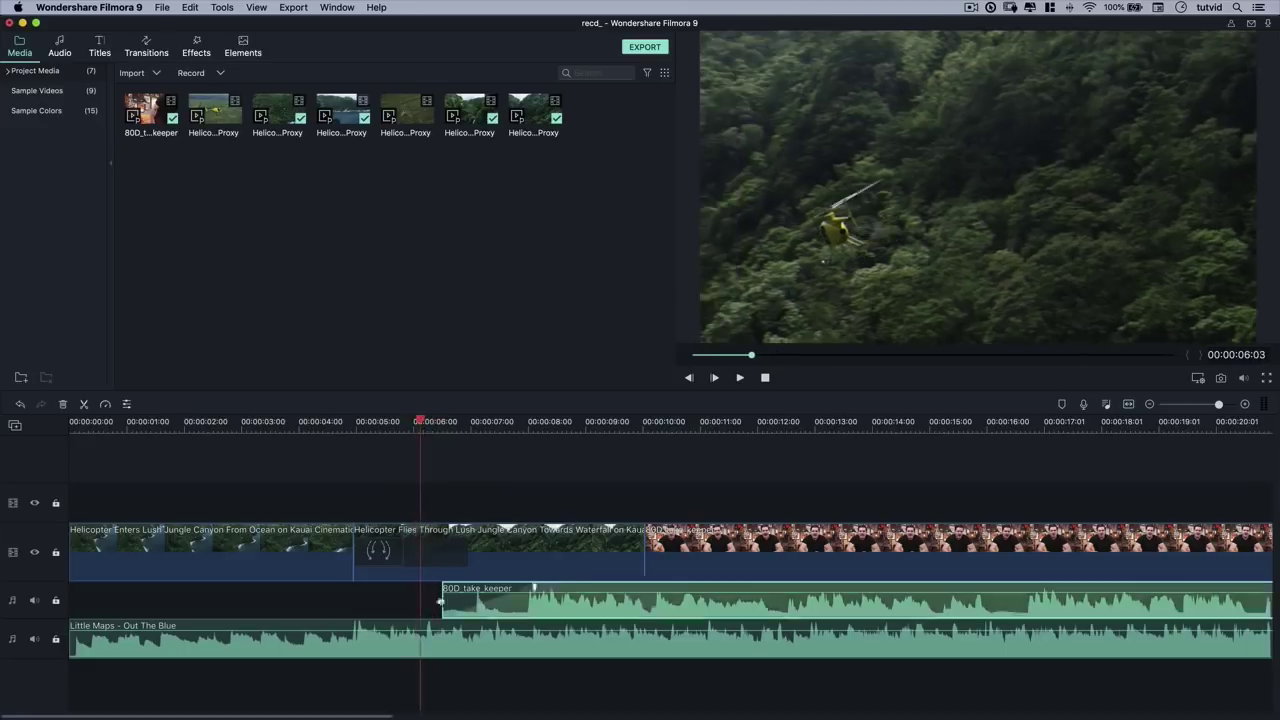
click(435, 640)
double_click(434, 638)
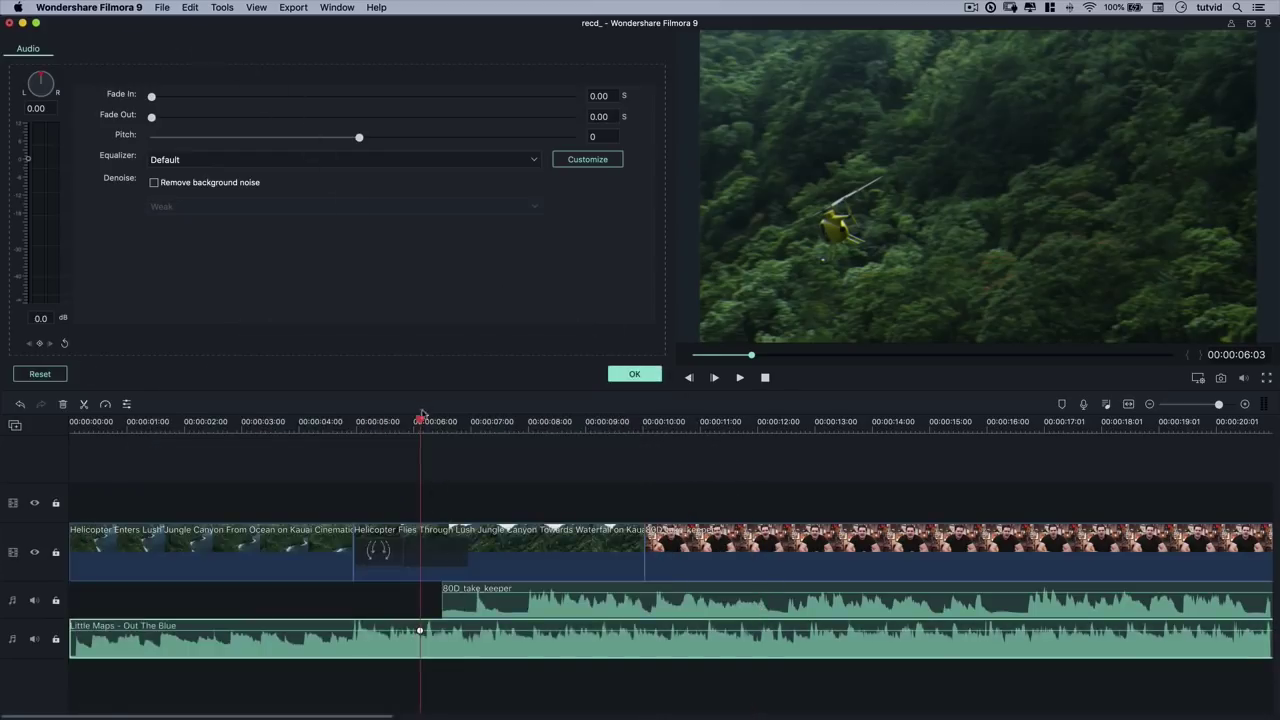
drag(421, 455, 537, 455)
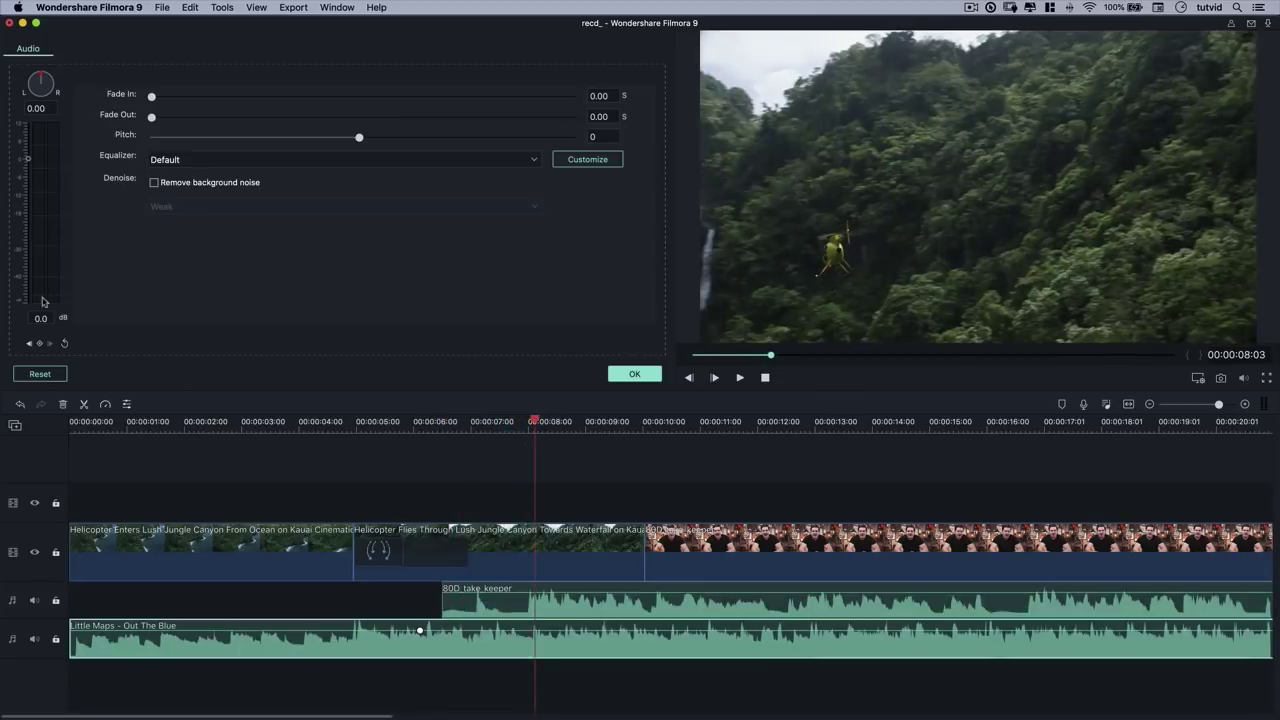
click(52, 322)
text(-24)
key(Return)
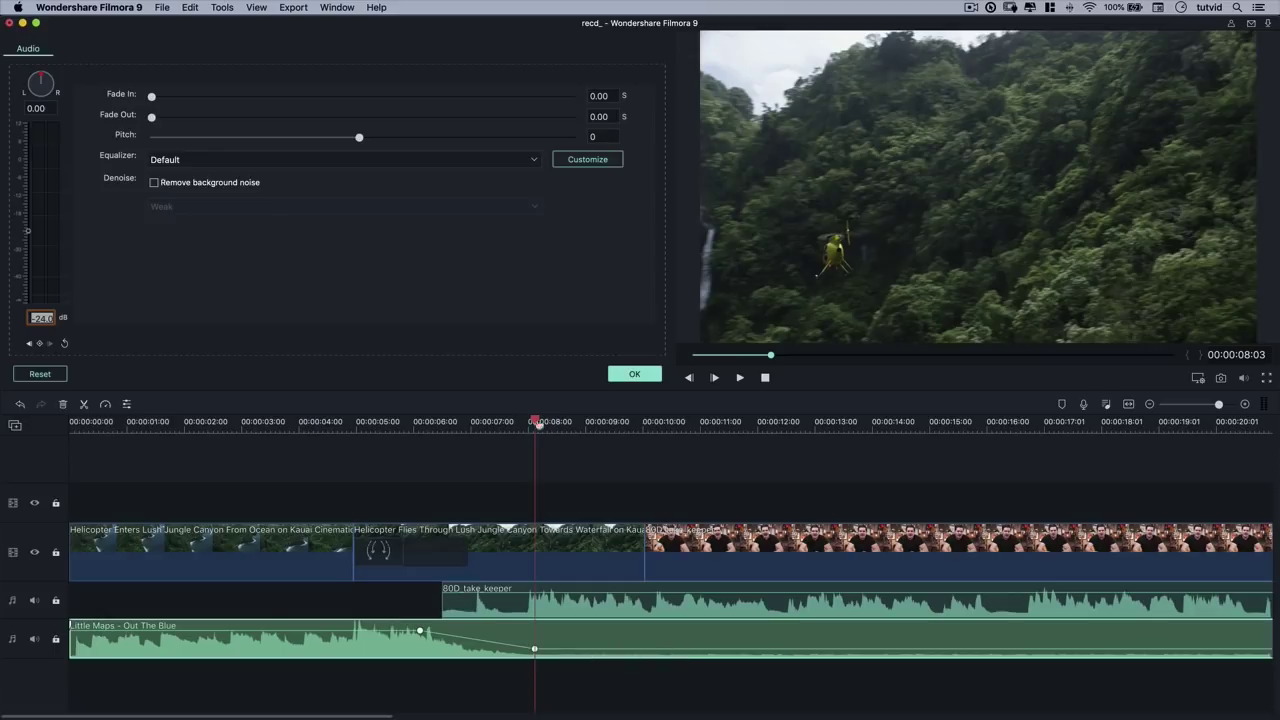
click(634, 374)
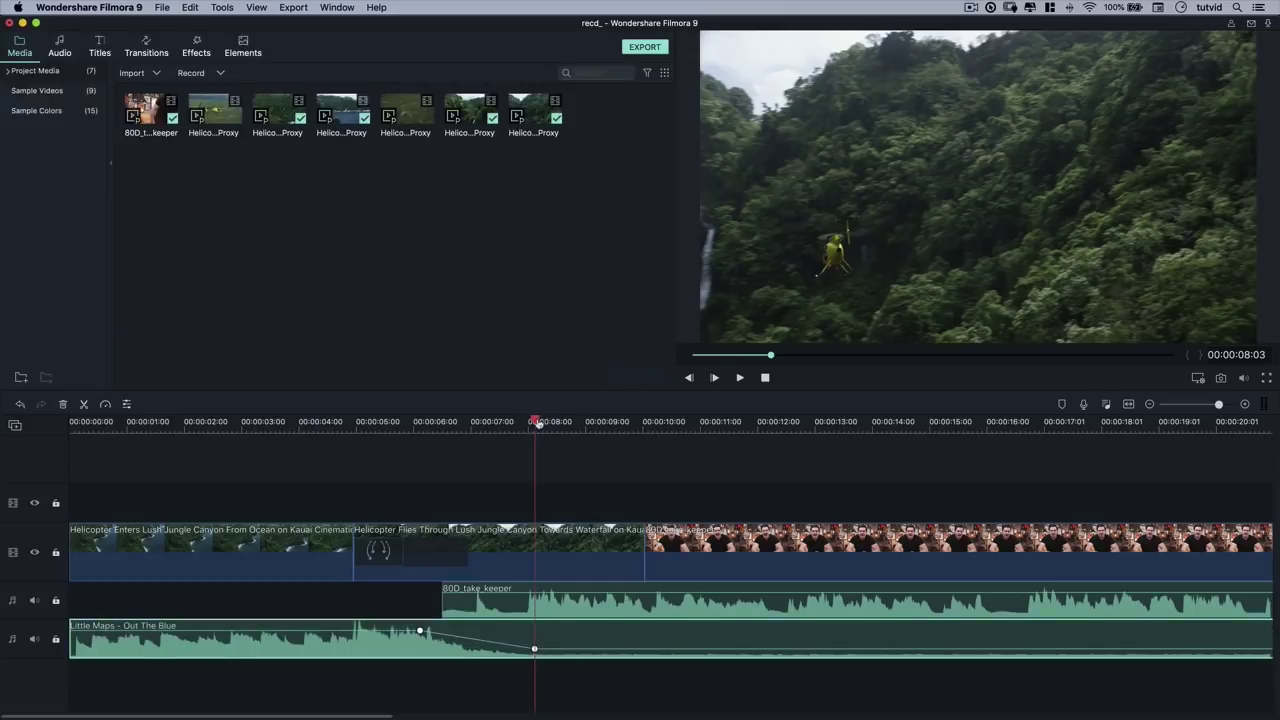
drag(538, 424, 336, 428)
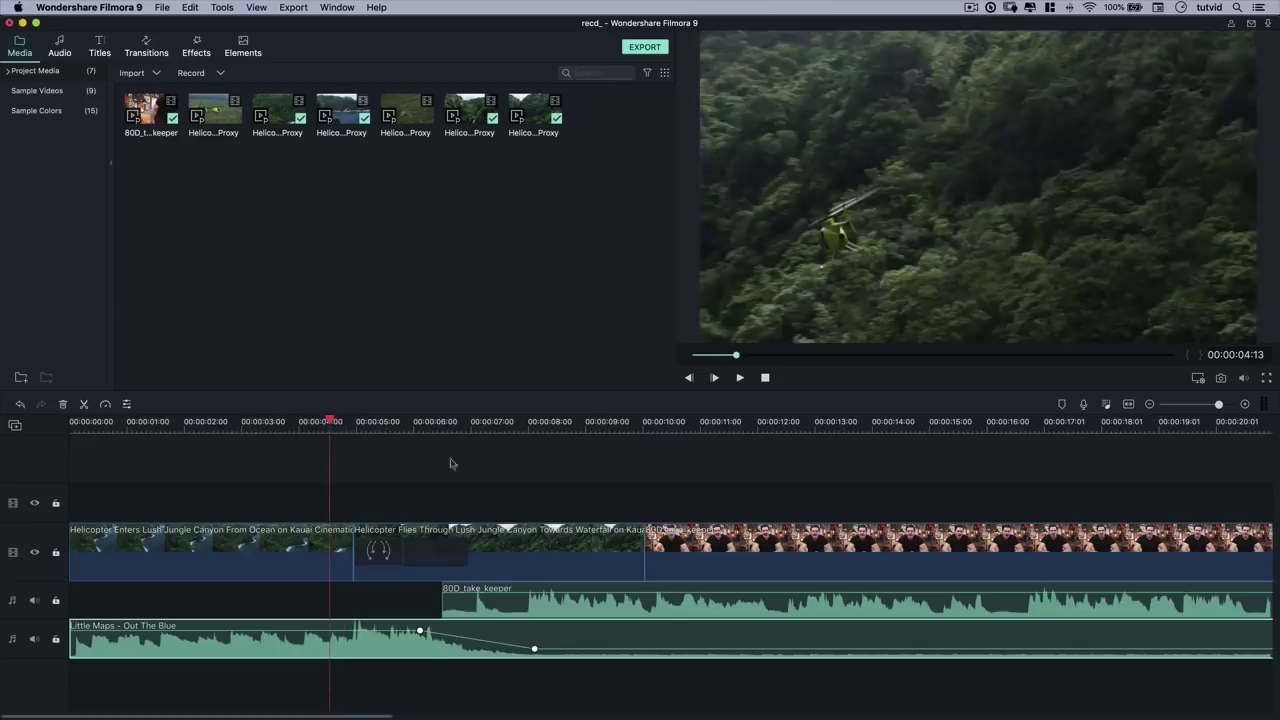
key(space)
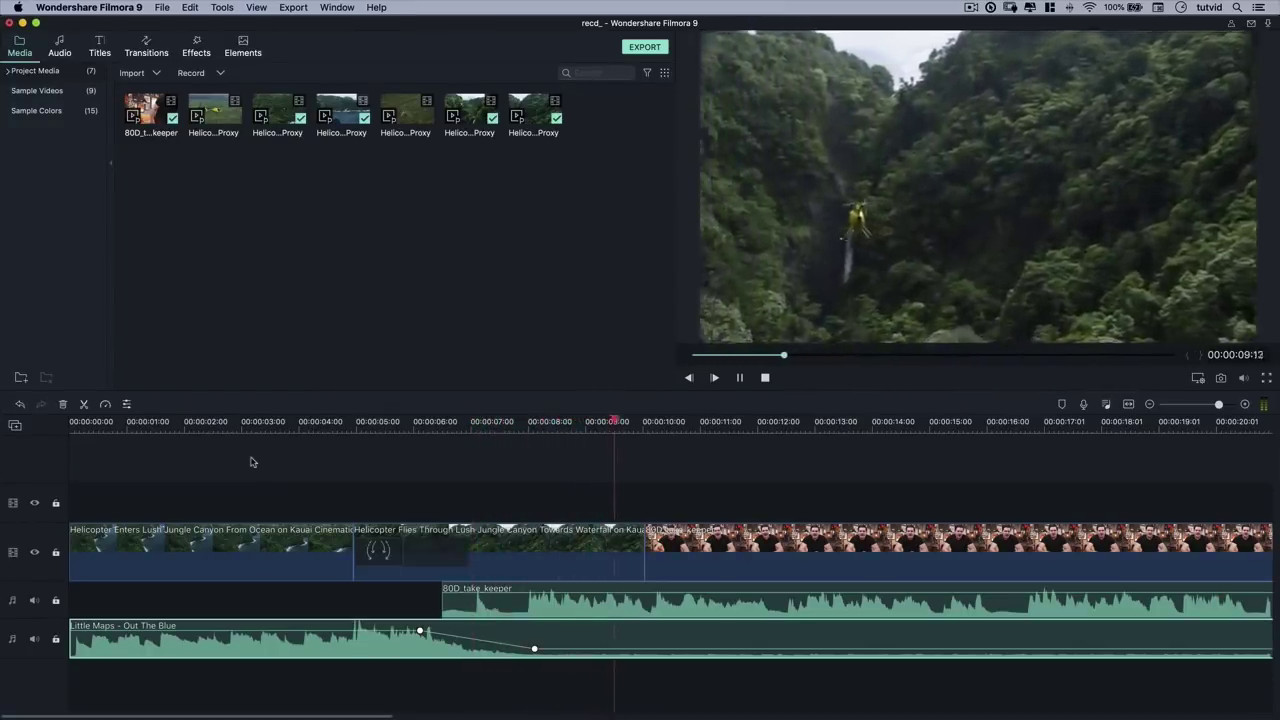
Shift the music's volume-drop keyframes to about 00:00:06:19 and 00:00:09:05, and play back the slower drop.
key(space)
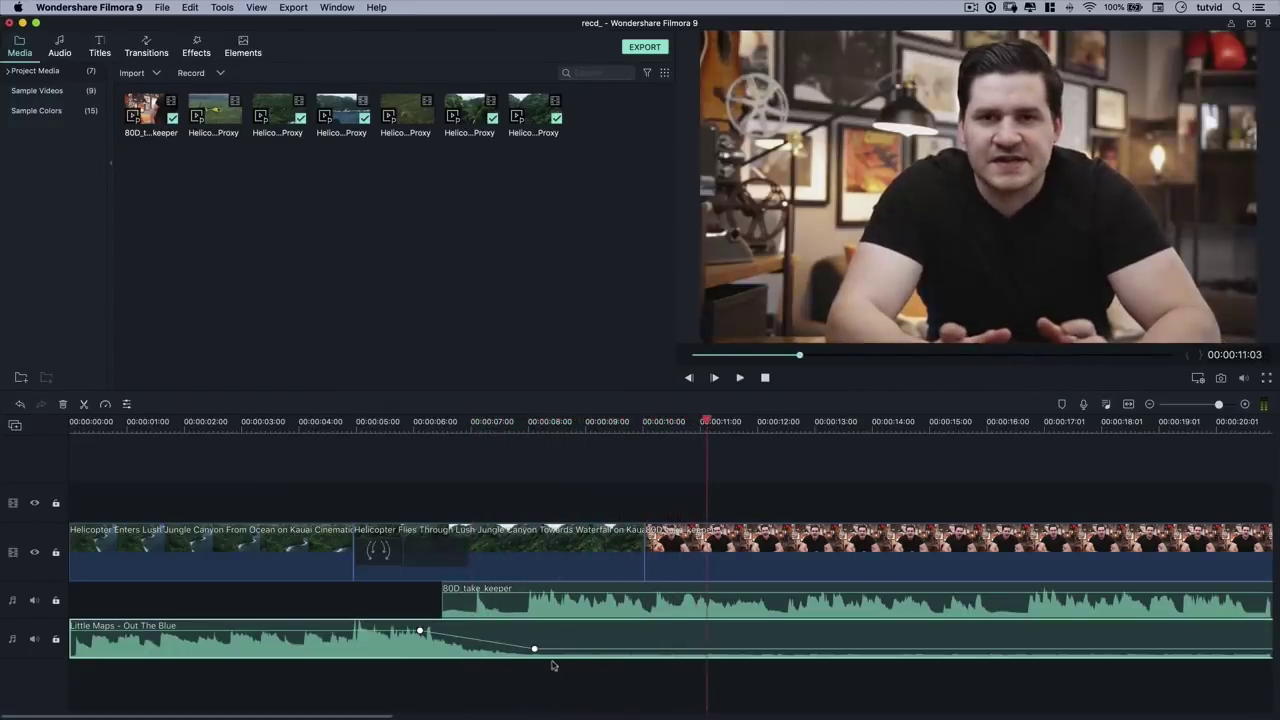
click(534, 651)
drag(535, 651, 598, 652)
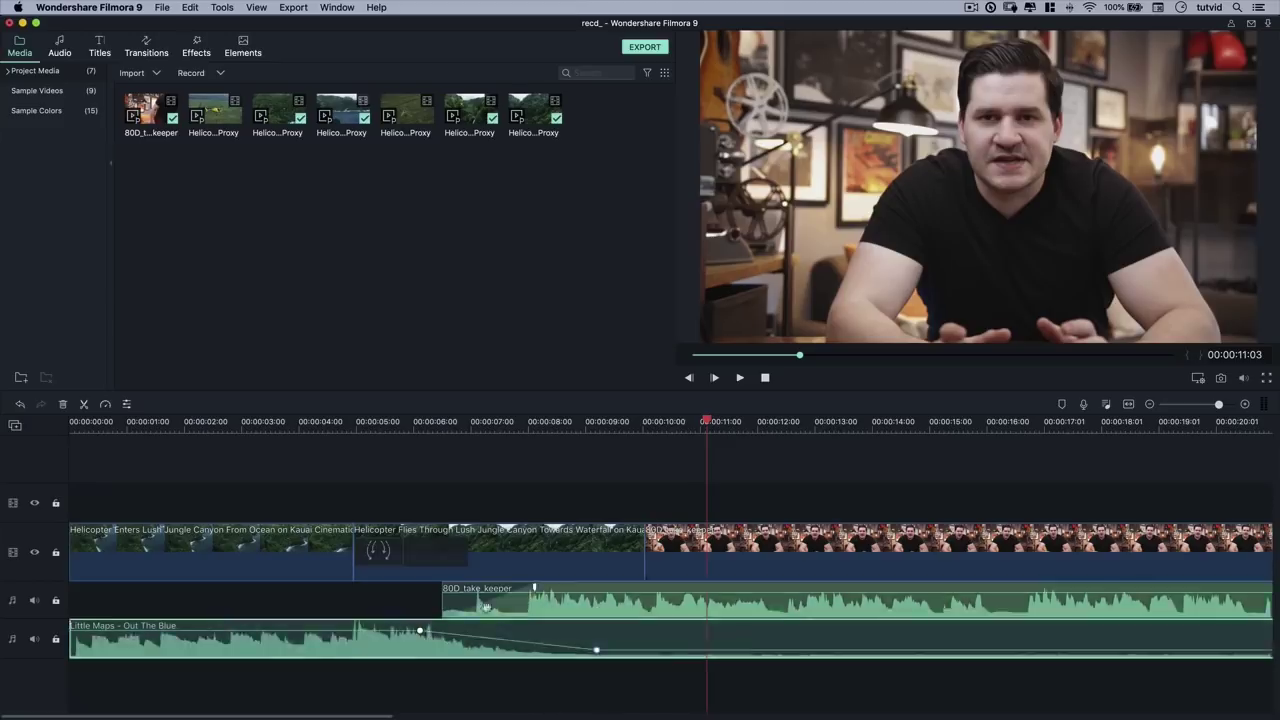
drag(420, 633, 460, 632)
key(space)
click(389, 426)
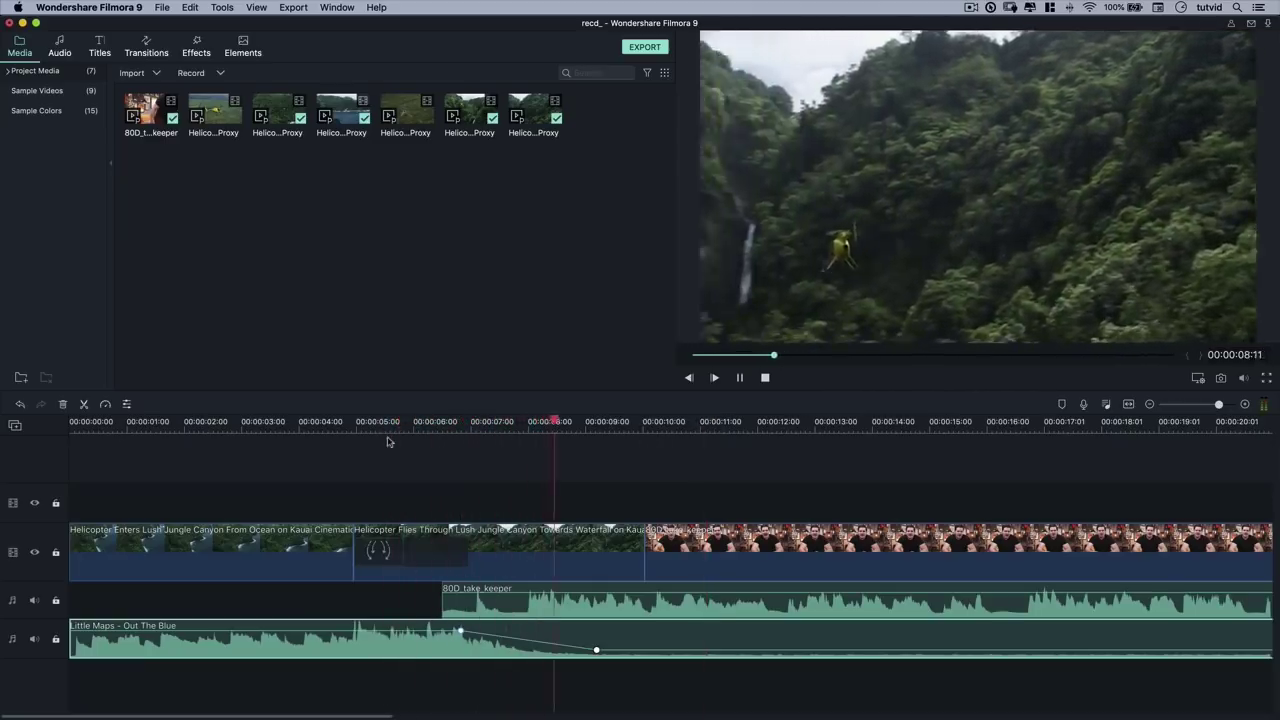
key(space)
Open Advanced Color Correction for the first 80D_take_keeper video clip at 00:00:13:20, set the white balance temperature to -5 and fine-tune the tint.
scroll(279, 427, down, 2)
scroll(279, 427, down, 2)
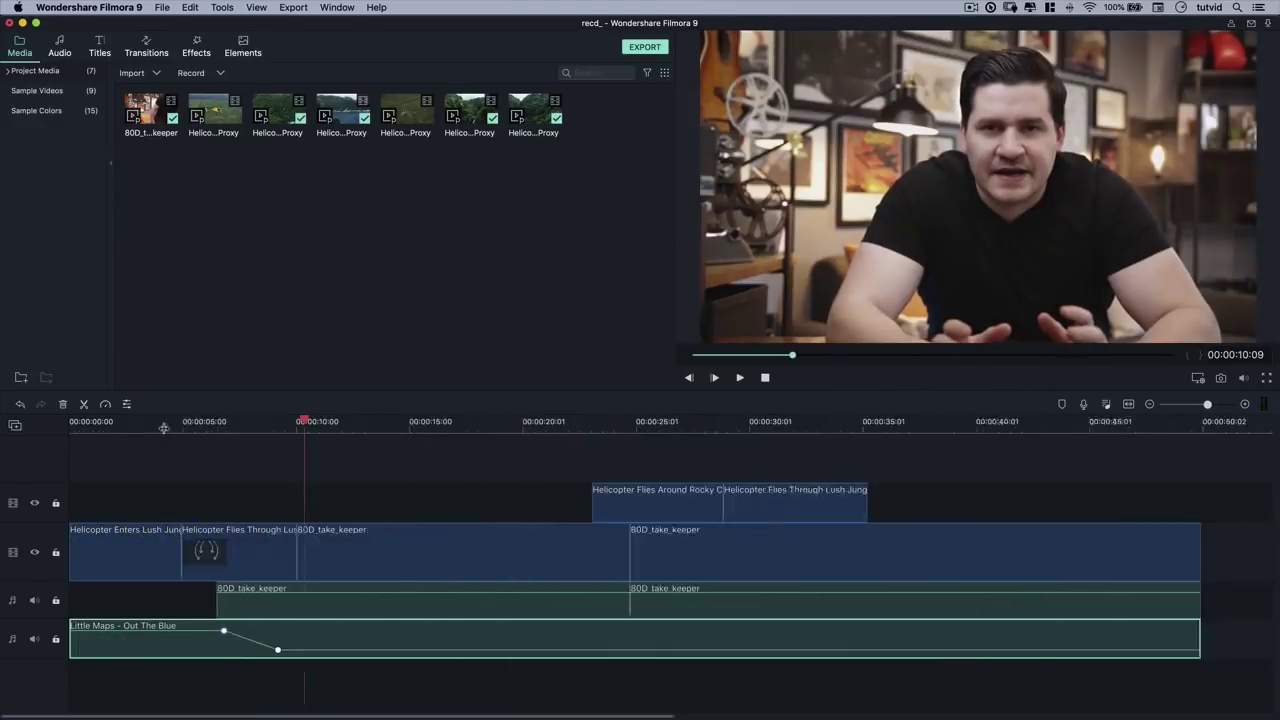
click(287, 654)
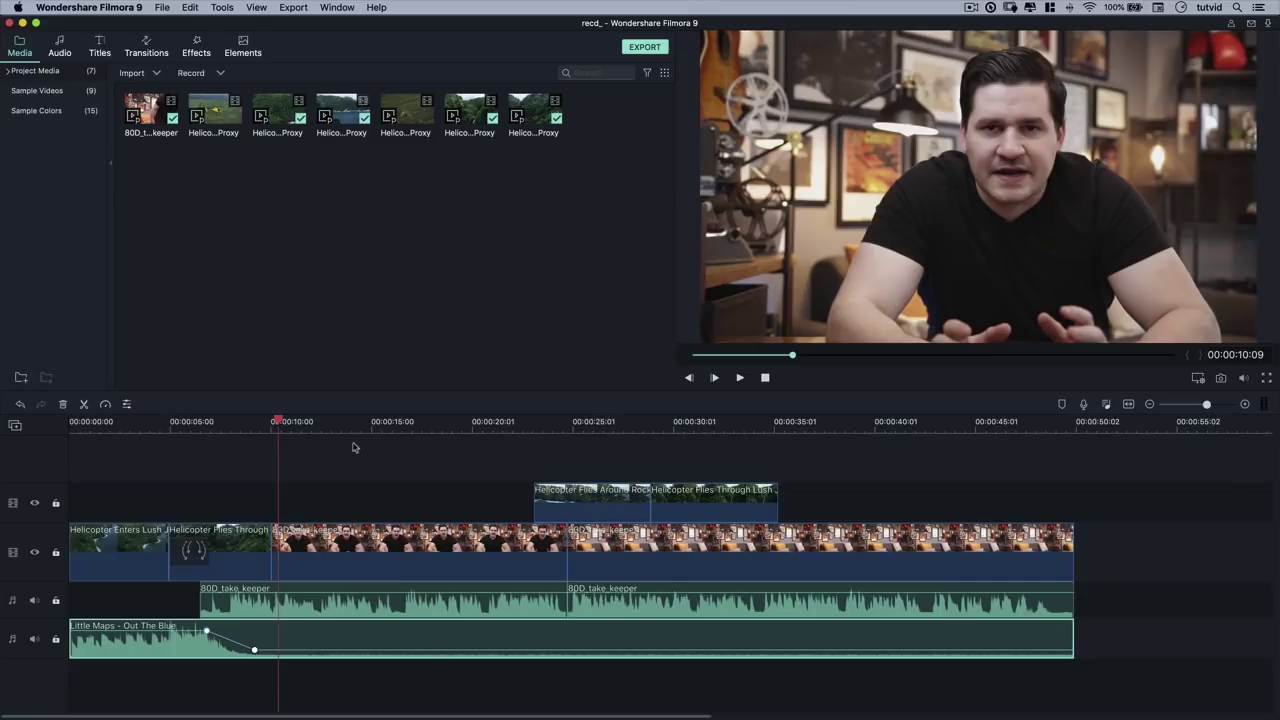
drag(282, 424, 348, 424)
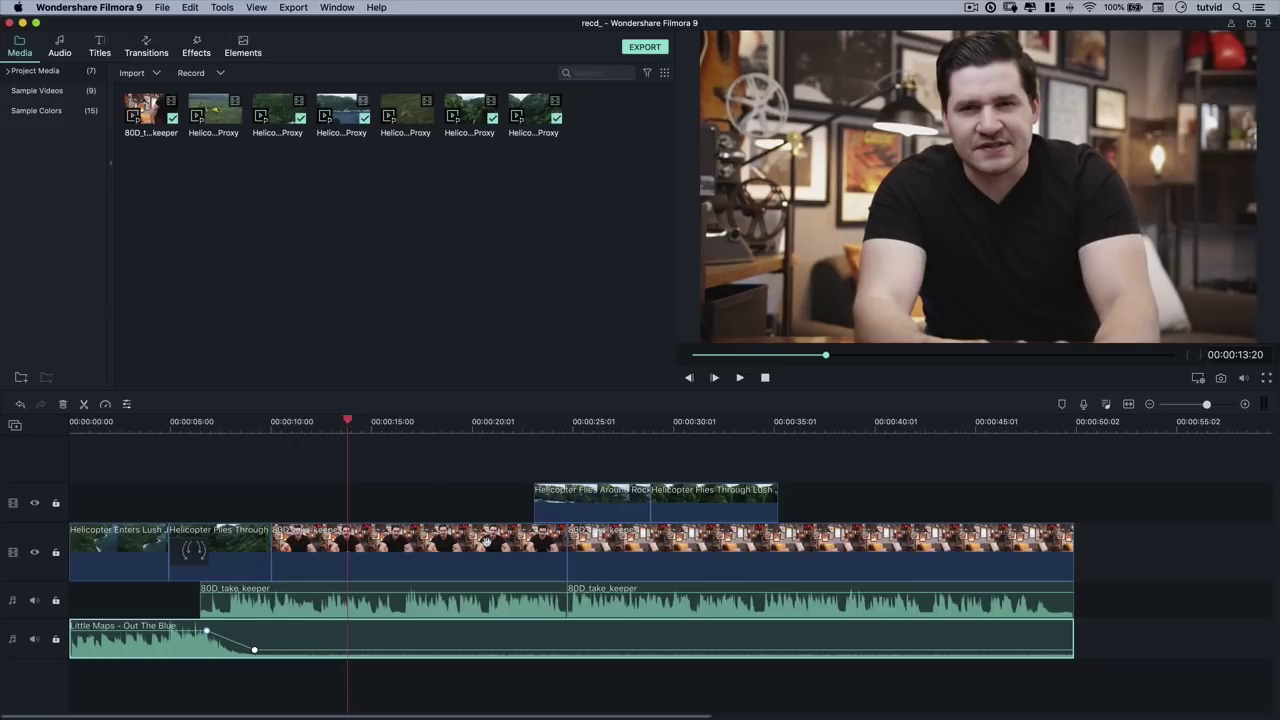
click(416, 538)
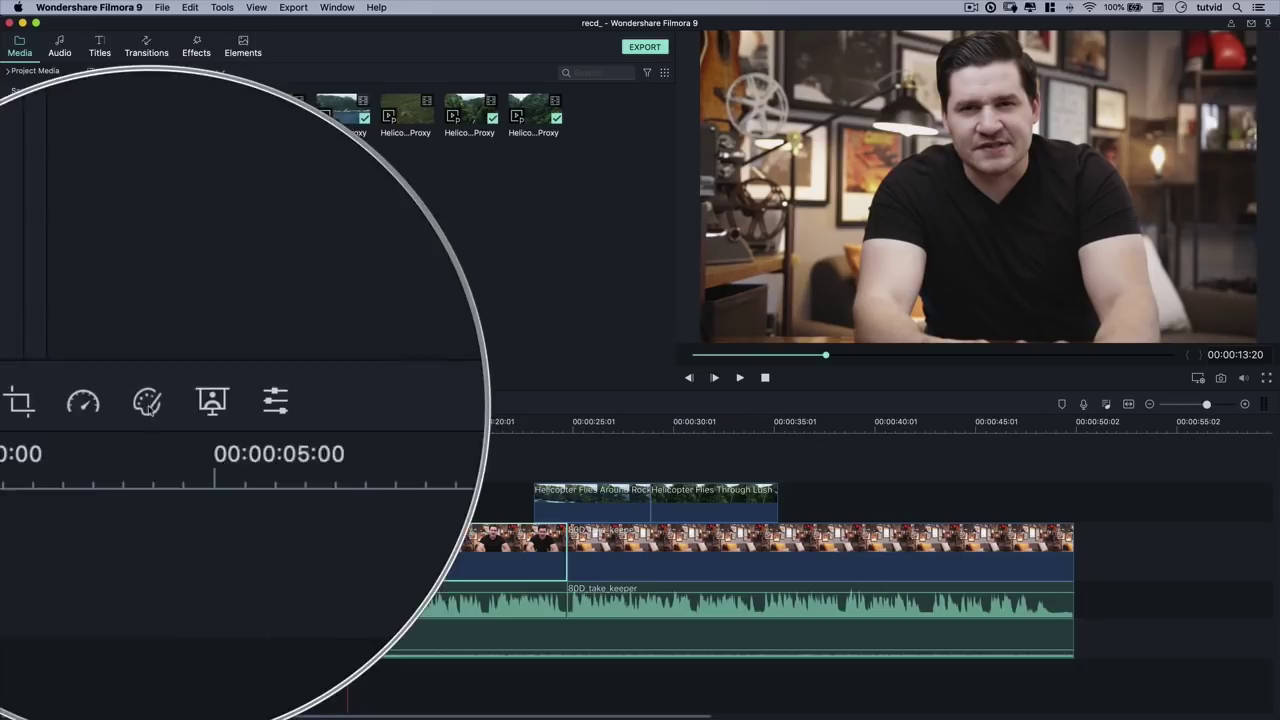
click(169, 405)
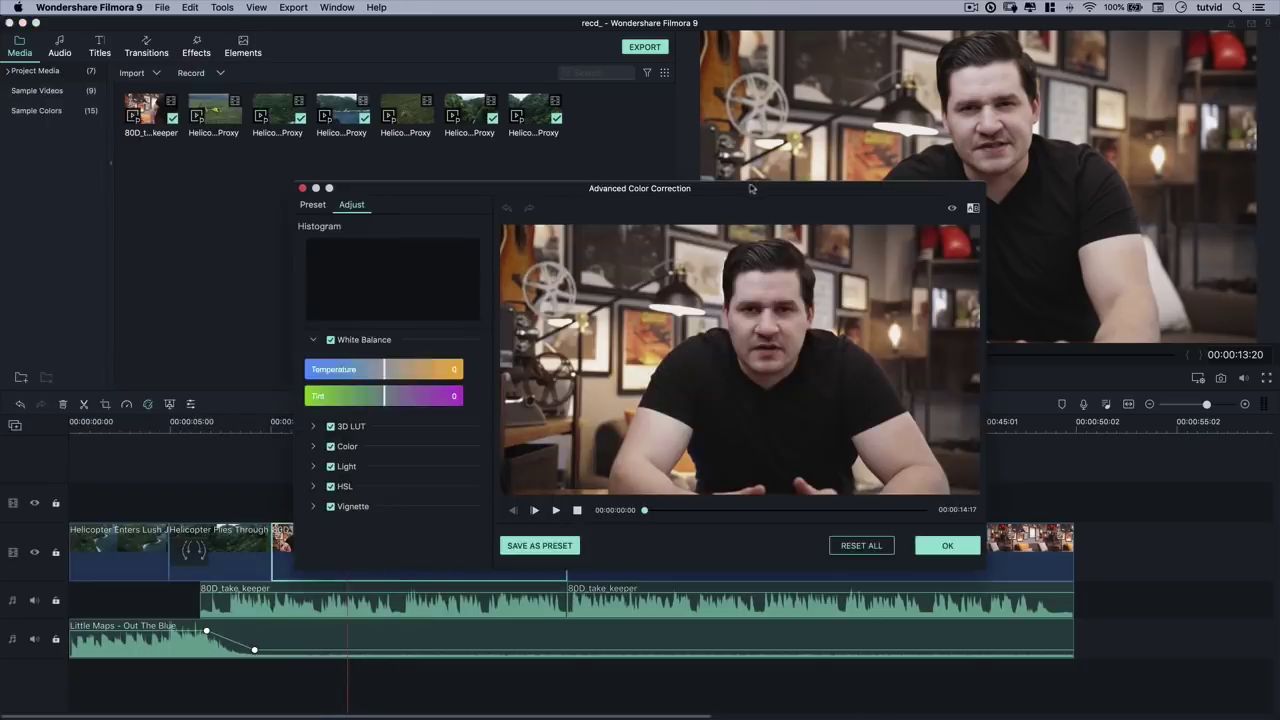
drag(758, 188, 722, 102)
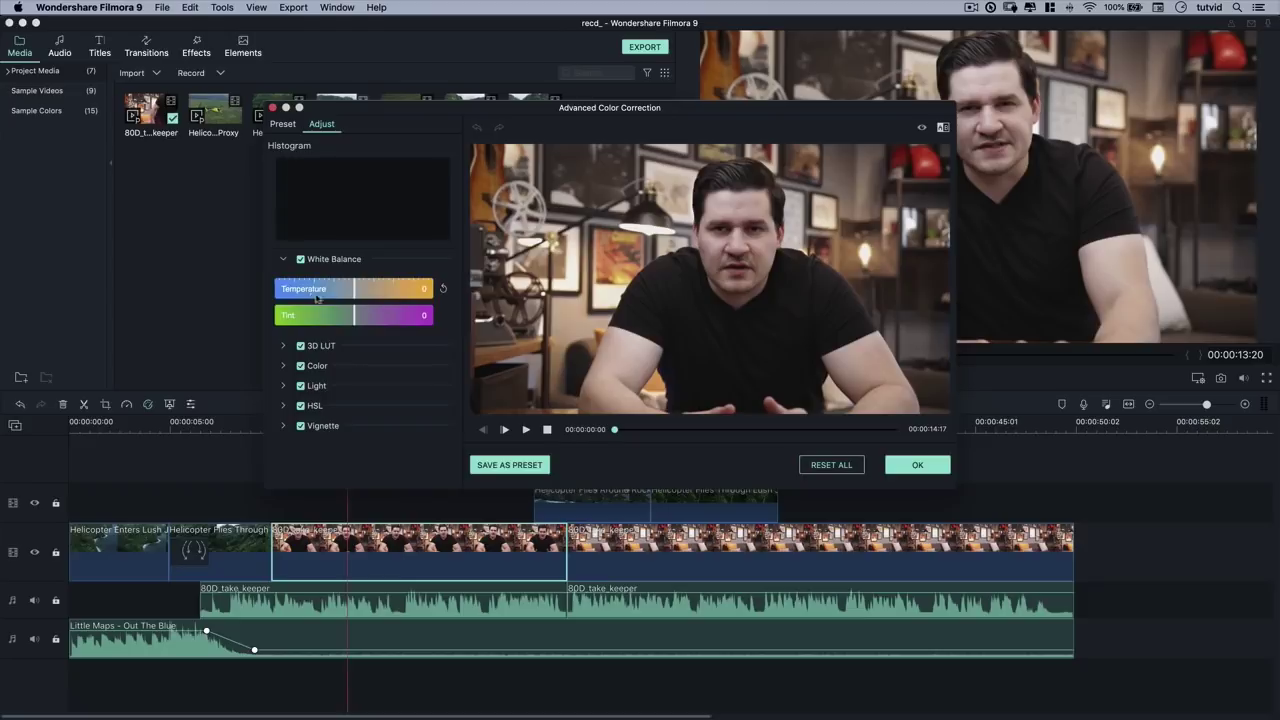
mouse_move(352, 295)
mouse_down()
mouse_move(320, 296)
mouse_move(390, 296)
mouse_move(350, 298)
mouse_up()
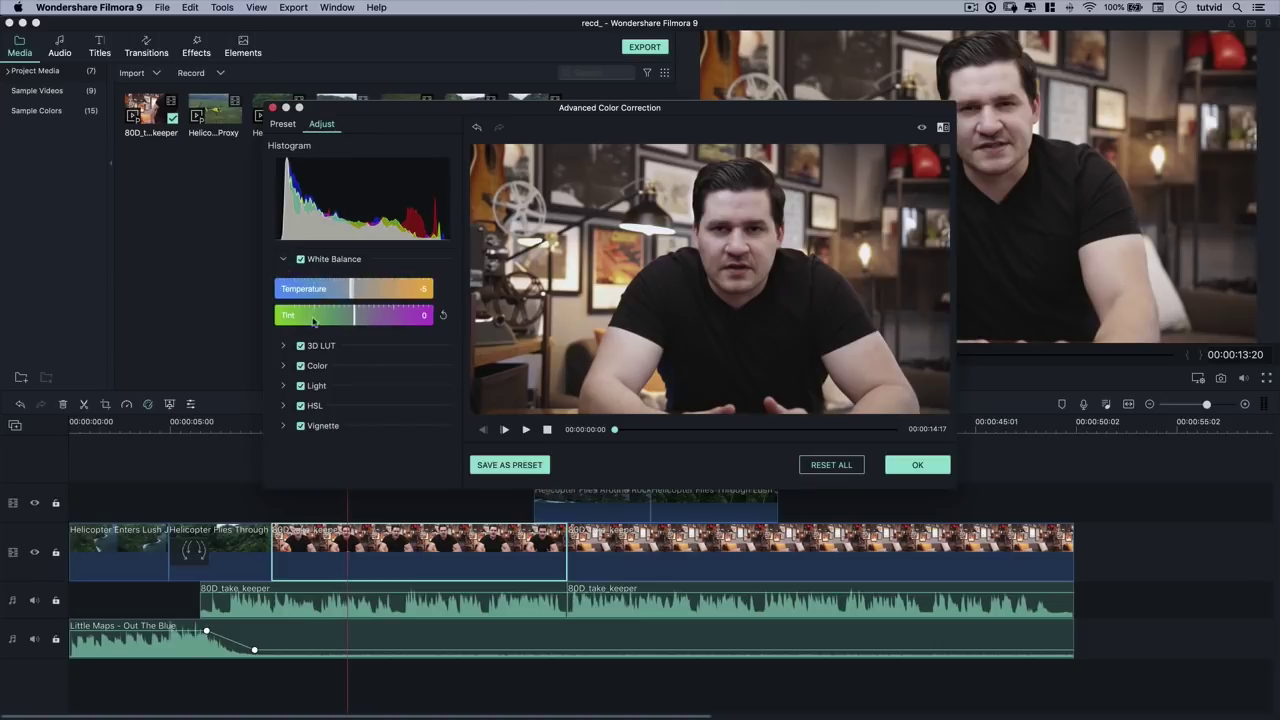
mouse_move(355, 320)
mouse_down()
mouse_move(282, 318)
mouse_move(409, 335)
mouse_move(412, 324)
mouse_move(354, 321)
mouse_up()
click(285, 261)
Apply the Harry Potter 3D LUT to the first talking-head clip's color correction.
click(284, 280)
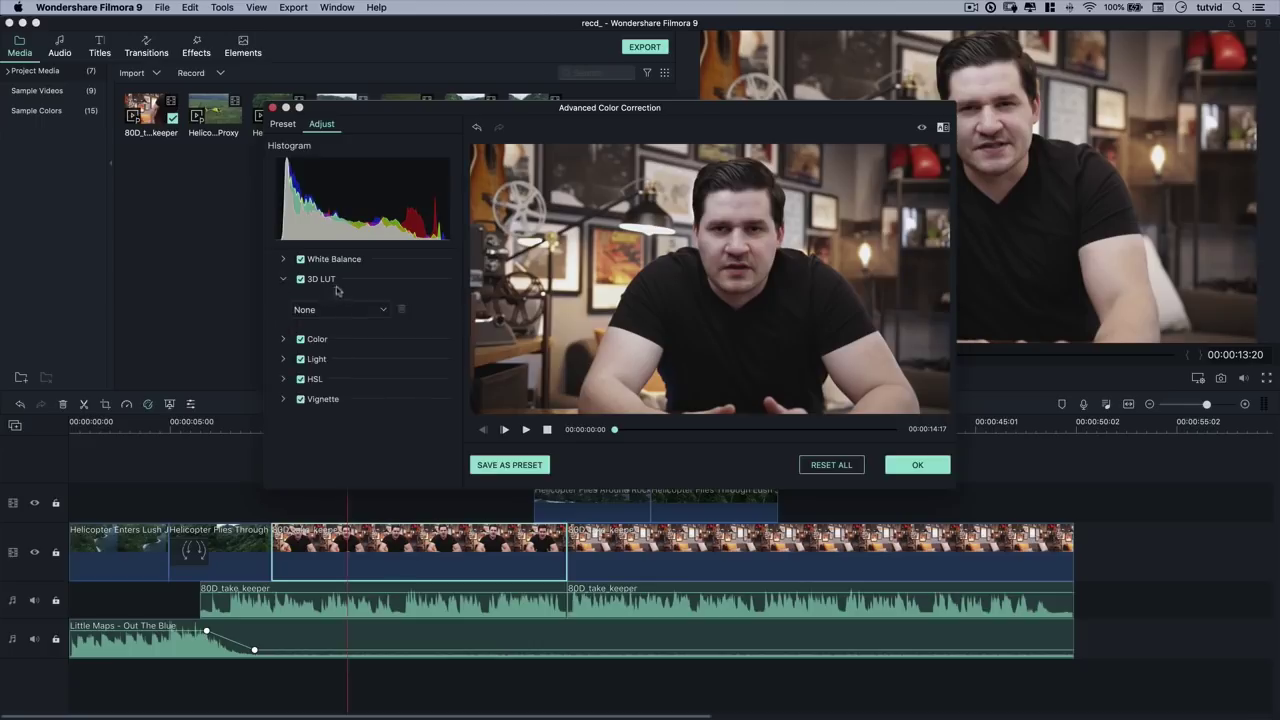
click(379, 313)
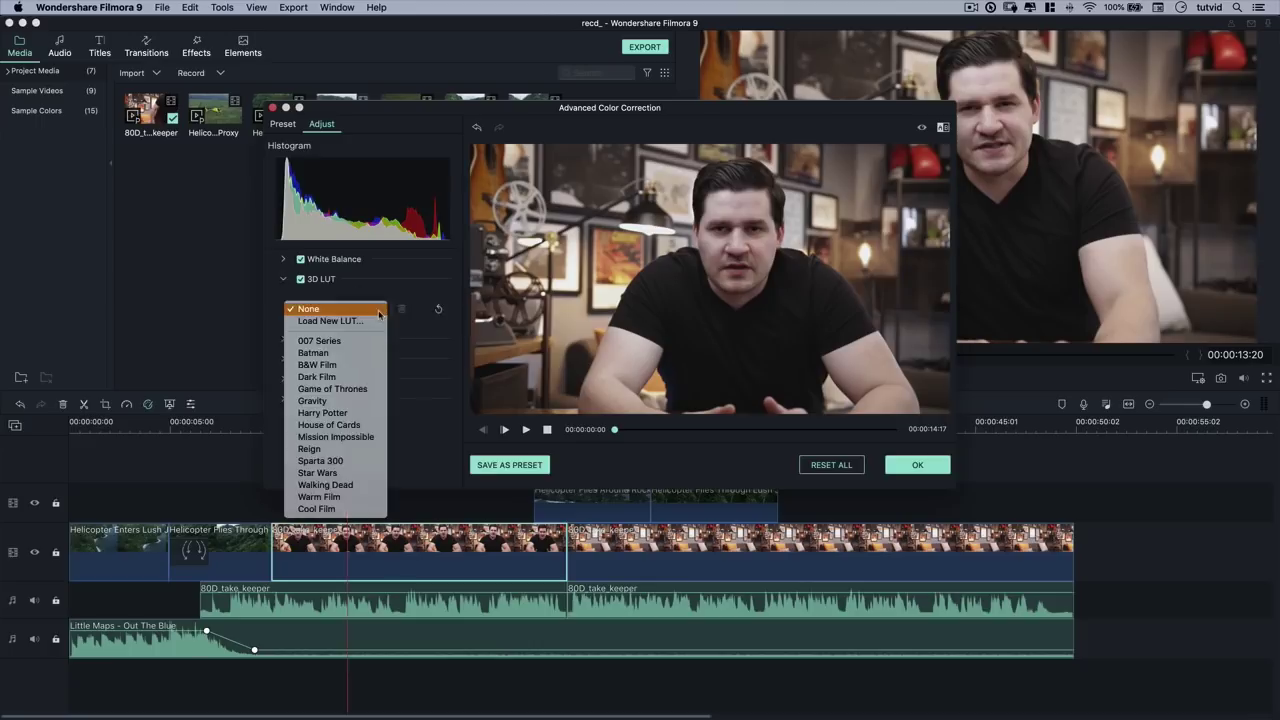
click(346, 413)
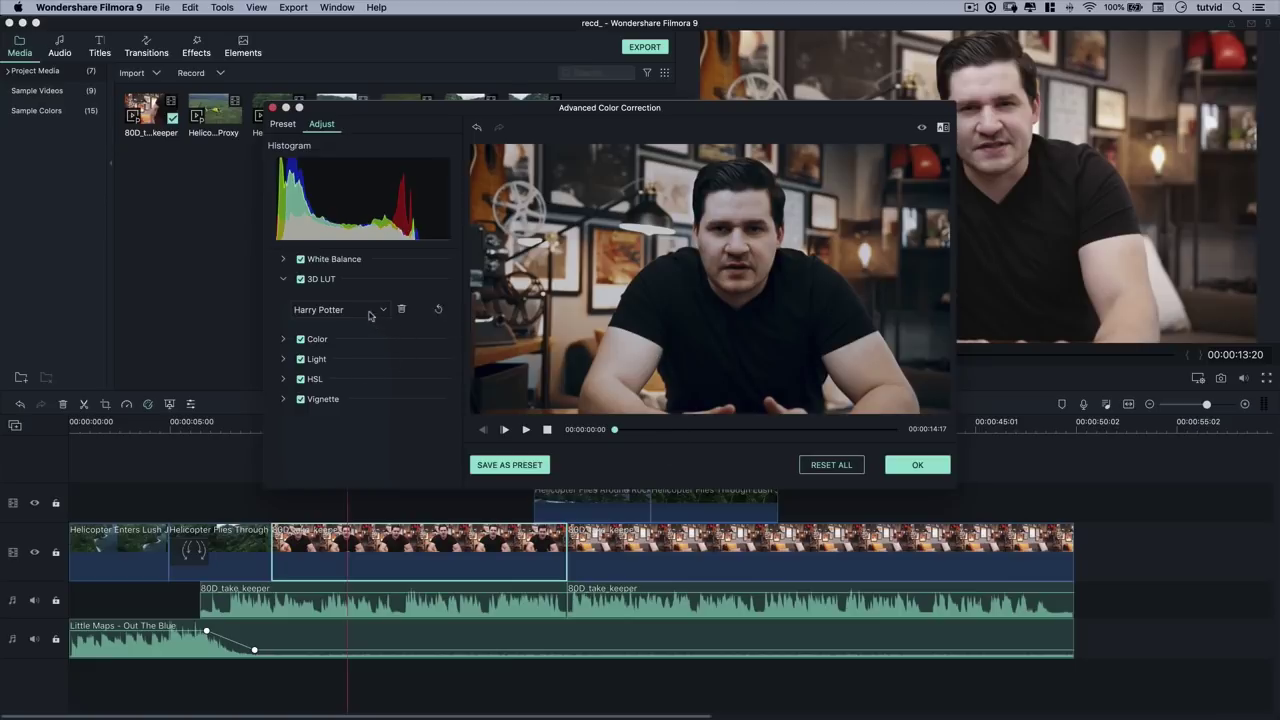
click(283, 279)
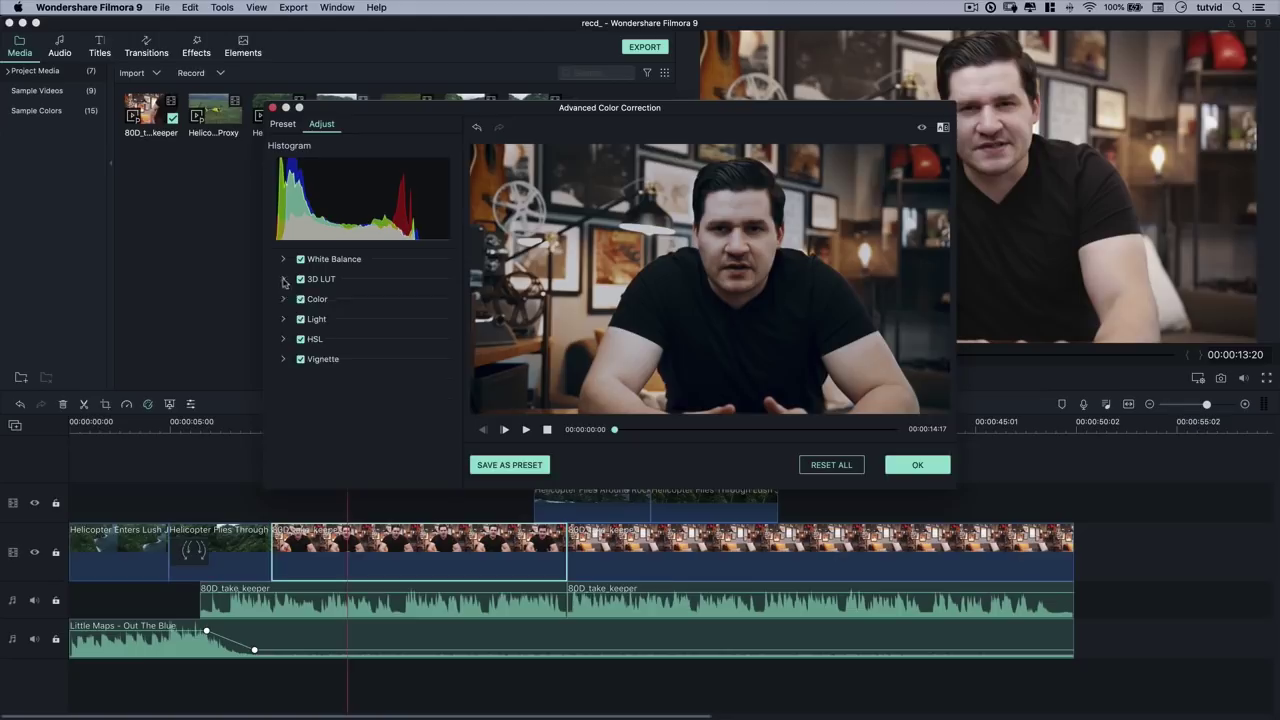
Set the clip's color adjustments to Exposure 3, Brightness 7, Contrast -40 and Vibrance 12.
click(283, 299)
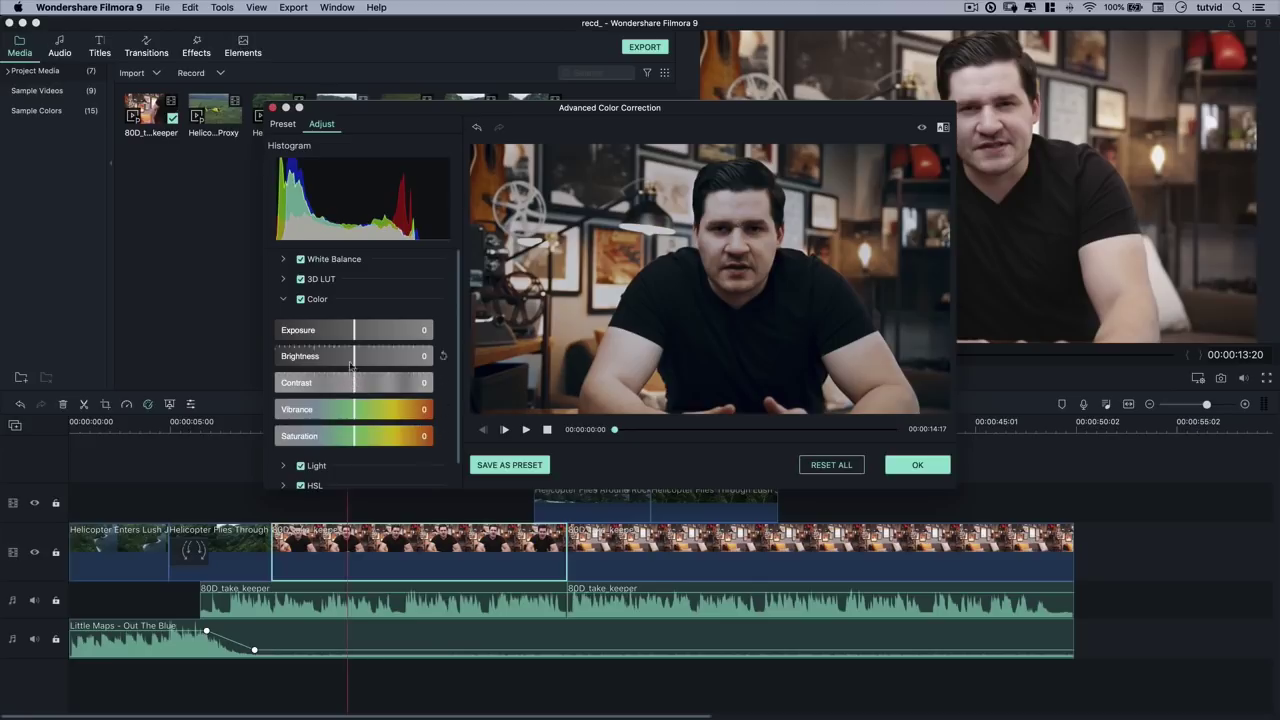
drag(354, 338, 358, 339)
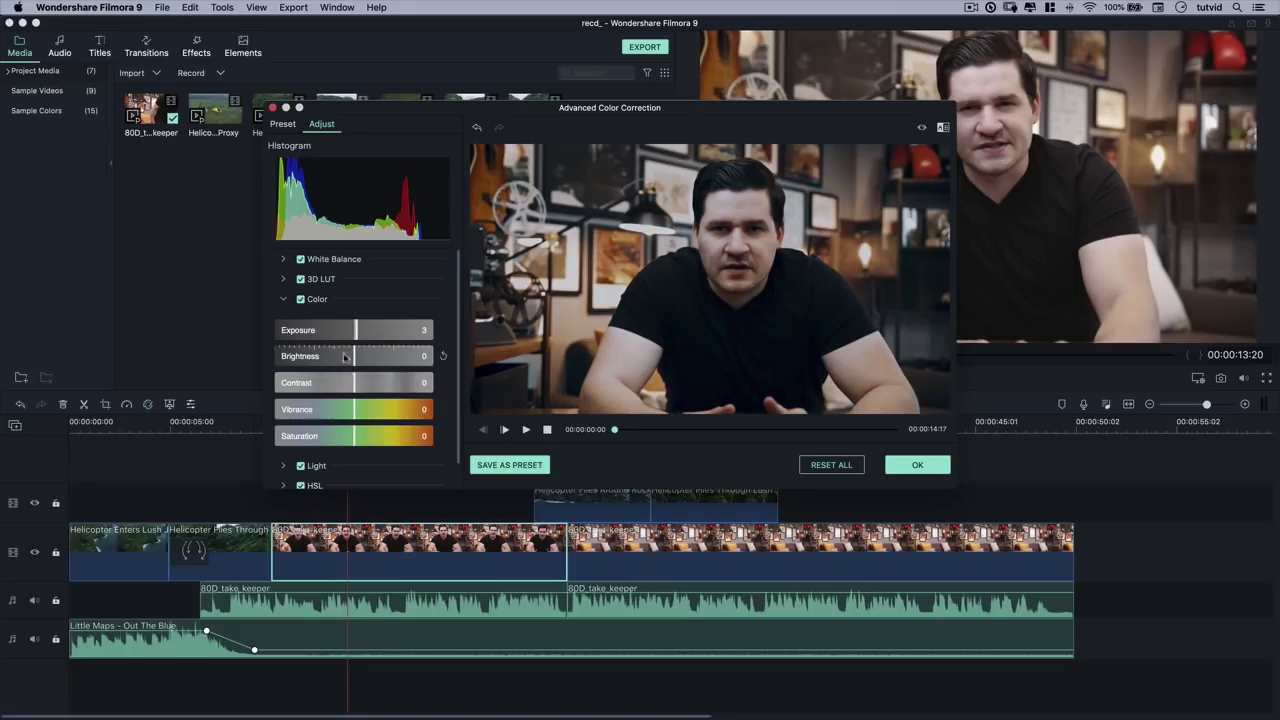
drag(354, 366, 322, 383)
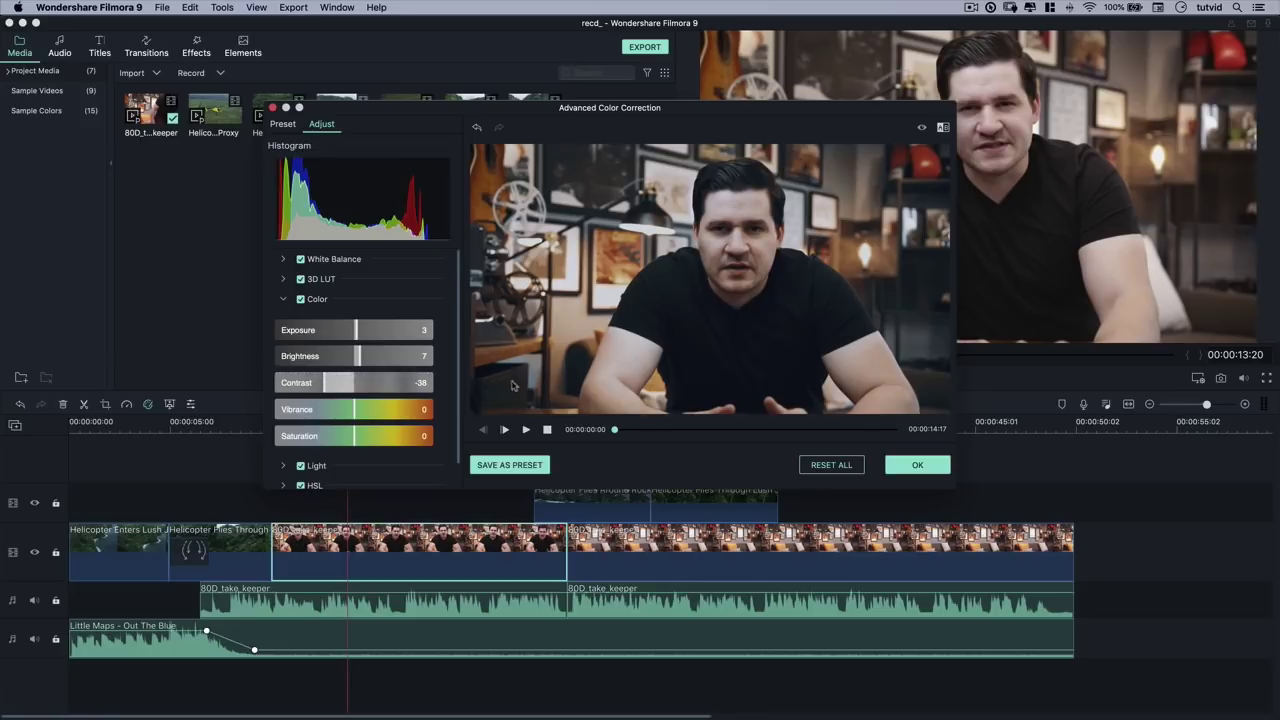
mouse_move(324, 383)
mouse_down()
mouse_move(421, 390)
mouse_move(321, 391)
mouse_up()
drag(354, 420, 364, 421)
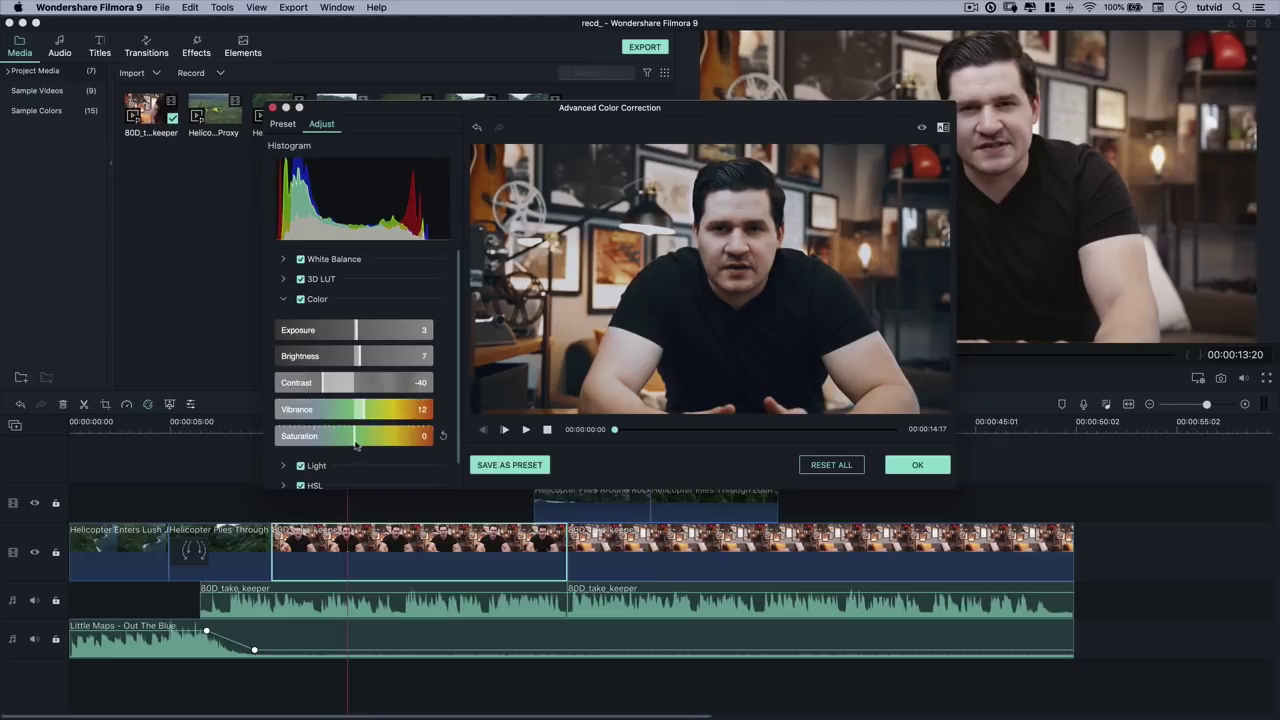
click(284, 299)
Set the clip's light adjustments to Highlights -40, Shadows -15, Whites -13 and Blacks 7.
click(284, 319)
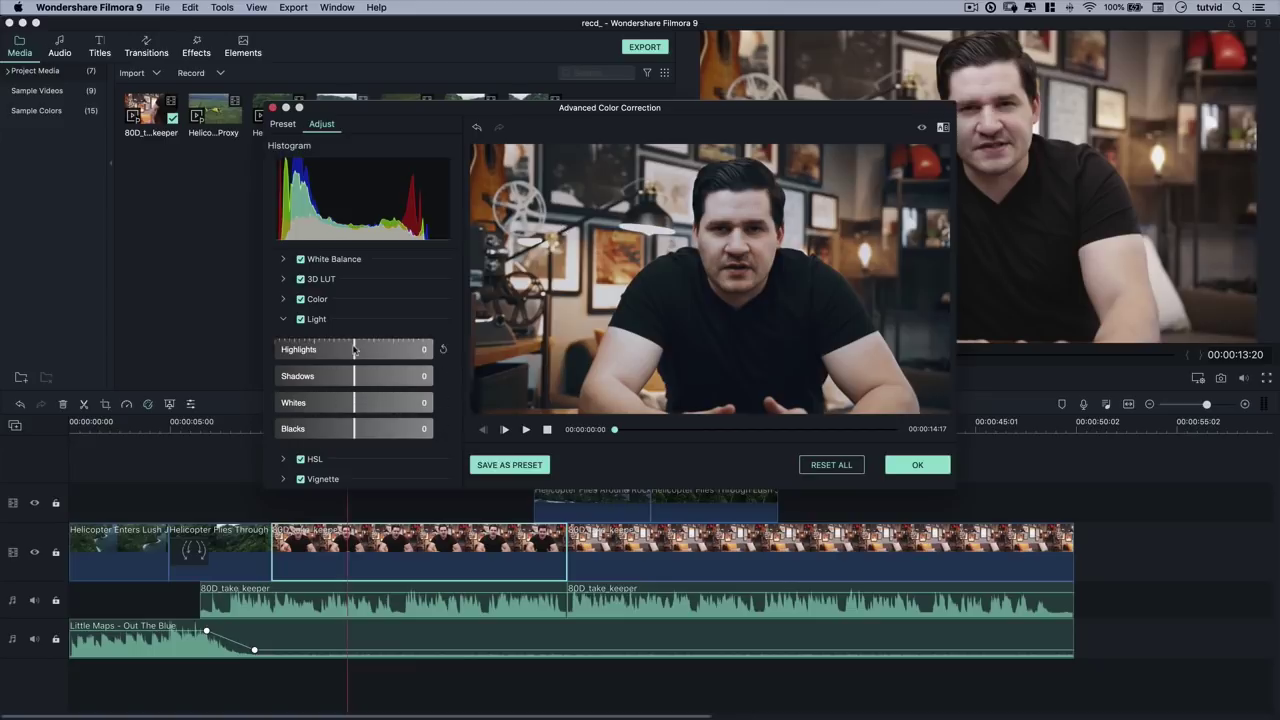
drag(354, 349, 322, 349)
drag(355, 410, 343, 381)
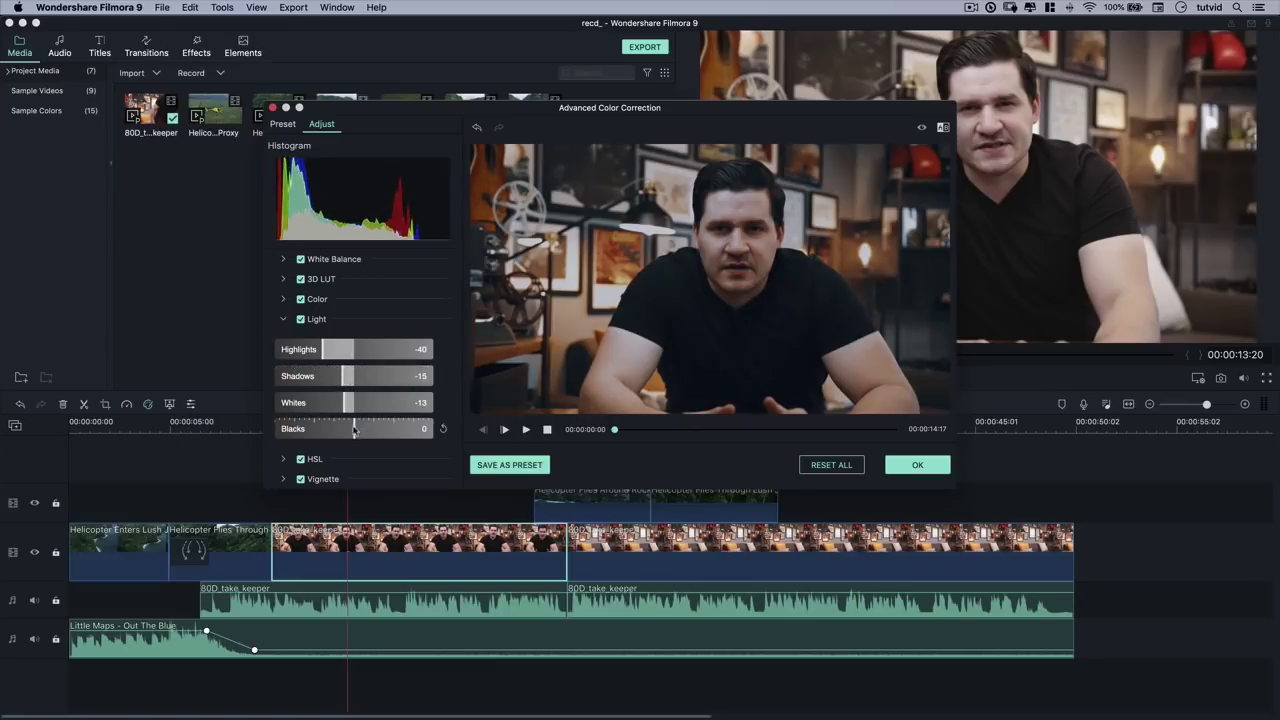
mouse_move(354, 430)
mouse_down()
mouse_move(318, 430)
mouse_move(360, 437)
mouse_up()
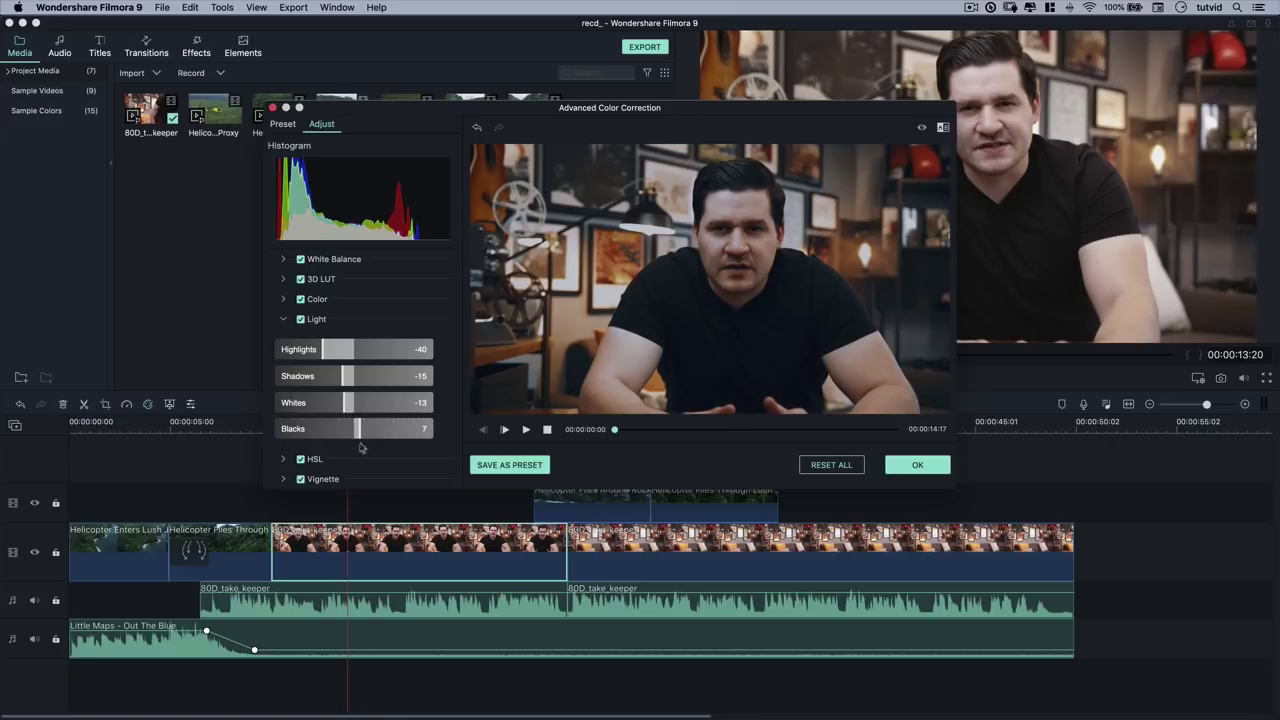
click(284, 320)
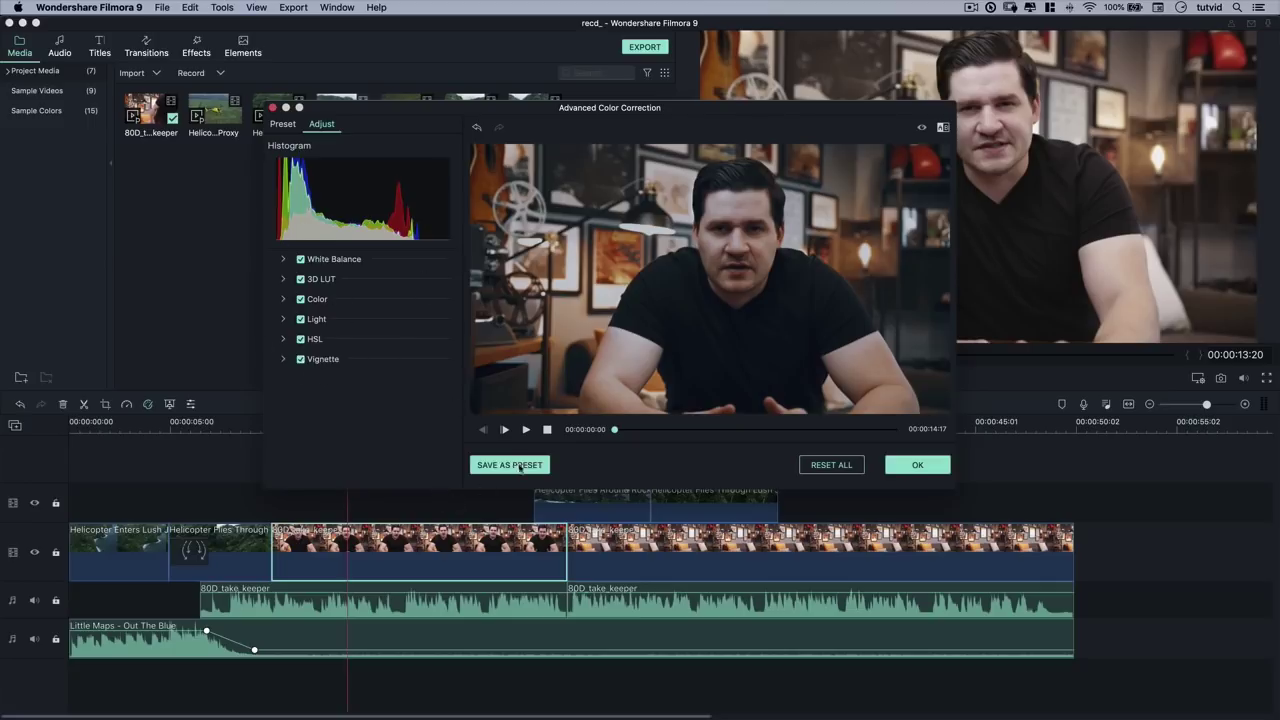
Save the color correction as a custom preset named Filmora9 and apply the correction to the first talking-head clip.
click(507, 465)
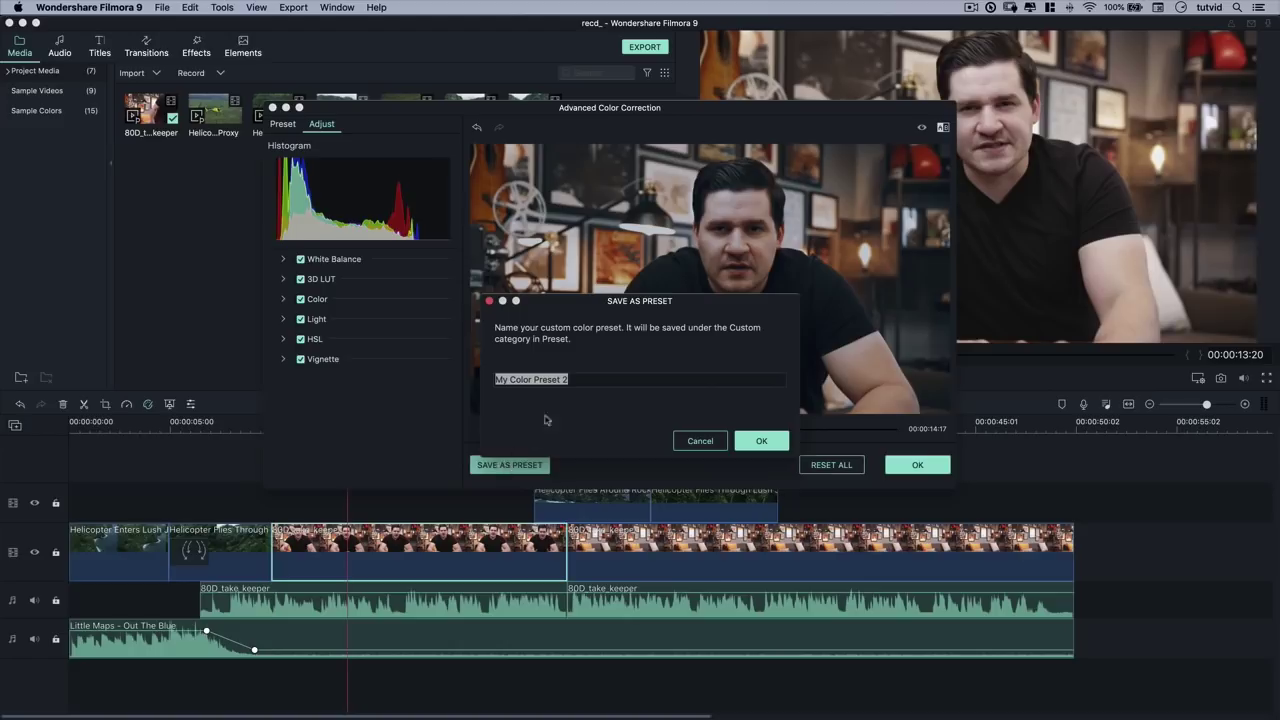
text(Filmora9)
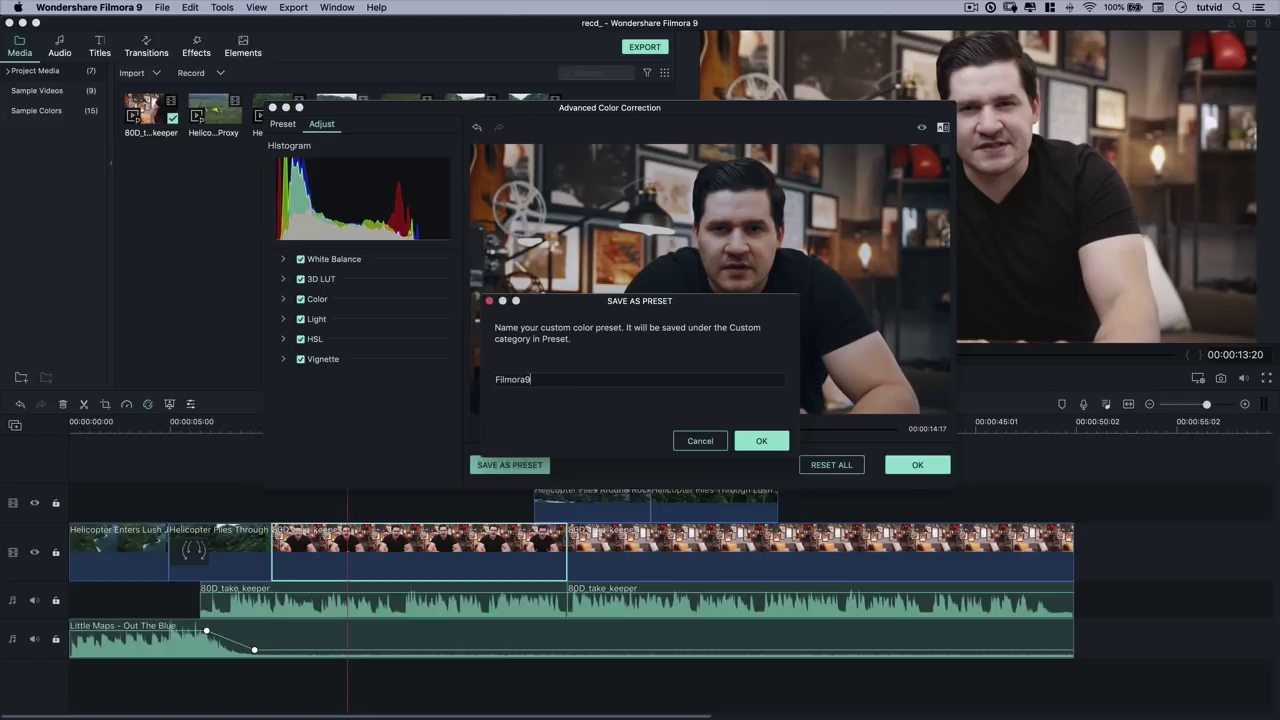
click(762, 441)
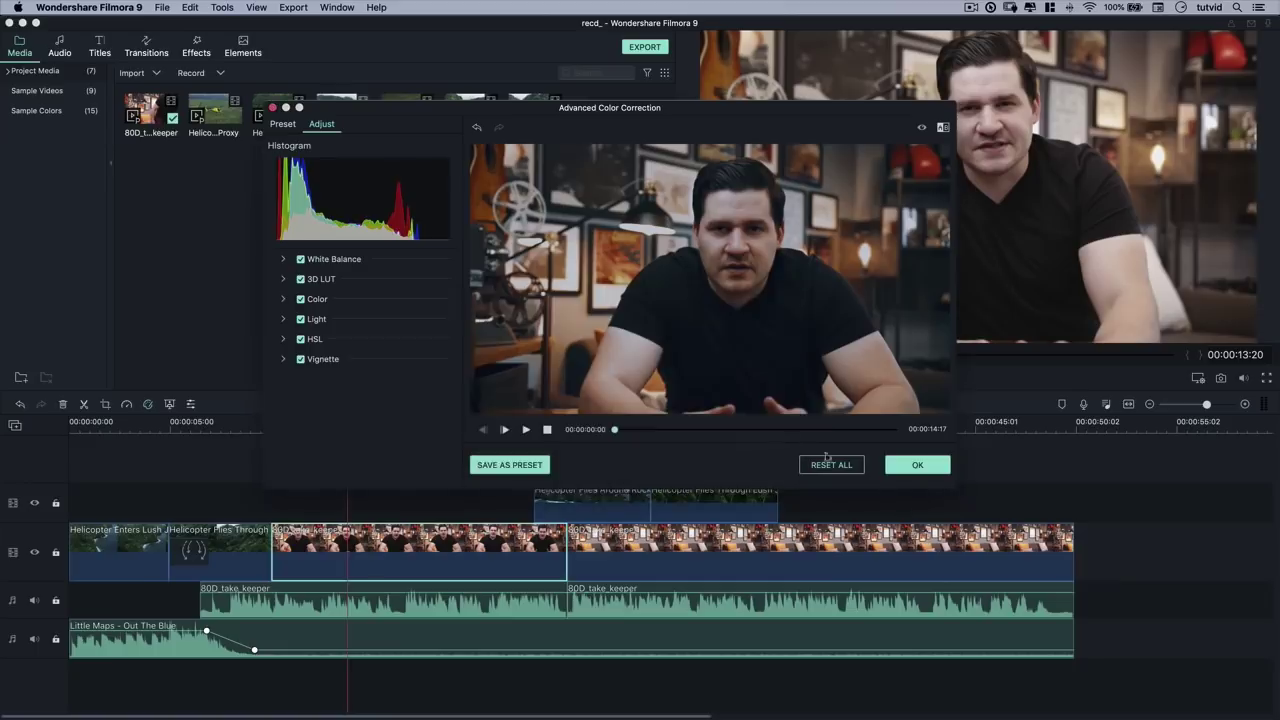
click(917, 465)
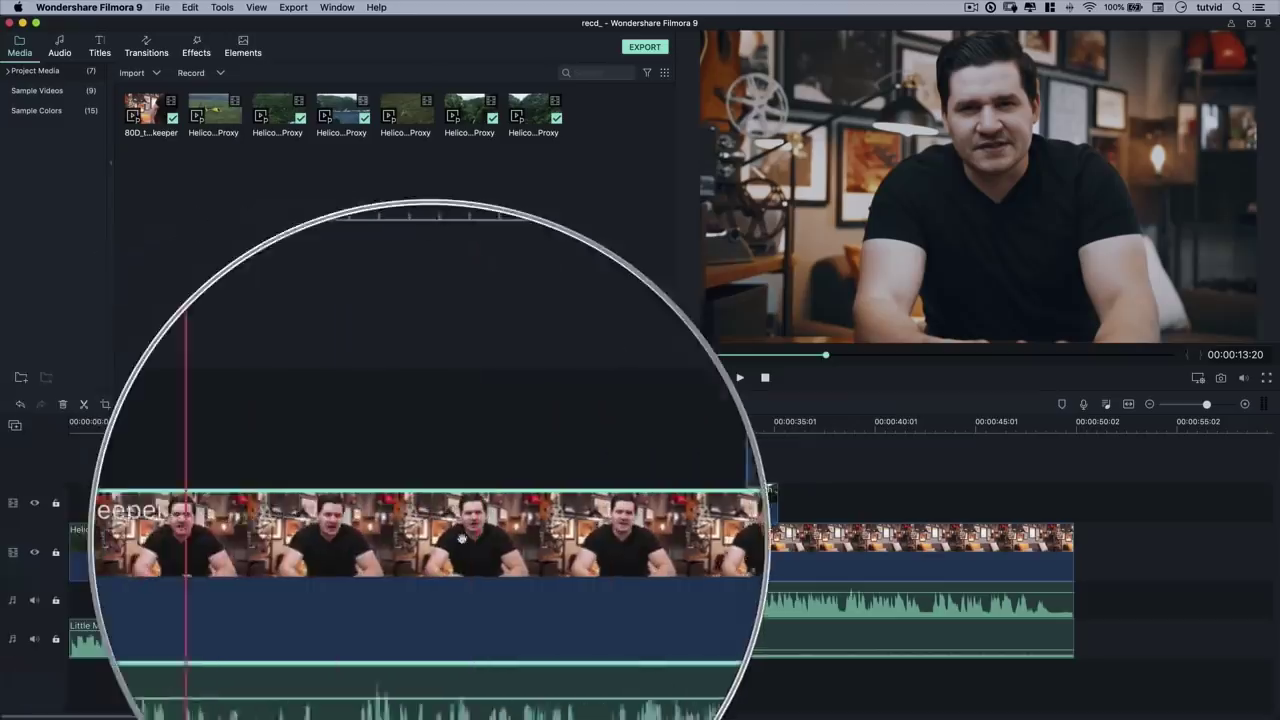
Open Advanced Color Correction for the second 80D_take_keeper video clip at 00:00:38:06 and choose the custom Filmora9 preset.
click(748, 541)
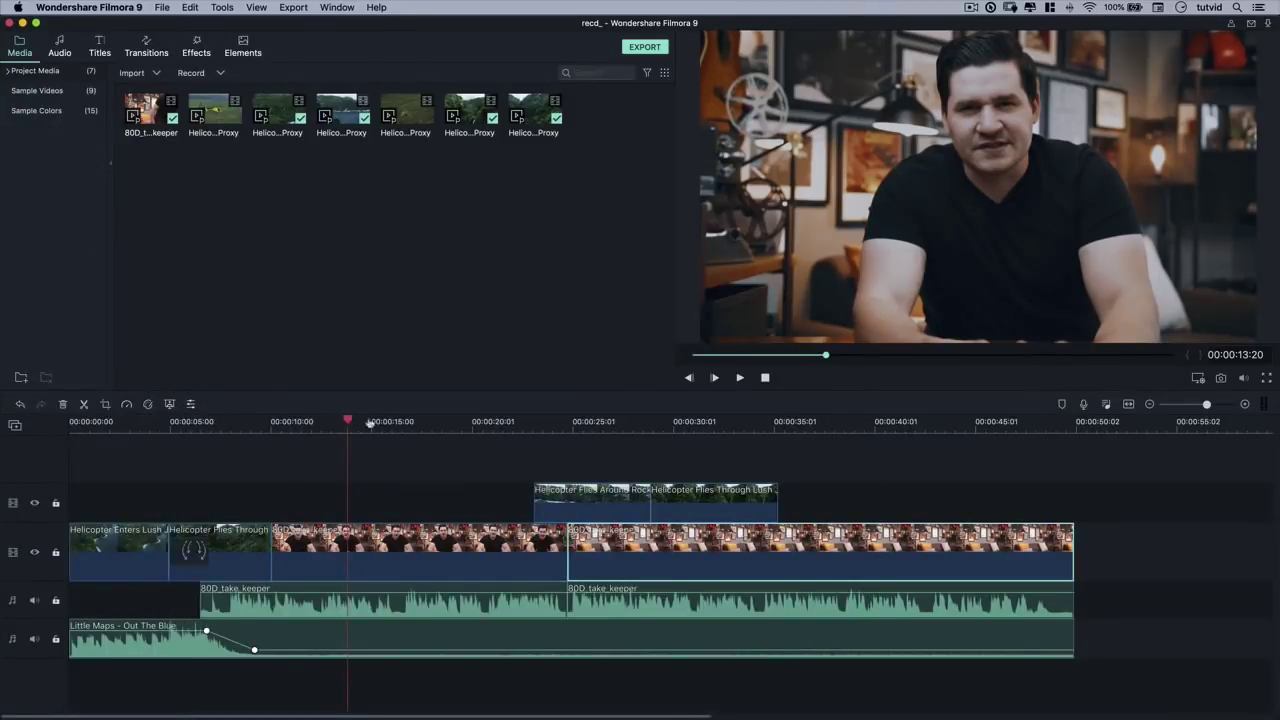
drag(350, 421, 838, 425)
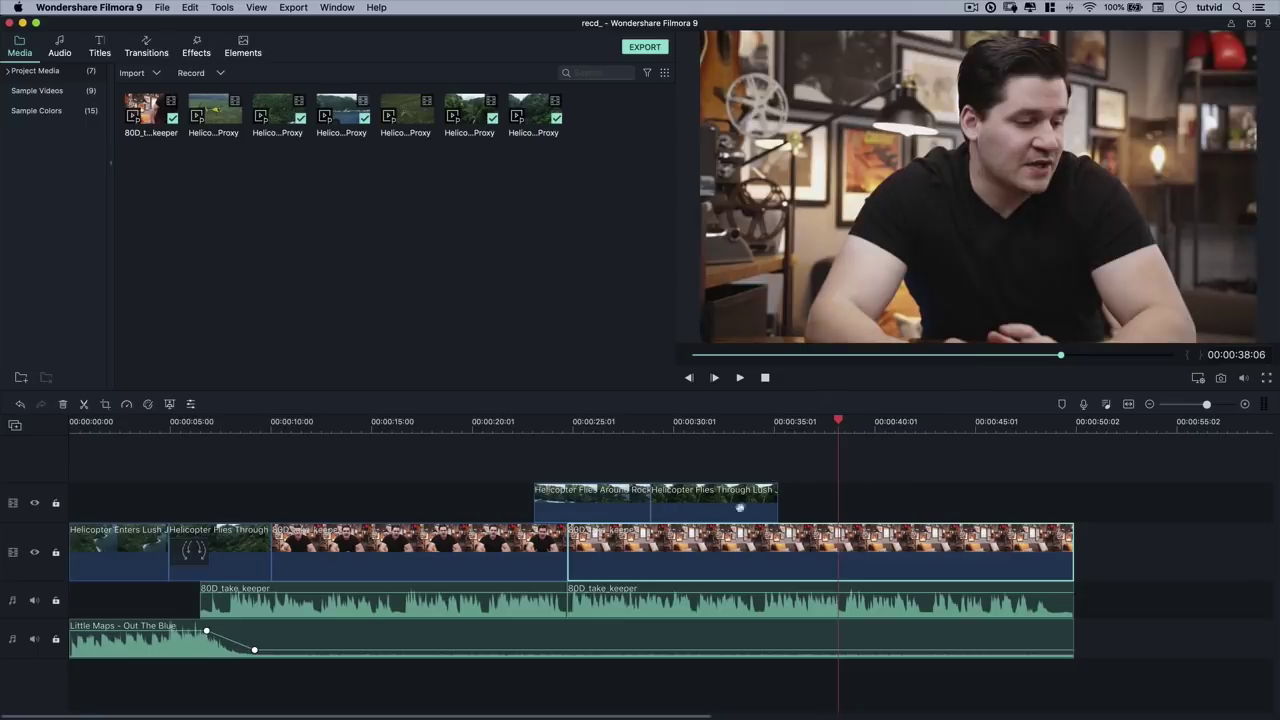
click(148, 405)
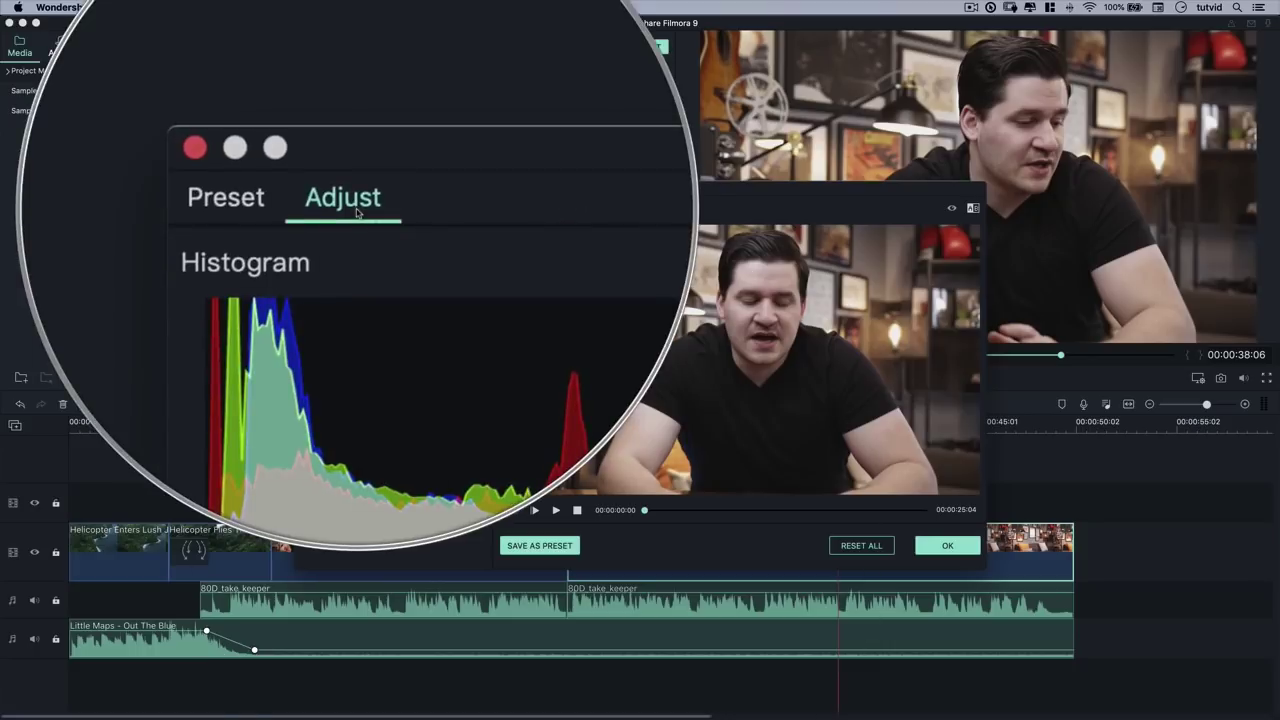
click(320, 206)
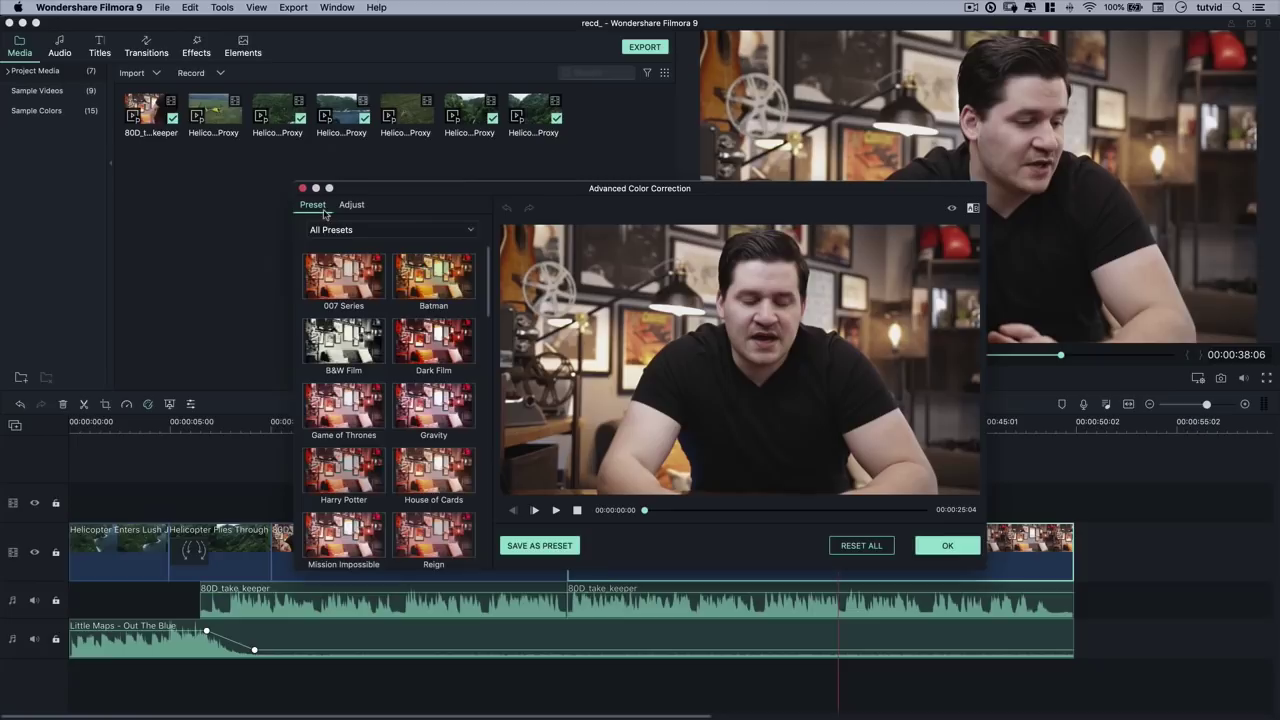
click(340, 229)
click(393, 231)
click(393, 231)
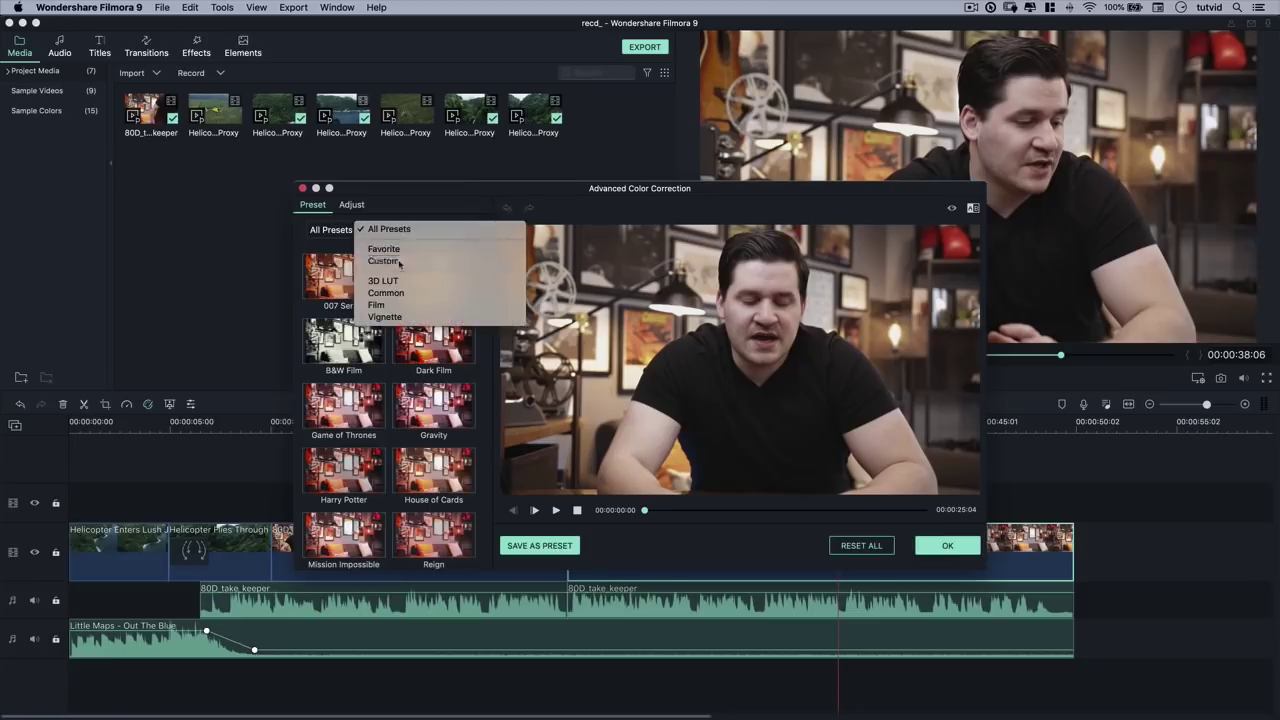
click(399, 262)
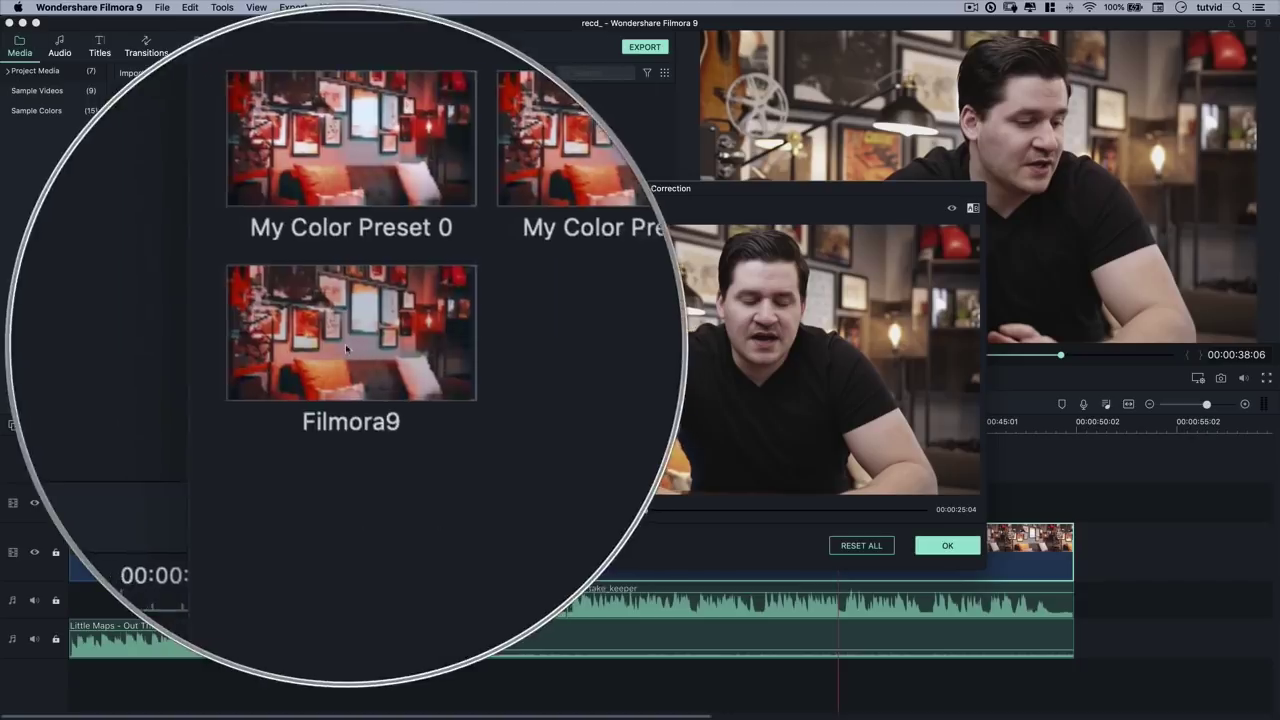
click(349, 345)
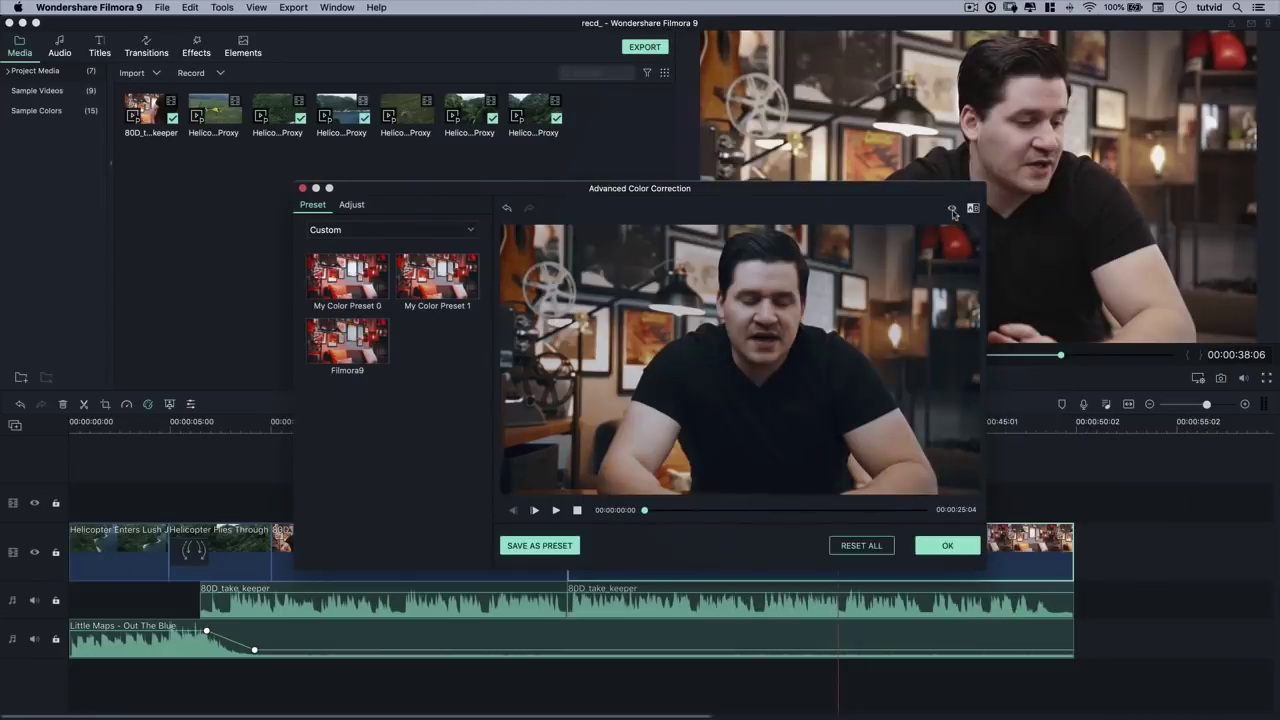
Compare the second talking-head clip's preview with and without the Filmora9 color correction.
click(952, 210)
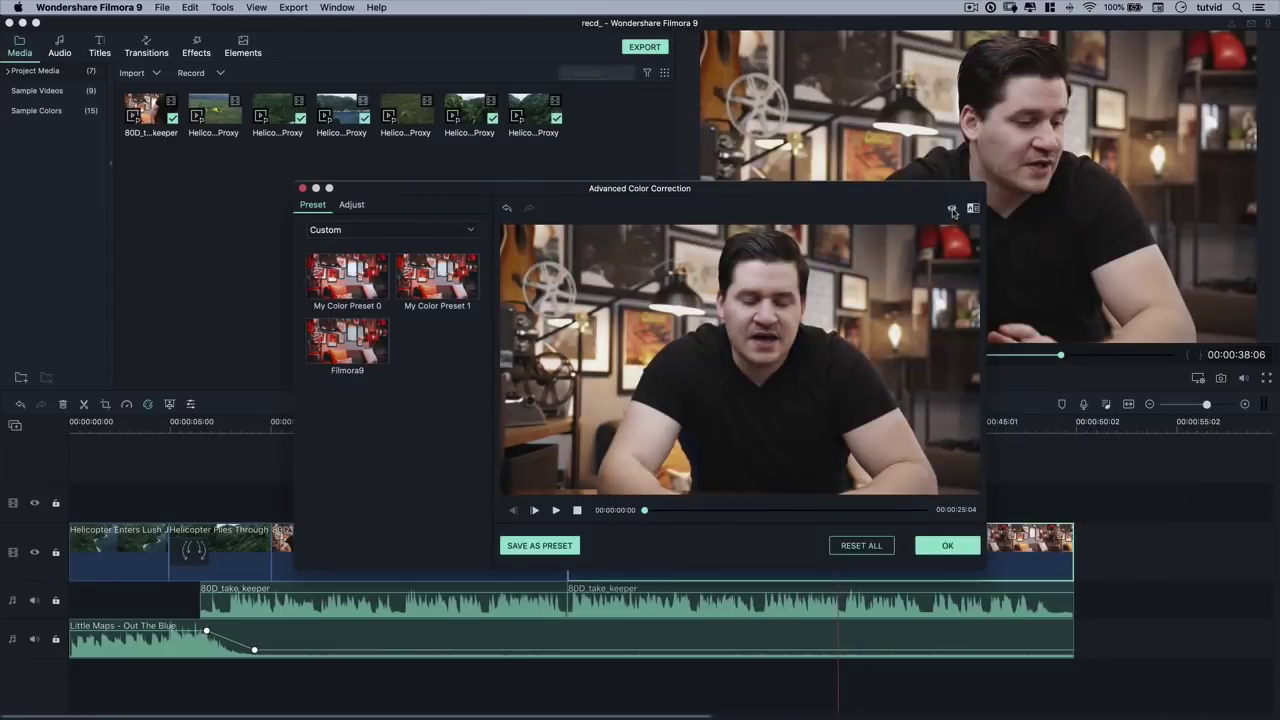
click(952, 210)
click(952, 210)
click(952, 210)
click(952, 210)
click(952, 210)
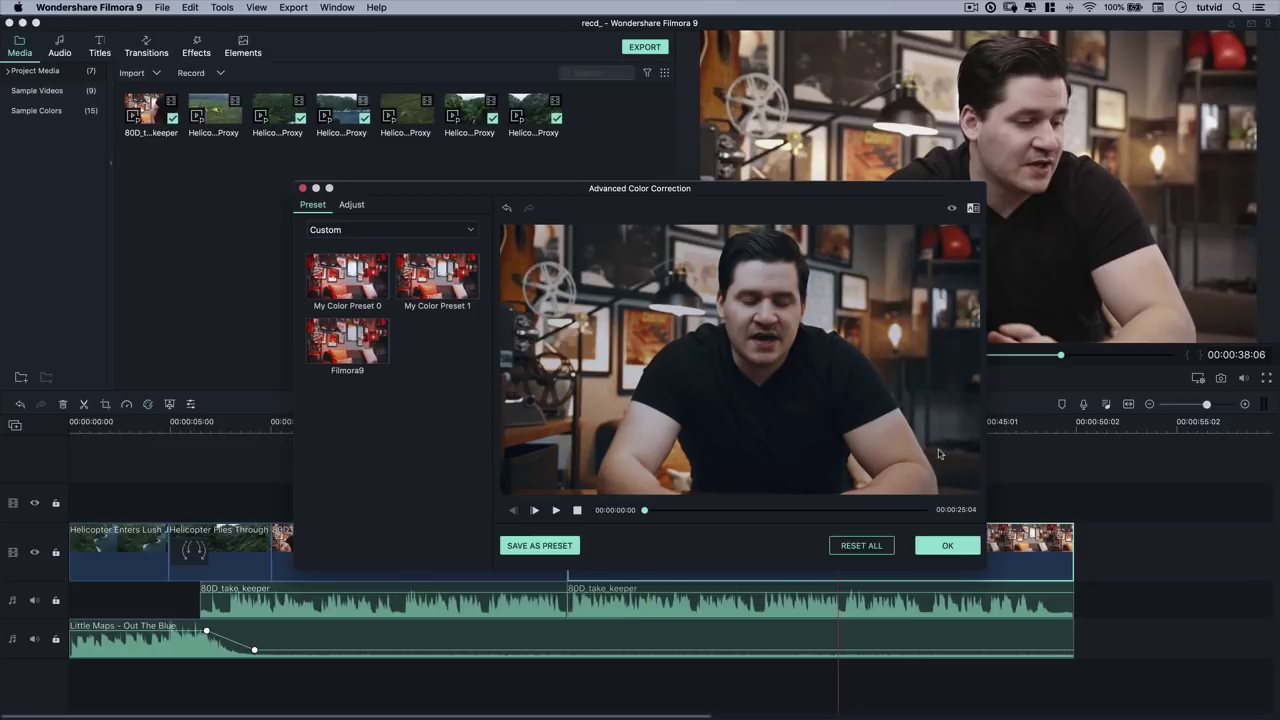
Apply the Filmora9 color correction to the second talking-head clip and move the playhead back to 00:00:12:04.
click(950, 547)
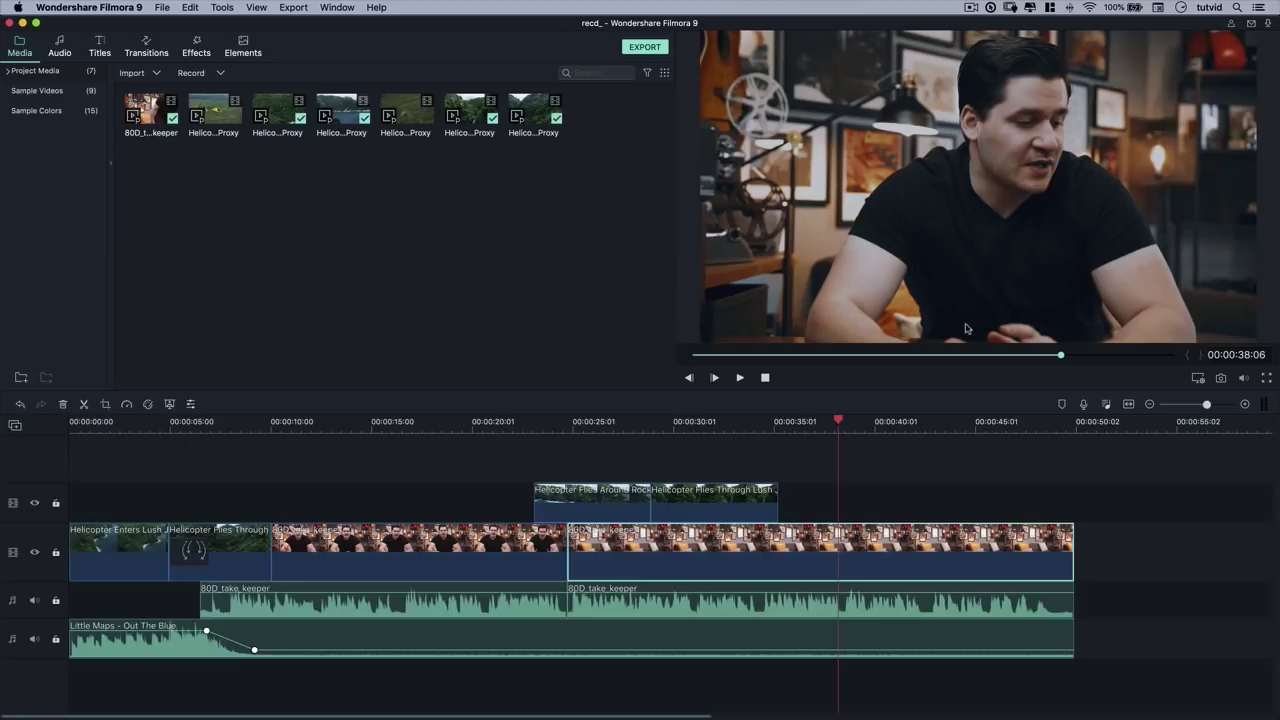
drag(840, 422, 314, 455)
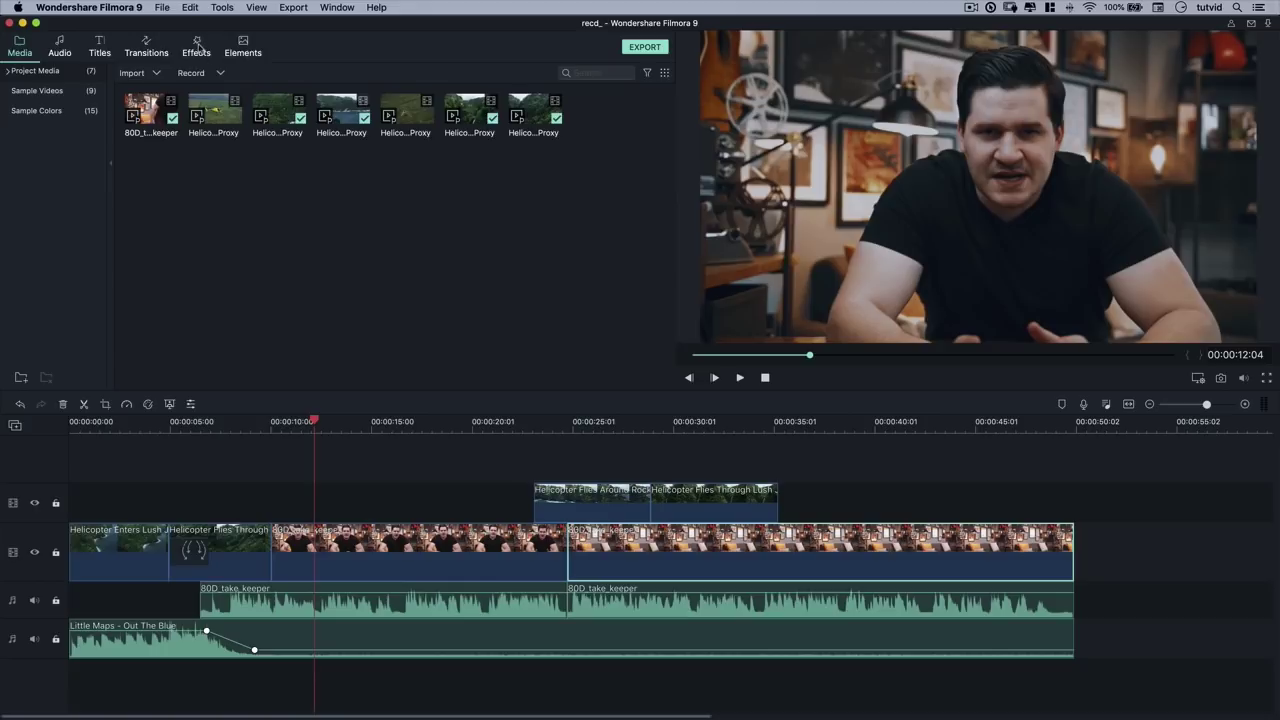
Browse the available filters in the effects library.
click(197, 45)
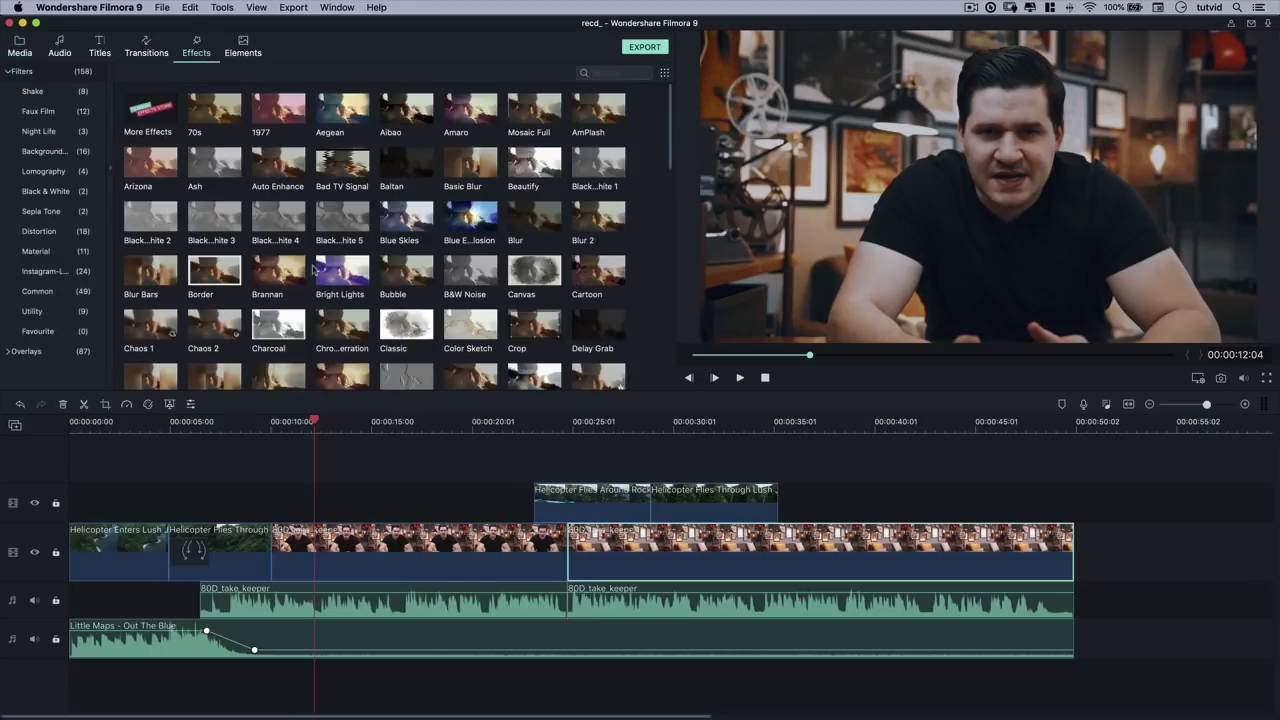
scroll(313, 268, down, 15)
scroll(313, 268, up, 15)
scroll(446, 268, down, 2)
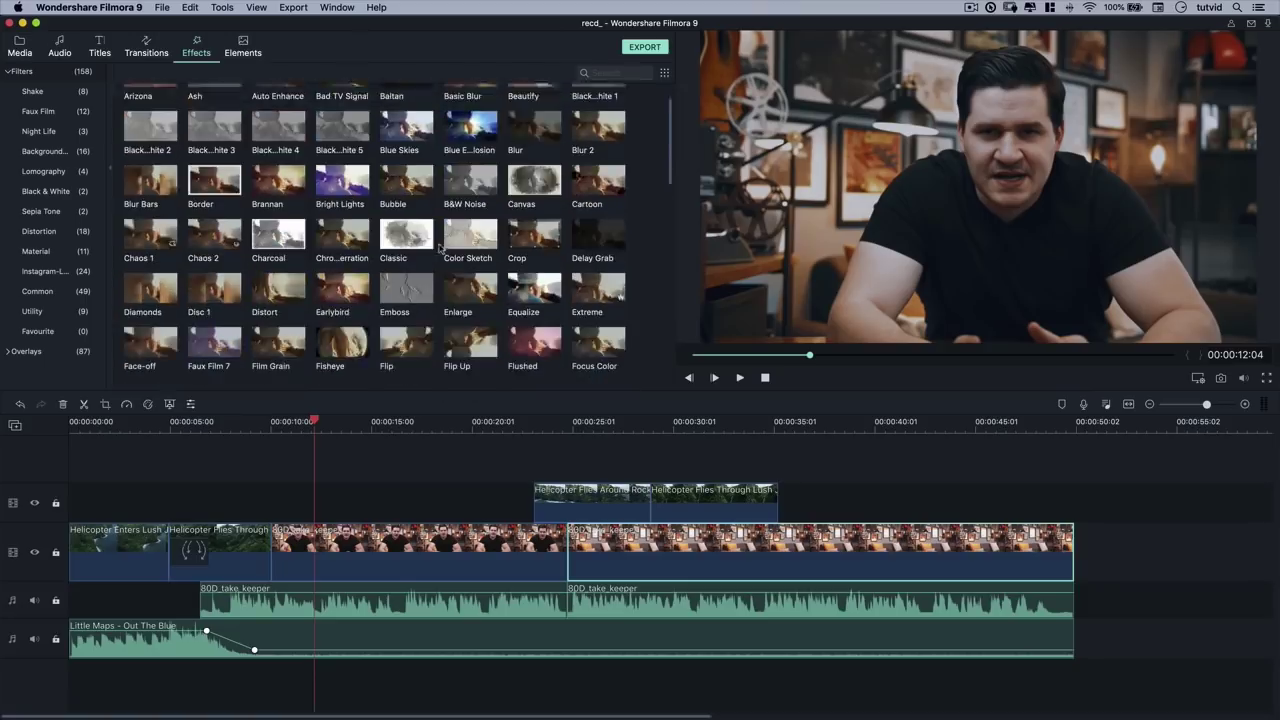
scroll(346, 238, down, 1)
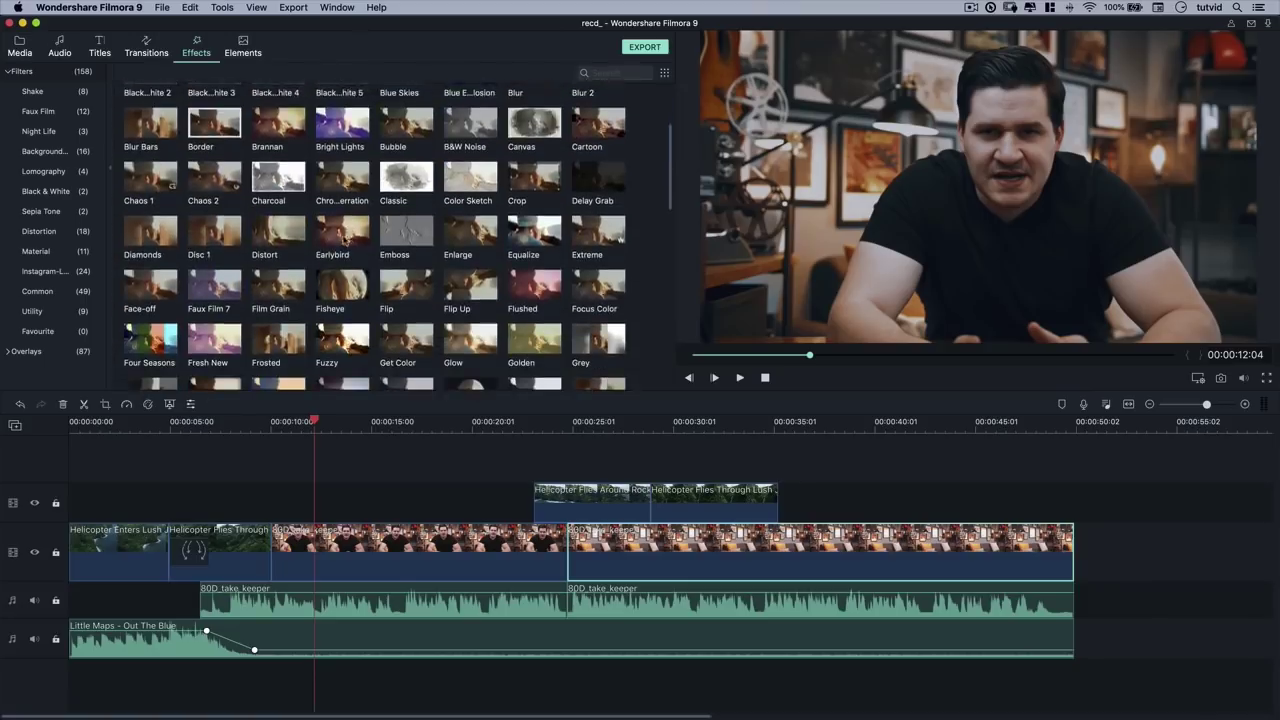
scroll(371, 258, down, 5)
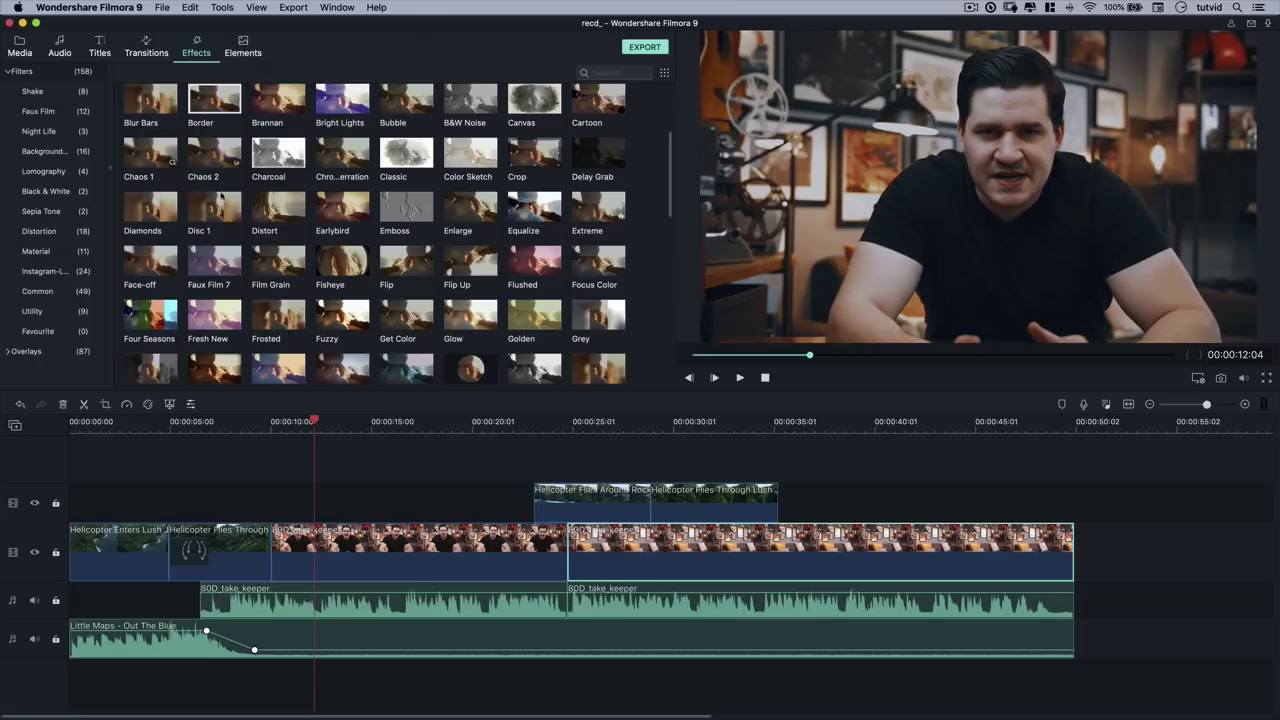
scroll(534, 232, down, 4)
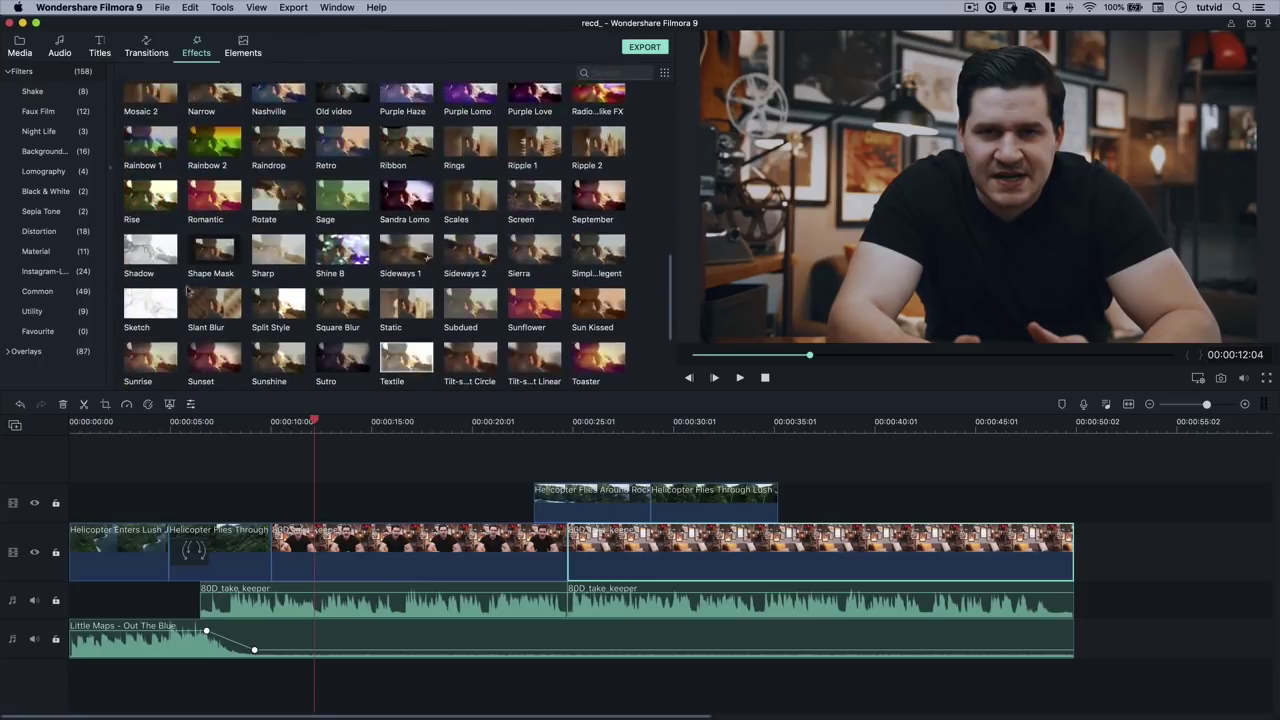
scroll(200, 260, down, 3)
Apply the VCR Distortion filter to the first talking-head clip and preview it at 00:00:17:21.
click(486, 240)
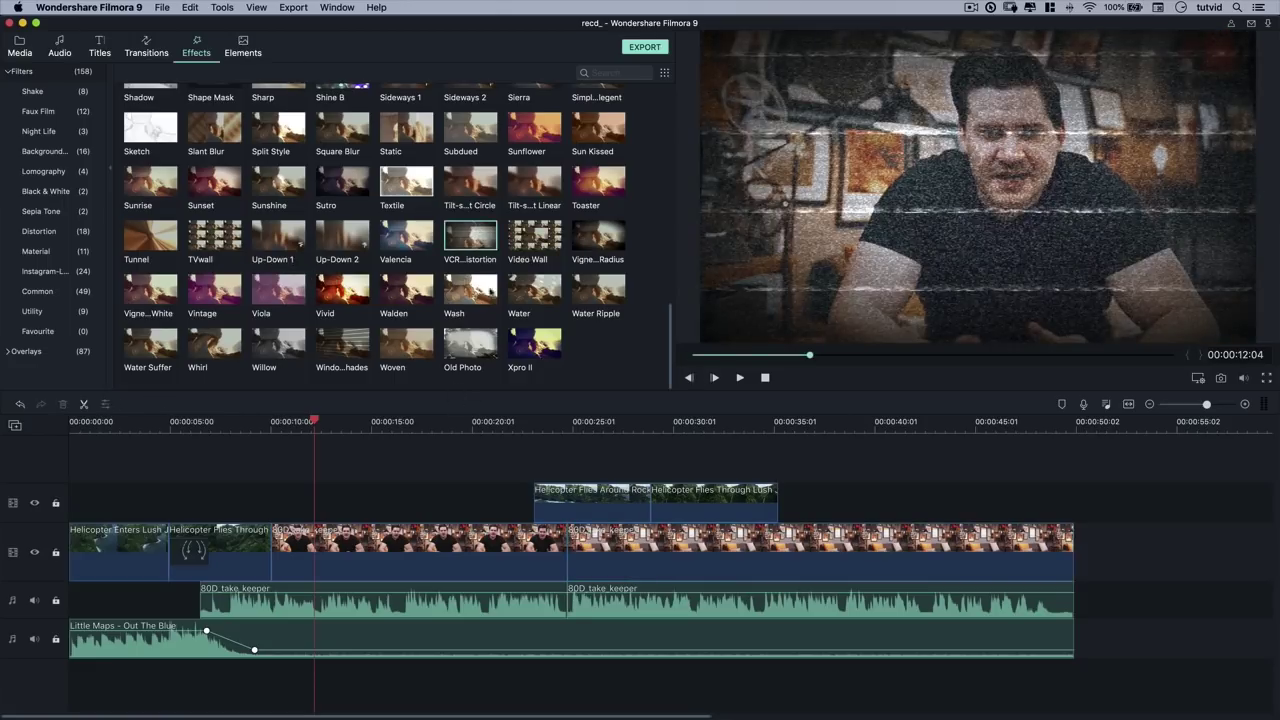
drag(470, 238, 372, 546)
drag(315, 422, 429, 422)
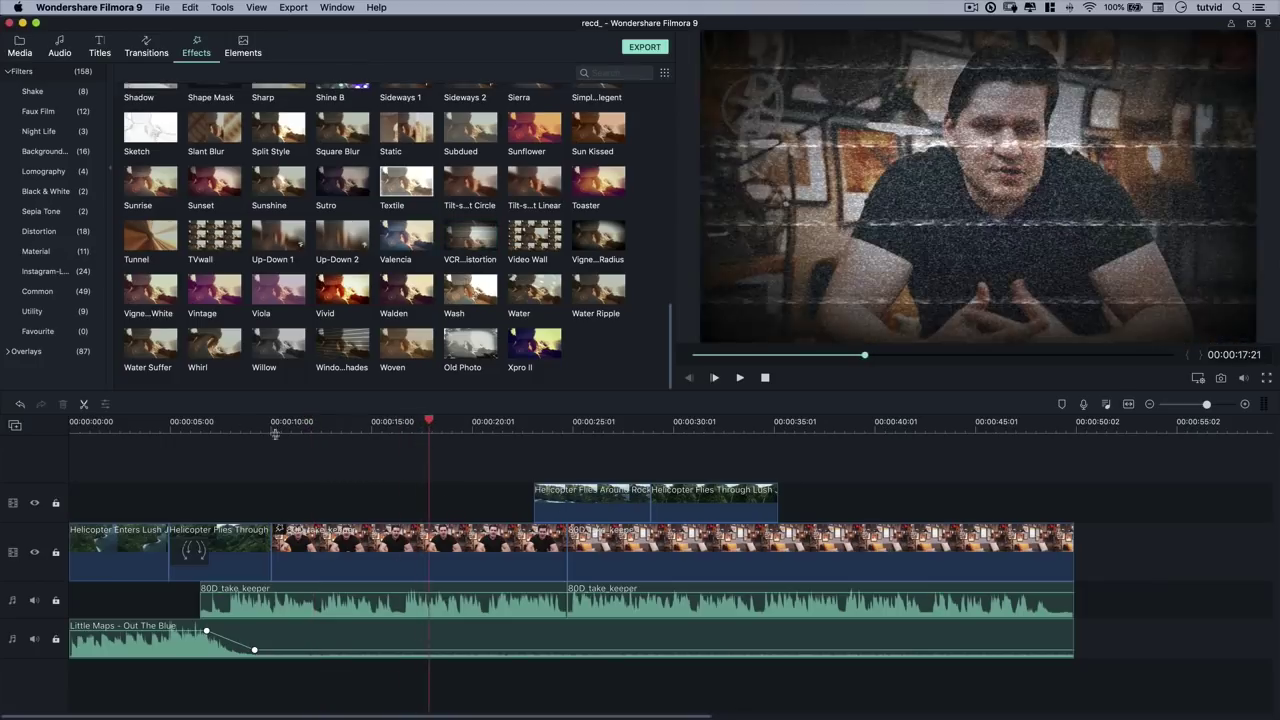
Compare the unfiltered second talking-head clip at 00:00:38:07 with the filtered first clip at 00:00:17:09.
key(super+equal)
key(super+equal)
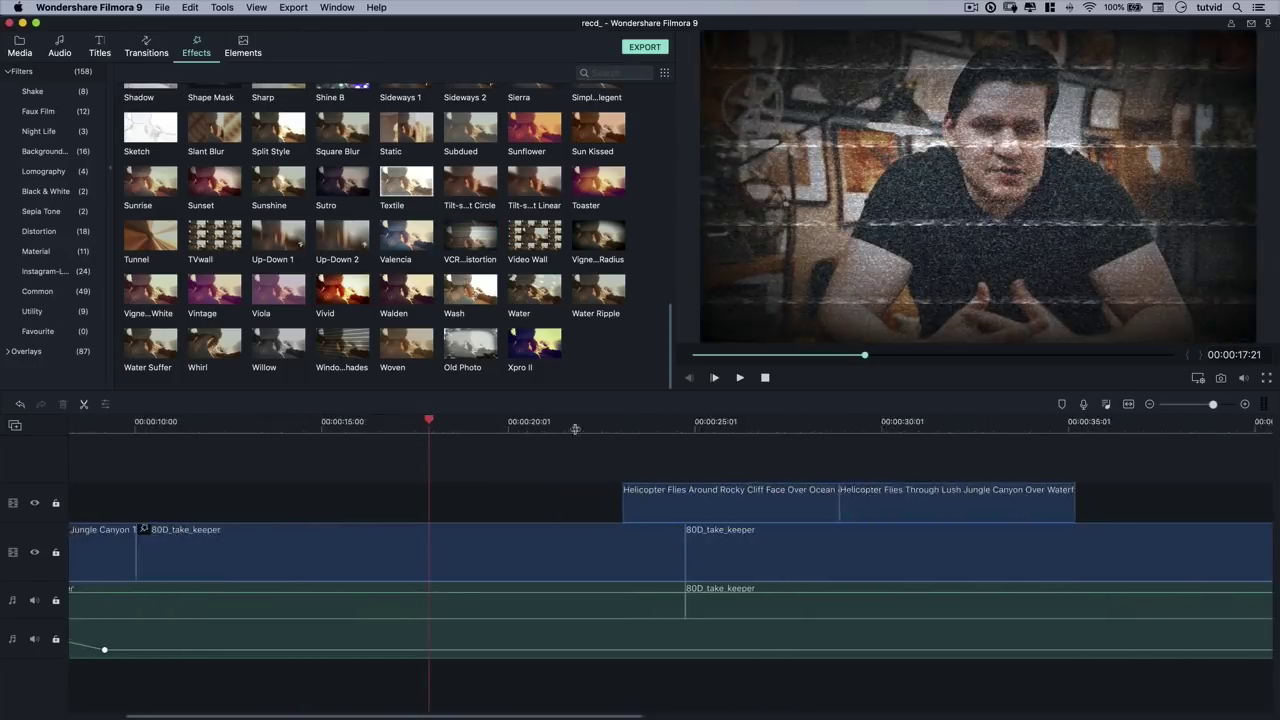
key(super+minus)
click(940, 466)
click(964, 466)
click(980, 541)
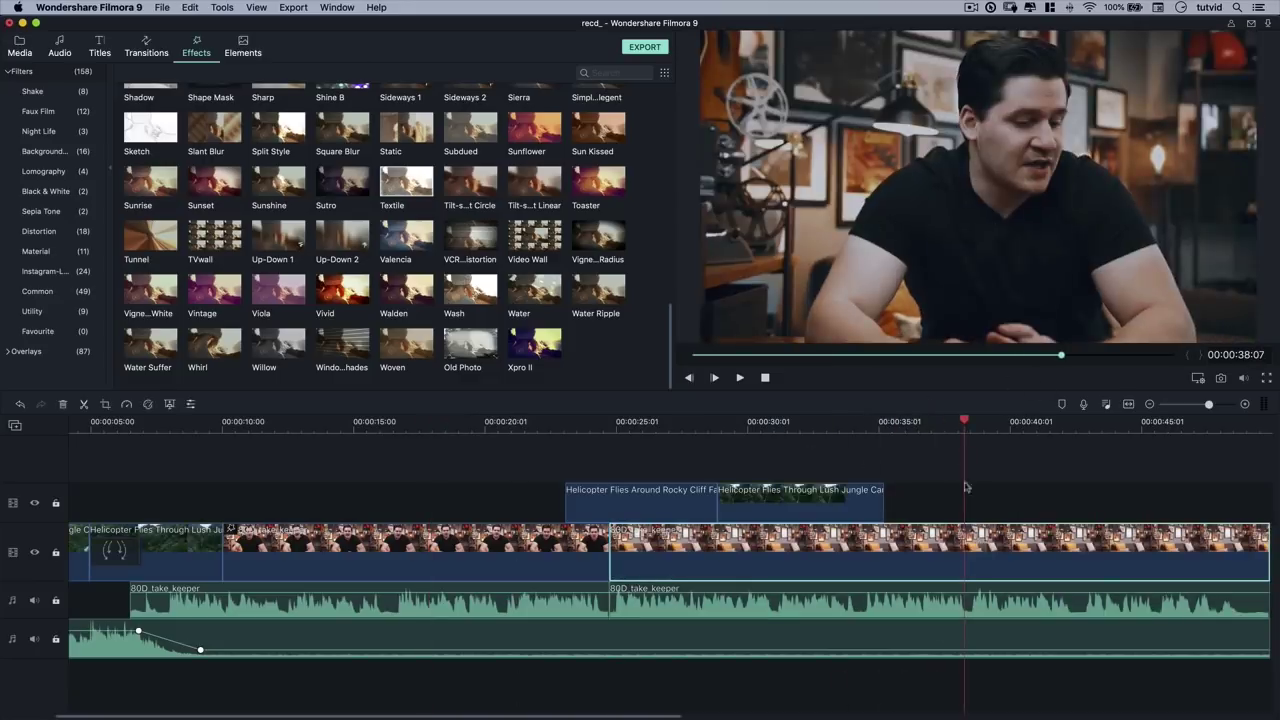
drag(965, 424, 417, 430)
click(467, 345)
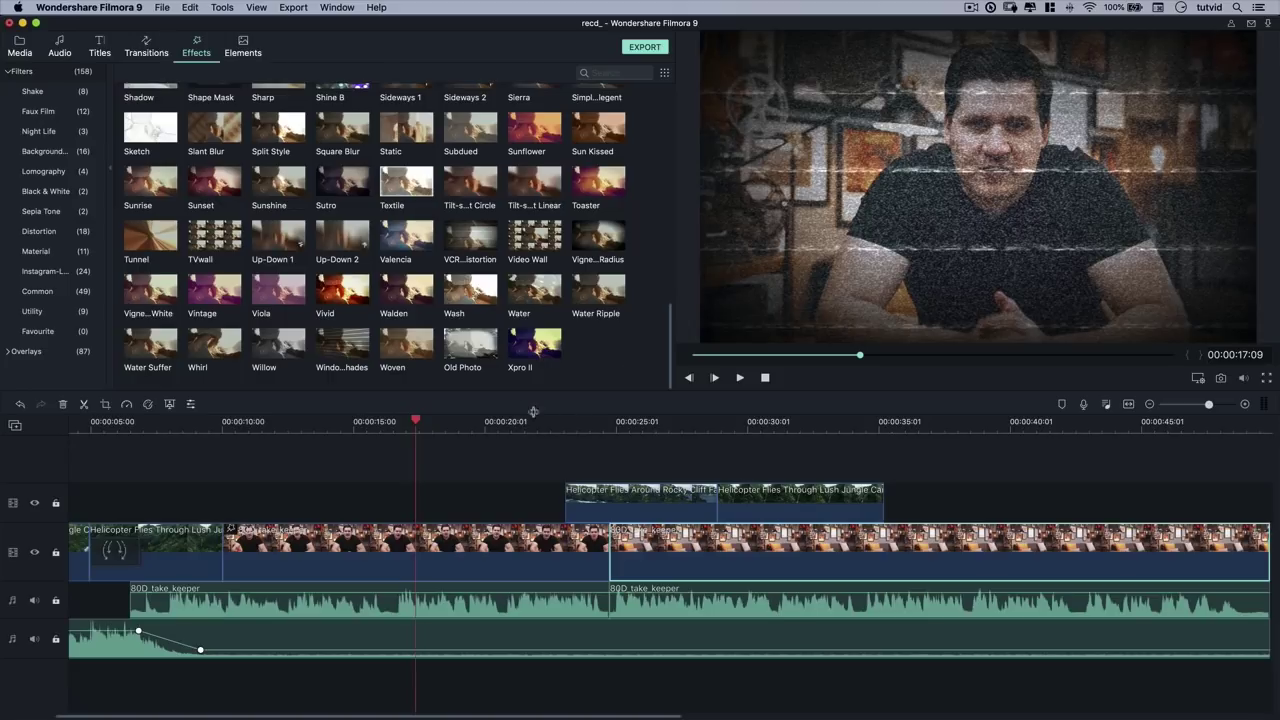
Set the VCR Distortion Alpha to 20 on the first talking-head clip, check its color settings and apply the changes.
click(369, 550)
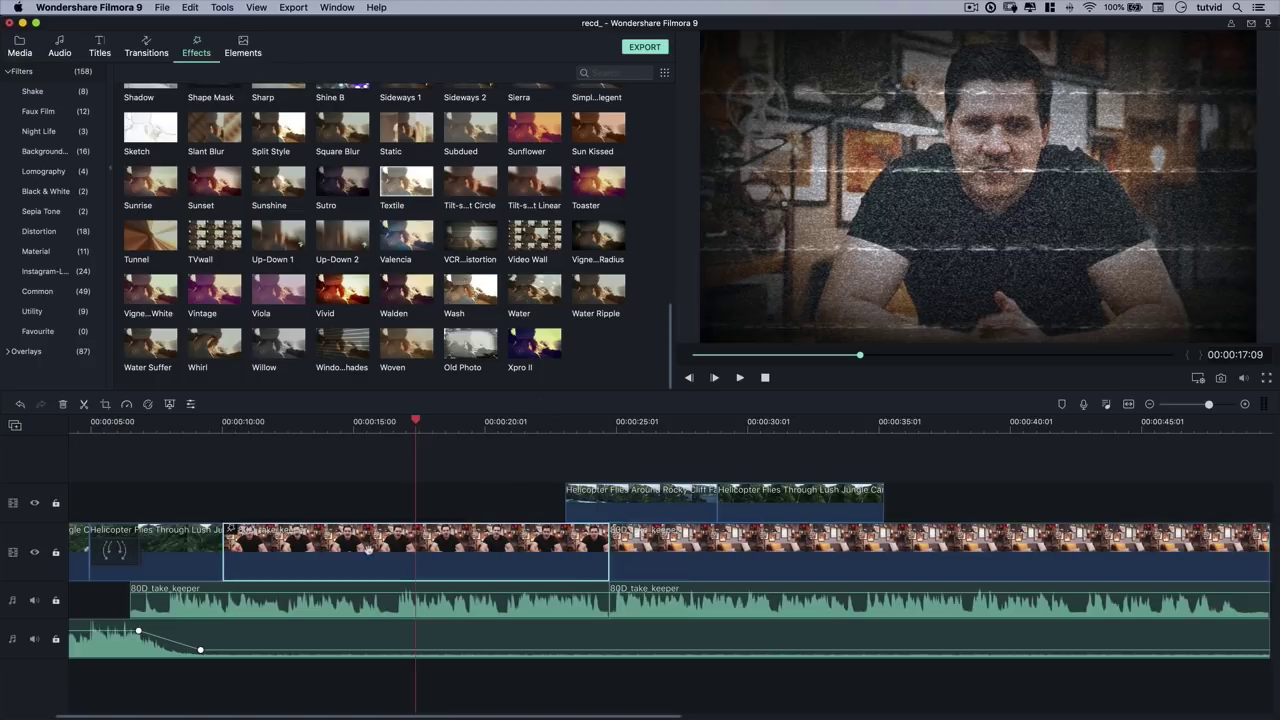
double_click(421, 540)
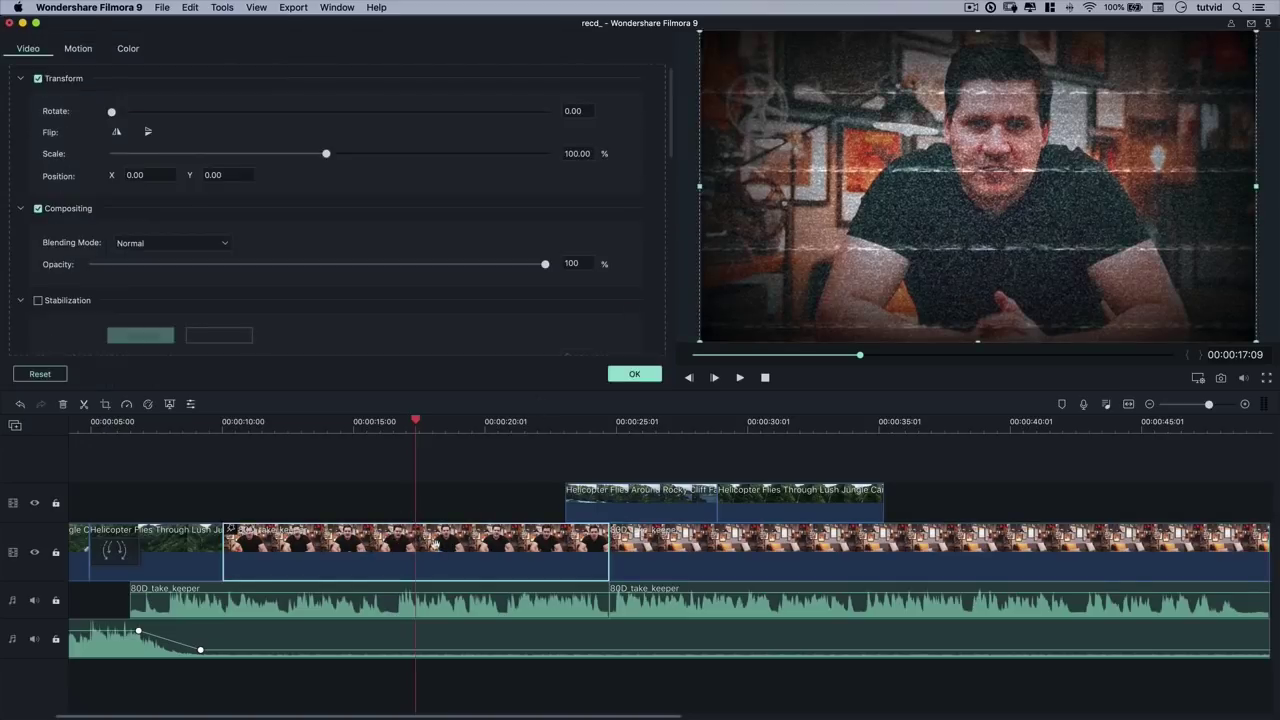
scroll(83, 231, down, 5)
scroll(83, 231, up, 5)
scroll(72, 218, down, 3)
scroll(55, 169, down, 8)
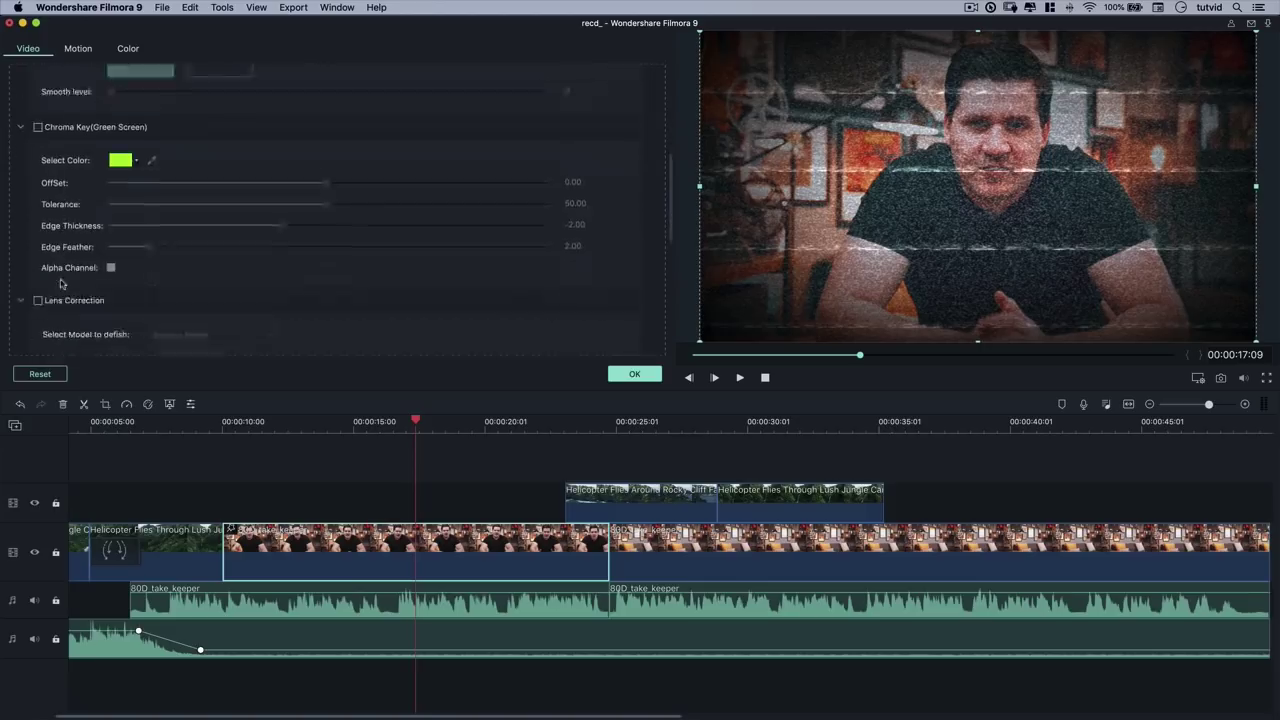
scroll(67, 111, down, 12)
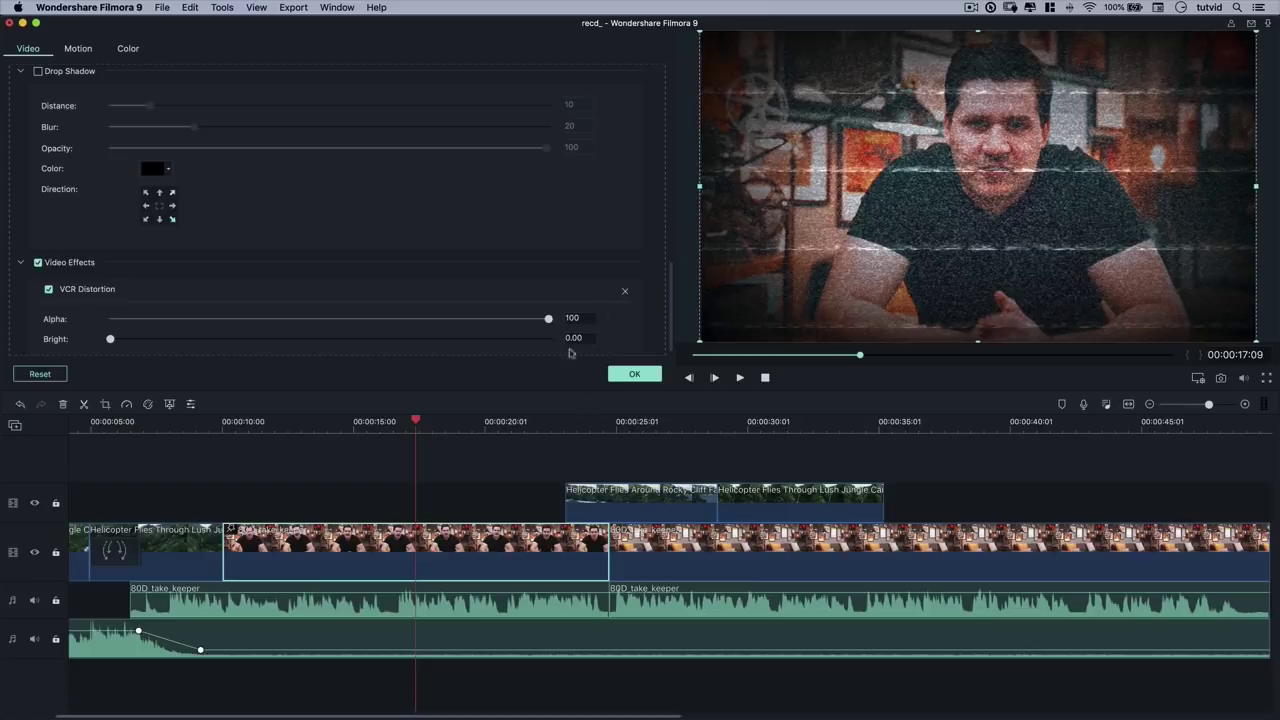
drag(548, 319, 238, 320)
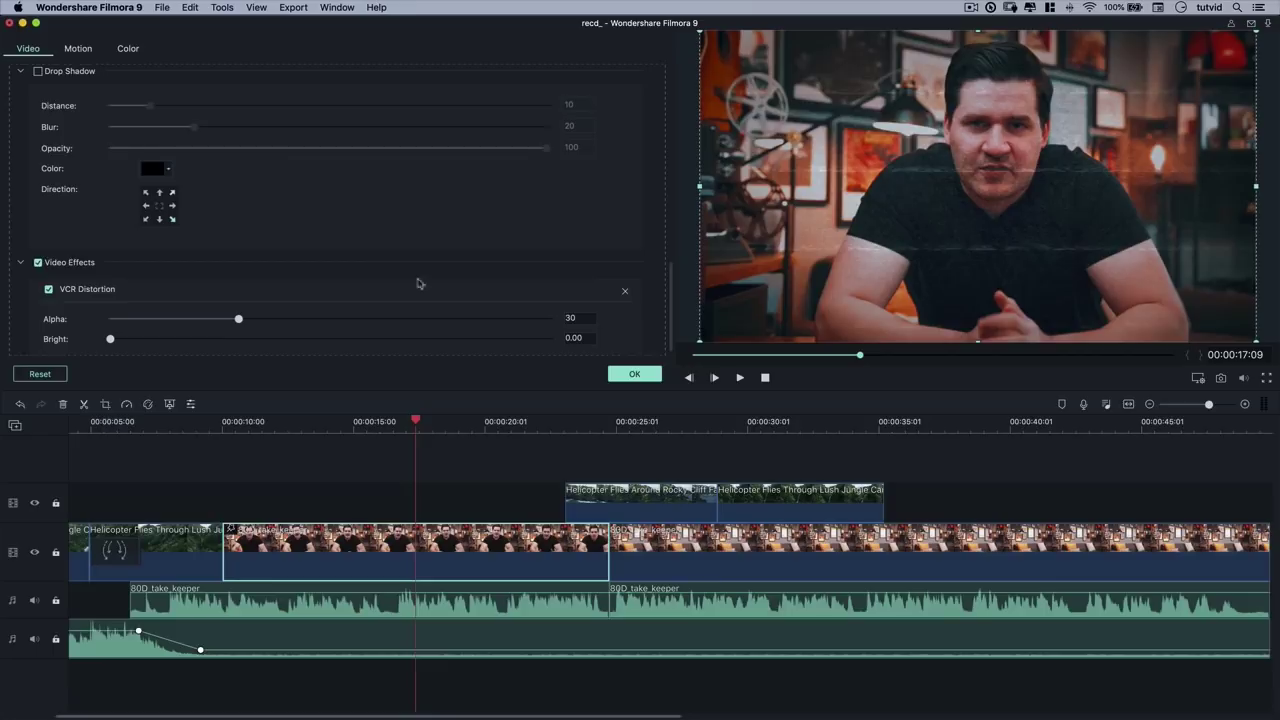
drag(240, 322, 196, 331)
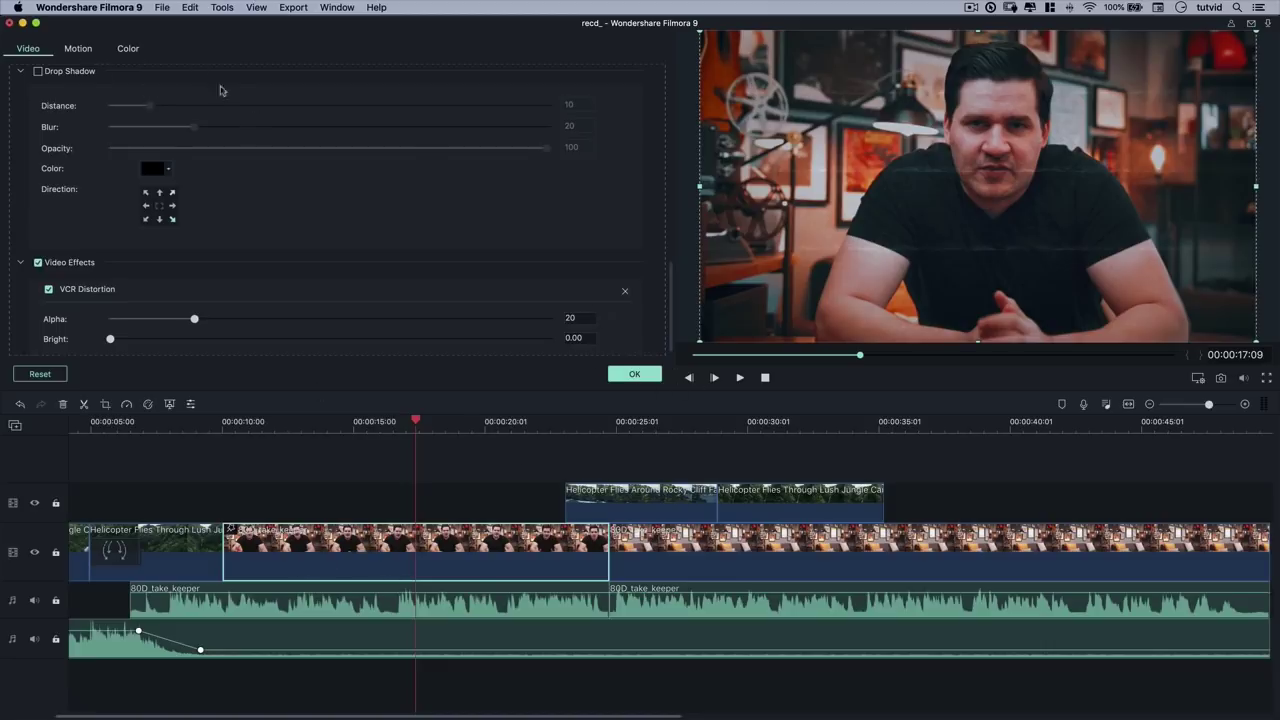
click(124, 50)
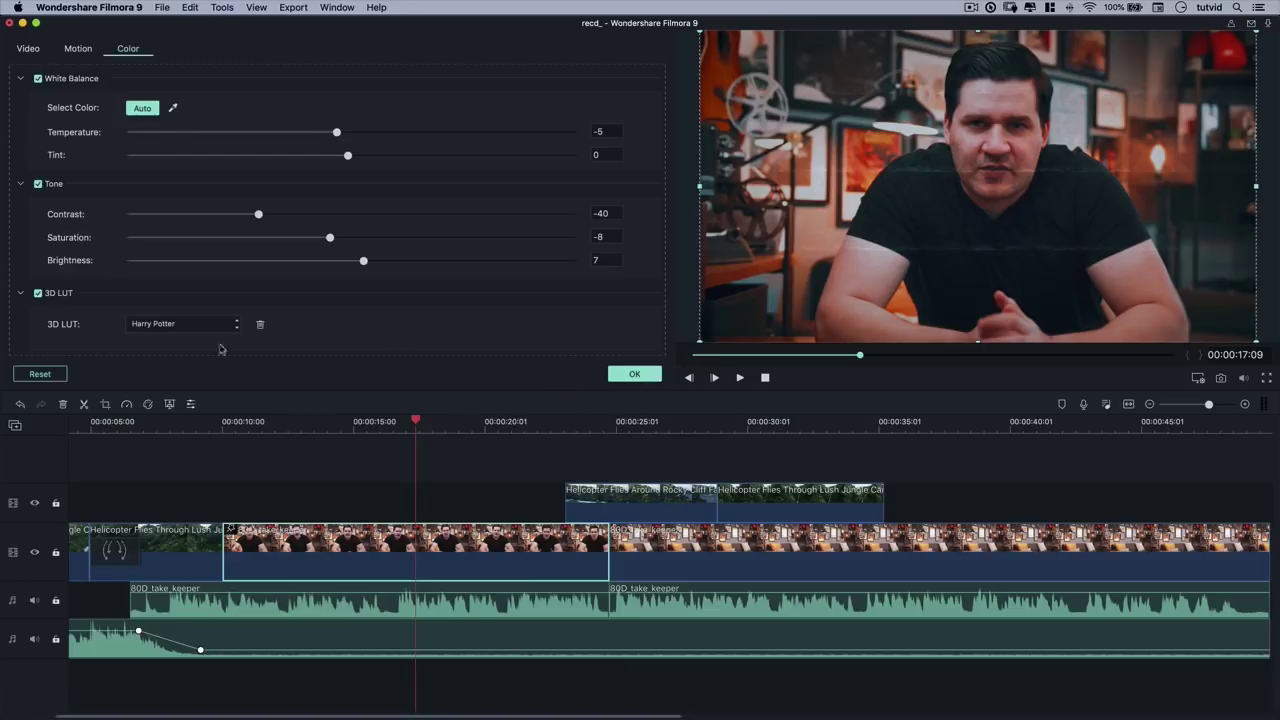
click(634, 374)
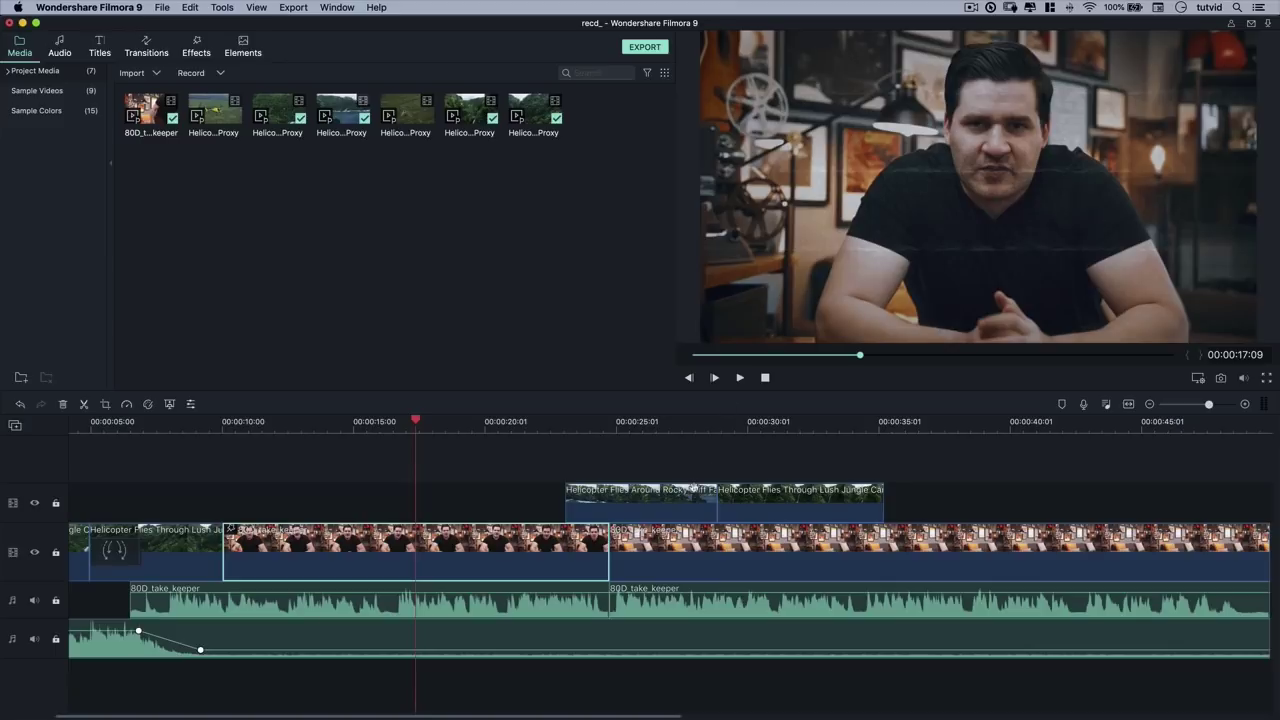
Remove the VCR Distortion effect from the first talking-head clip.
double_click(460, 540)
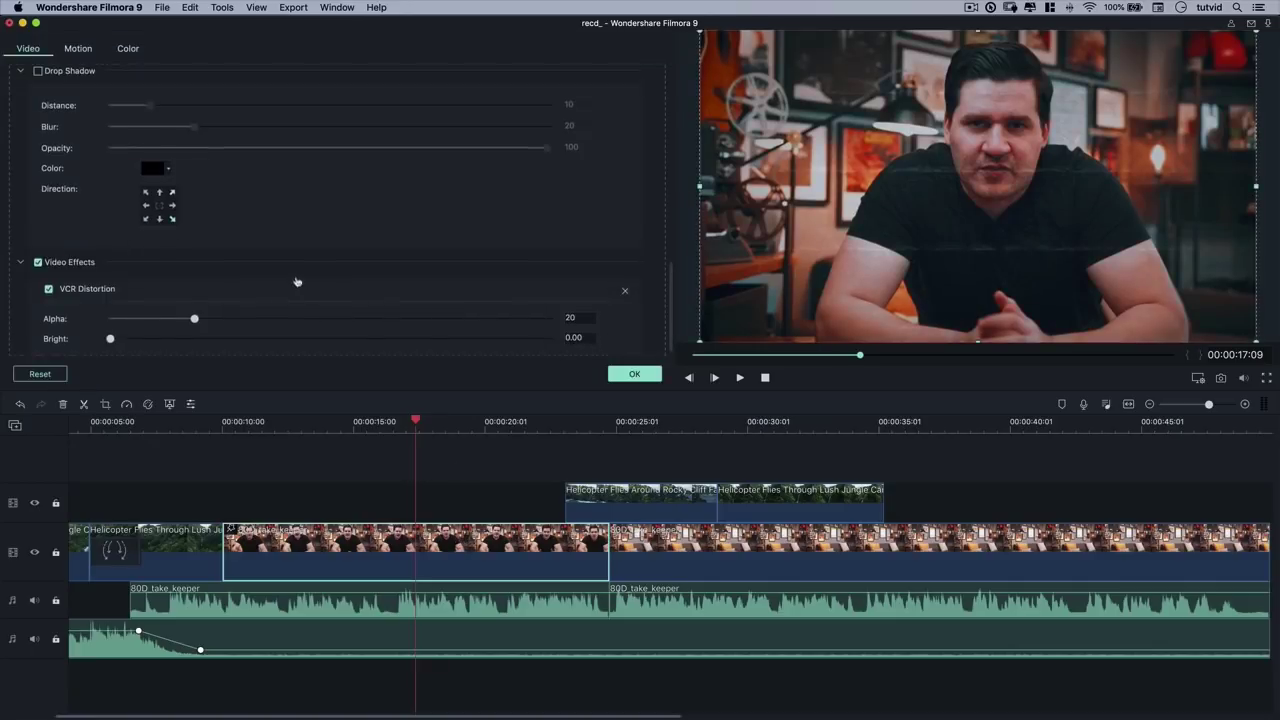
click(625, 291)
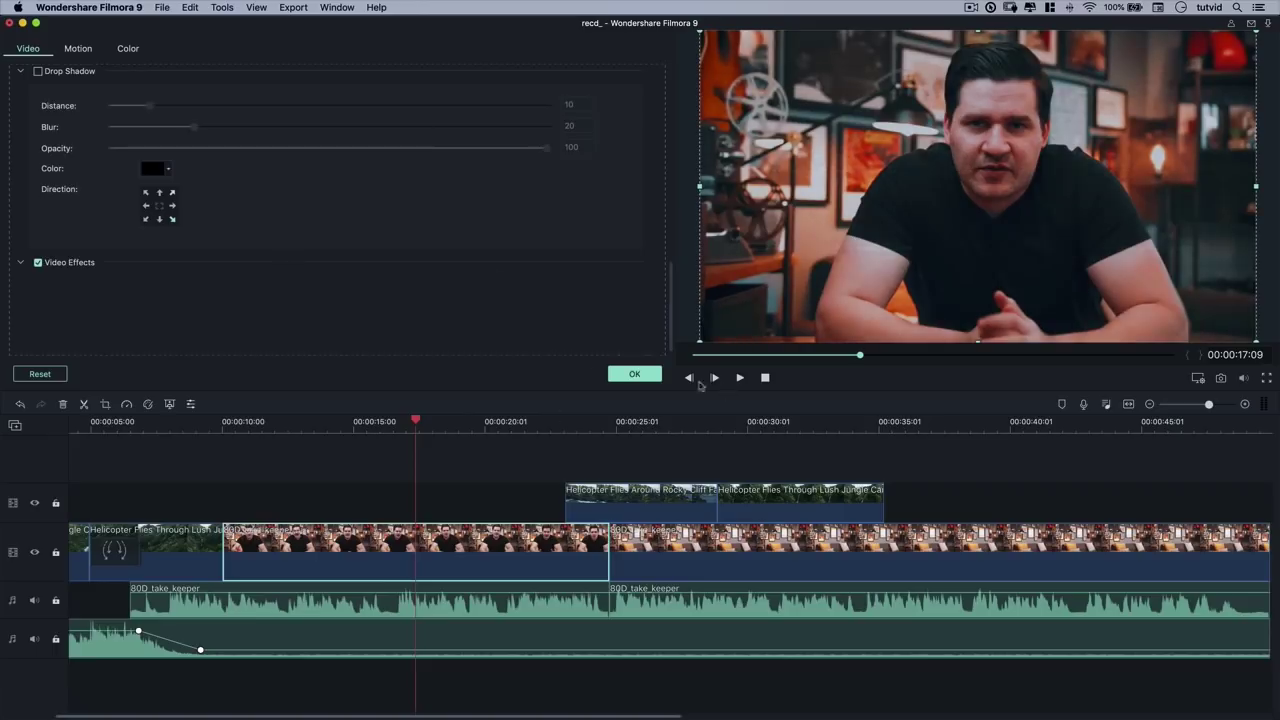
click(640, 374)
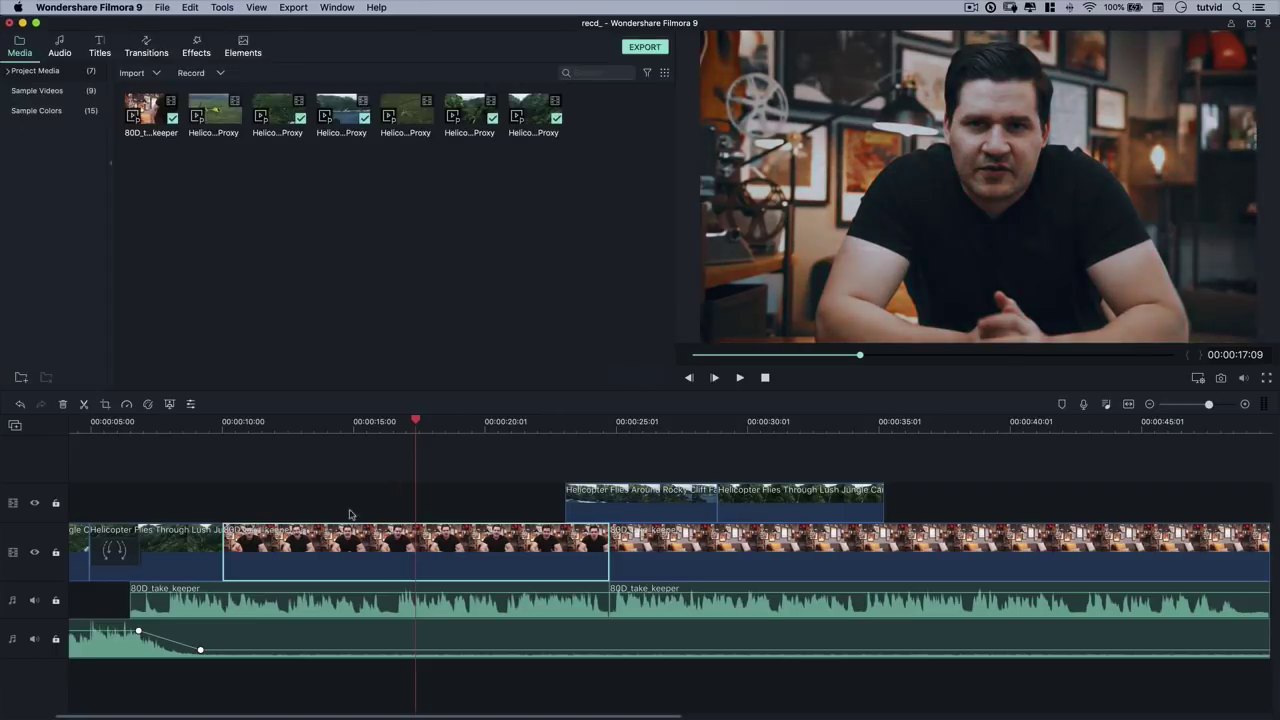
Place the VCR Distortion filter at the start of the upper video track and extend it to the first helicopter b-roll clip there.
scroll(350, 514, left, 5)
click(668, 600)
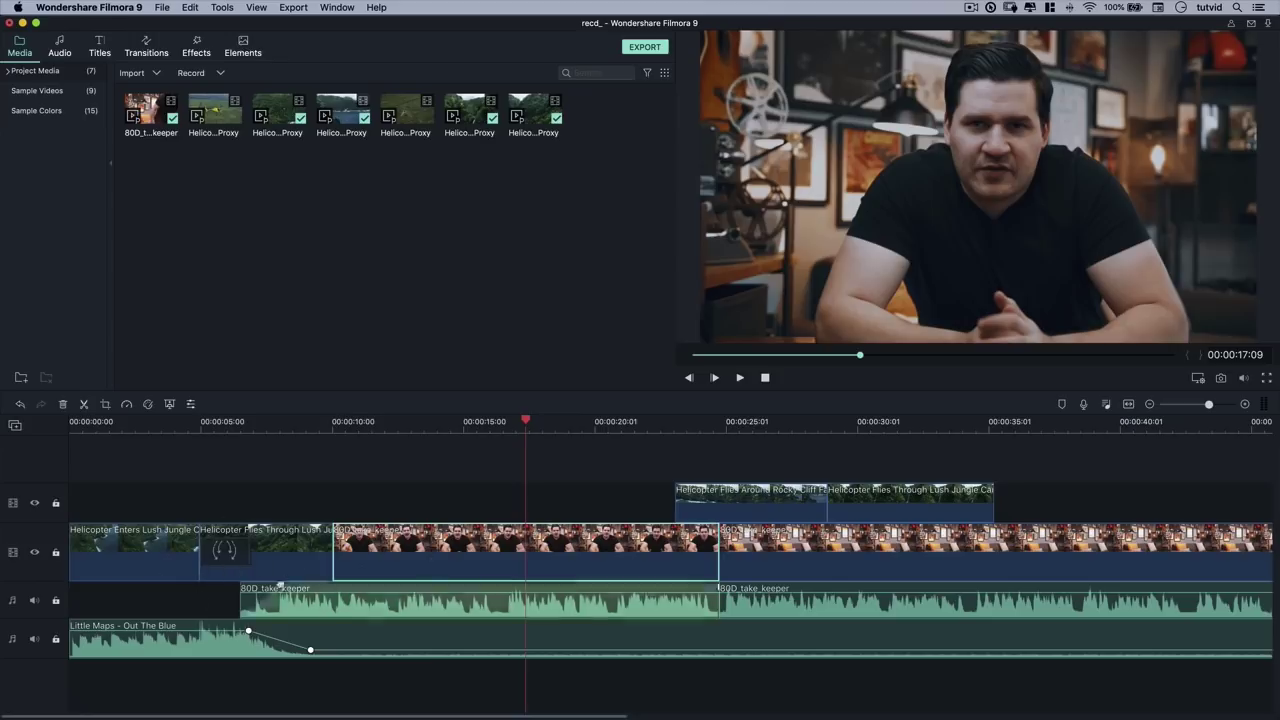
click(199, 50)
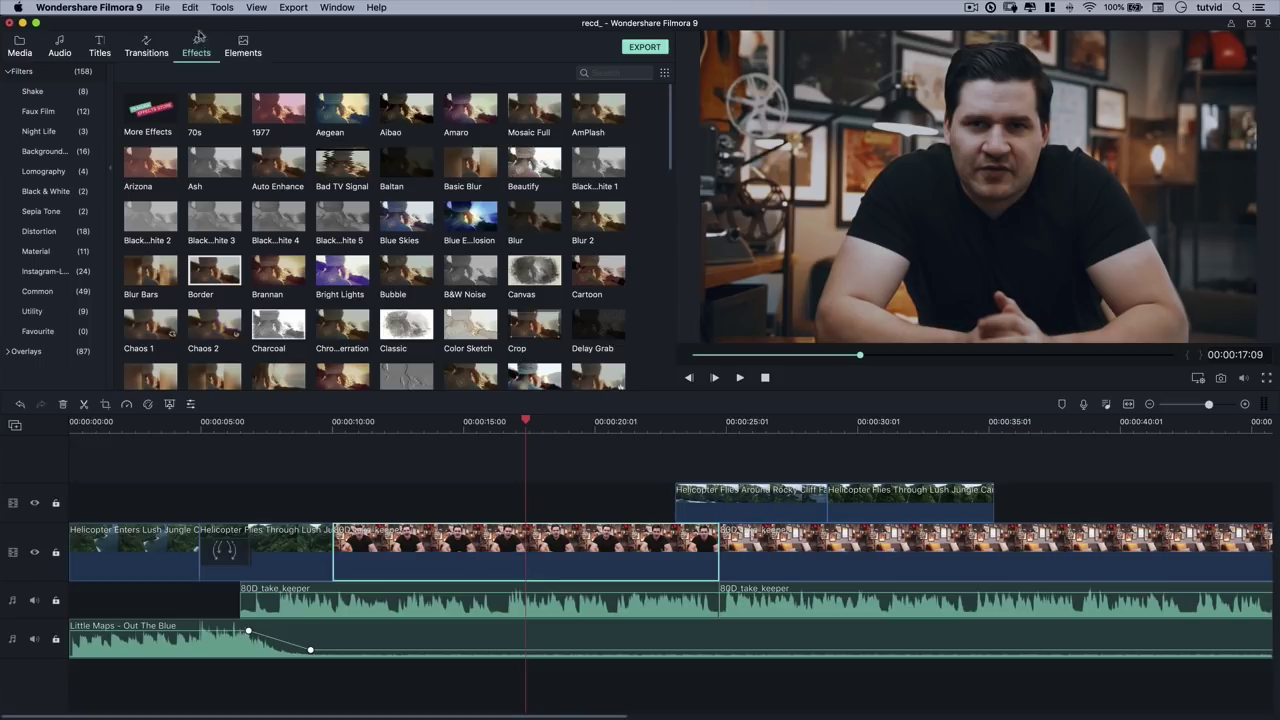
scroll(436, 296, down, 20)
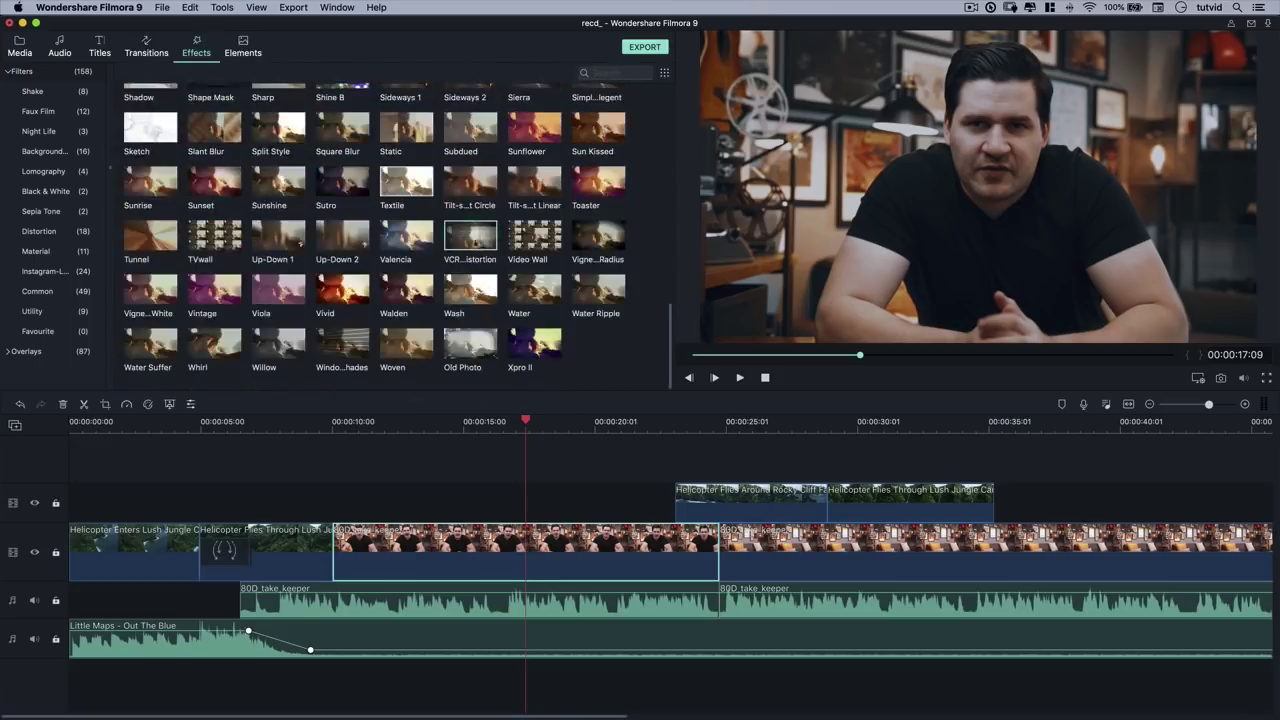
drag(465, 241, 146, 503)
drag(142, 500, 76, 505)
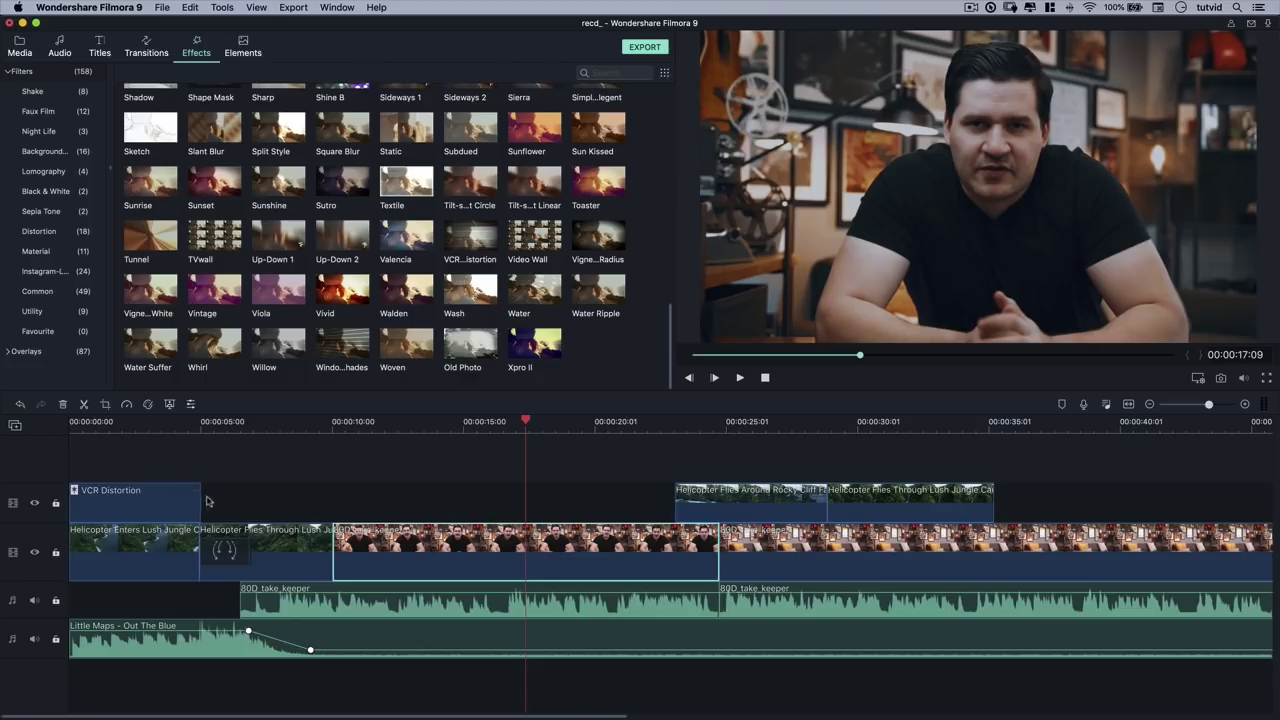
drag(205, 500, 675, 500)
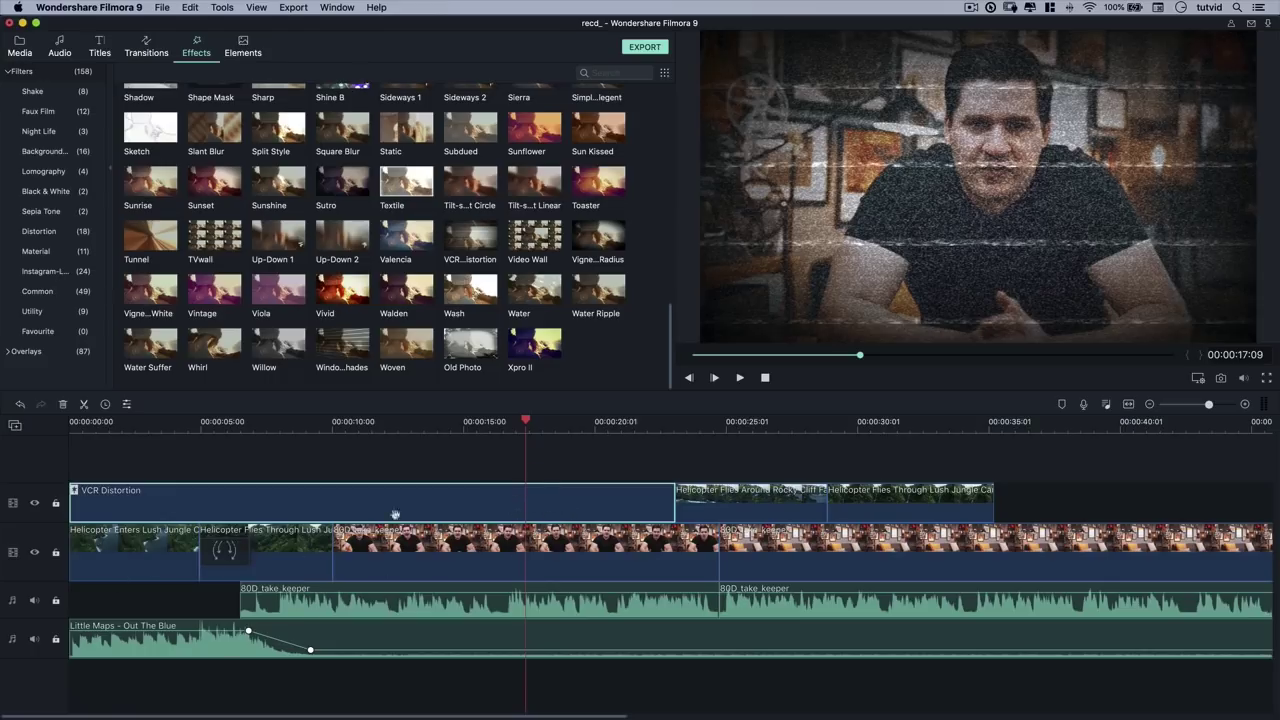
drag(671, 494, 675, 522)
Compare frames under the VCR Distortion filter with frames outside it at 00:00:25:10 and 00:00:37:18, returning to 00:00:14:05.
drag(527, 423, 287, 423)
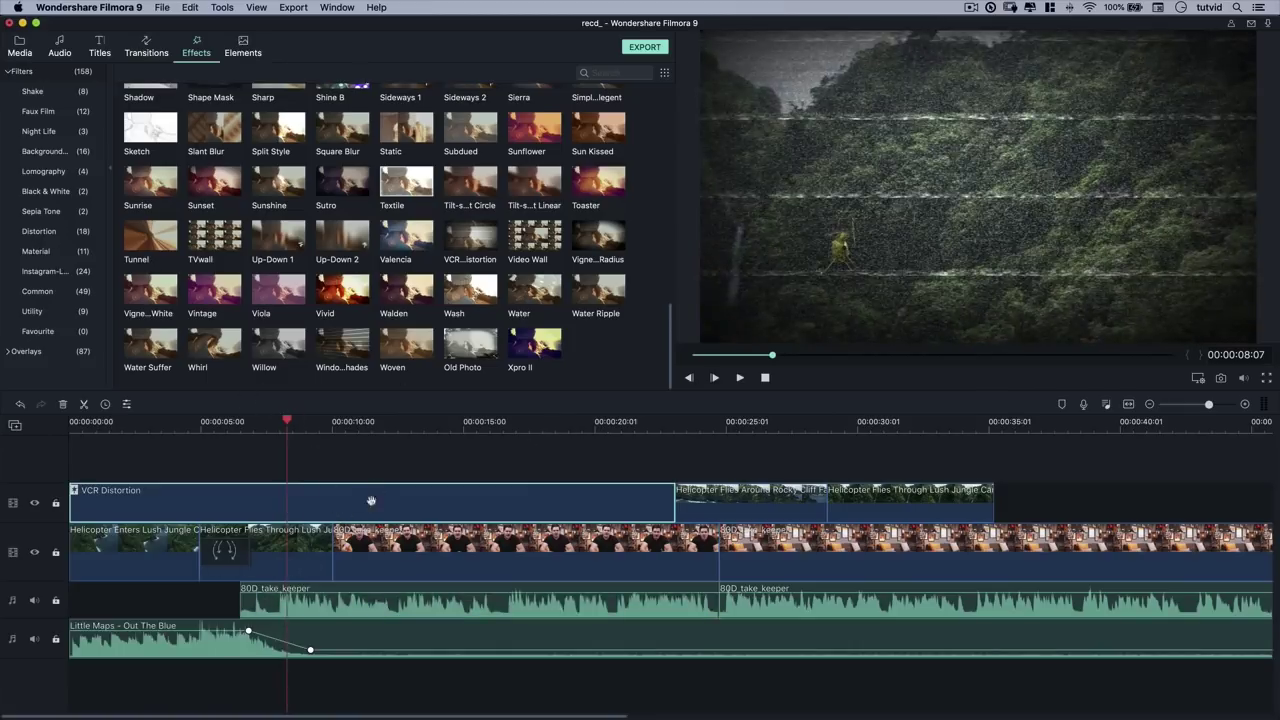
drag(287, 421, 737, 421)
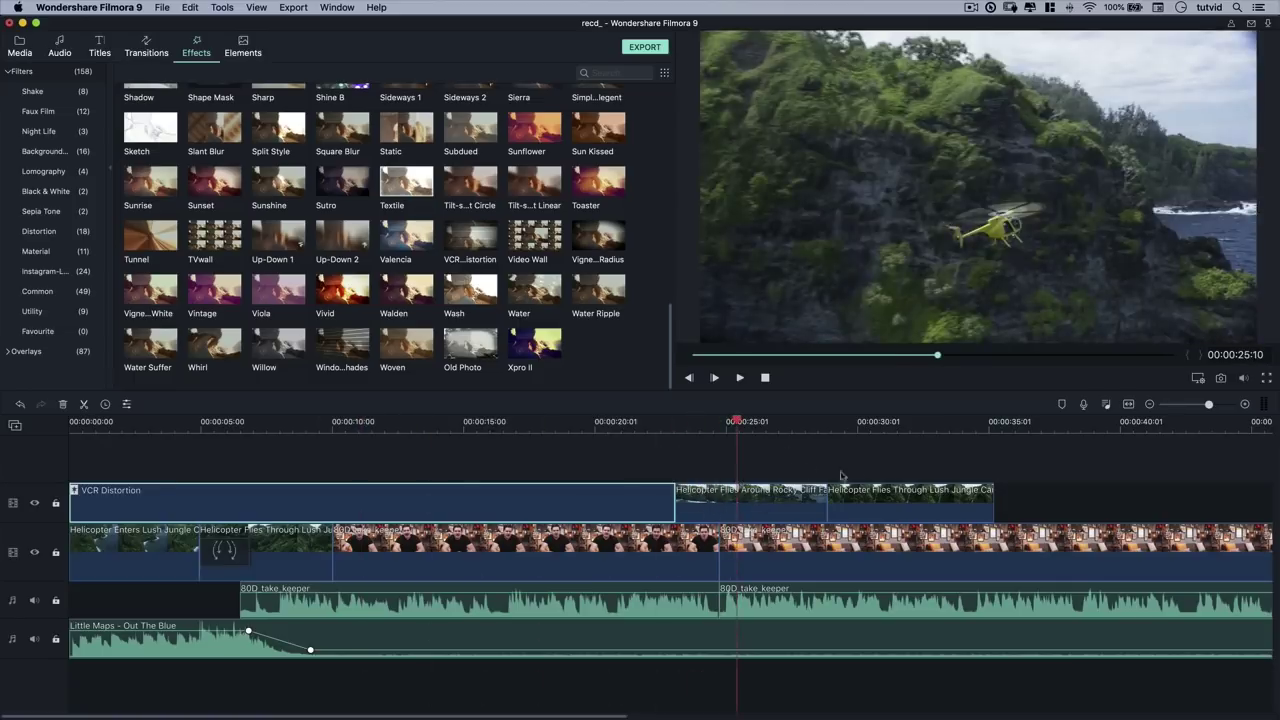
click(737, 423)
click(1060, 424)
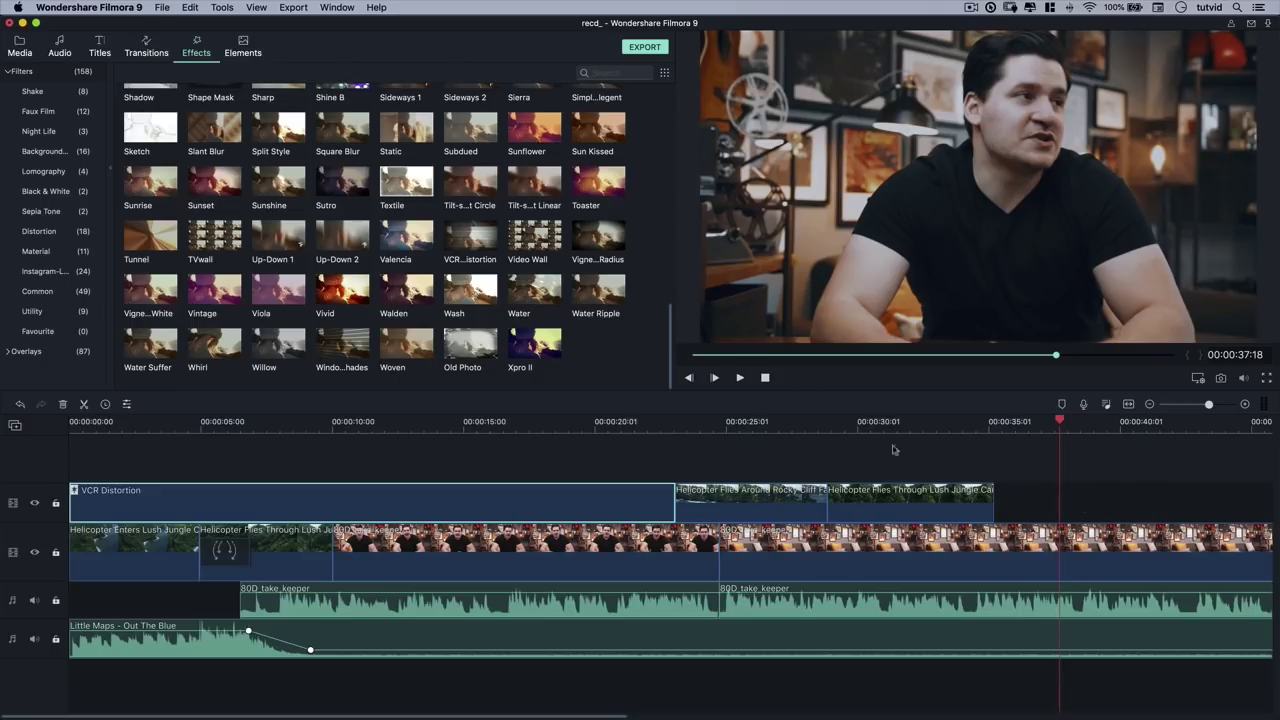
click(442, 422)
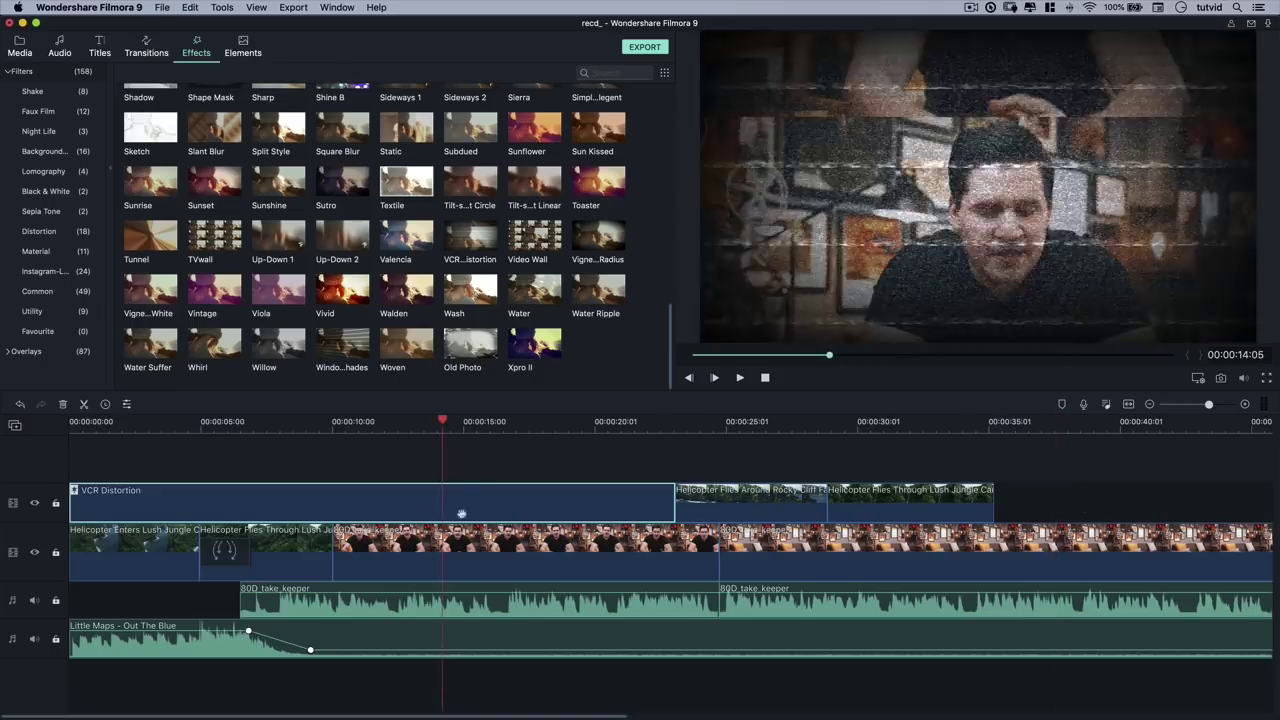
Set the Alpha of the VCR Distortion filter on the upper video track to 26.
double_click(411, 501)
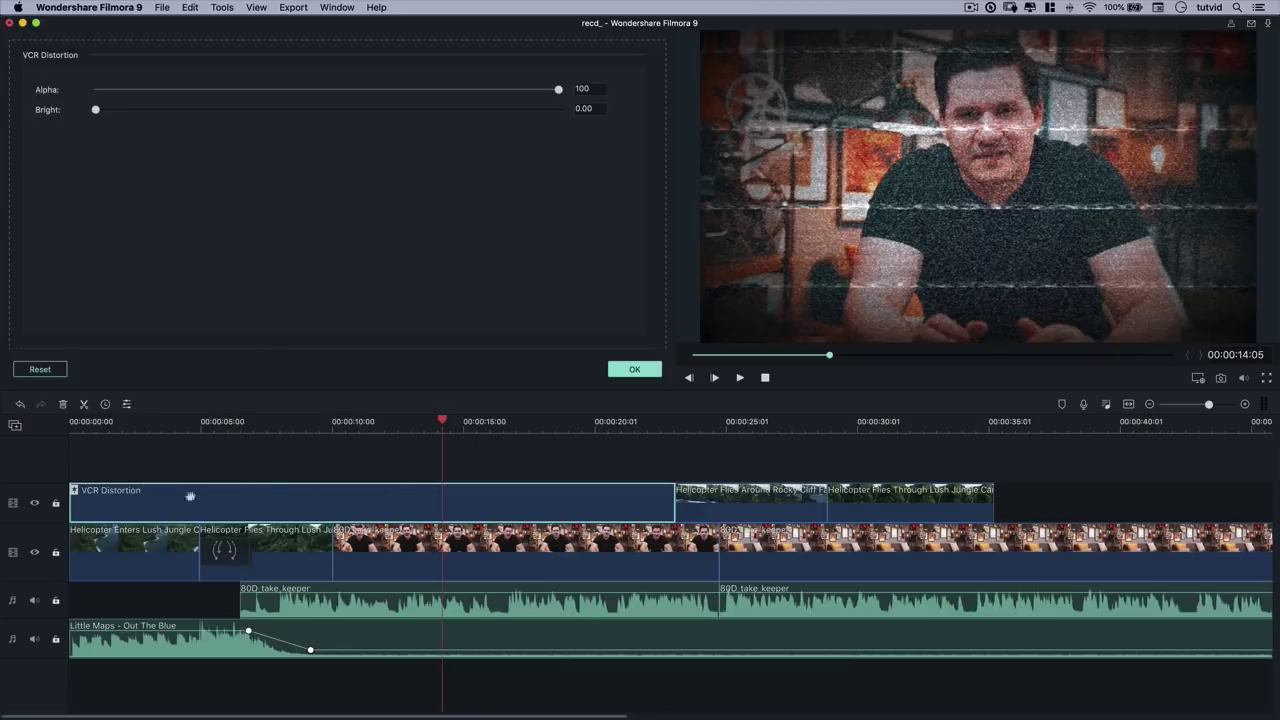
drag(558, 90, 215, 103)
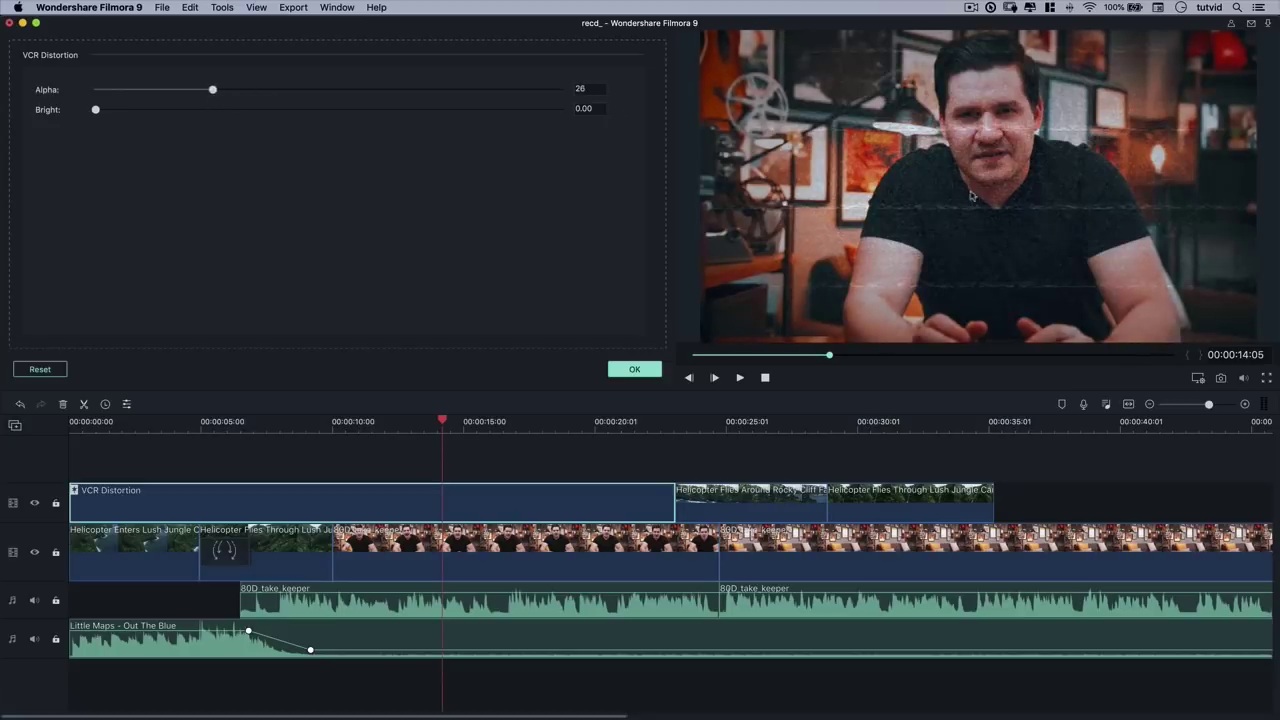
click(632, 368)
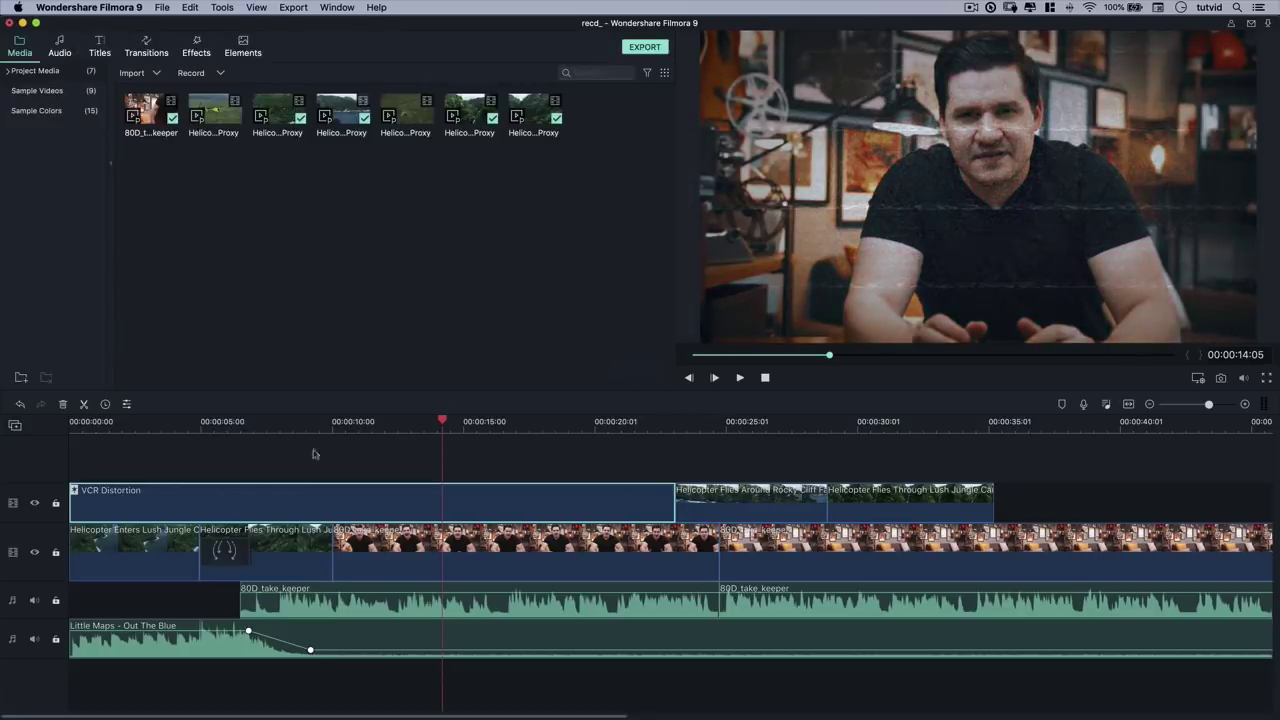
Scrub back through the footage under the VCR Distortion filter, from 00:00:14:05 to the project's opening at 00:00:00:07.
scroll(441, 421, up, 1)
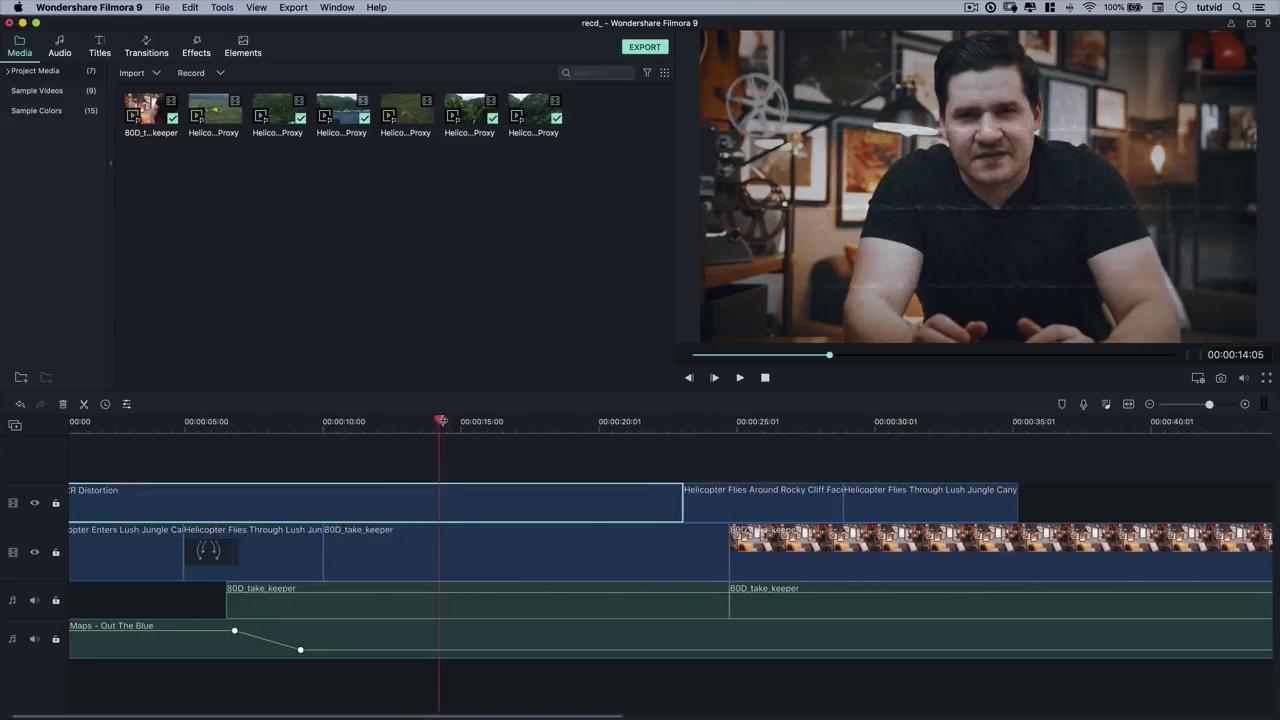
drag(441, 421, 360, 421)
scroll(87, 513, left, 1)
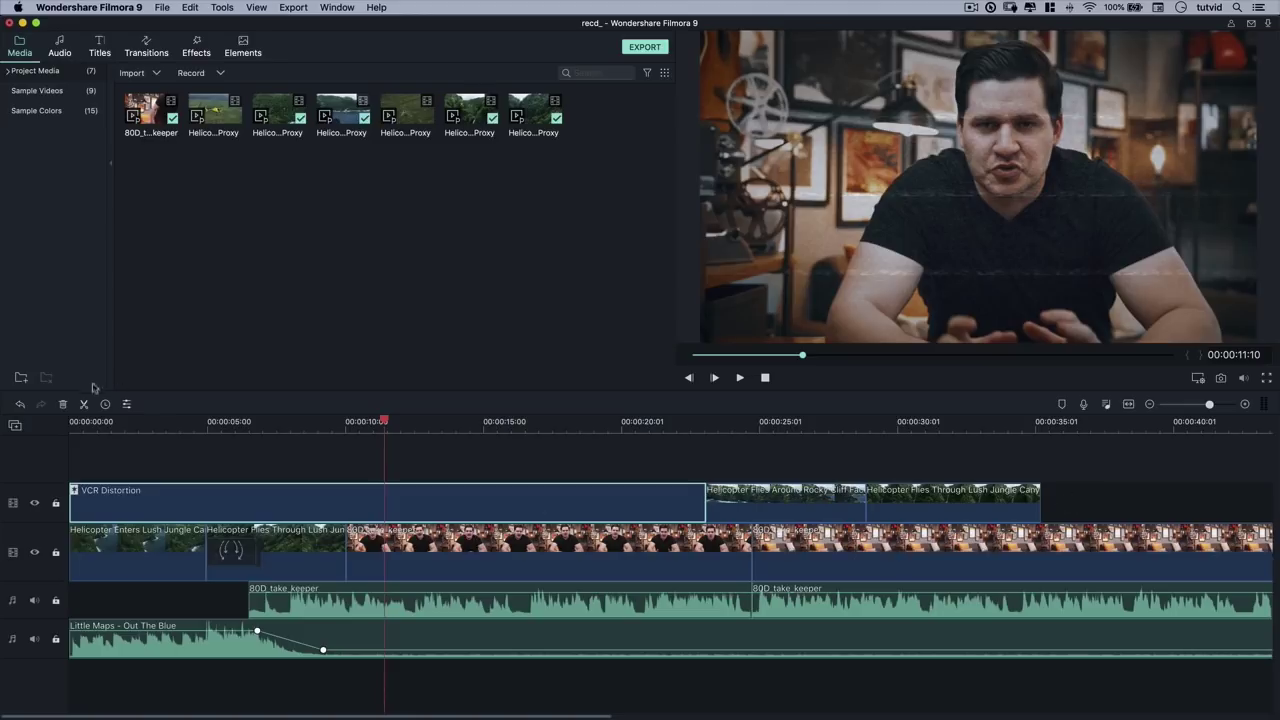
drag(384, 421, 77, 421)
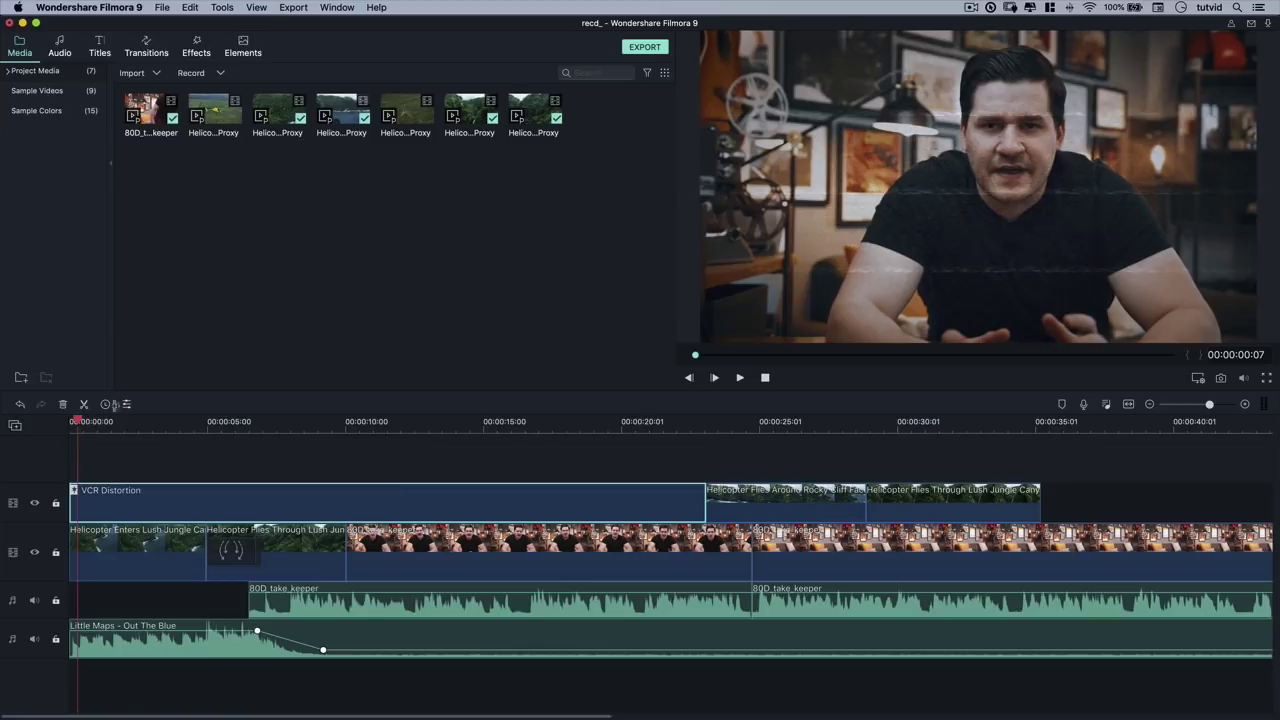
Preview the Credit 3, Title 13 and Title 27 templates in the titles library.
click(100, 46)
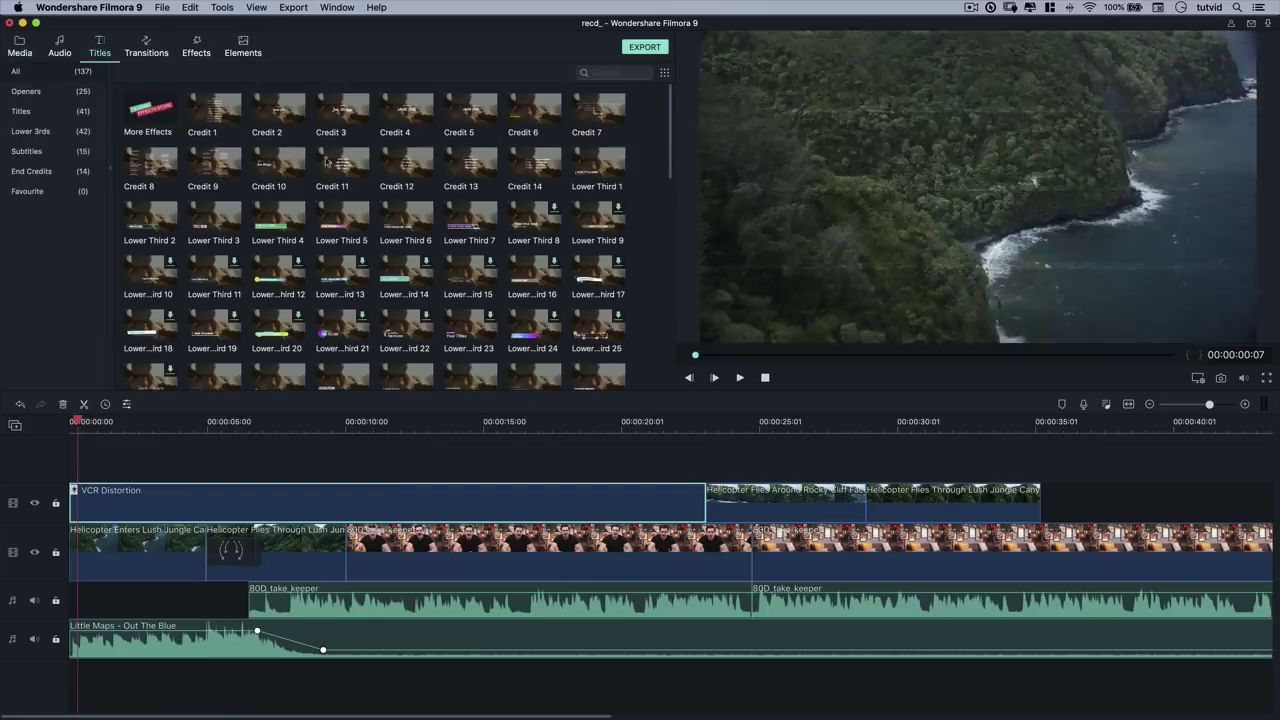
click(340, 110)
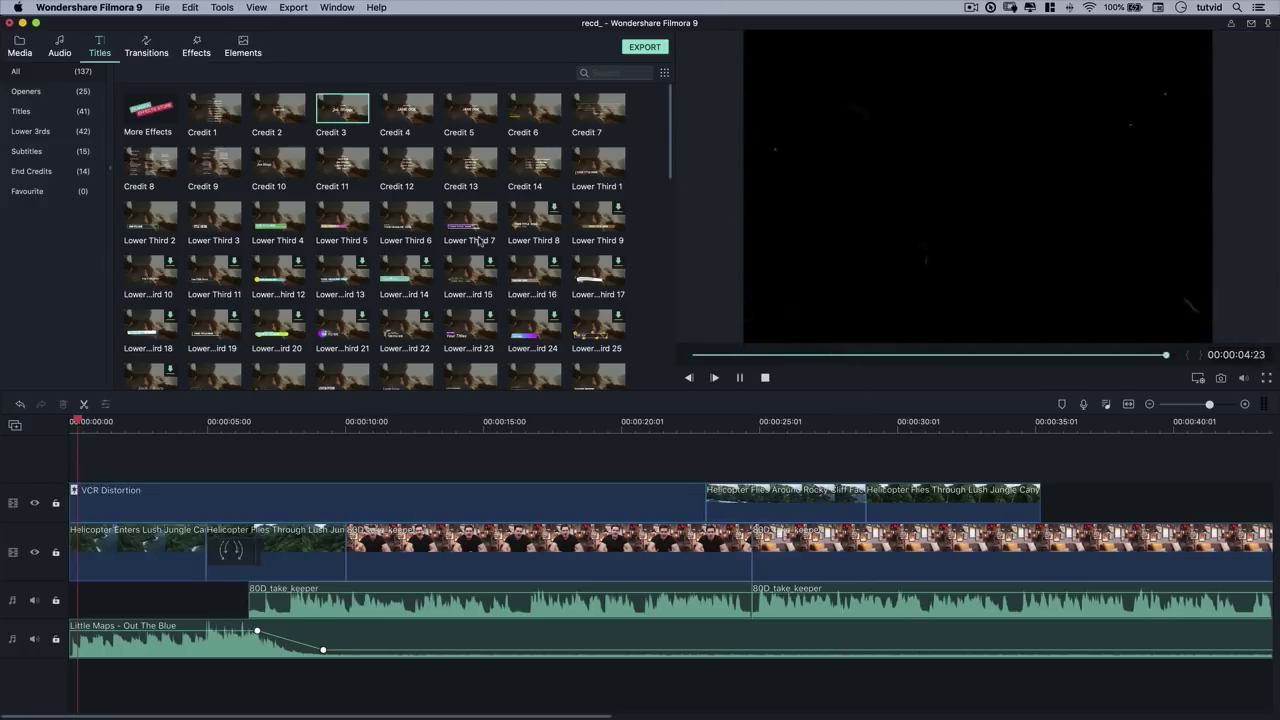
scroll(480, 240, down, 10)
scroll(480, 240, down, 1)
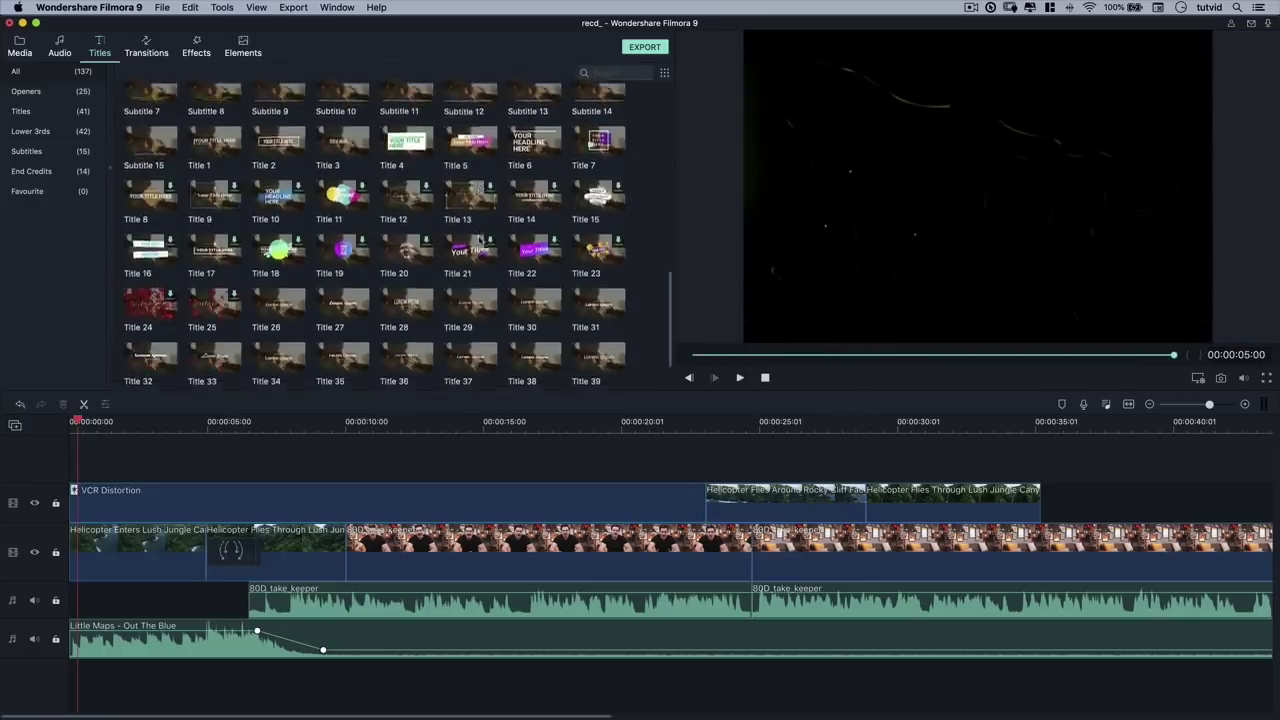
click(452, 199)
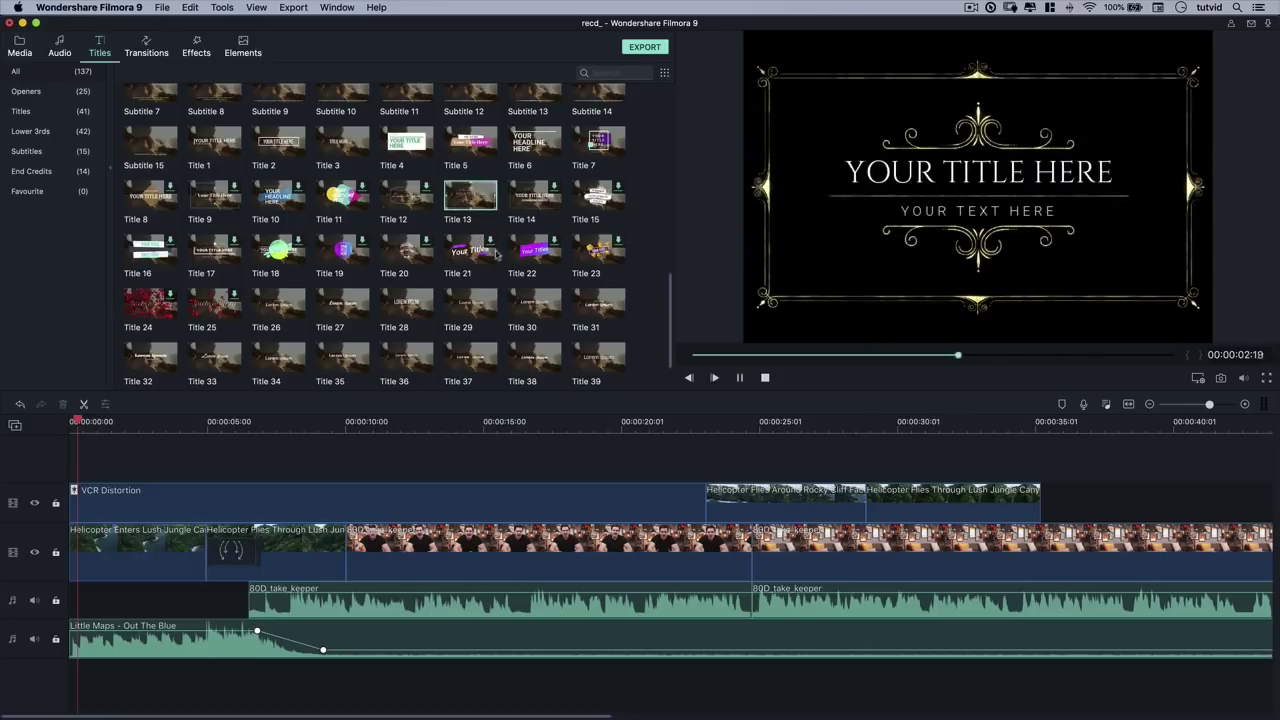
scroll(363, 287, down, 1)
click(363, 287)
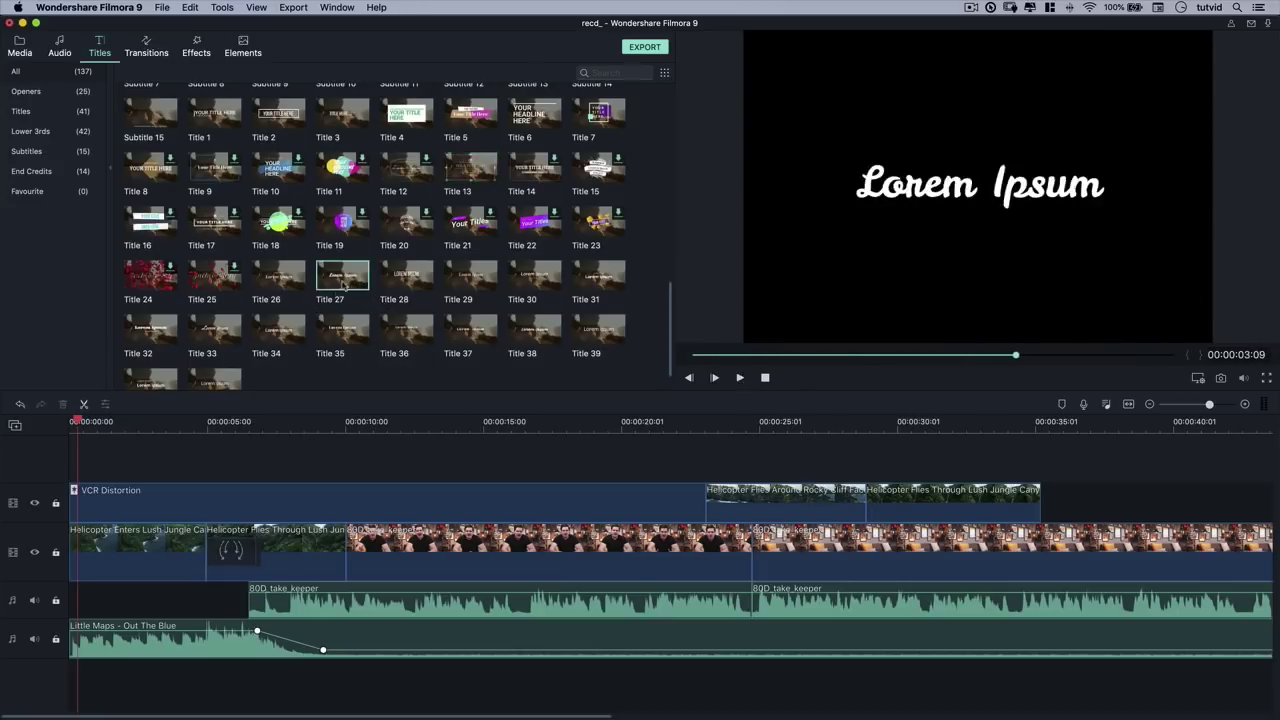
Place Title 27 on a new track above the VCR Distortion filter, starting at 00:00:00:00, and extend it to about 8 seconds.
drag(347, 281, 114, 470)
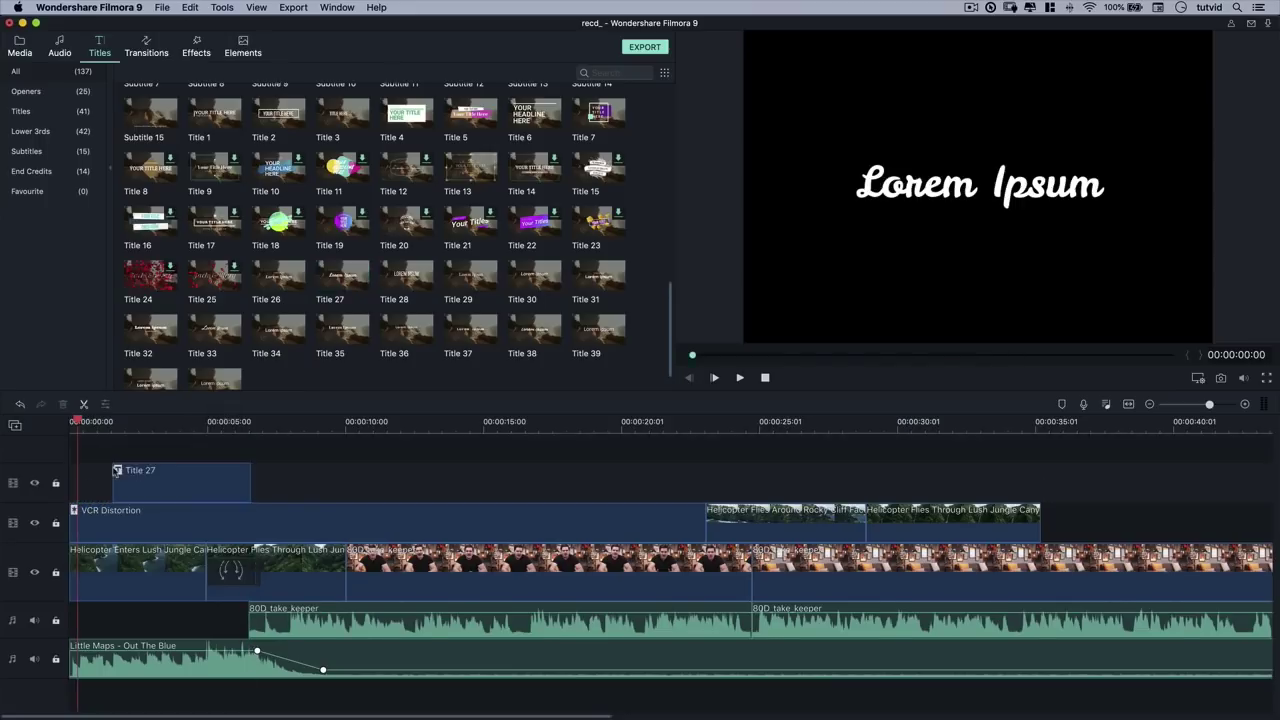
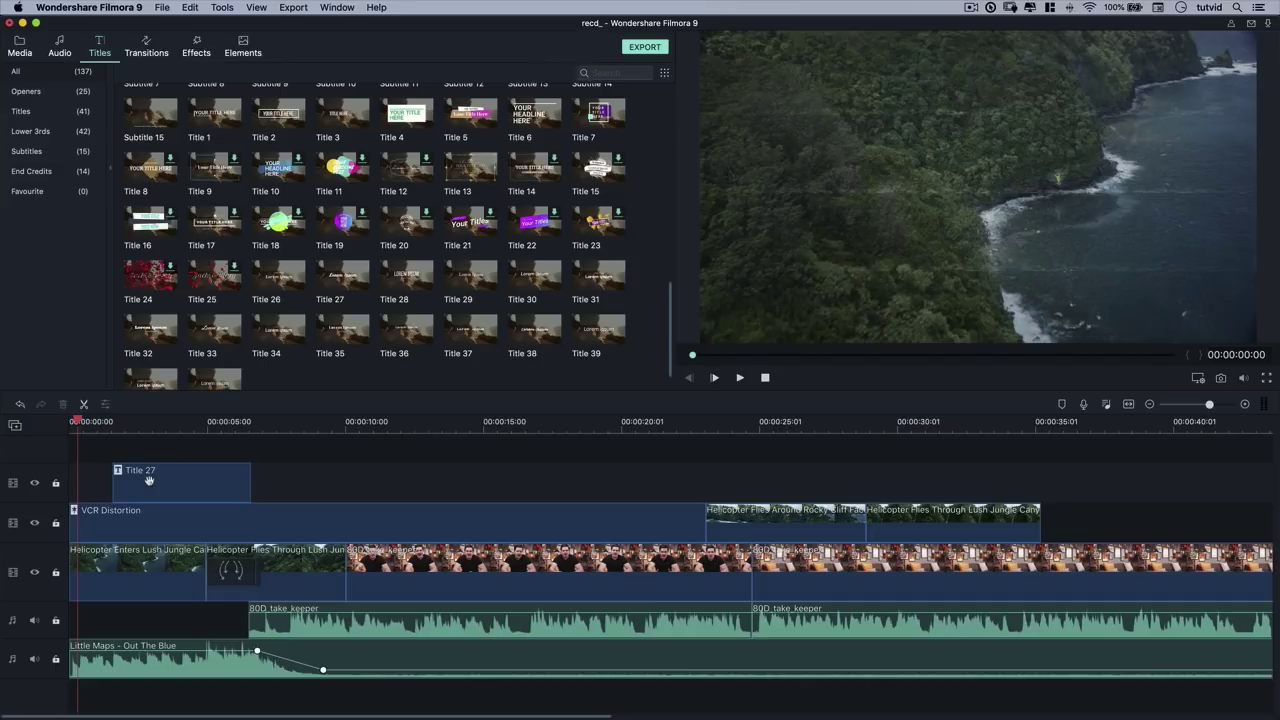
drag(168, 481, 127, 481)
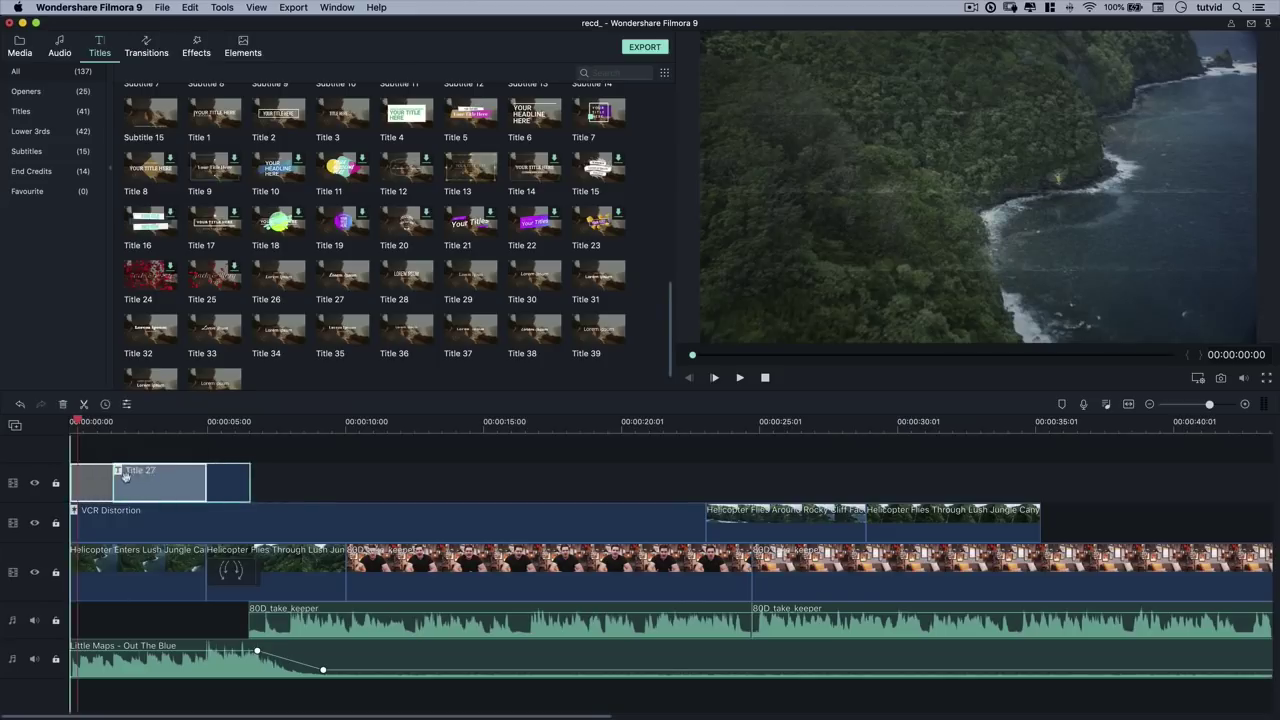
drag(78, 424, 58, 426)
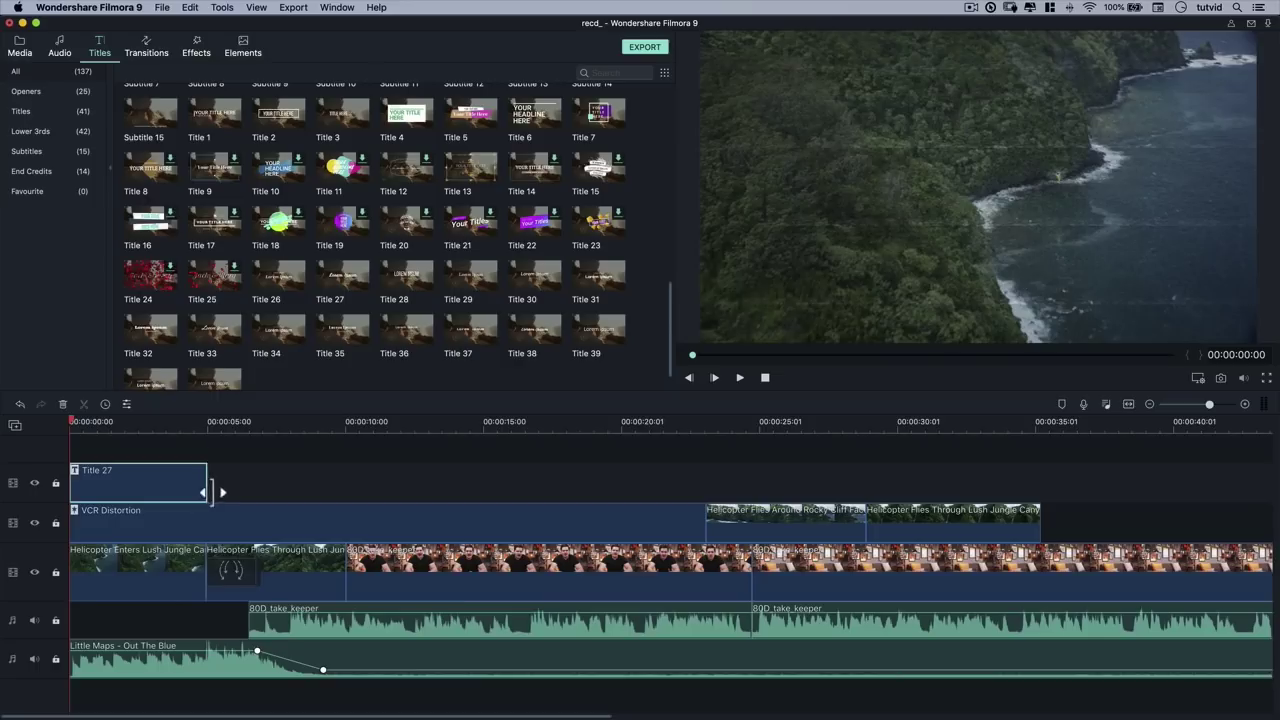
drag(212, 491, 293, 492)
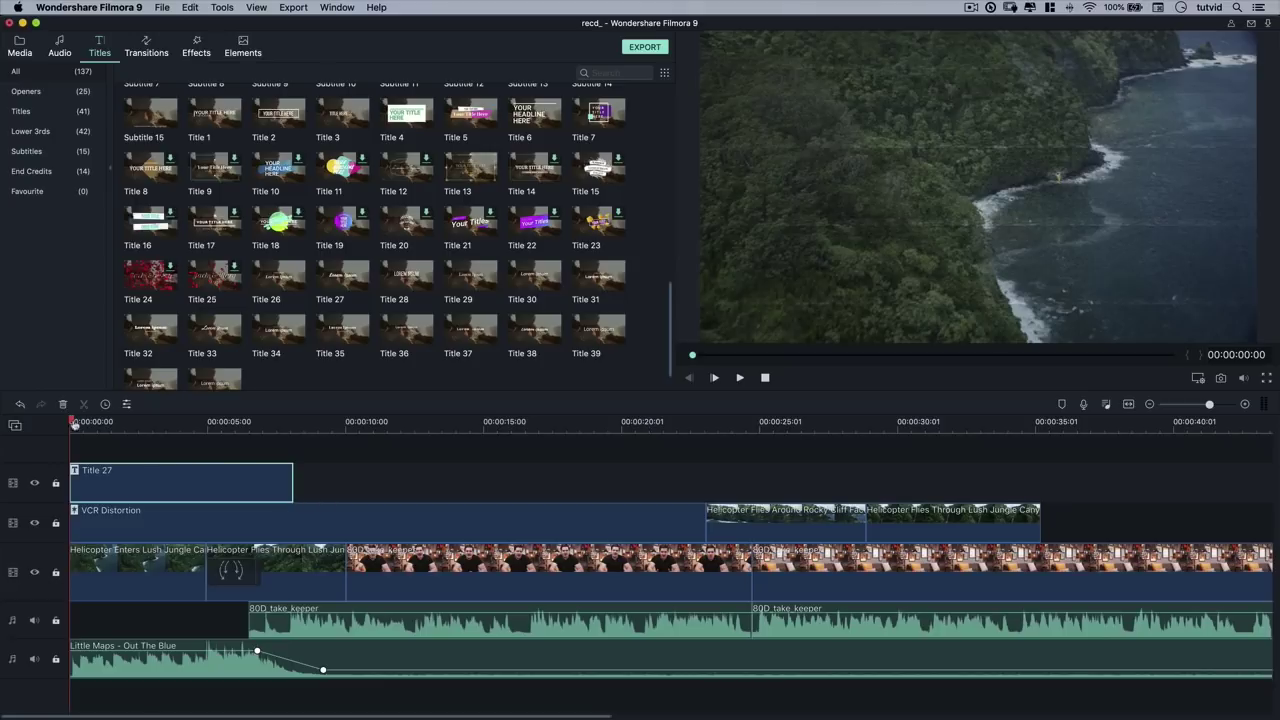
Replace the title's placeholder text with "Hawaii 2019", viewing it at 00:00:04:08.
drag(72, 421, 190, 428)
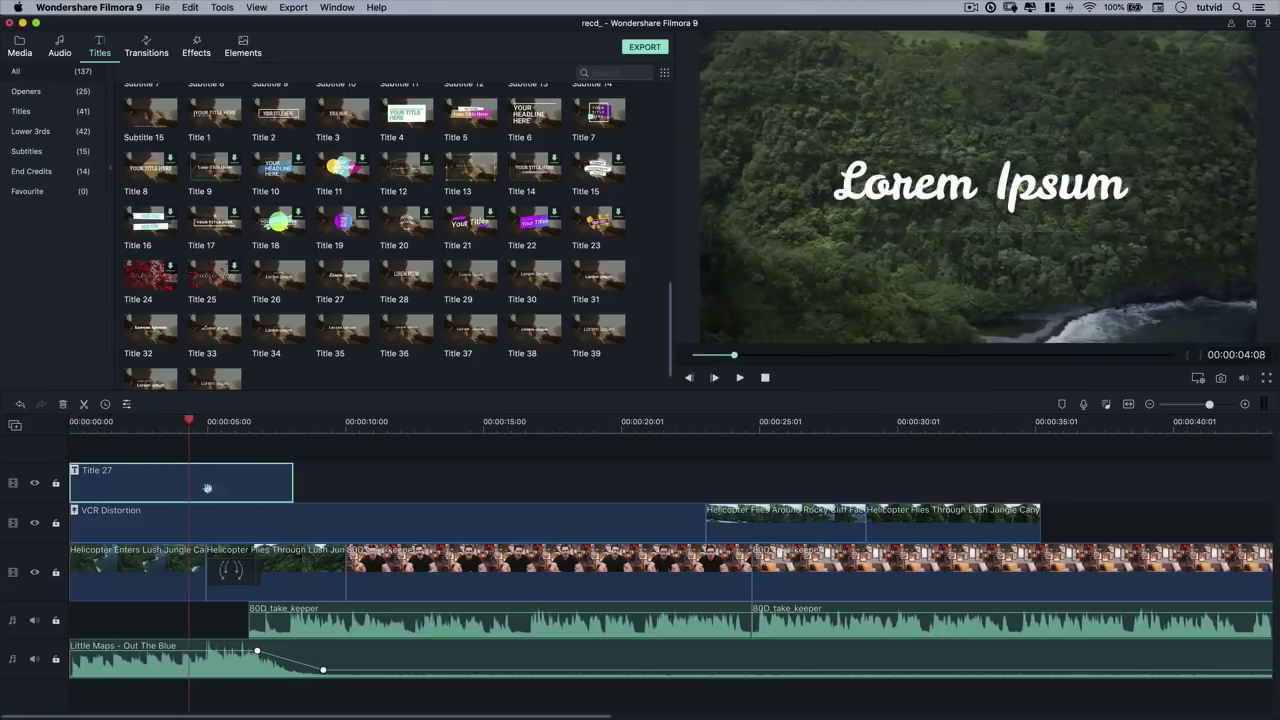
double_click(156, 479)
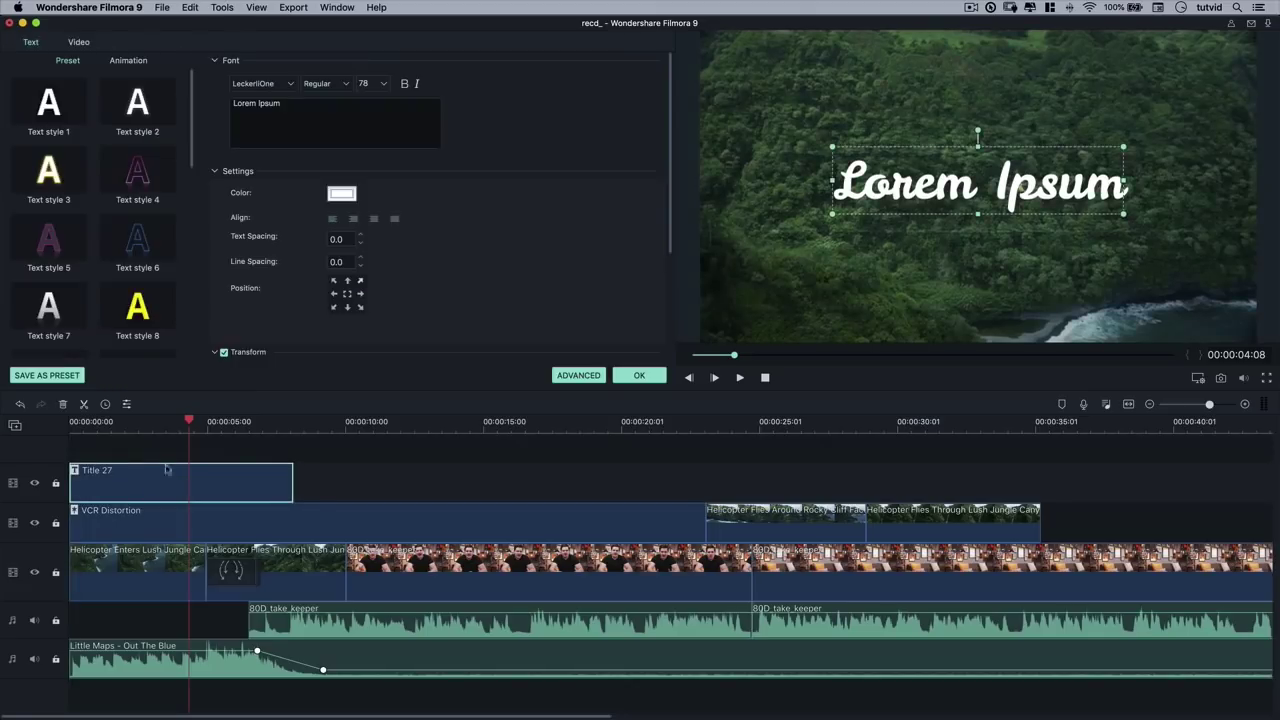
triple_click(312, 104)
text(Hawaii)
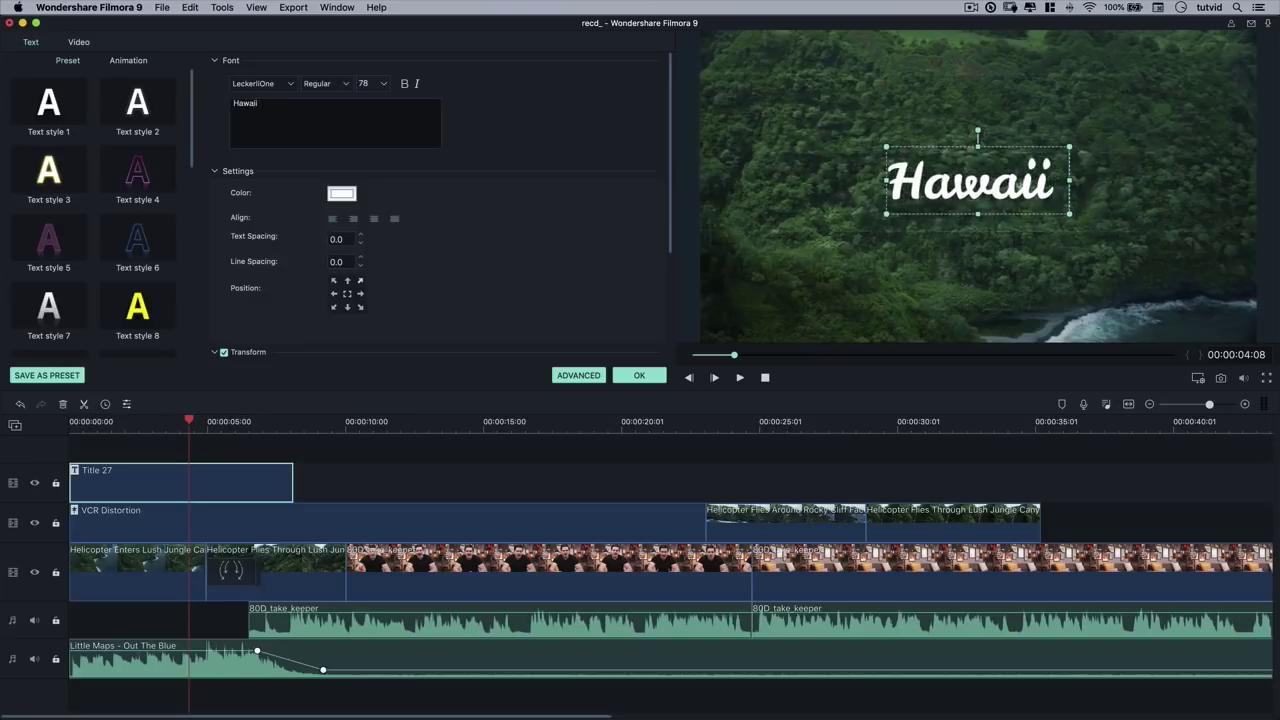
text( •)
key(BackSpace)
text(2019)
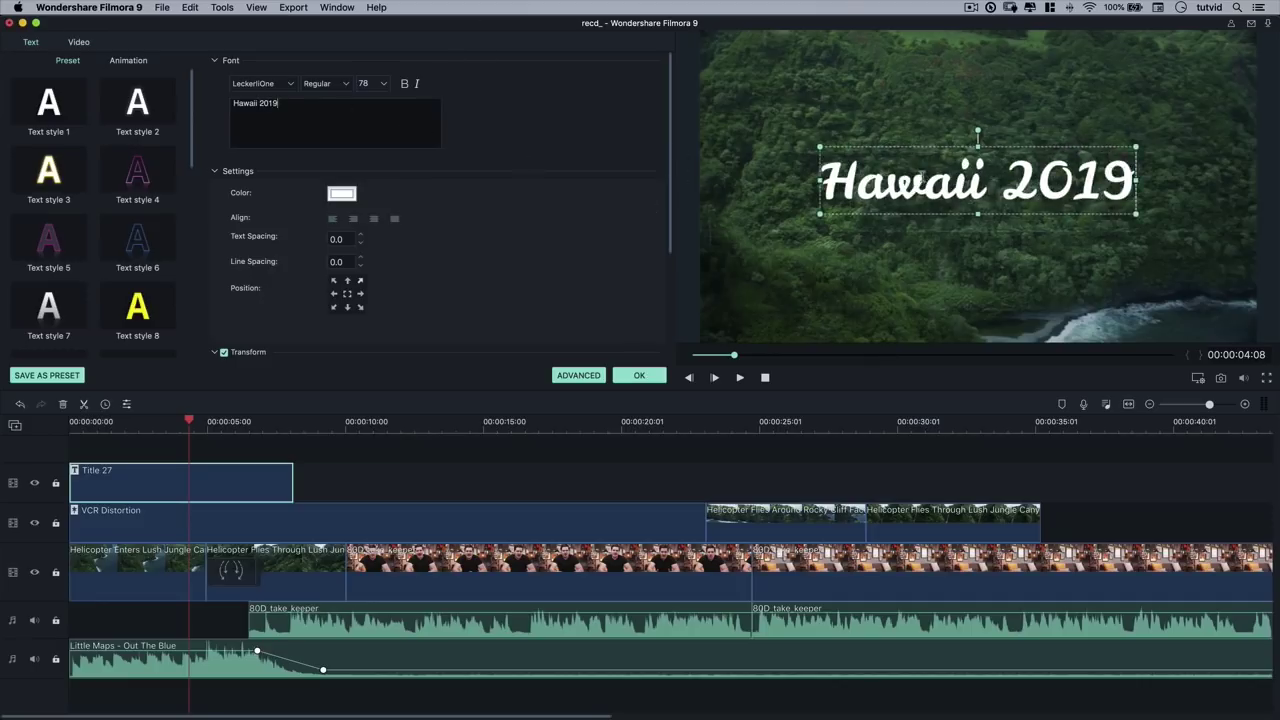
Review the title's font, style, transform and compositing options without changing them, and accept the title edits.
key(super+a)
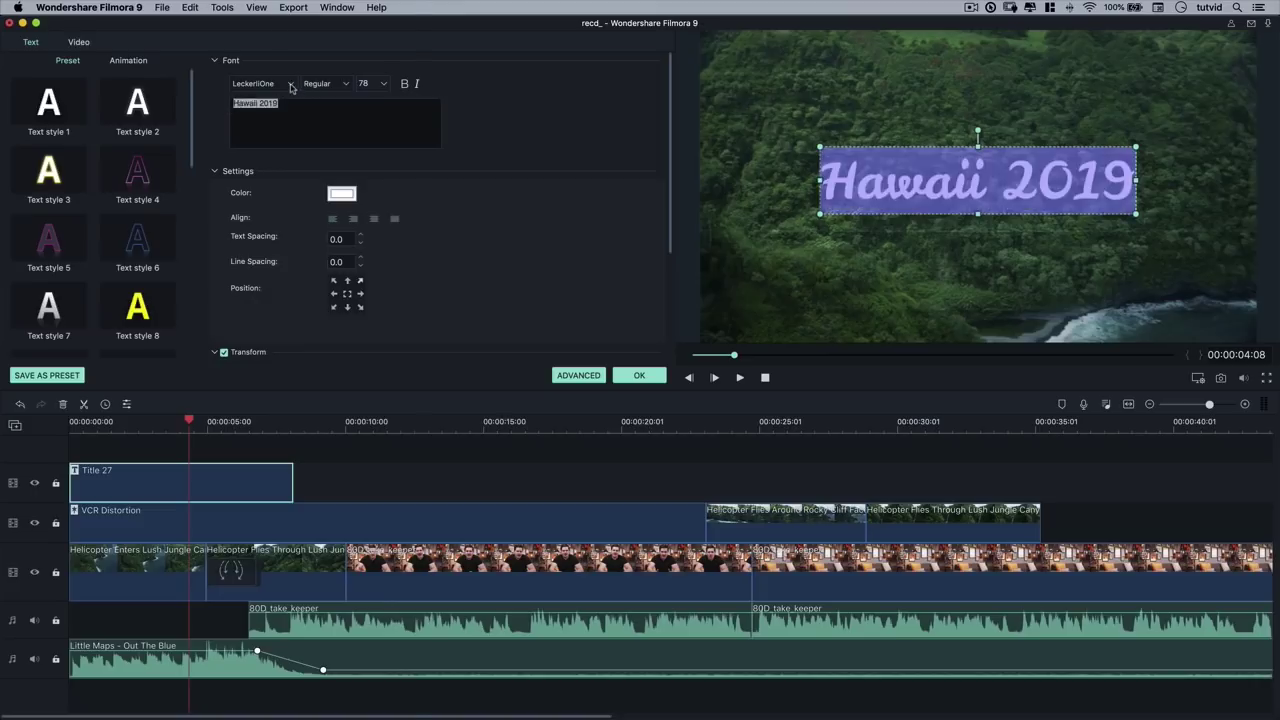
click(290, 84)
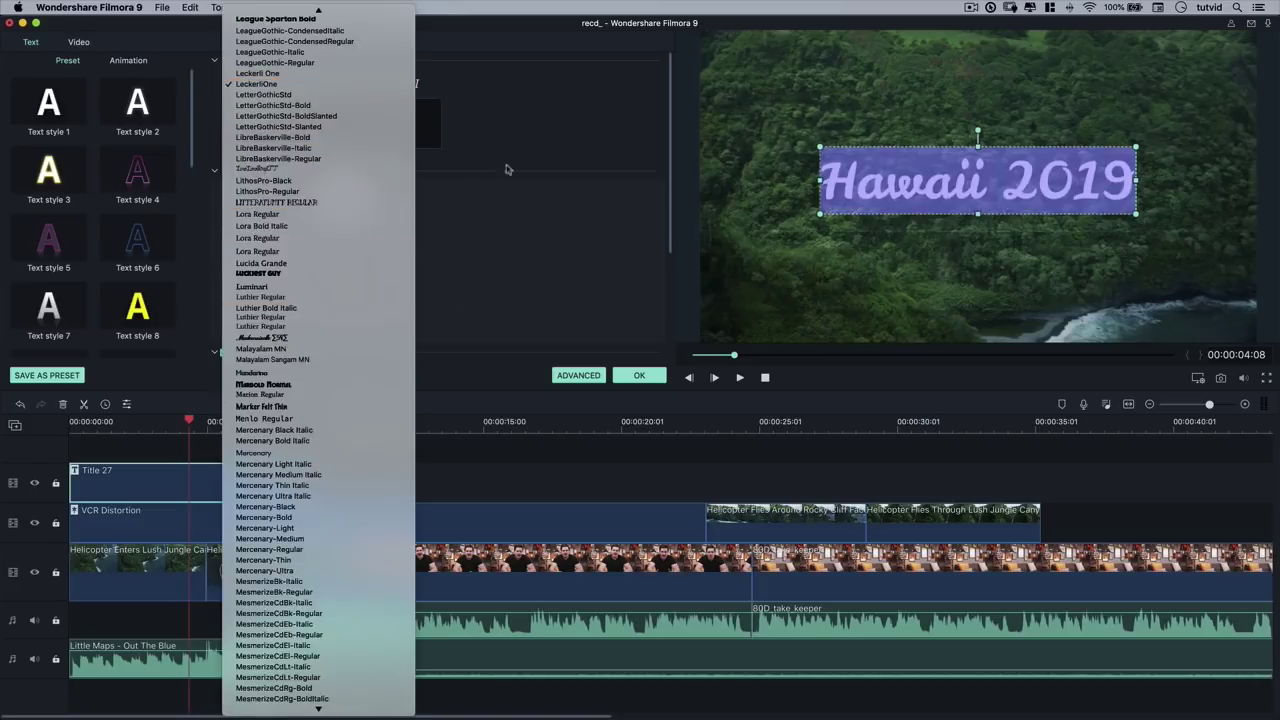
click(538, 144)
click(349, 87)
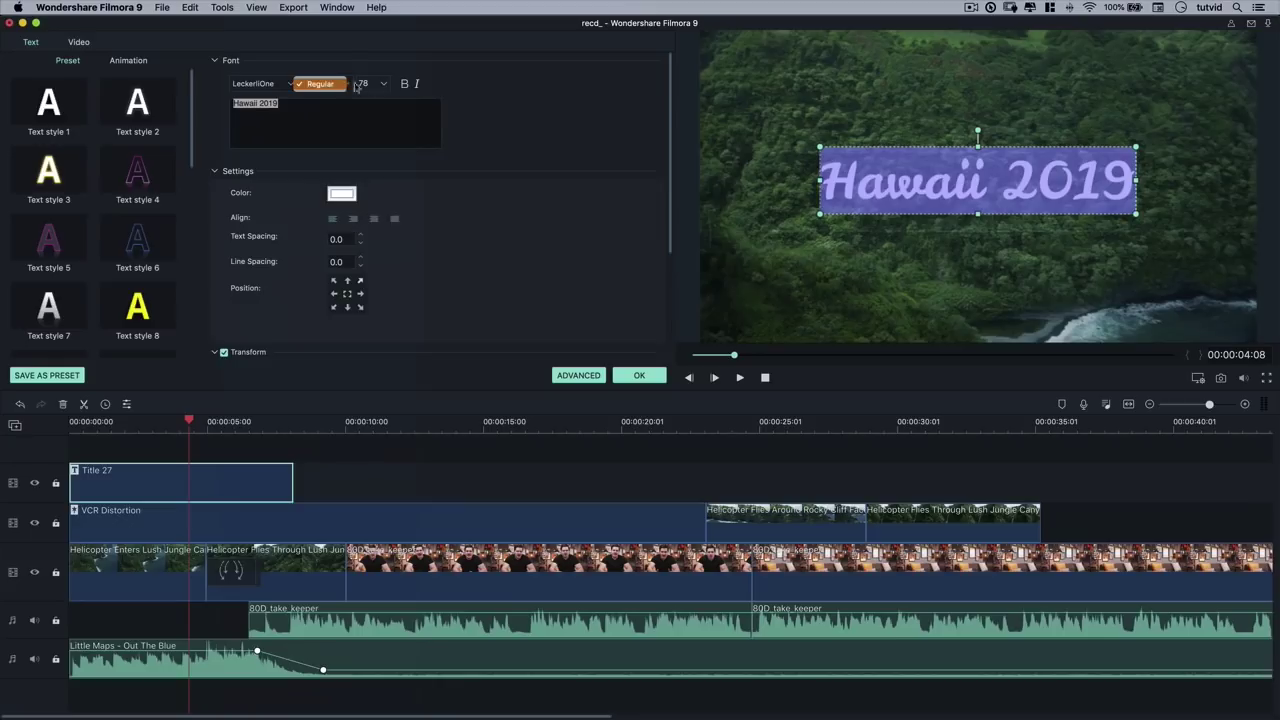
click(349, 87)
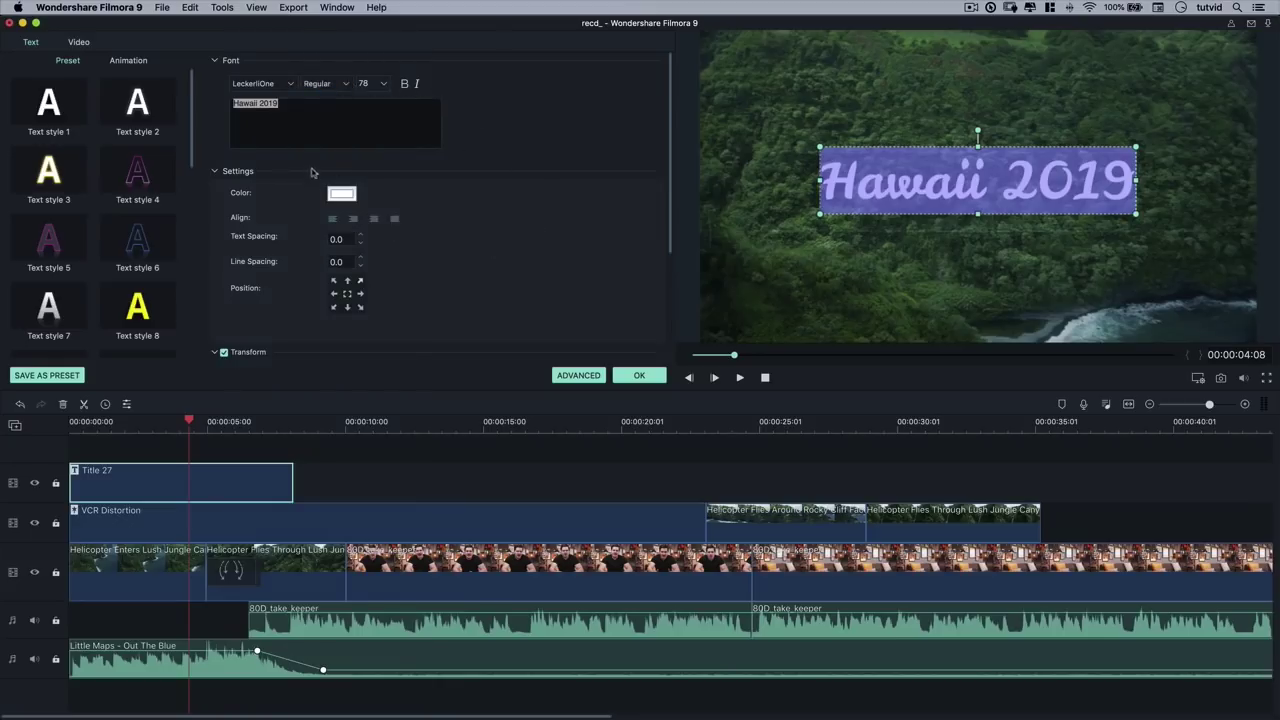
scroll(390, 225, down, 5)
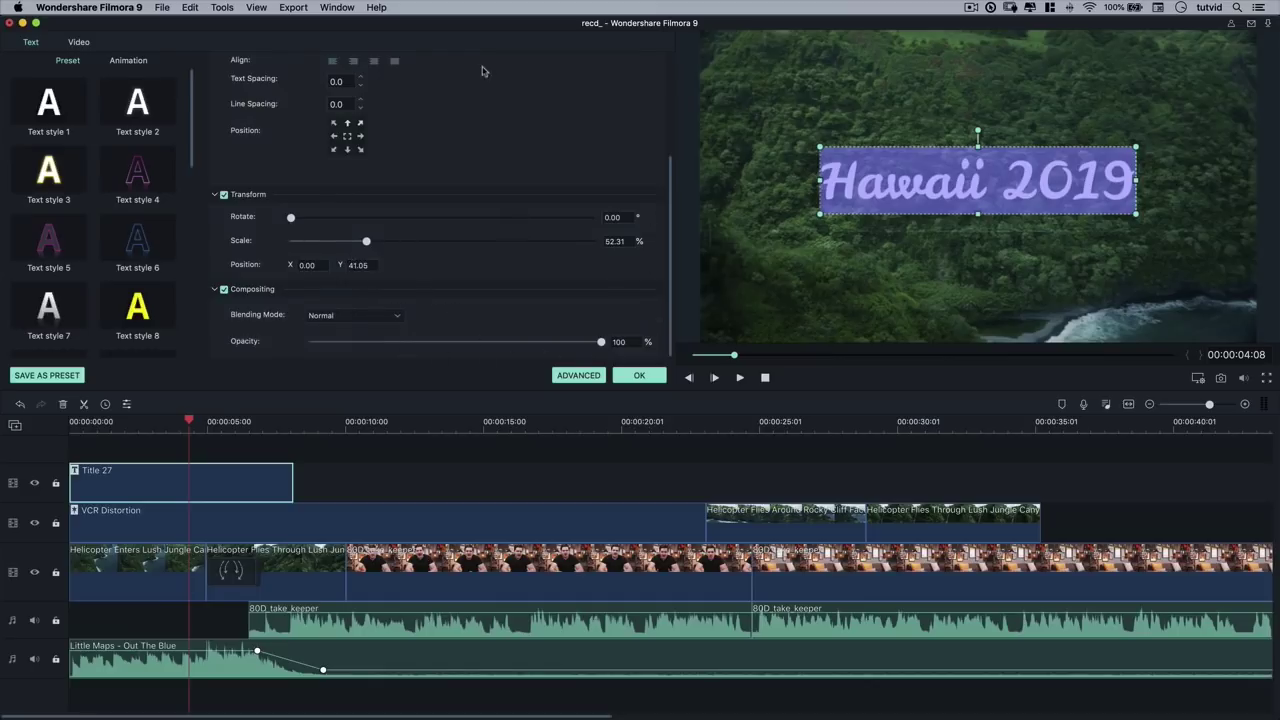
scroll(485, 71, up, 5)
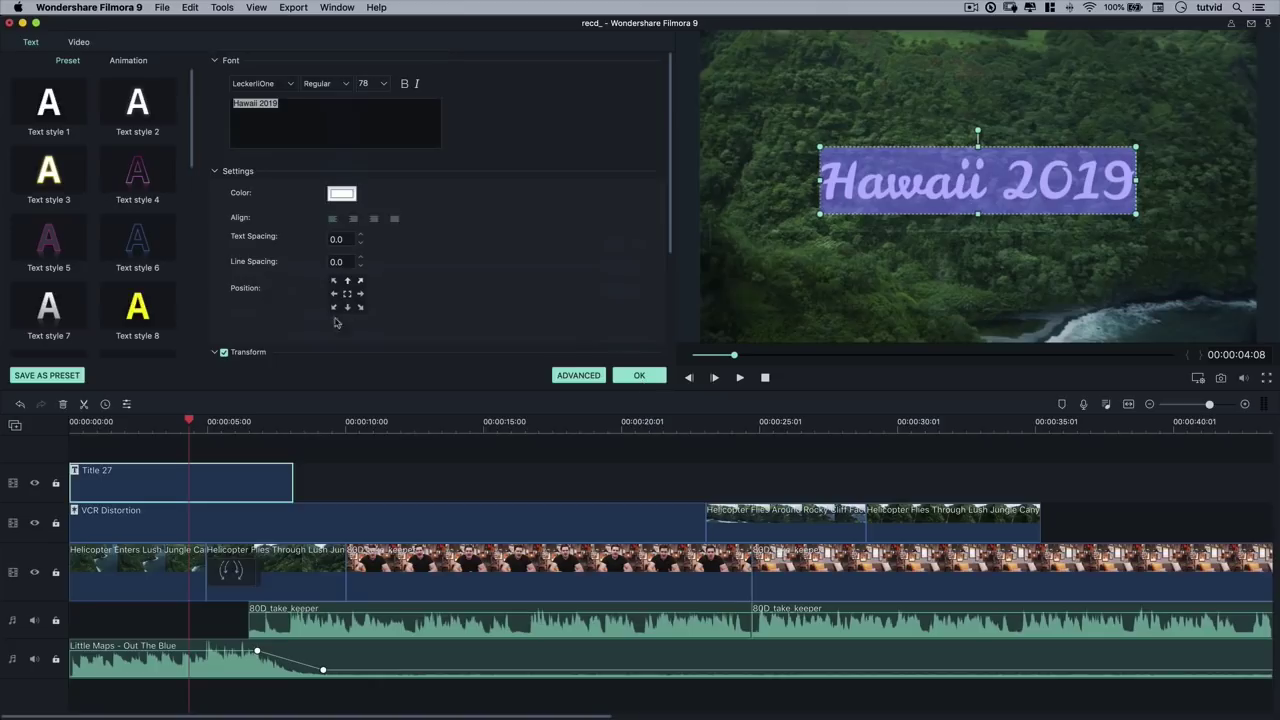
click(643, 376)
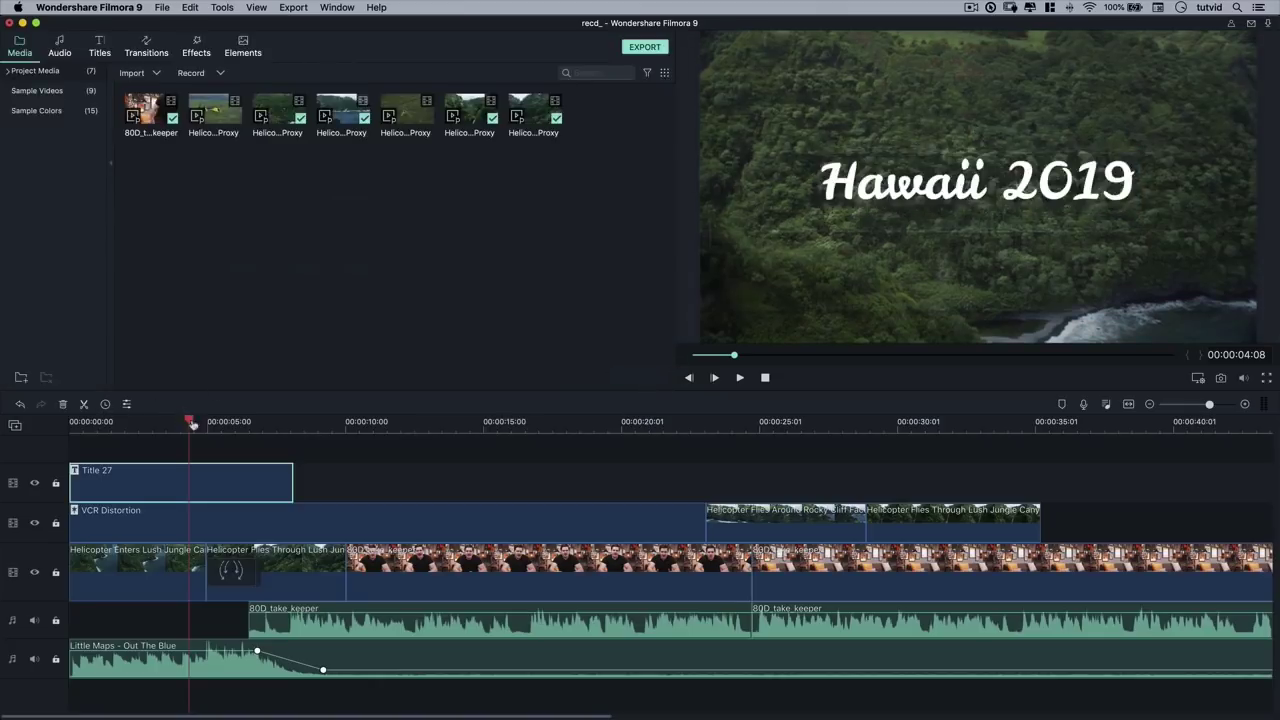
Play the opening from 00:00:00:00 to check the Hawaii 2019 title over the helicopter footage.
drag(189, 420, 45, 418)
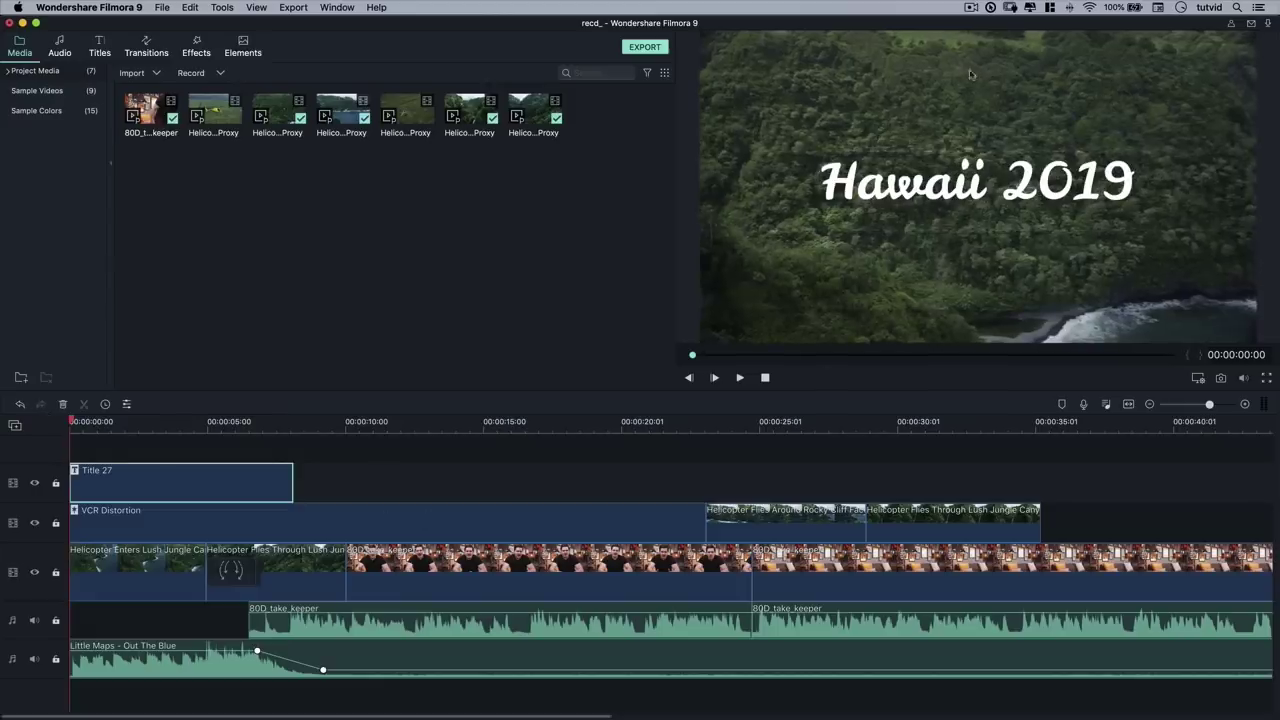
key(space)
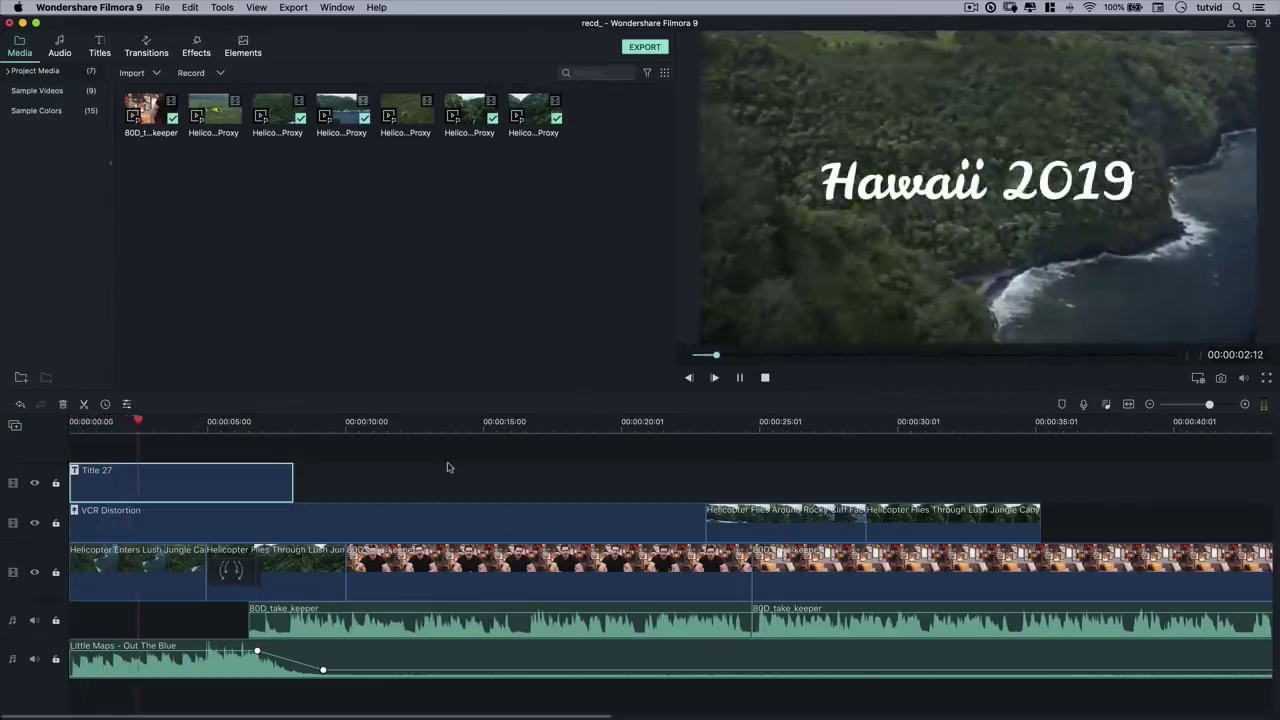
key(space)
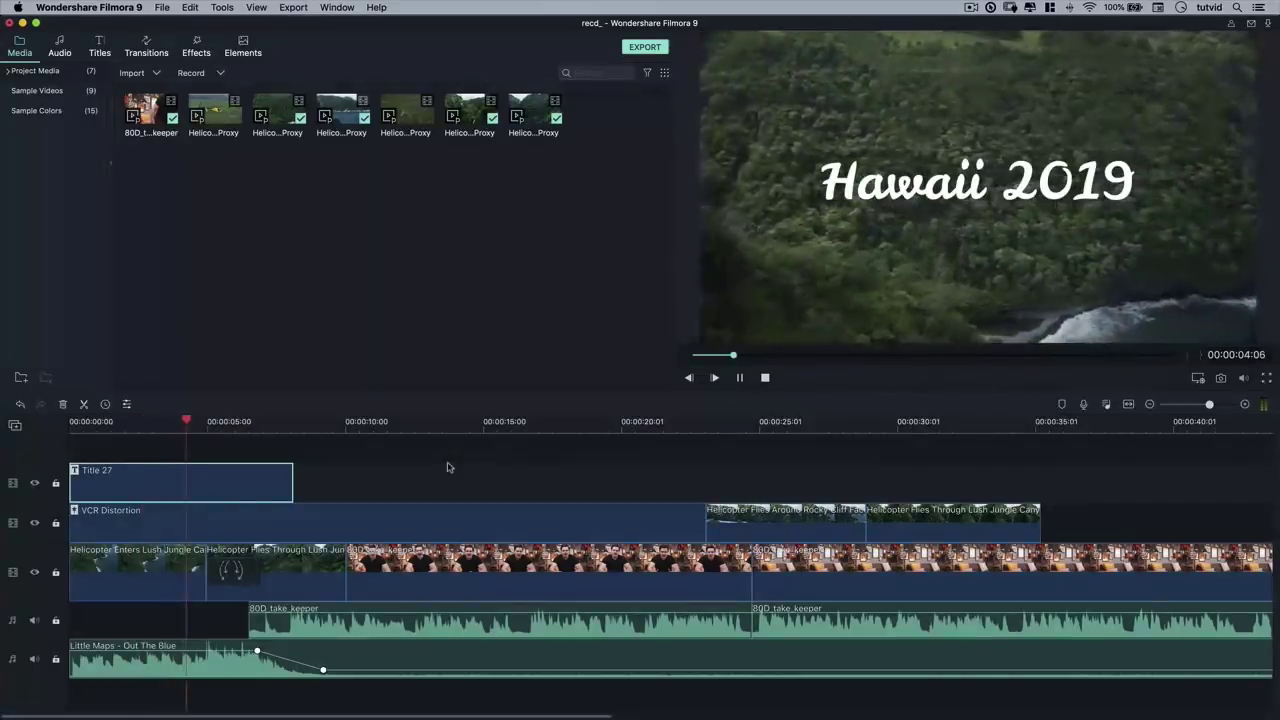
Extend the music clip past the end of the last talking-head clip, to about 00:00:52:20.
drag(188, 445, 517, 474)
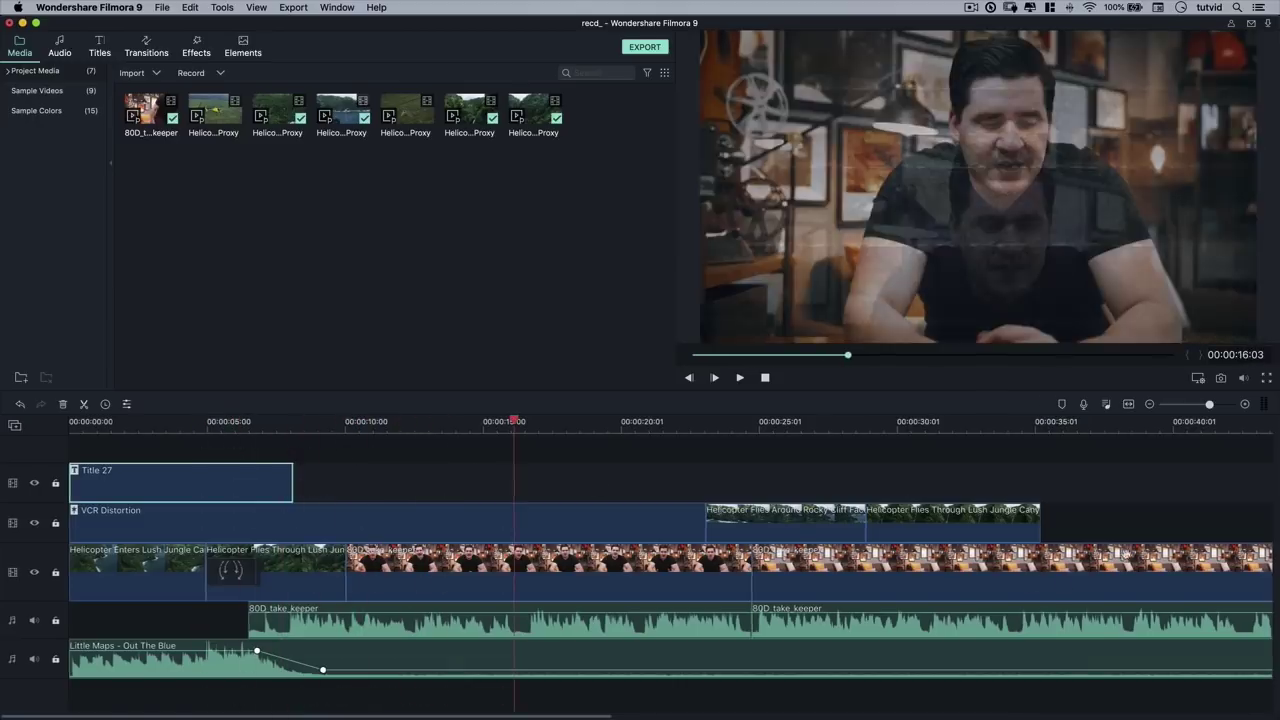
scroll(1126, 554, right, 15)
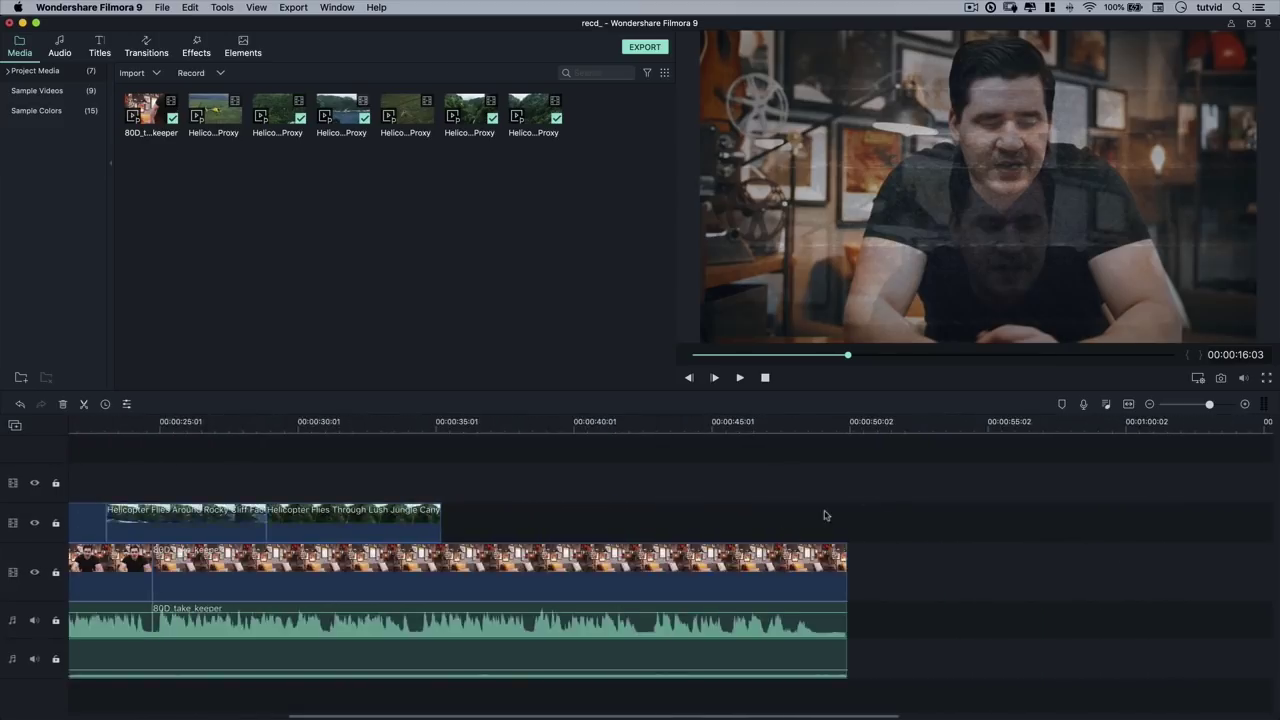
click(847, 422)
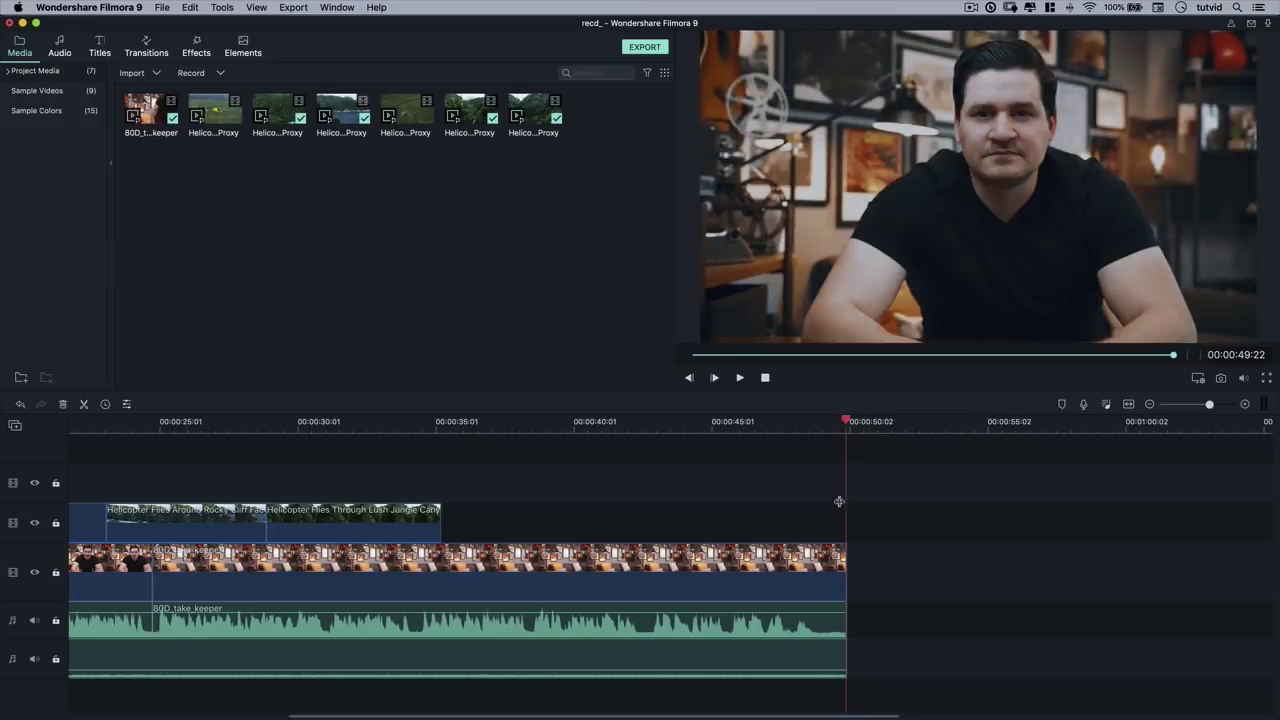
drag(845, 421, 818, 421)
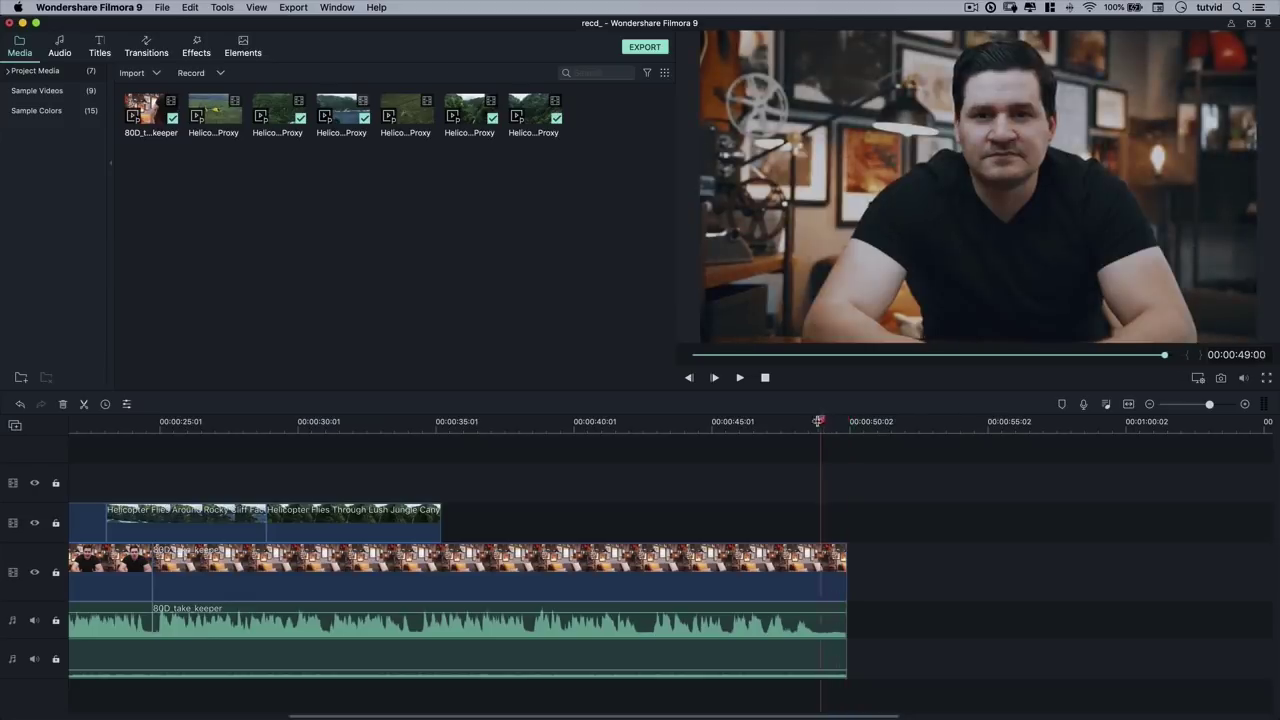
scroll(735, 421, up, 5)
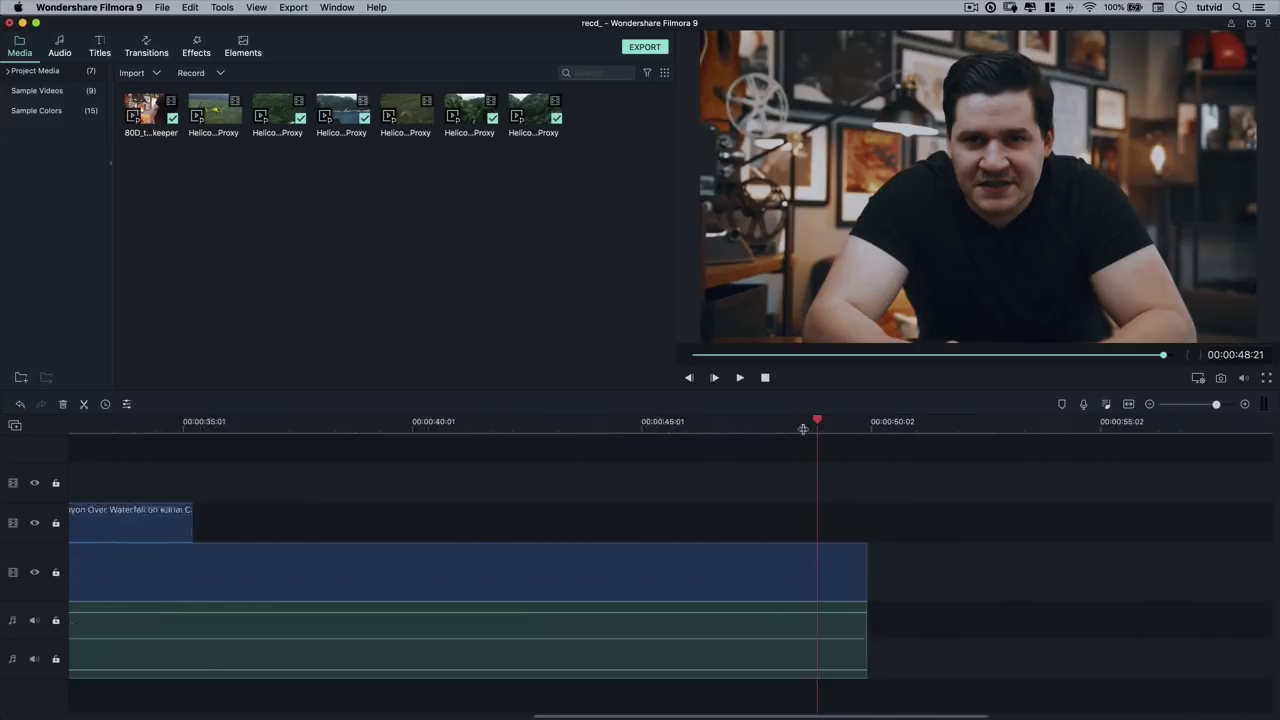
drag(866, 610, 781, 607)
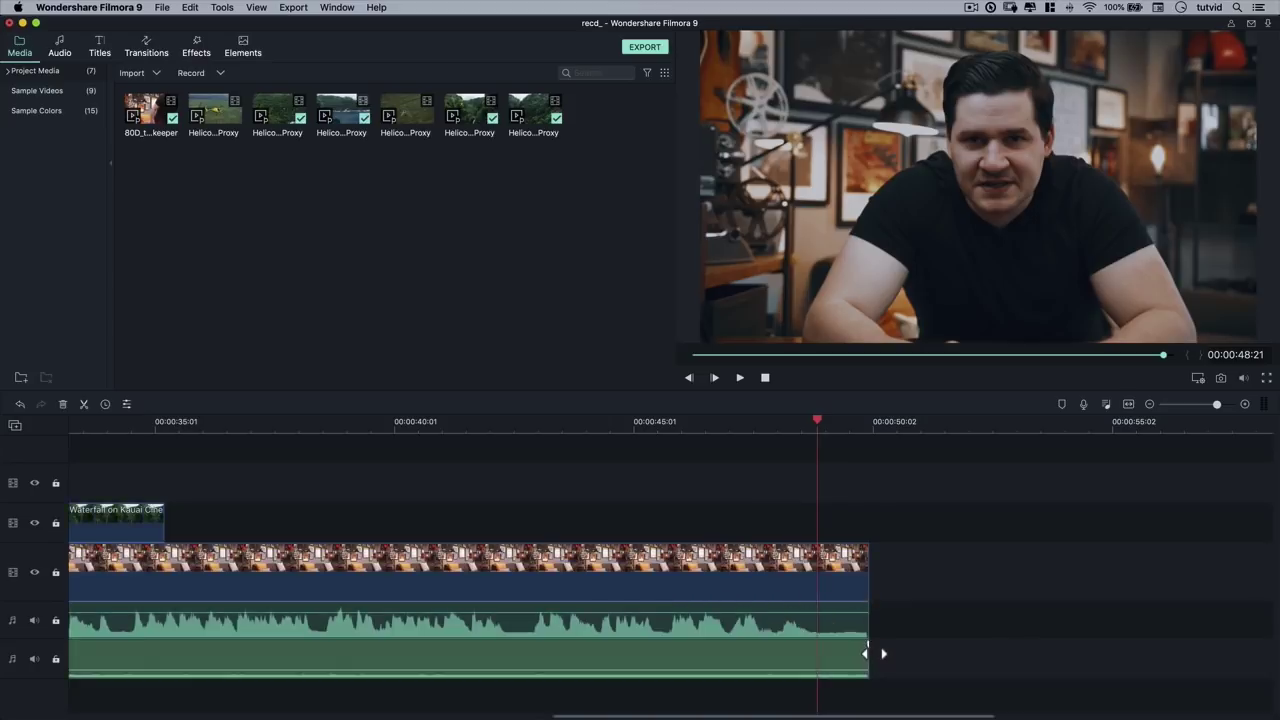
drag(869, 660, 1015, 665)
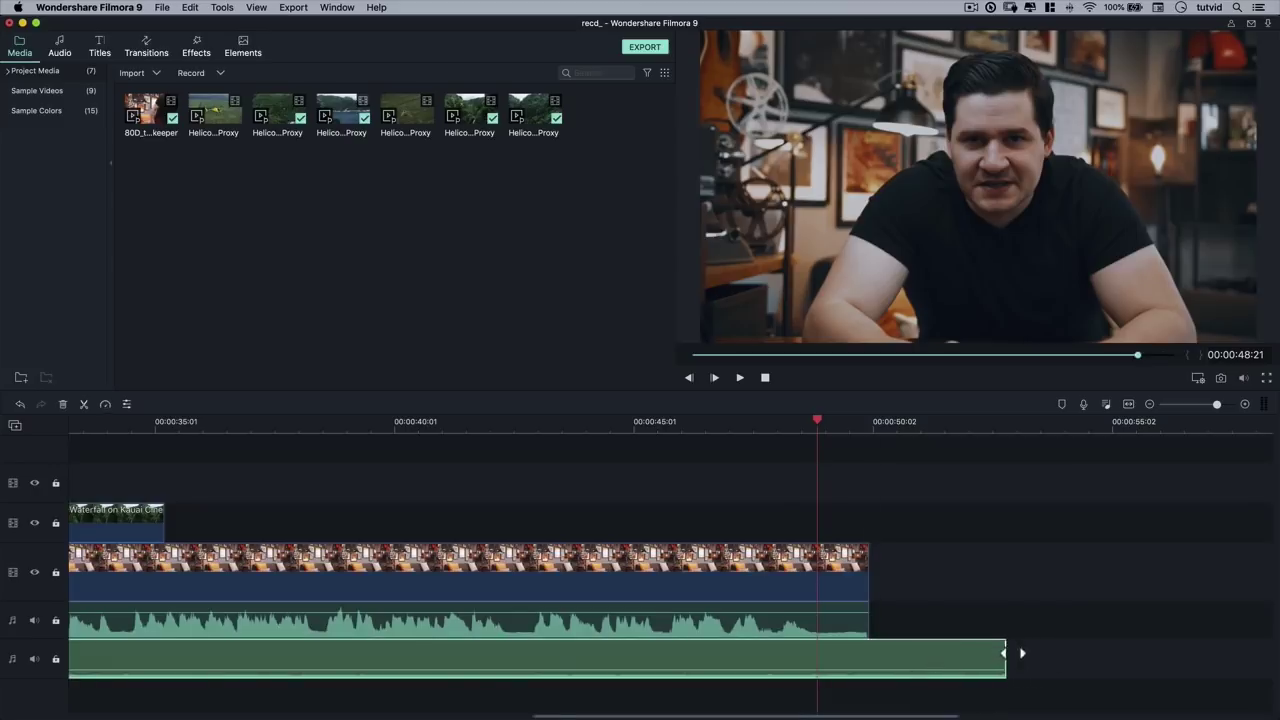
Play the project's ending through the extended music to its last frame.
drag(1000, 651, 919, 647)
drag(817, 423, 740, 486)
key(space)
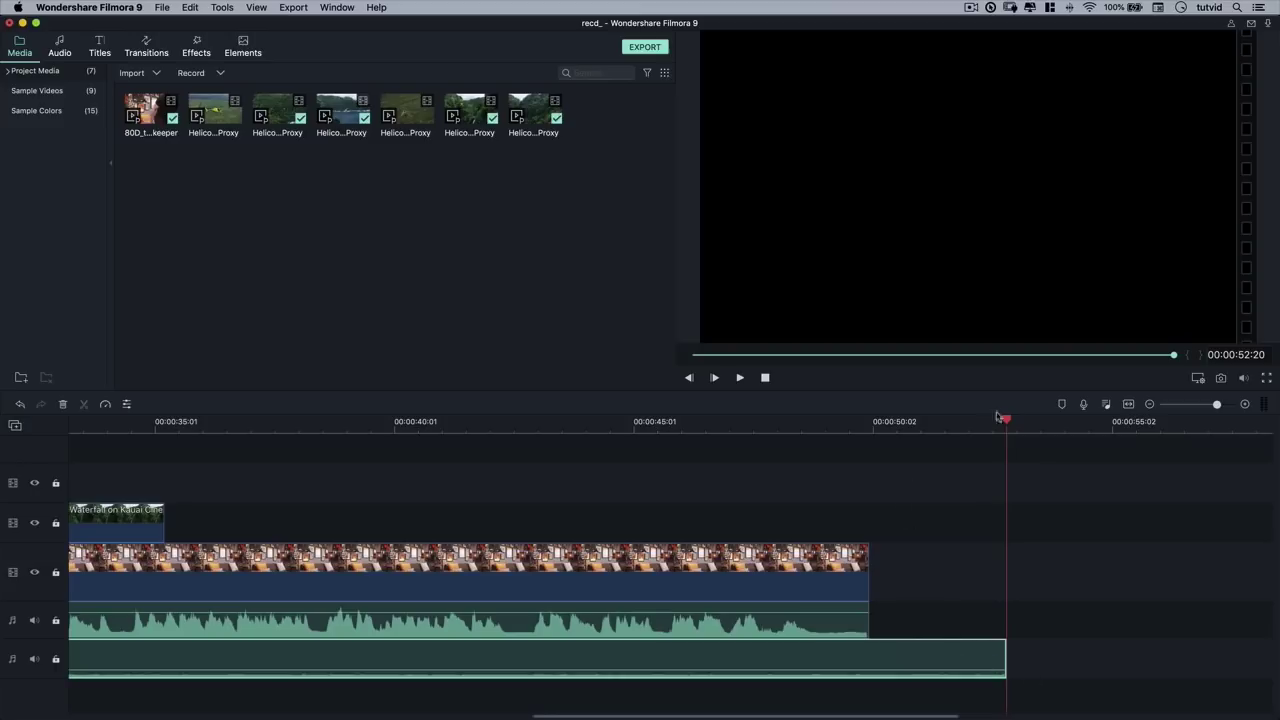
Add the Black sample color clip directly after the last talking-head clip on the main video track.
drag(1008, 421, 803, 432)
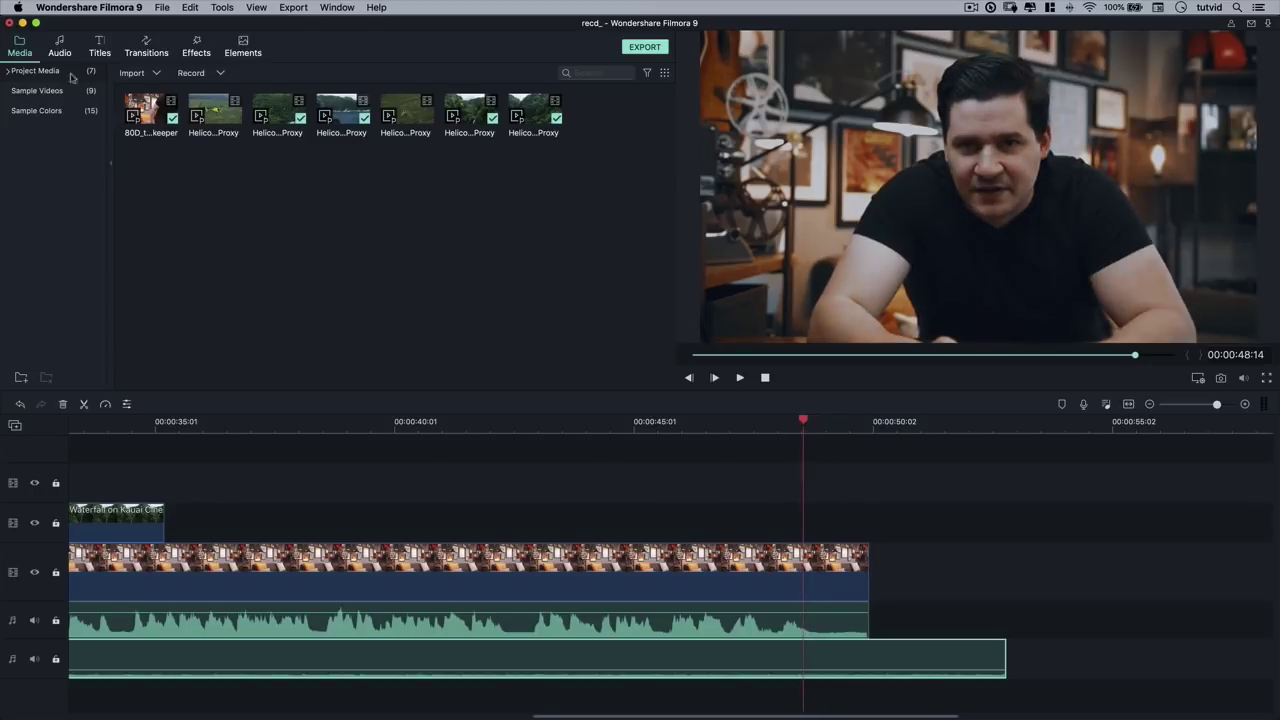
click(36, 111)
click(137, 108)
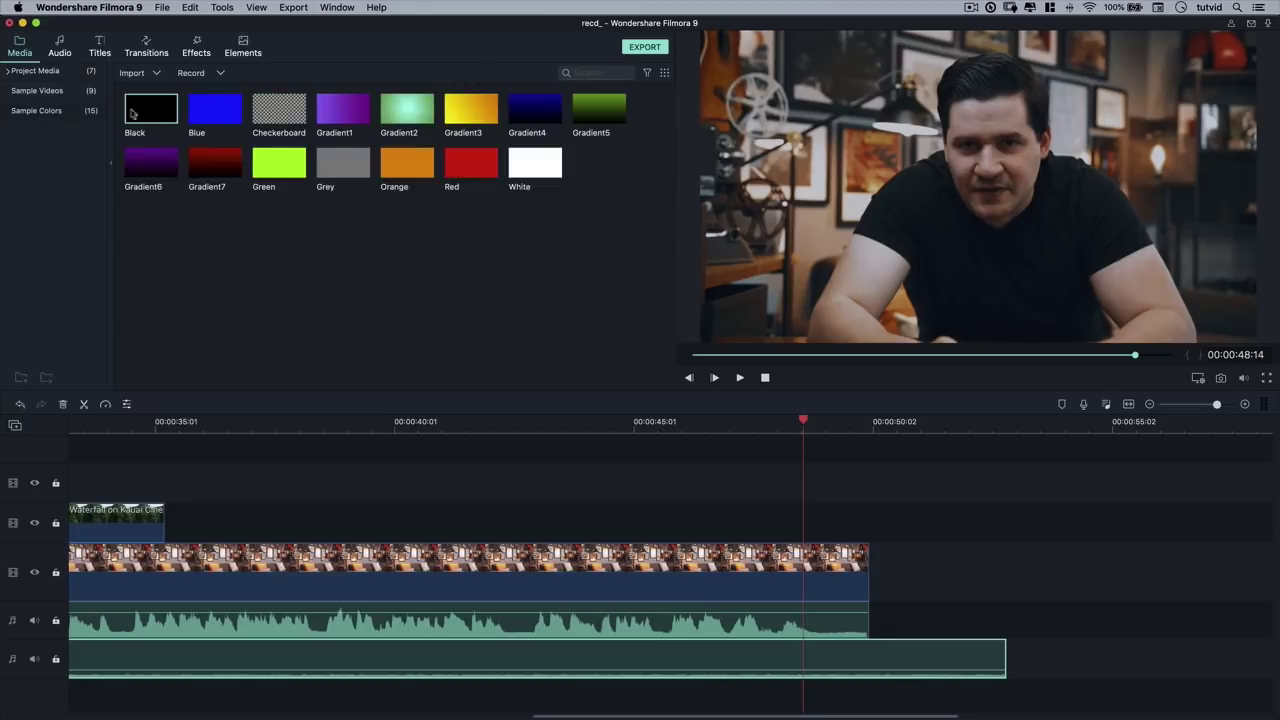
drag(165, 119, 872, 562)
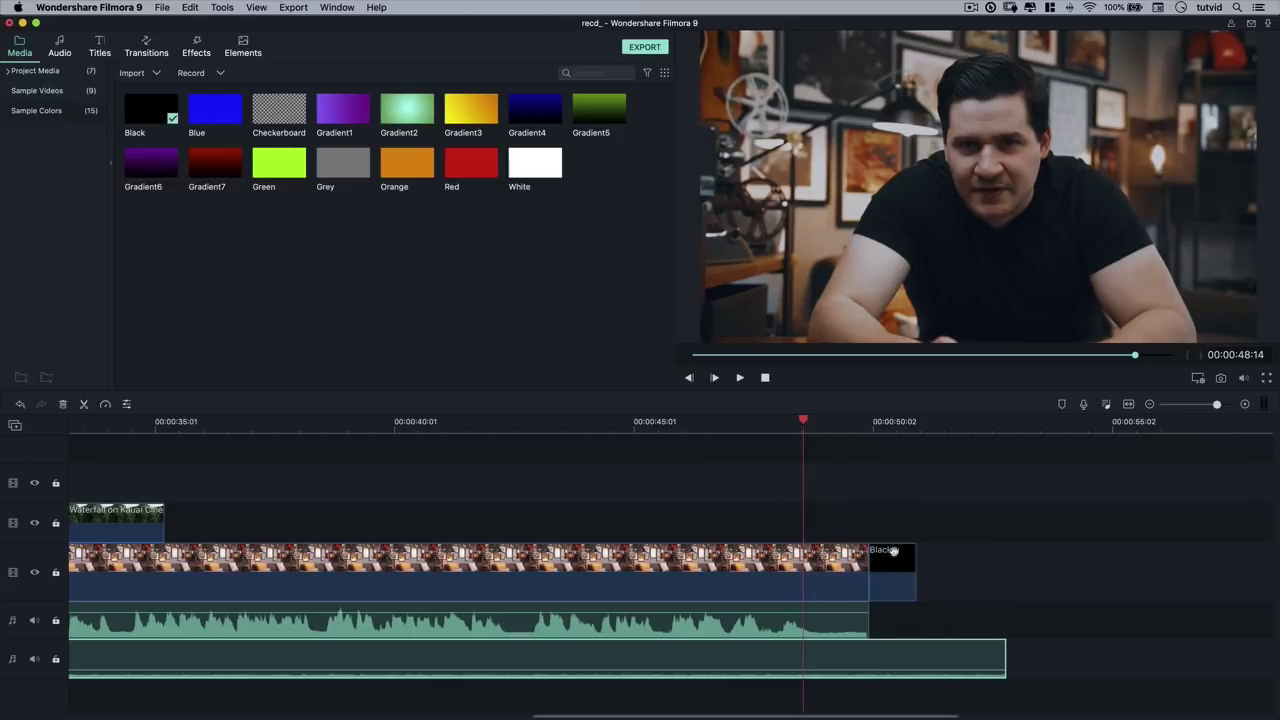
Apply the basic Fade transition between the last talking-head clip and the black clip.
click(815, 423)
click(860, 428)
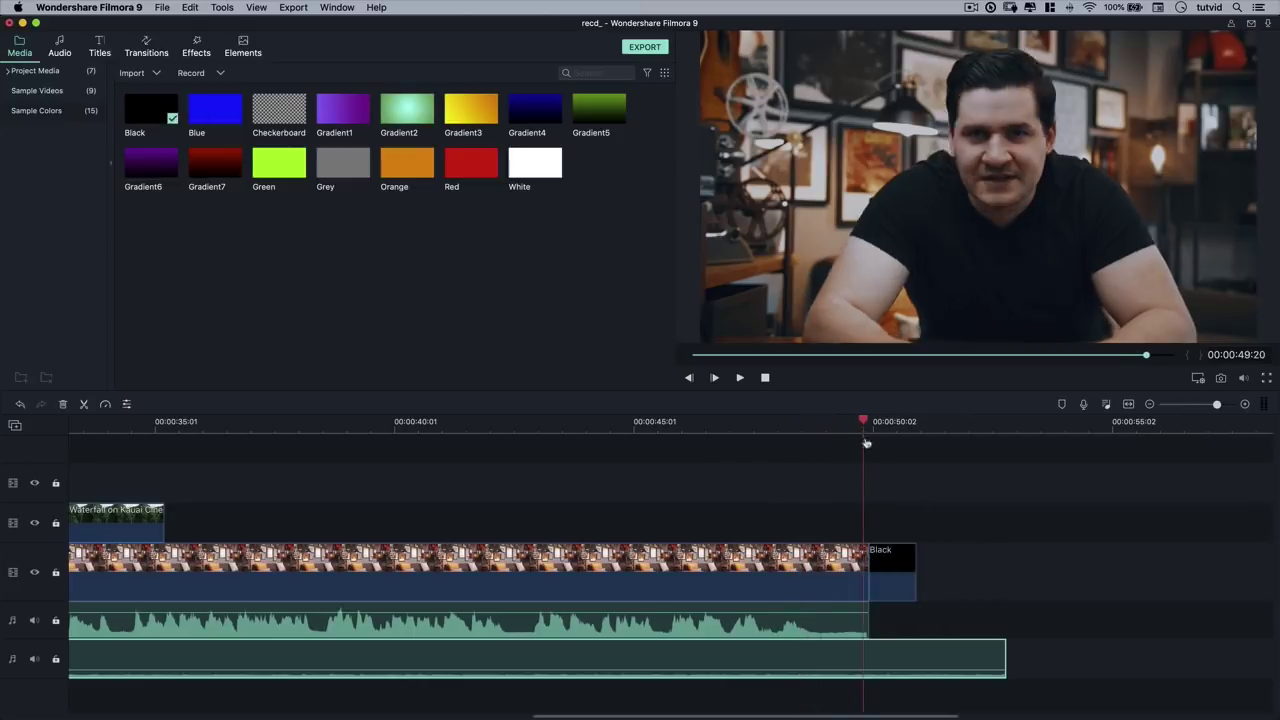
click(138, 48)
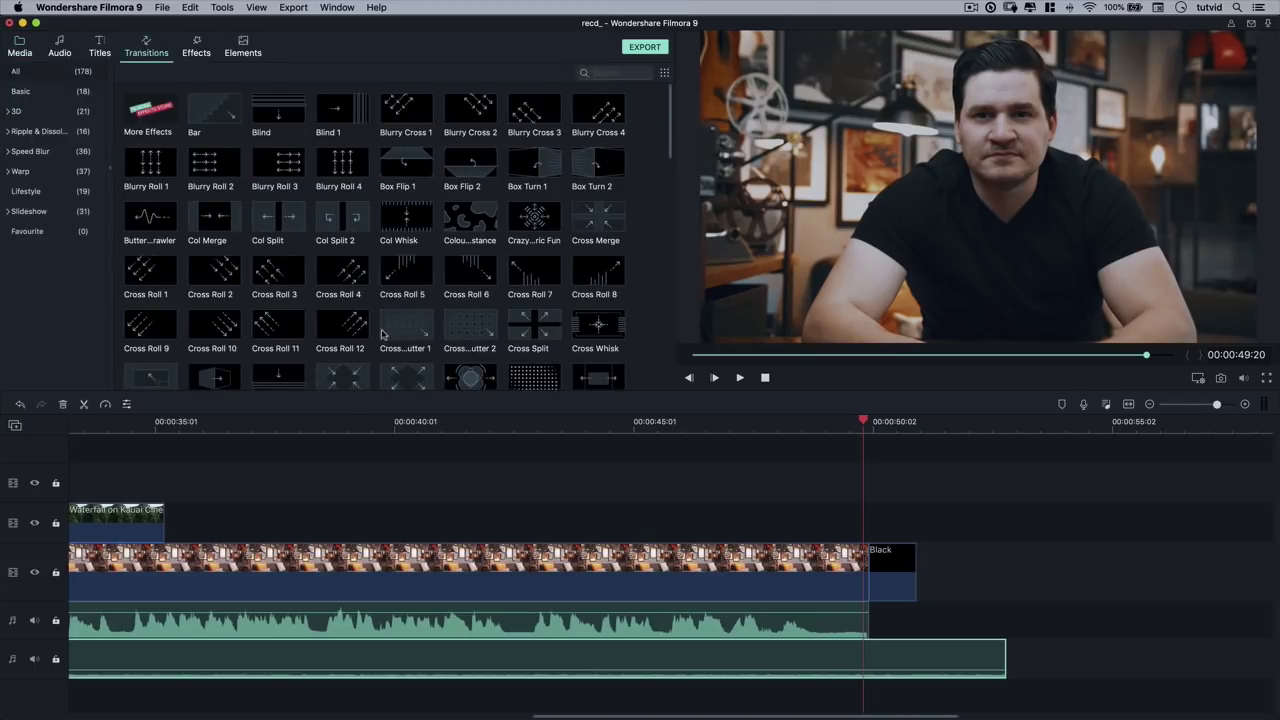
click(22, 91)
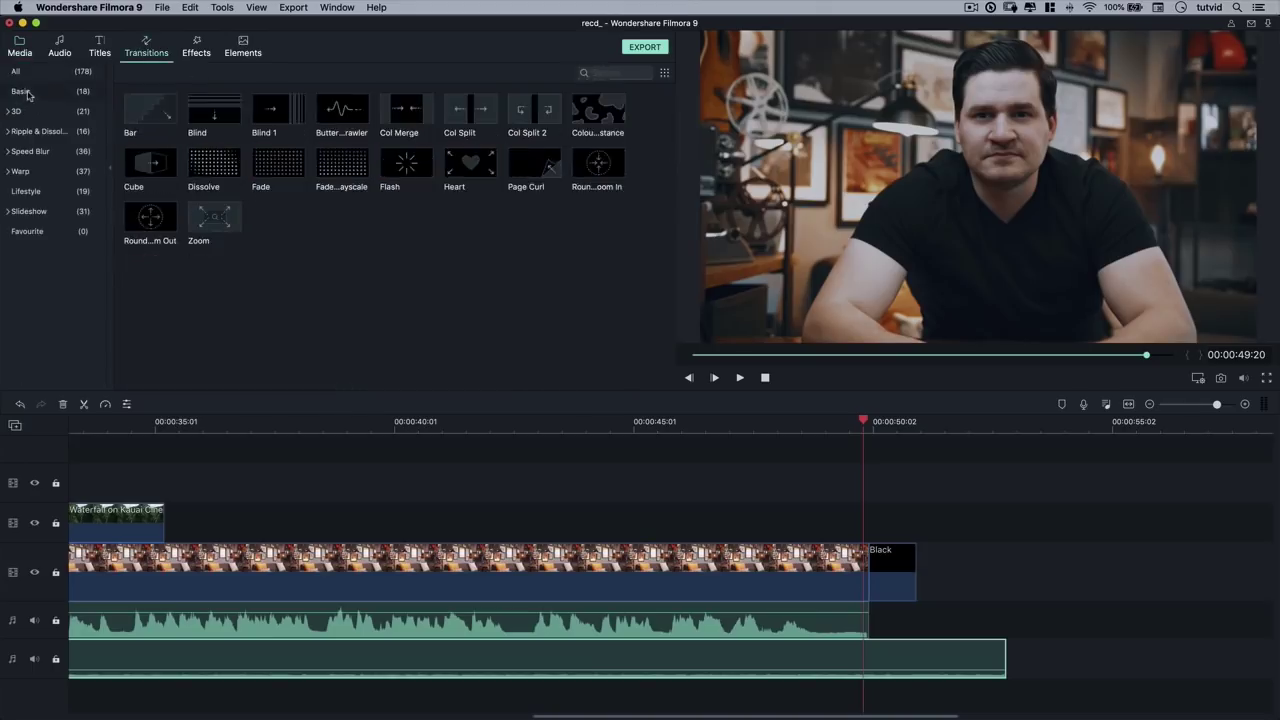
drag(280, 168, 865, 573)
Play the ending from about 00:00:47:21 to check the fade to black.
drag(864, 421, 771, 434)
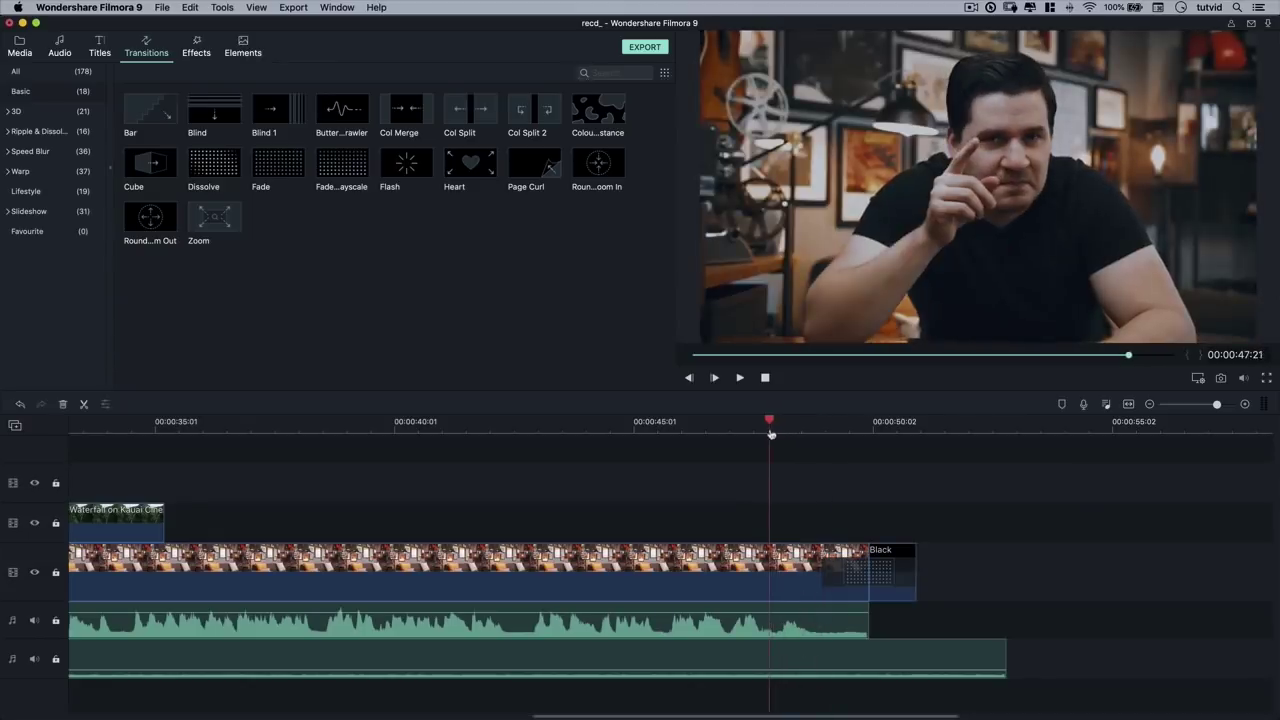
key(space)
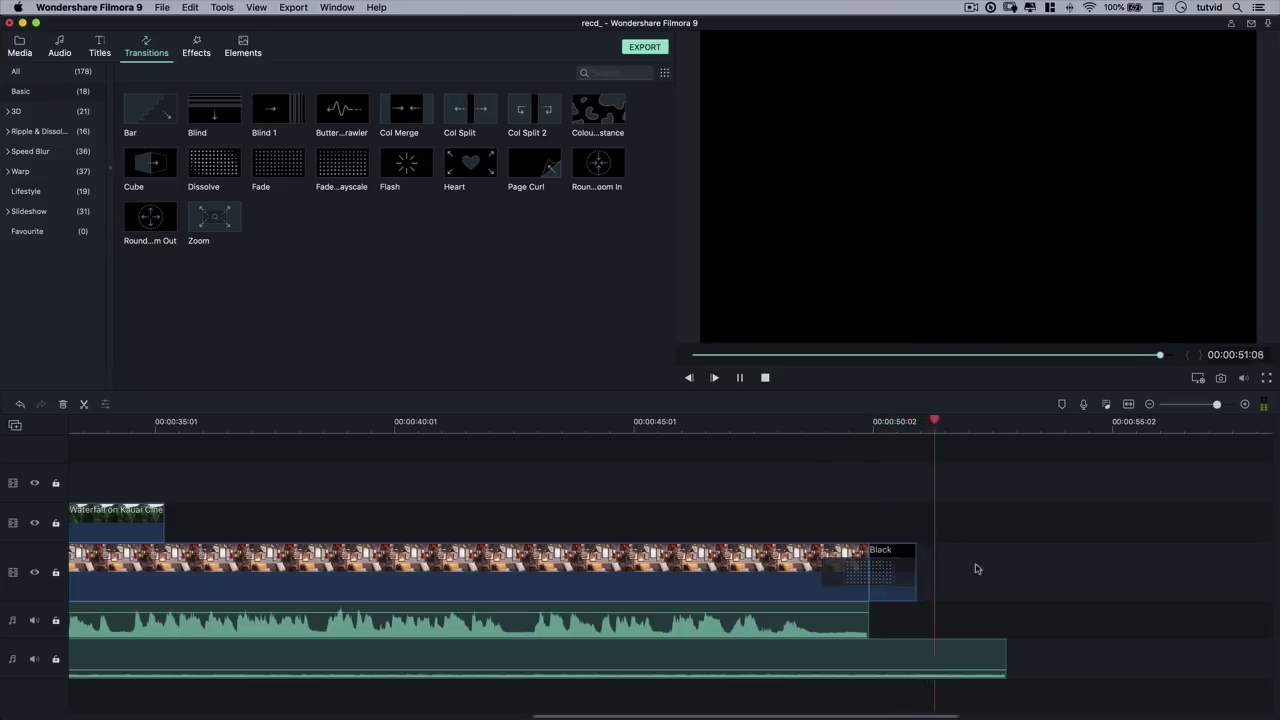
key(space)
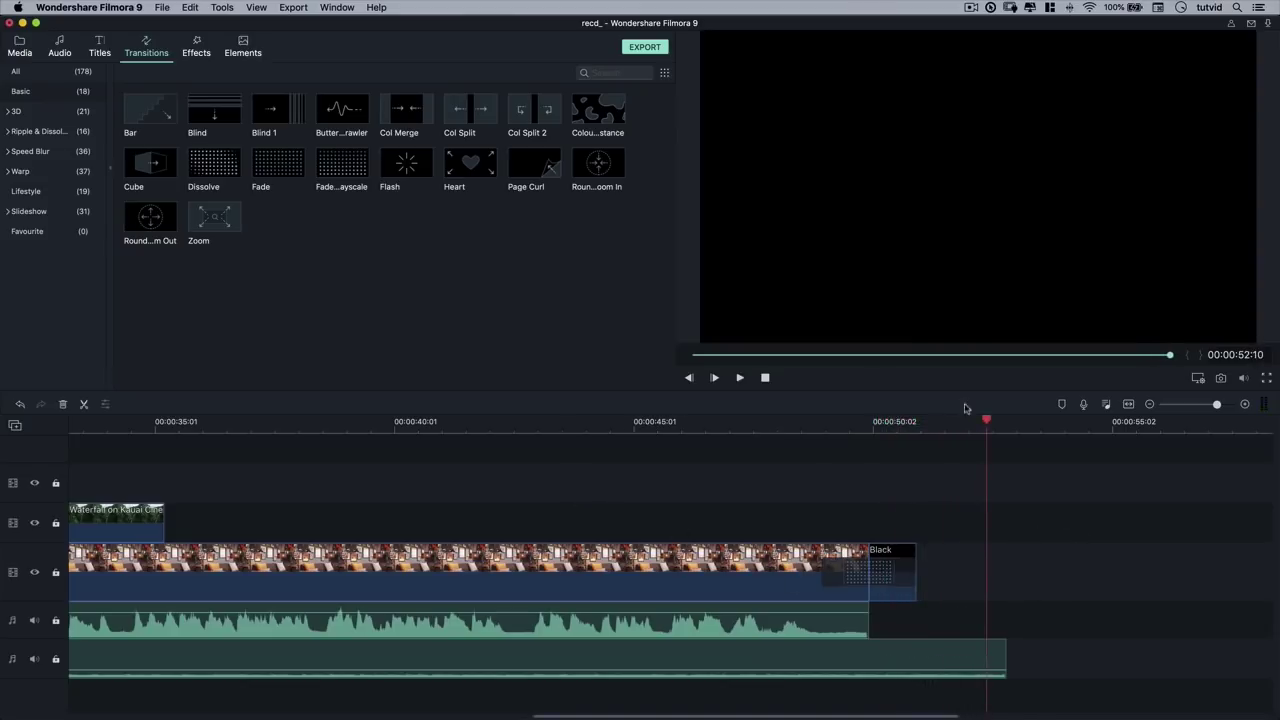
Look over the whole project on the timeline and return the playhead to 00:00:00:00.
drag(986, 418, 139, 420)
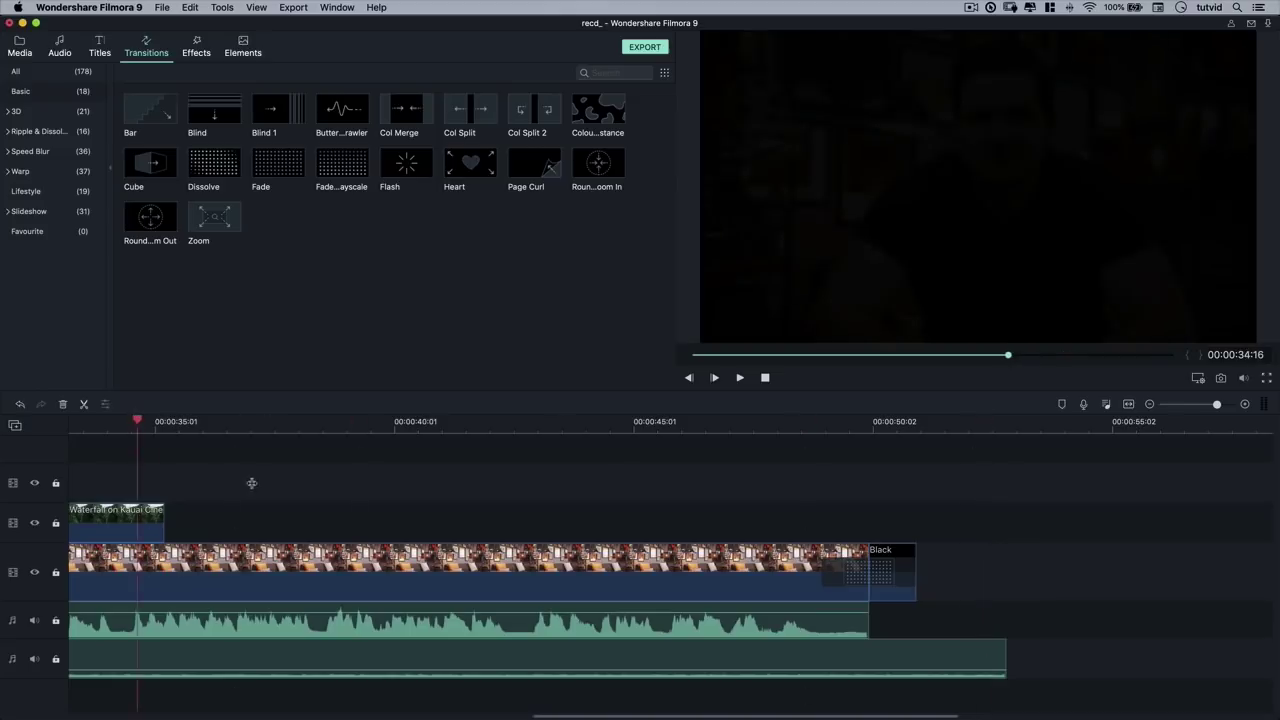
scroll(251, 487, left, 15)
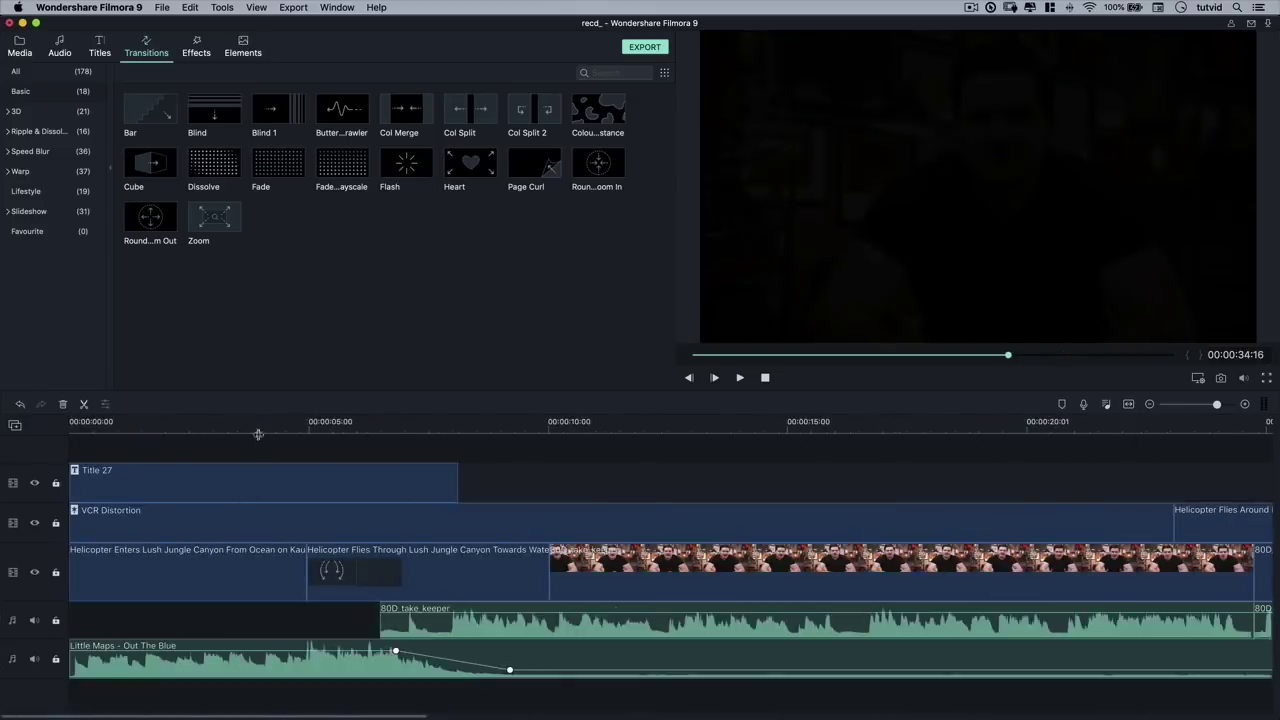
scroll(354, 549, up, 5)
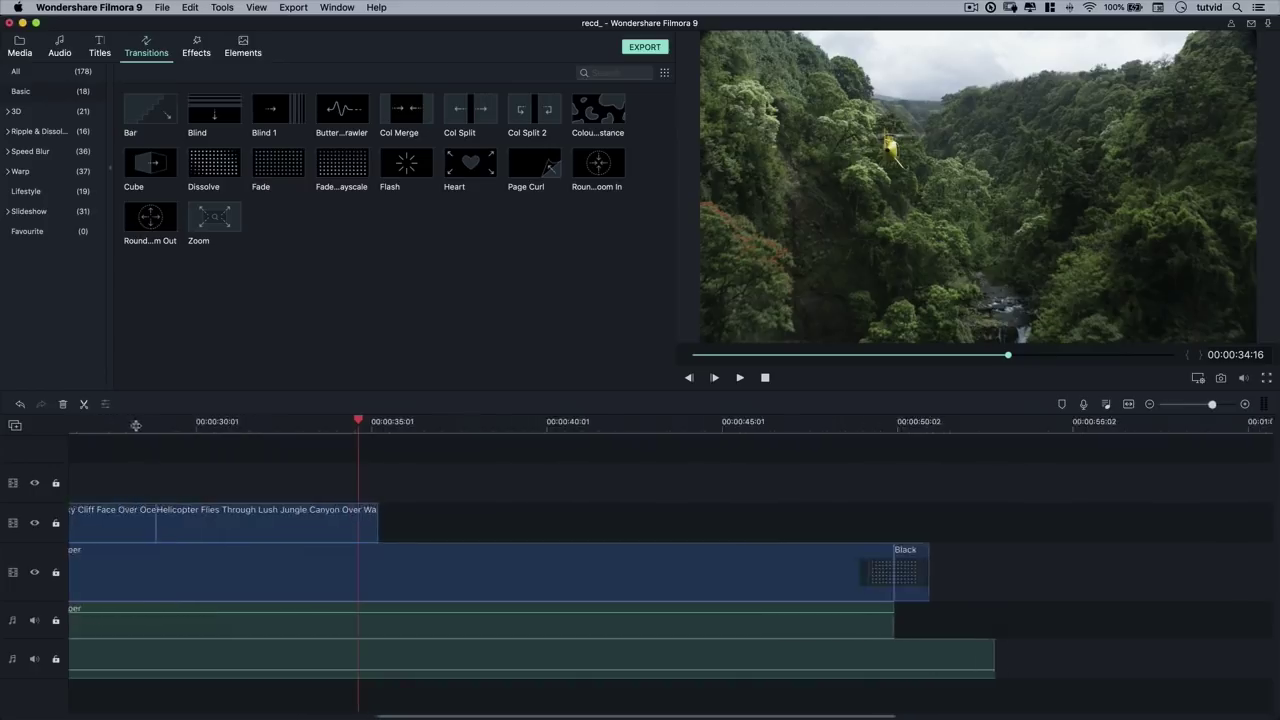
scroll(409, 457, left, 3)
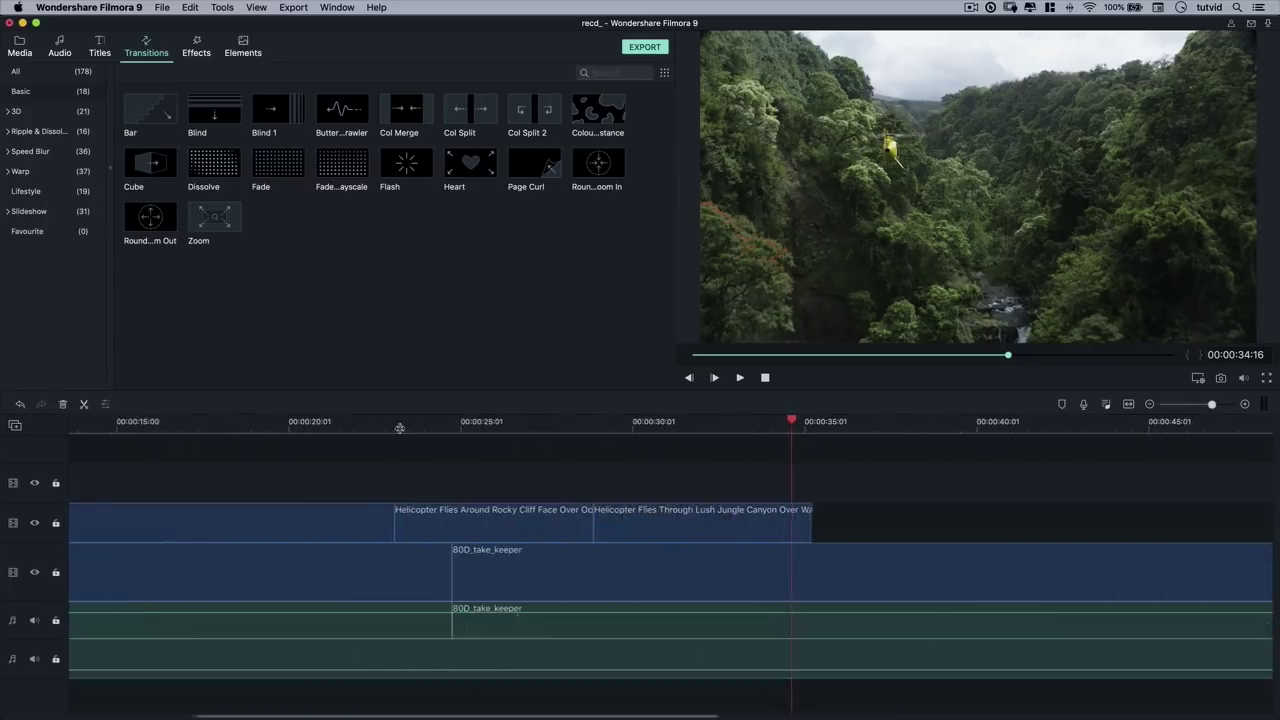
scroll(314, 423, down, 5)
scroll(200, 444, down, 2)
scroll(243, 491, up, 4)
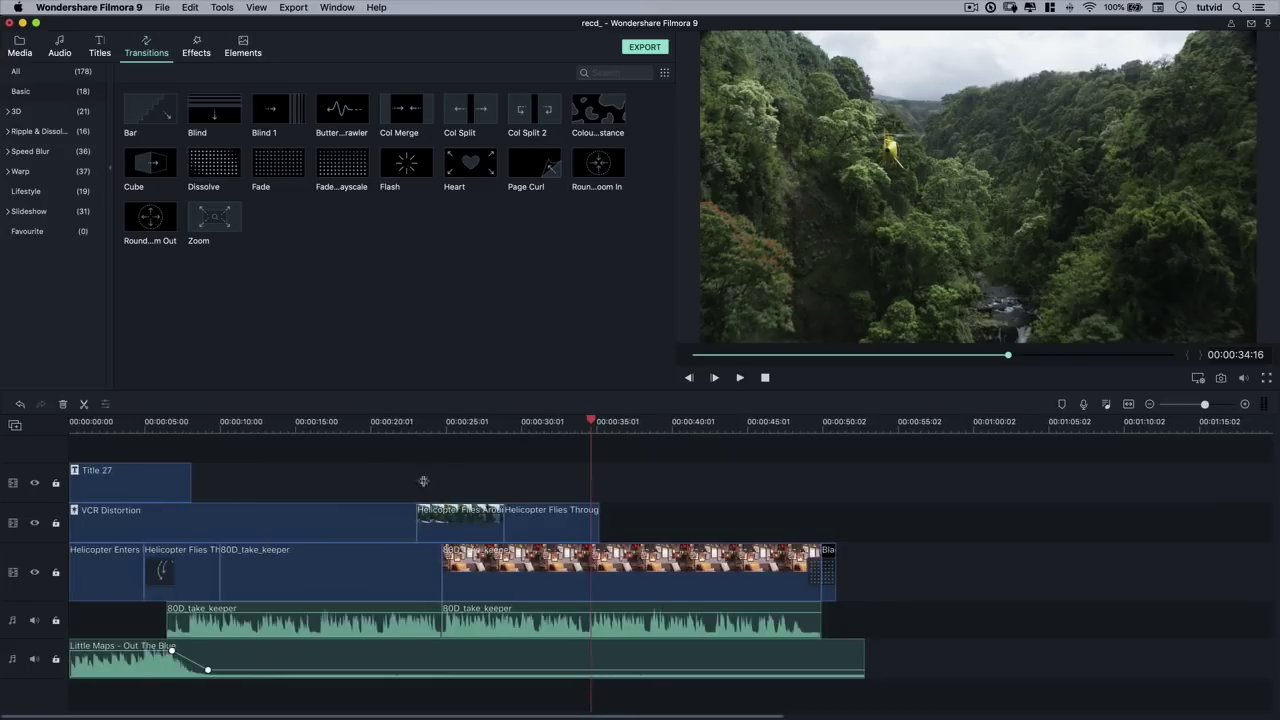
drag(600, 416, 27, 413)
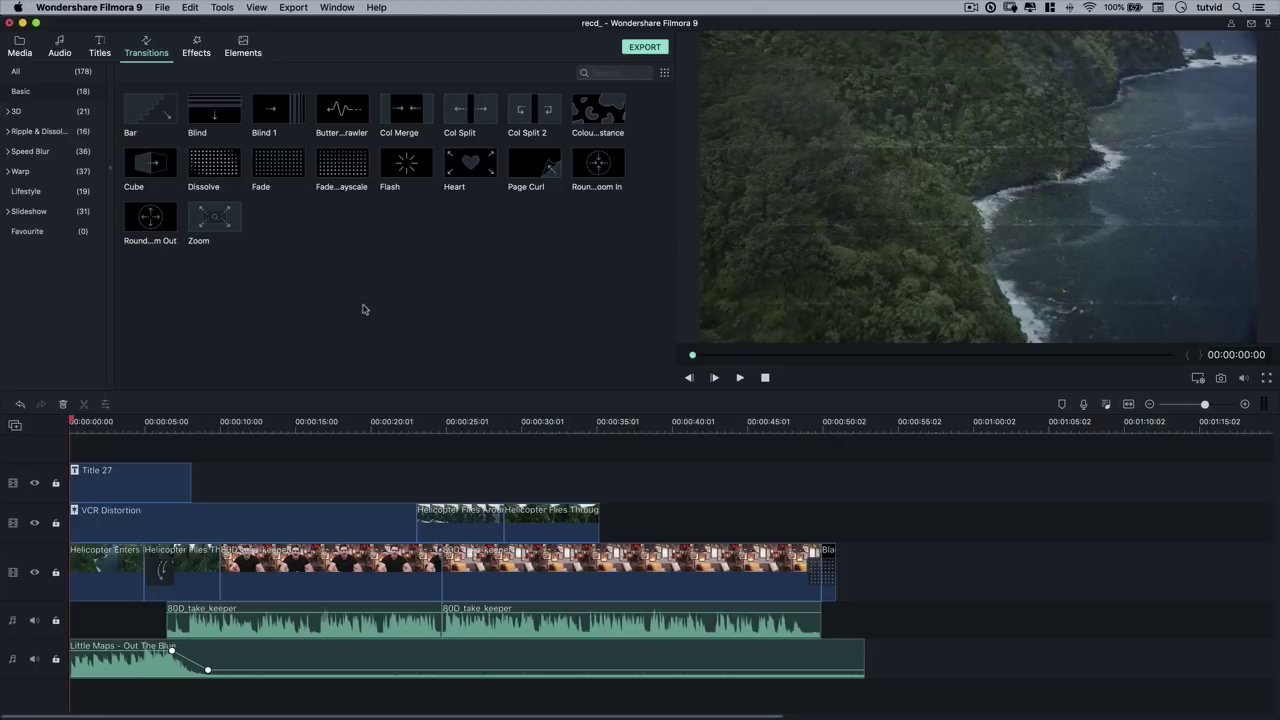
Set up a video file export named Hawaii_2019 with the DeskTop as its save location.
click(296, 8)
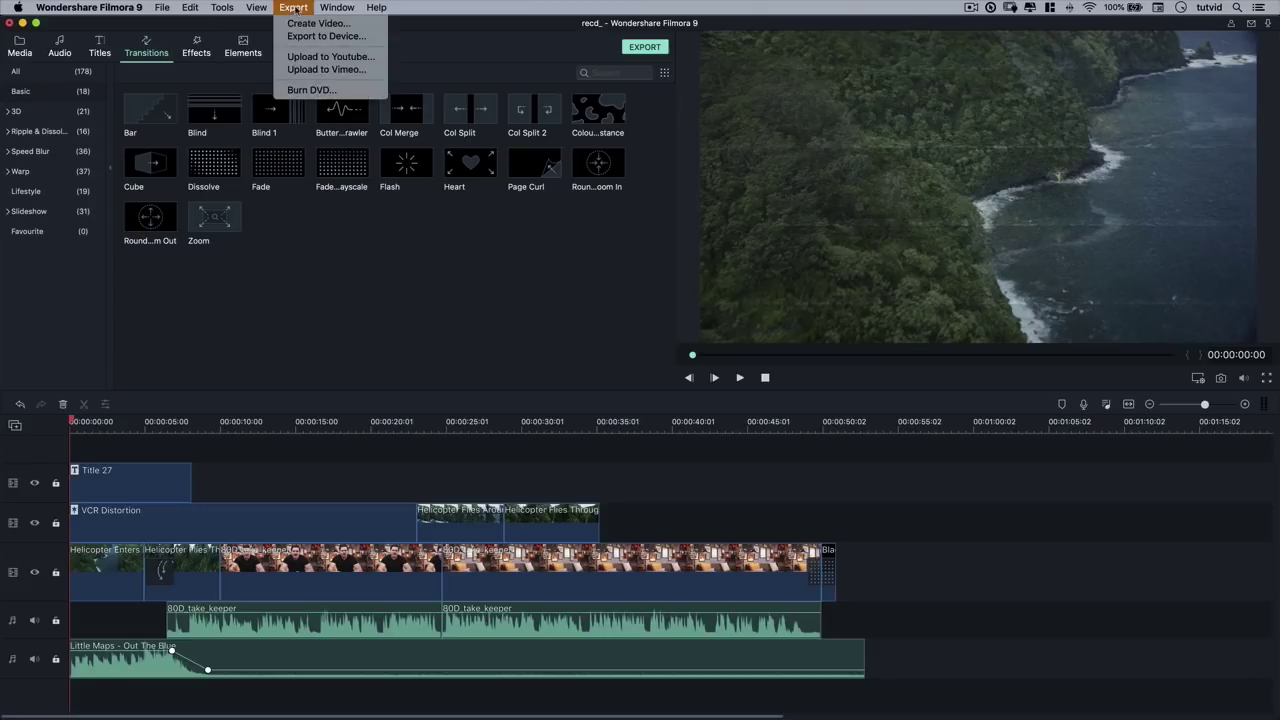
click(318, 23)
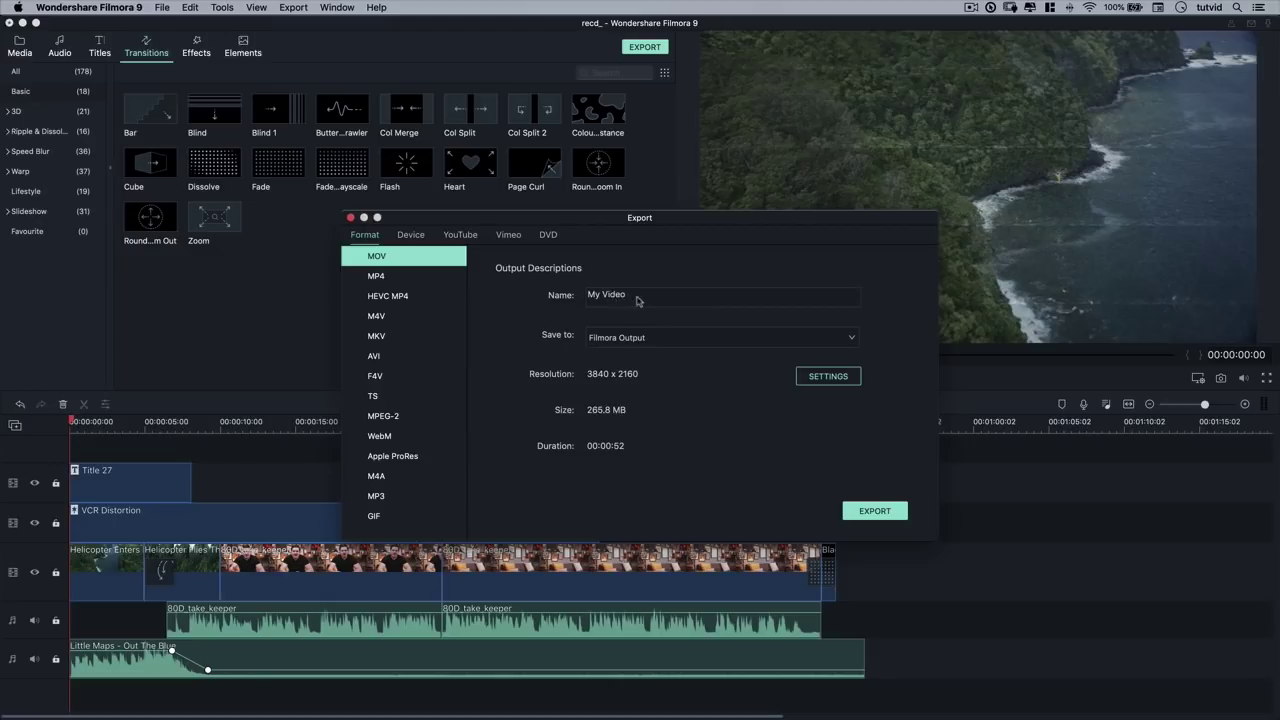
click(852, 340)
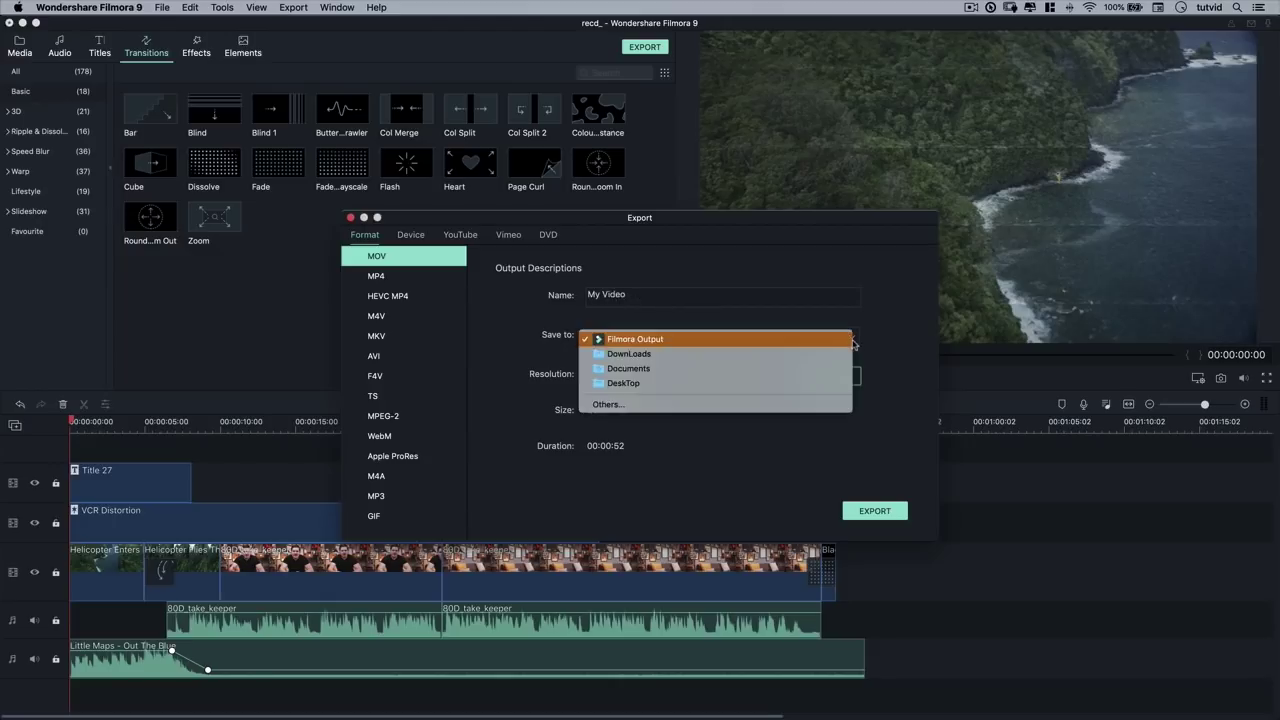
click(630, 383)
drag(645, 295, 505, 293)
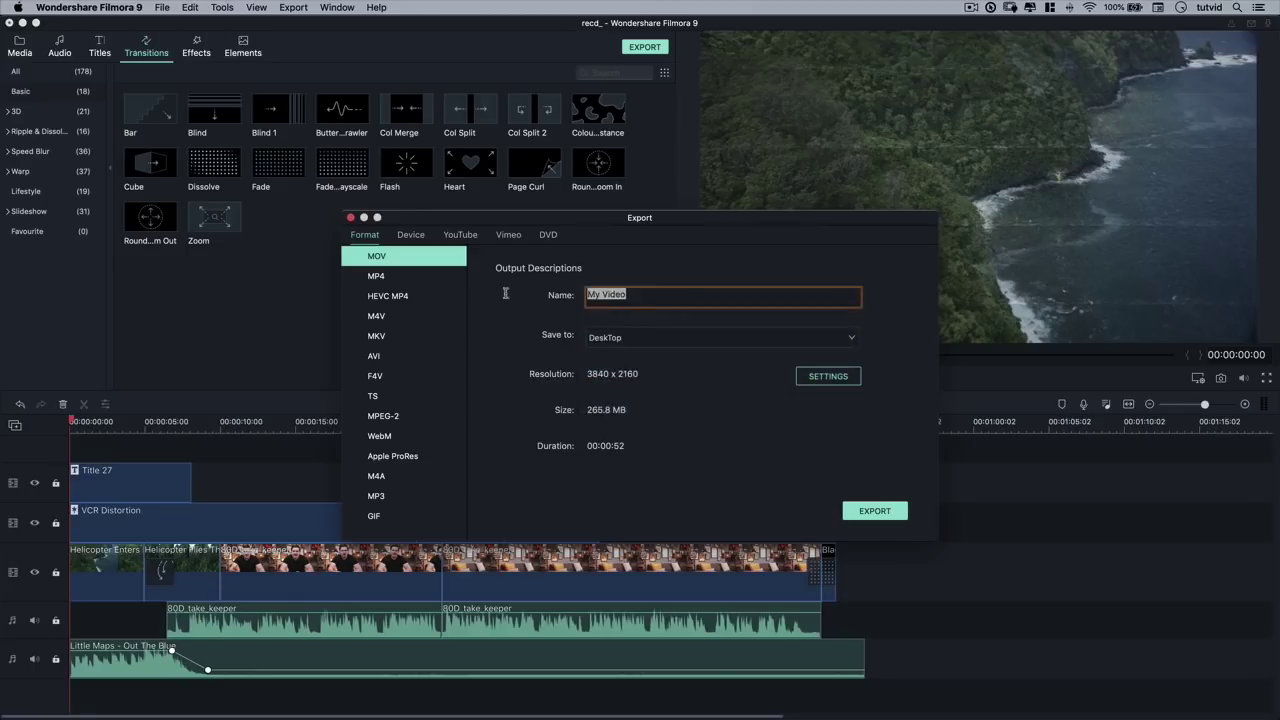
text(Ha)
Review the YouTube and Vimeo upload options, and return to the file format export settings.
click(462, 236)
click(502, 237)
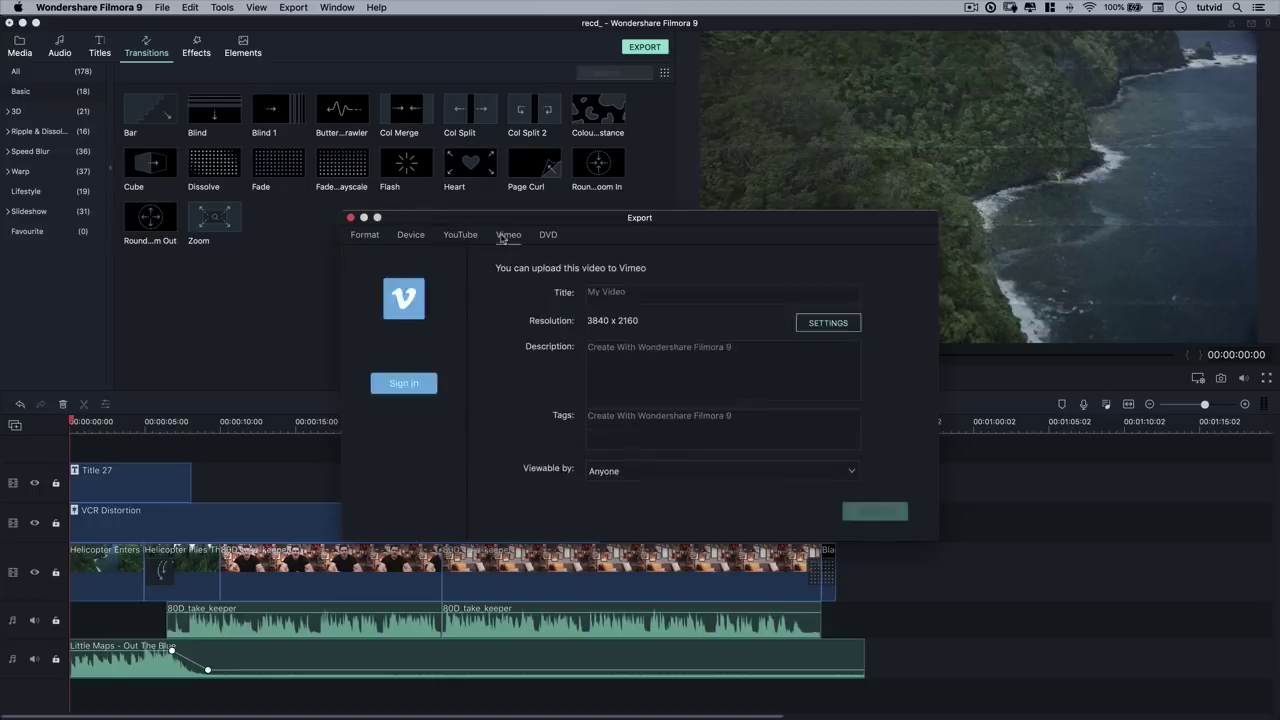
click(367, 237)
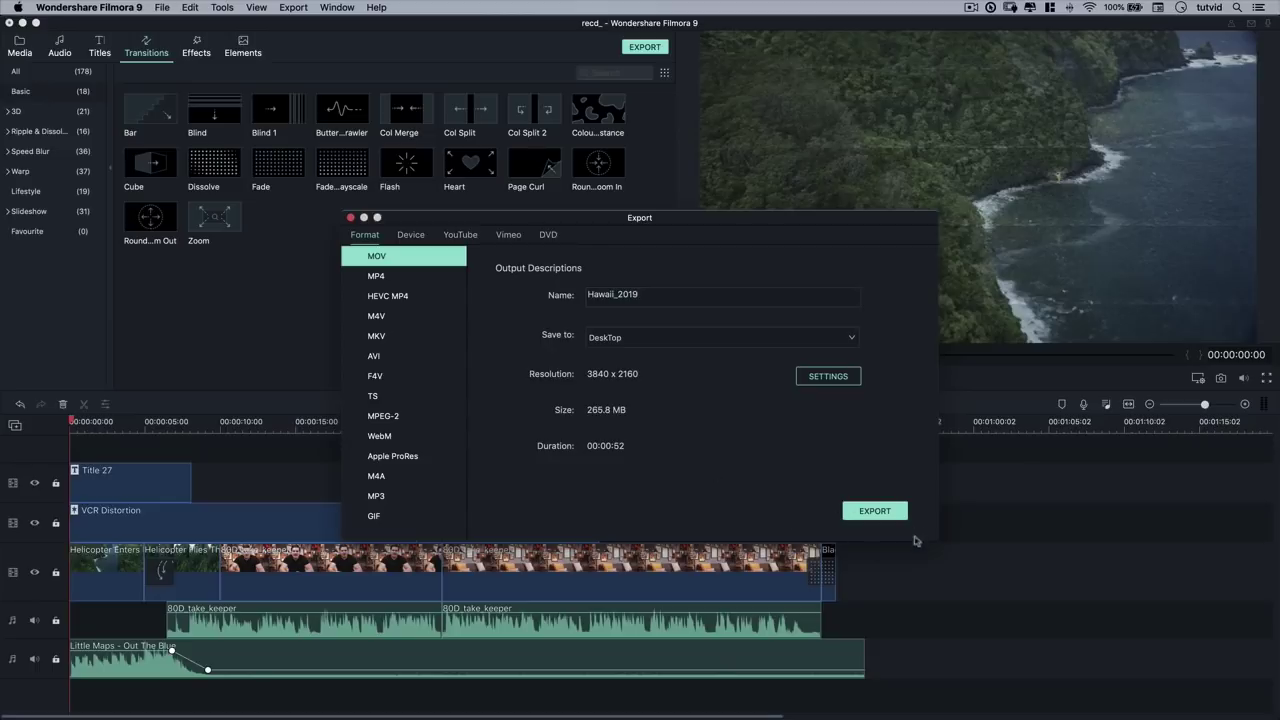
Export the project as a MOV file and locate Hawaii_2019.mov in the temp folder in Finder.
click(872, 511)
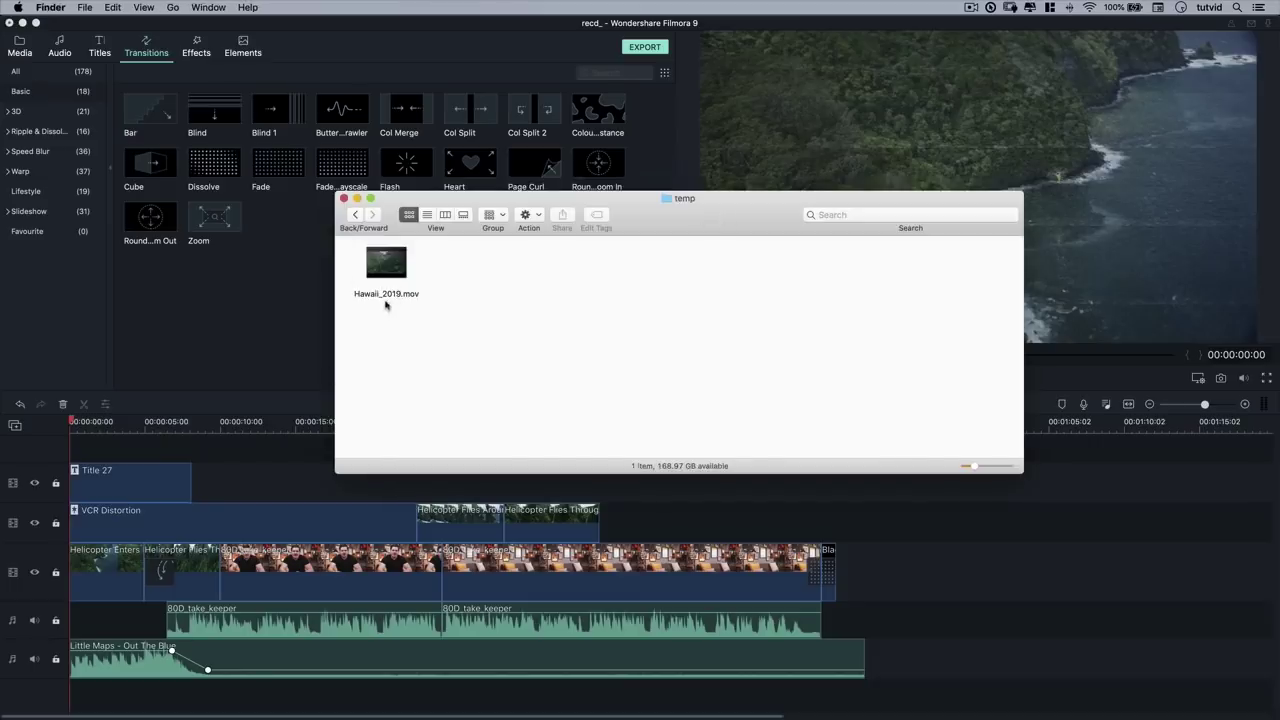
mouse_move(393, 264)
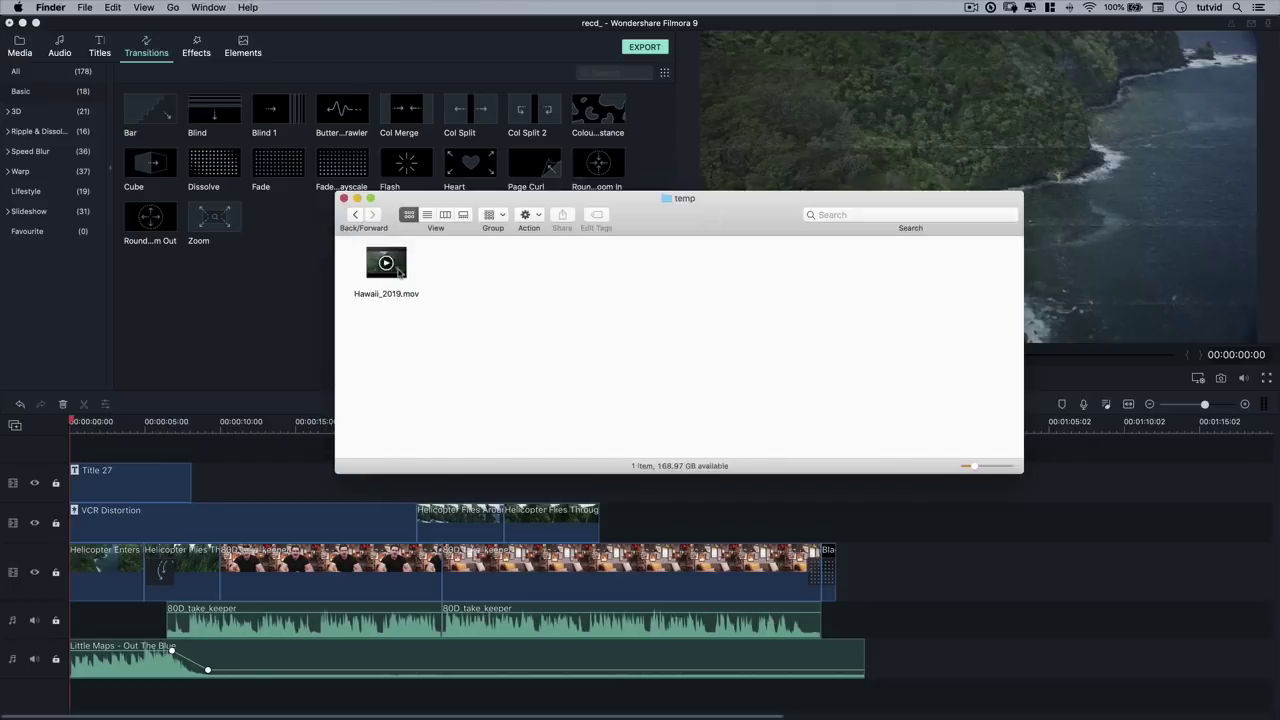